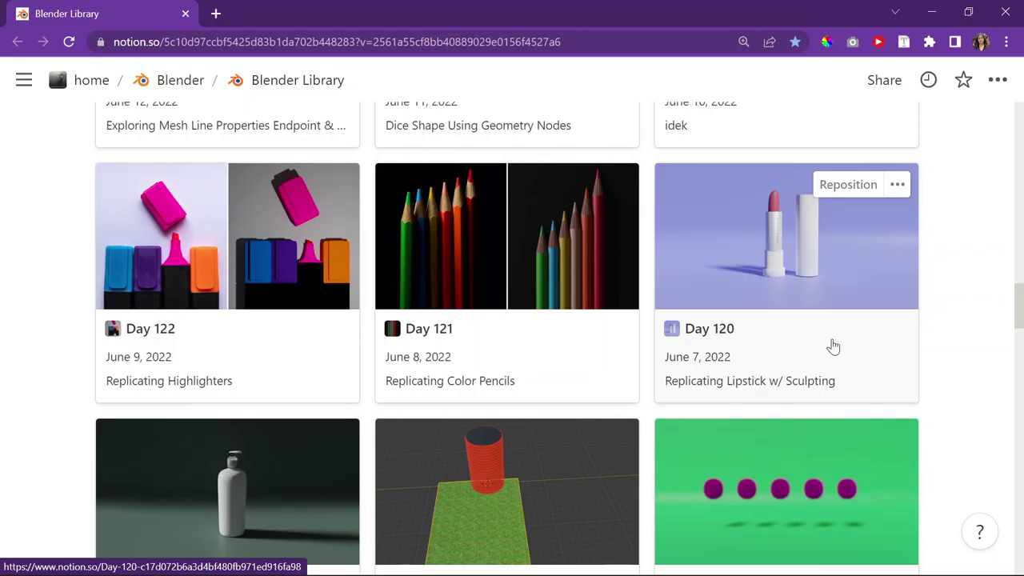
Browse the Blender Library gallery through the daily project entries between Day 122 and Day 85.
{"action": "scroll", "coordinate": [832, 345], "scroll_direction": "down", "scroll_amount": 10}
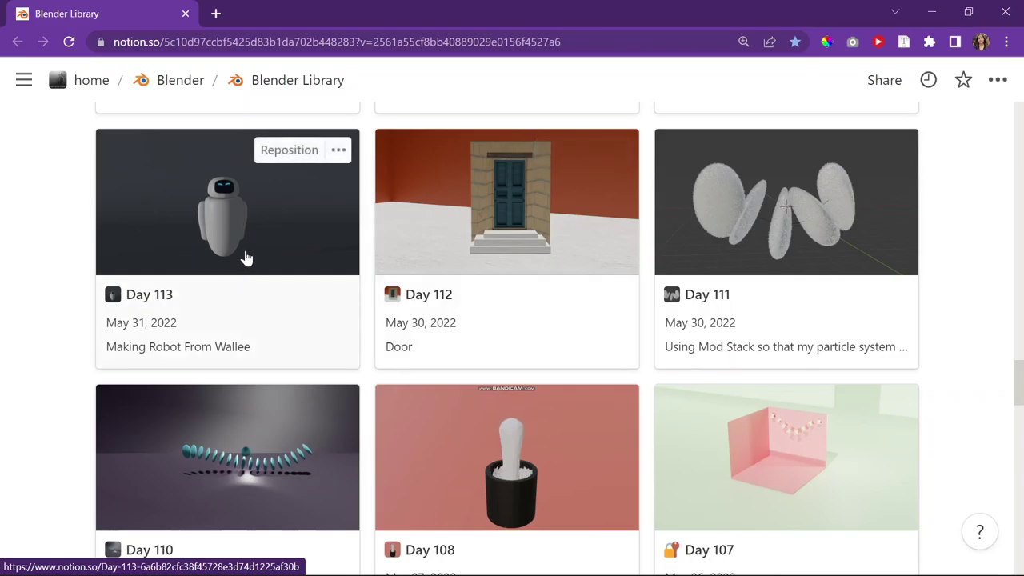
{"action": "scroll", "coordinate": [245, 261], "scroll_direction": "down", "scroll_amount": 8}
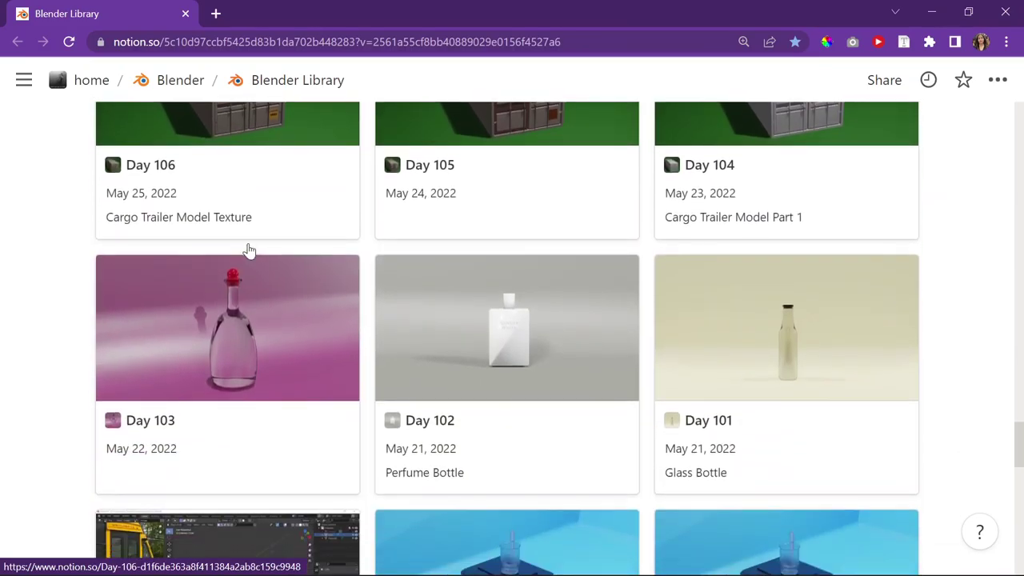
{"action": "scroll", "coordinate": [507, 359], "scroll_direction": "down", "scroll_amount": 3}
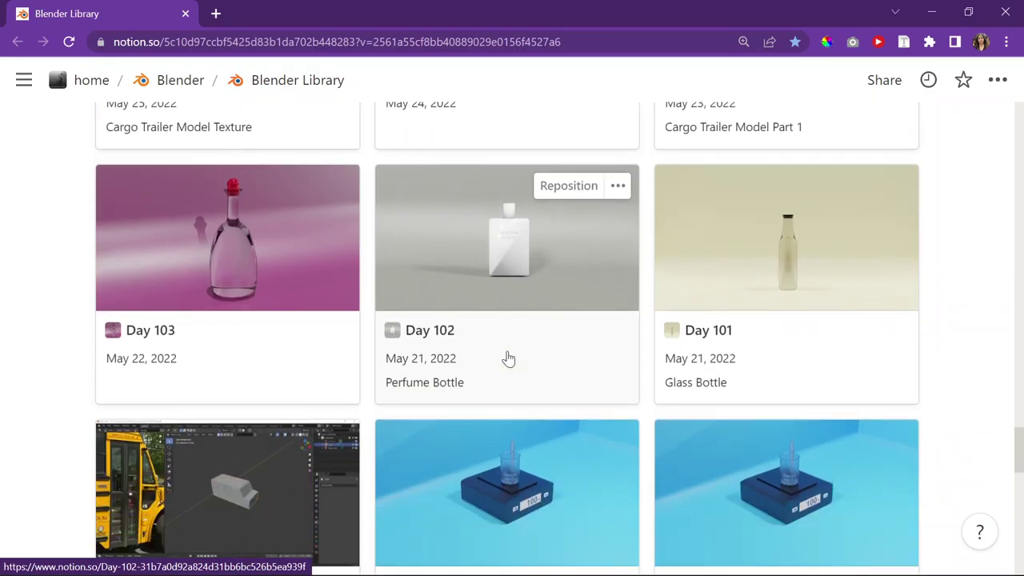
{"action": "scroll", "coordinate": [507, 359], "scroll_direction": "down", "scroll_amount": 6}
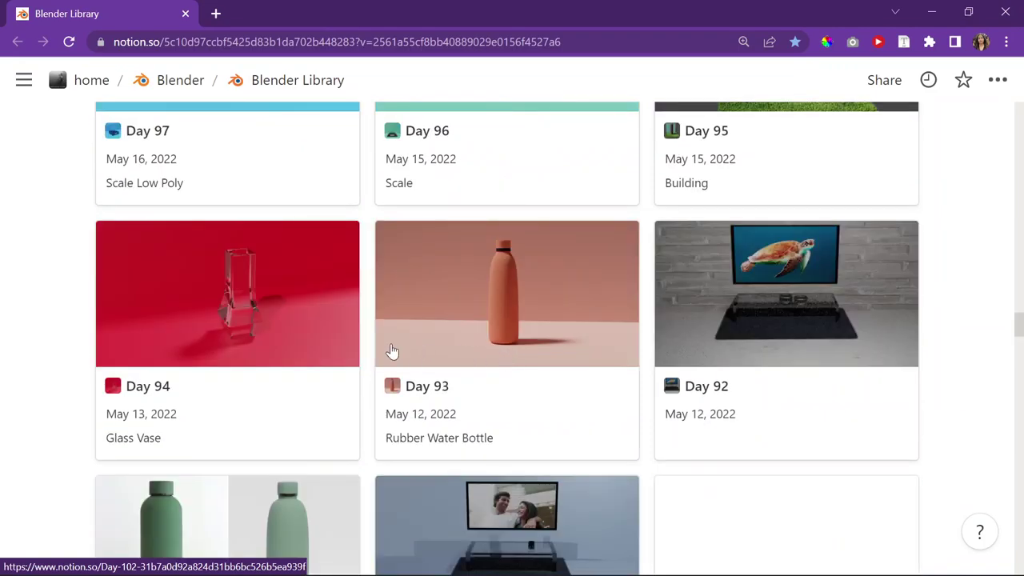
{"action": "scroll", "coordinate": [325, 344], "scroll_direction": "down", "scroll_amount": 9}
{"action": "scroll", "coordinate": [599, 256], "scroll_direction": "up", "scroll_amount": 3}
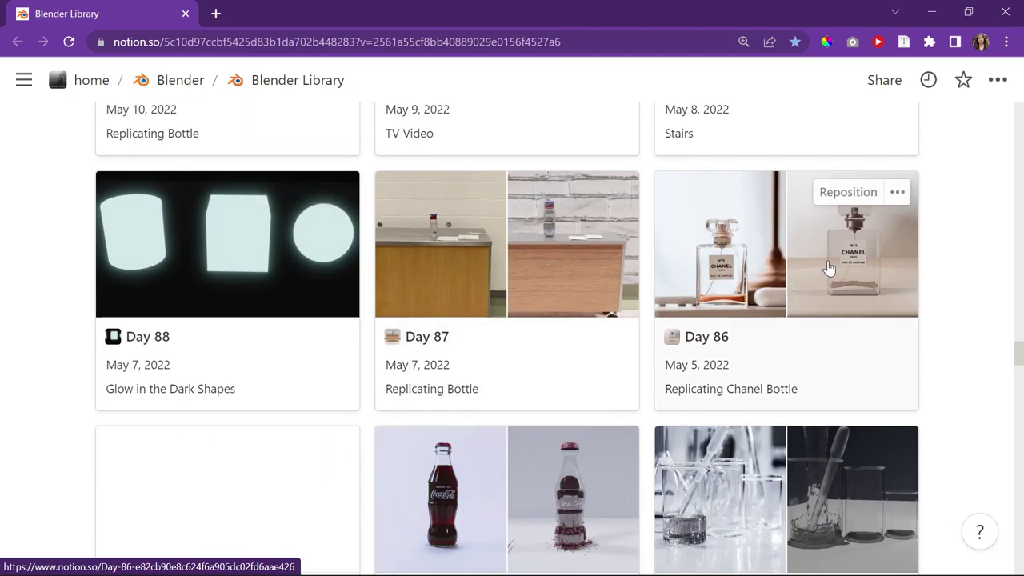
{"action": "scroll", "coordinate": [566, 318], "scroll_direction": "up", "scroll_amount": 7}
{"action": "scroll", "coordinate": [567, 317], "scroll_direction": "down", "scroll_amount": 2}
{"action": "scroll", "coordinate": [567, 317], "scroll_direction": "up", "scroll_amount": 2}
{"action": "scroll", "coordinate": [567, 318], "scroll_direction": "up", "scroll_amount": 10}
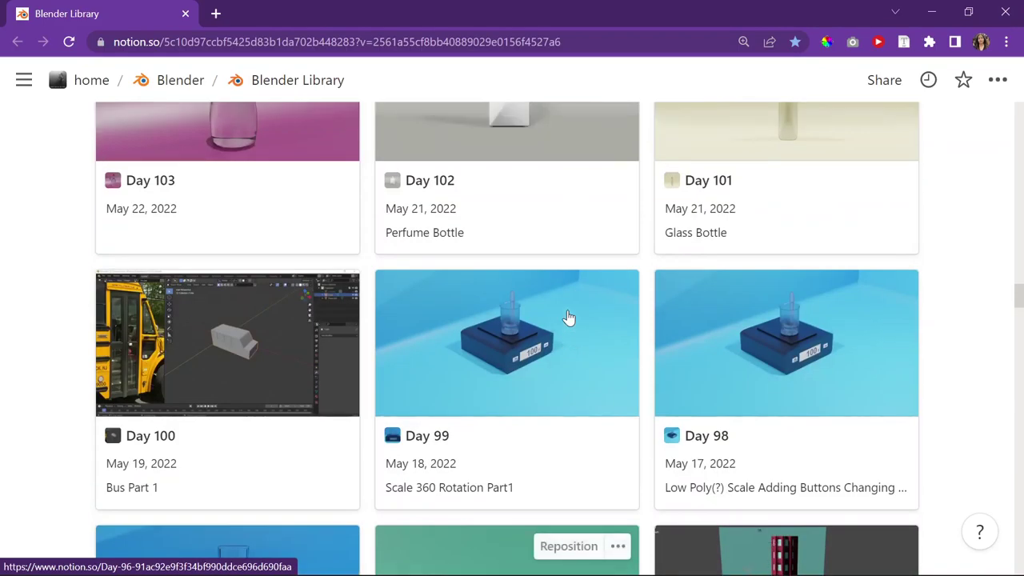
{"action": "scroll", "coordinate": [567, 318], "scroll_direction": "down", "scroll_amount": 12}
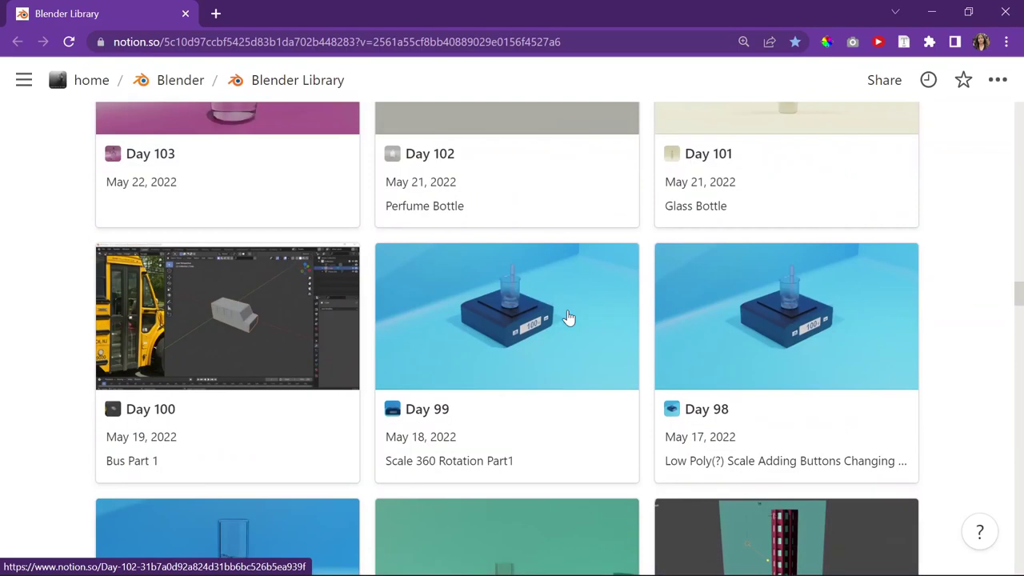
{"action": "scroll", "coordinate": [567, 318], "scroll_direction": "down", "scroll_amount": 8}
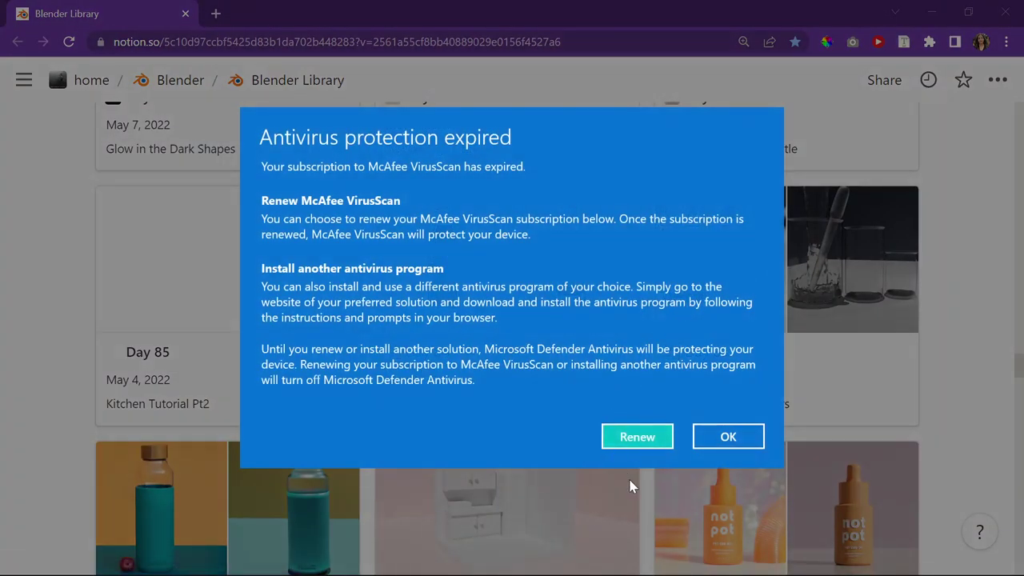
Dismiss the antivirus expiry notice and open the Day 86 "Replicating Chanel Bottle" entry.
{"action": "left_click", "coordinate": [708, 429]}
{"action": "scroll", "coordinate": [655, 407], "scroll_direction": "up", "scroll_amount": 5}
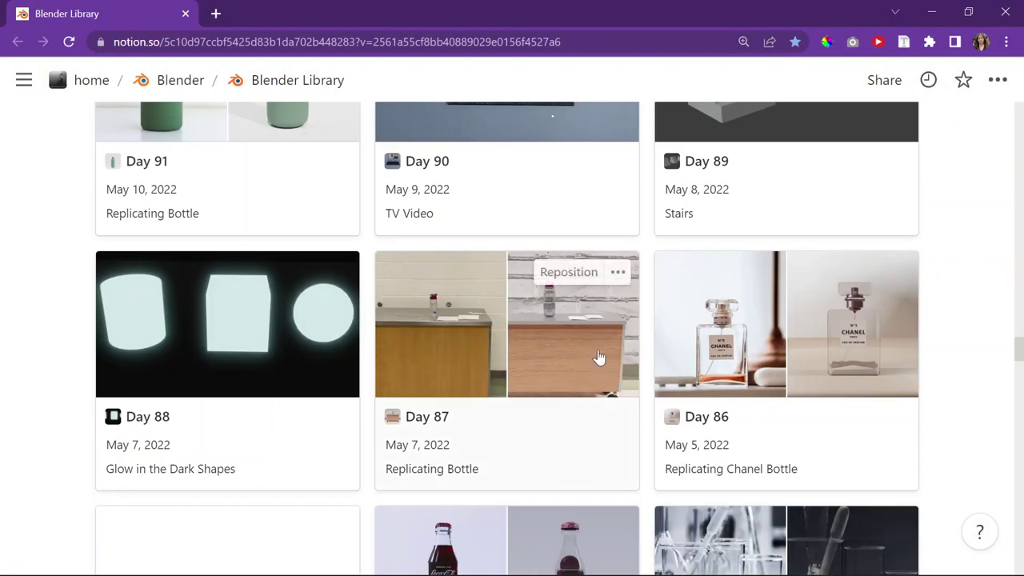
{"action": "left_click", "coordinate": [817, 341]}
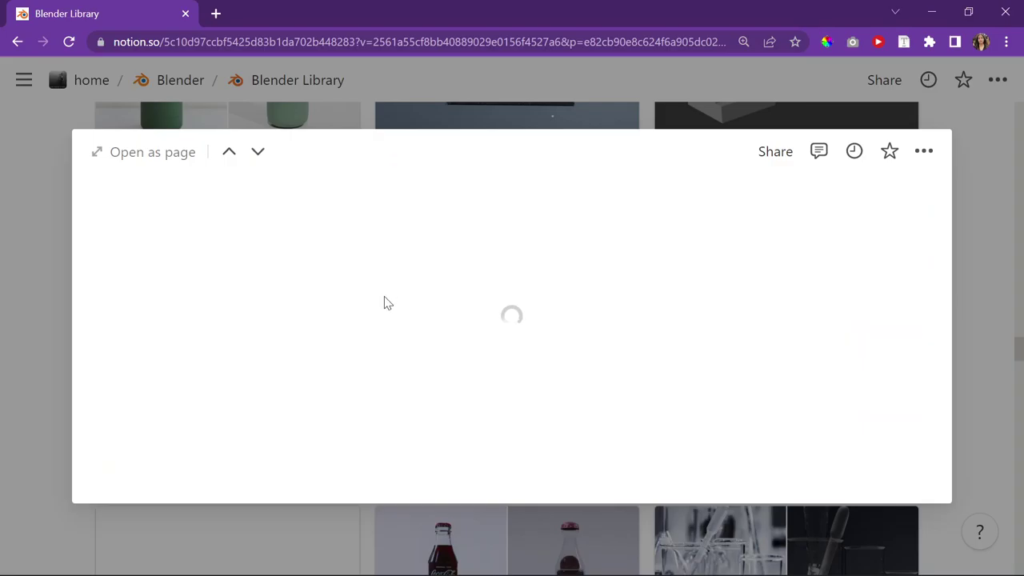
Review the Day 86 entry's comparison renders and its attached Blend files.
{"action": "scroll", "coordinate": [386, 359], "scroll_direction": "down", "scroll_amount": 15}
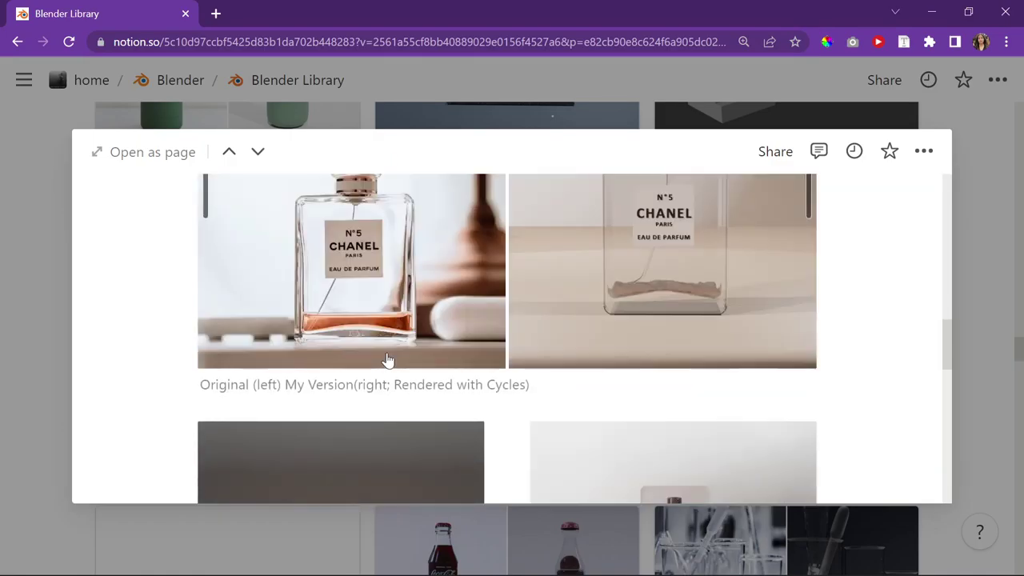
{"action": "scroll", "coordinate": [391, 359], "scroll_direction": "down", "scroll_amount": 10}
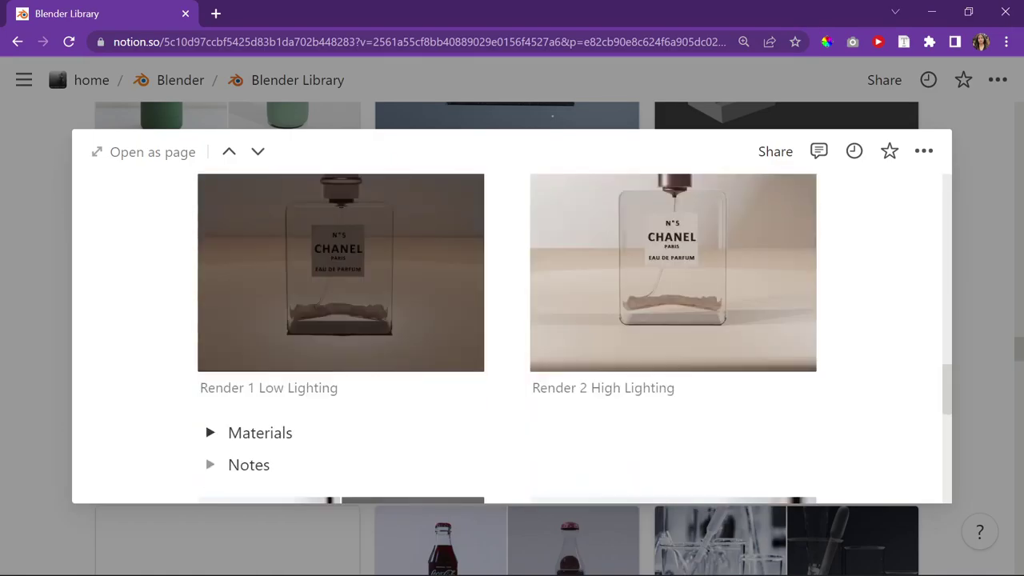
{"action": "scroll", "coordinate": [391, 359], "scroll_direction": "up", "scroll_amount": 20}
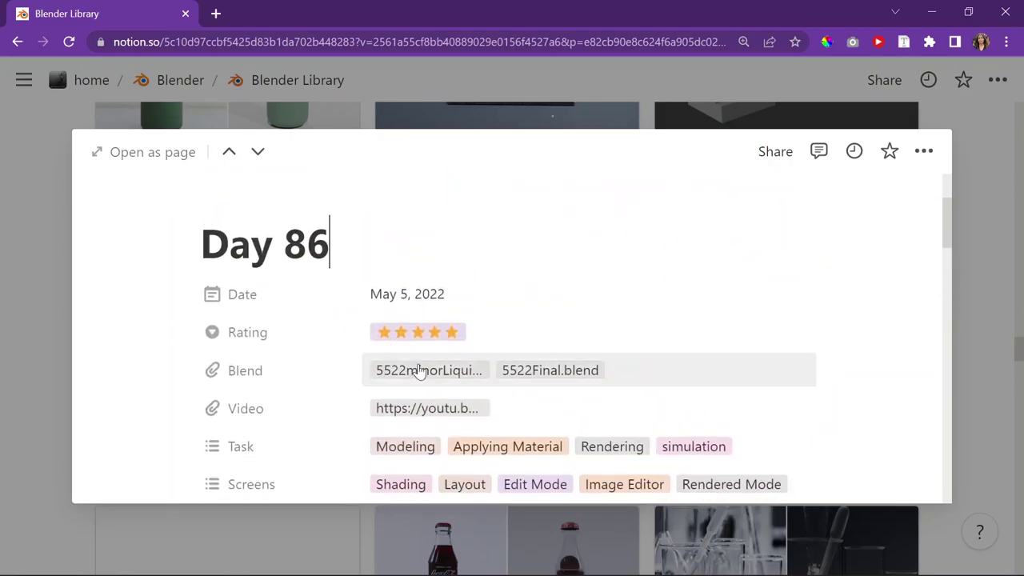
{"action": "scroll", "coordinate": [426, 304], "scroll_direction": "down", "scroll_amount": 1}
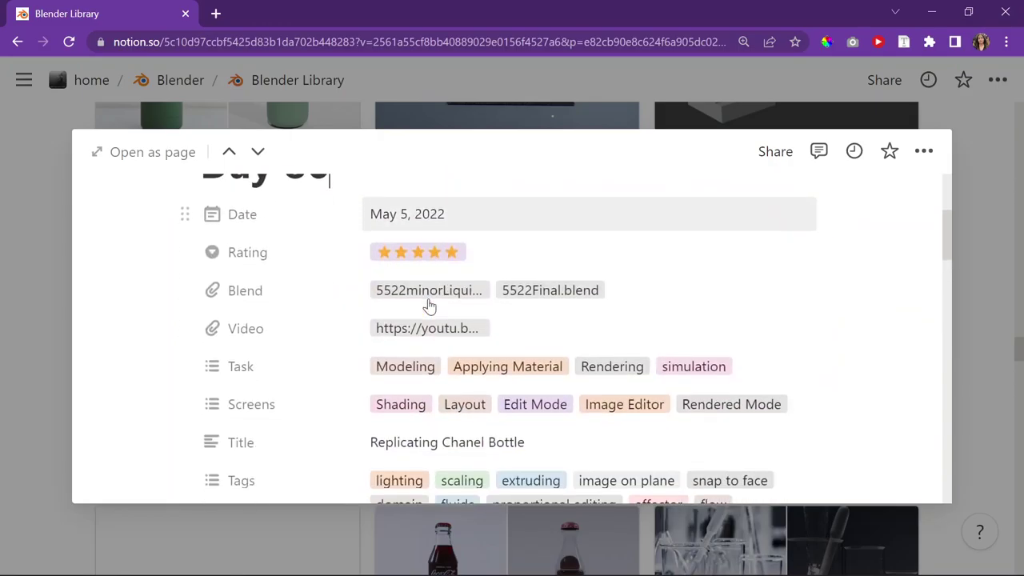
Switch to File Explorer, maximize it, and open the Blends folder inside the Desktop's Blender folder.
{"action": "mouse_move", "coordinate": [704, 555]}
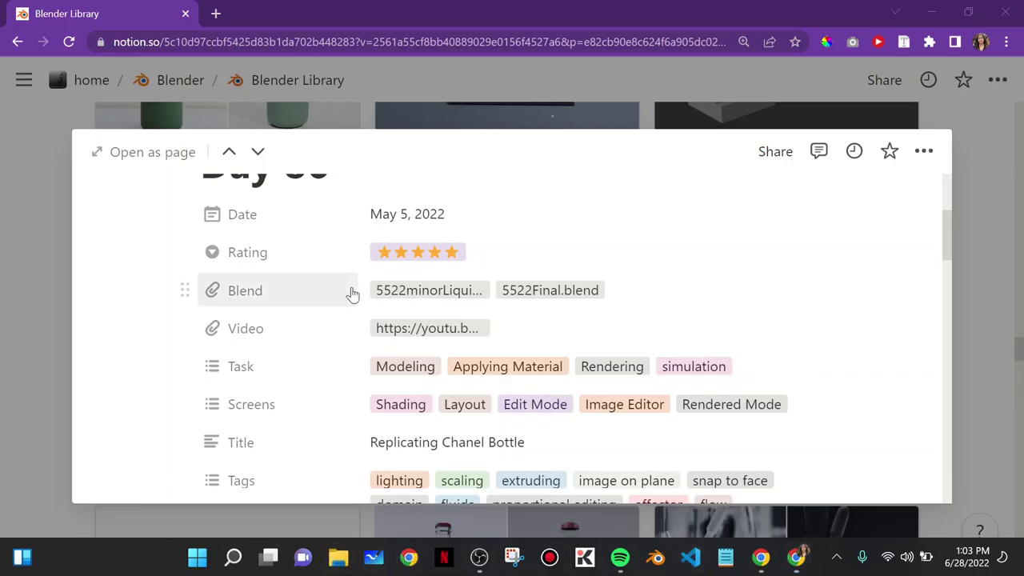
{"action": "key", "text": "super+e"}
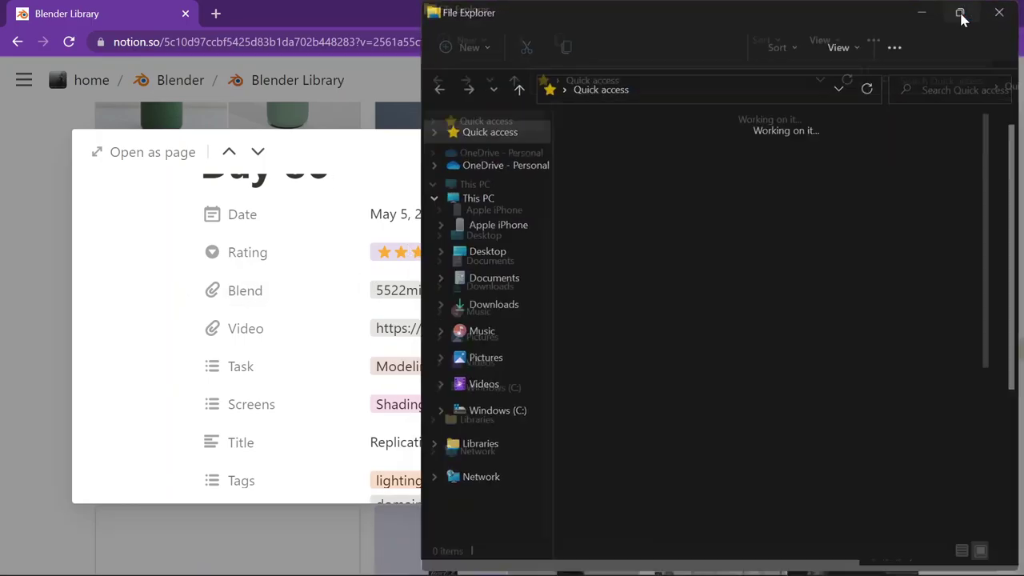
{"action": "left_click", "coordinate": [961, 12]}
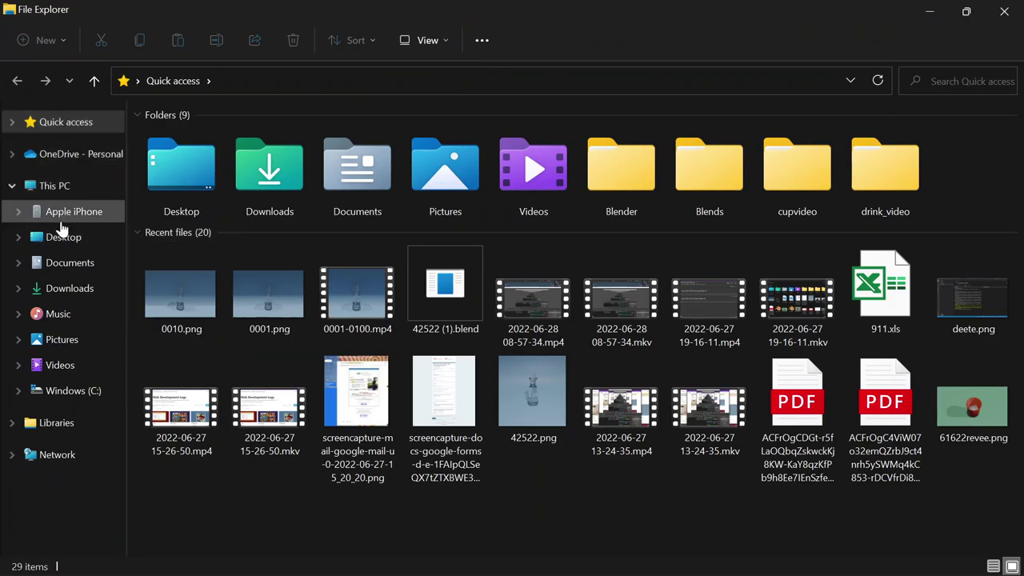
{"action": "left_click", "coordinate": [12, 182]}
{"action": "left_click", "coordinate": [13, 183]}
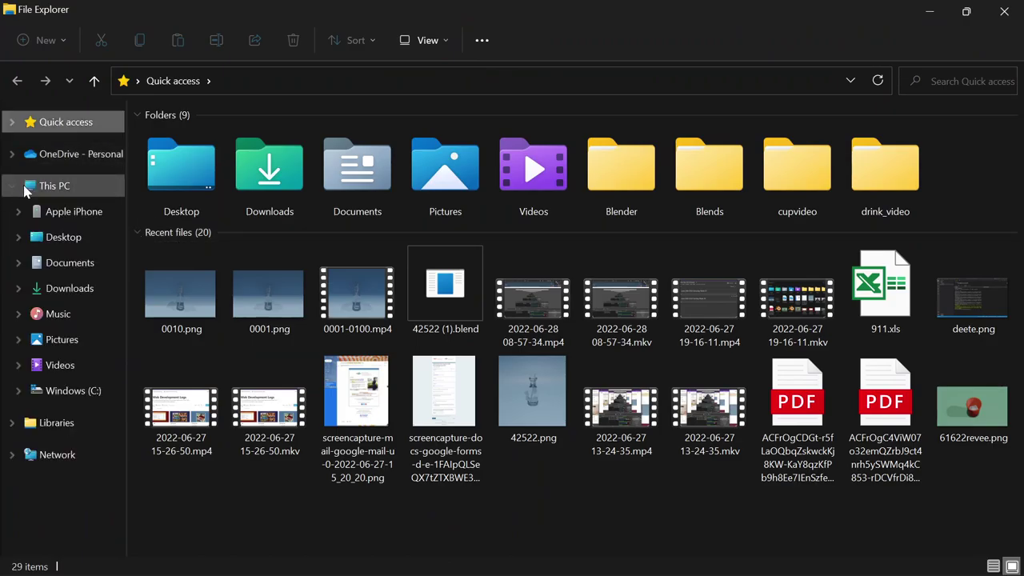
{"action": "left_click", "coordinate": [73, 238]}
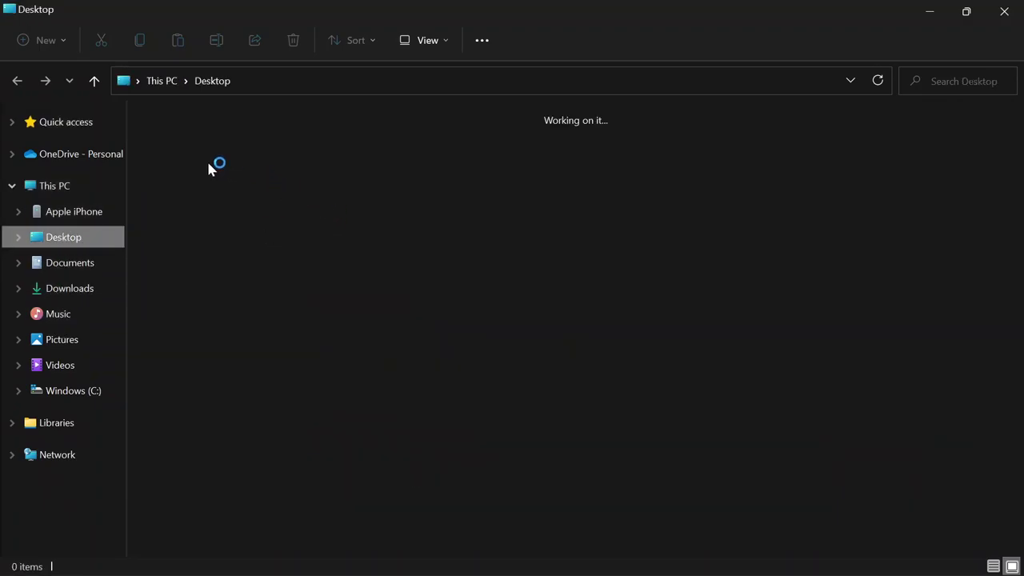
{"action": "double_click", "coordinate": [208, 162]}
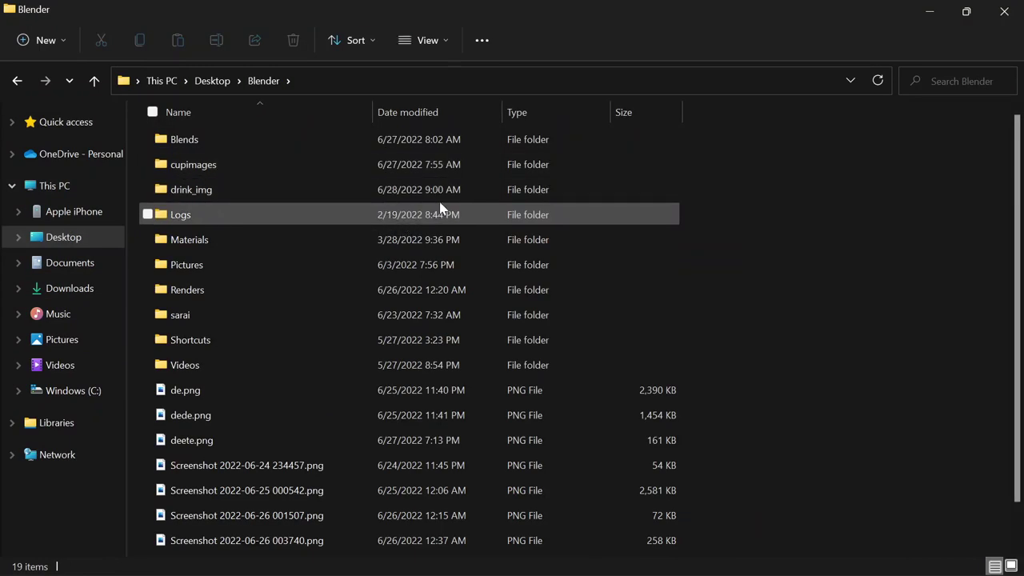
{"action": "double_click", "coordinate": [203, 140]}
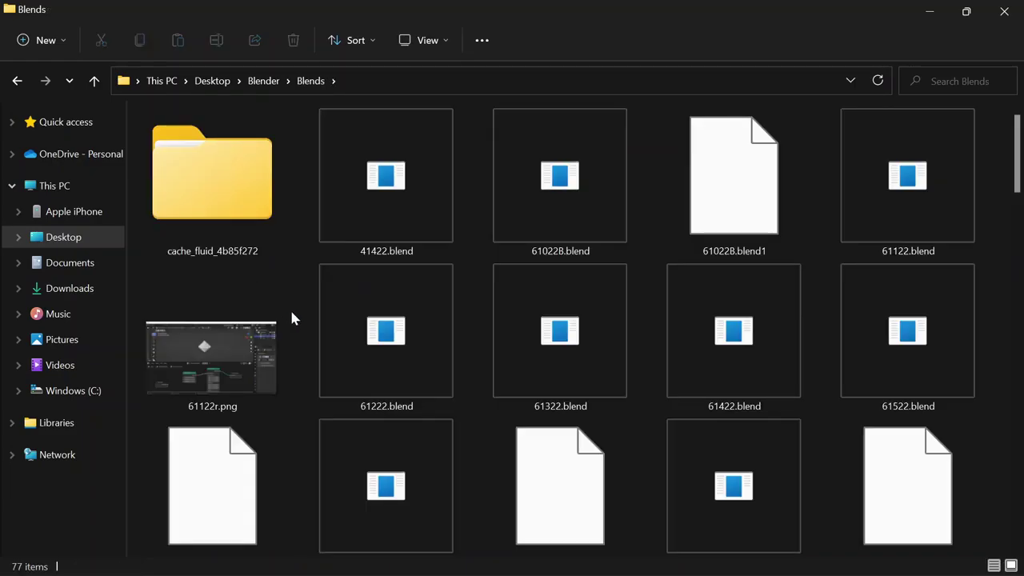
Show the Blends folder in Details view and look through it for the Day 86 Chanel bottle's blend file.
{"action": "scroll", "coordinate": [291, 319], "scroll_direction": "down", "scroll_amount": 15}
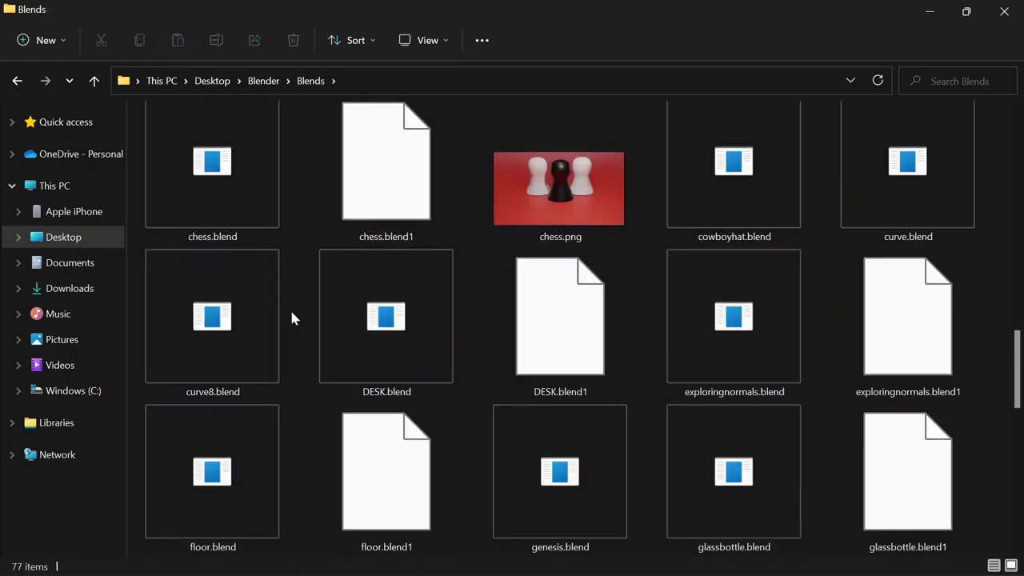
{"action": "scroll", "coordinate": [291, 318], "scroll_direction": "down", "scroll_amount": 5}
{"action": "scroll", "coordinate": [292, 318], "scroll_direction": "up", "scroll_amount": 10}
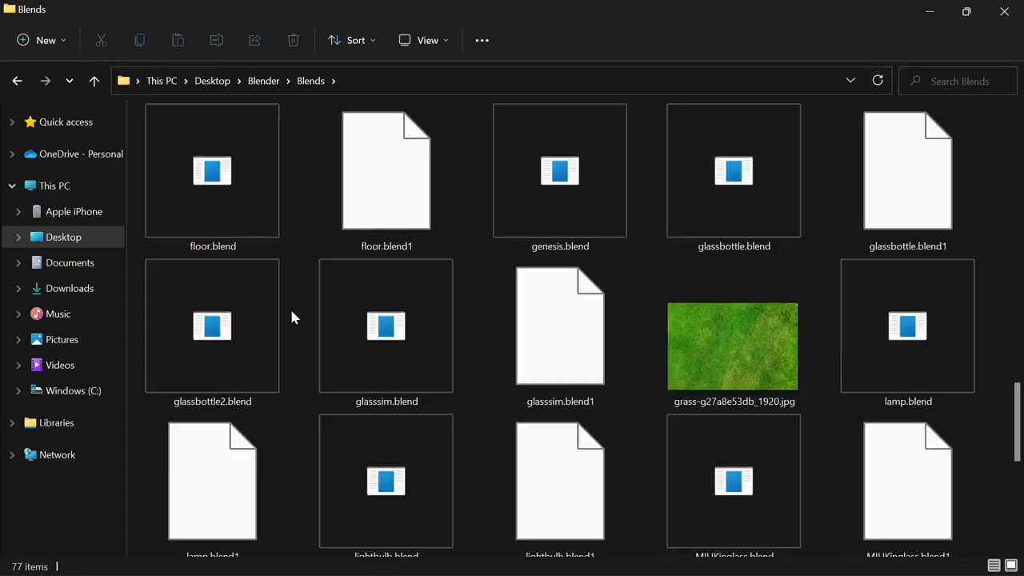
{"action": "left_click", "coordinate": [401, 44]}
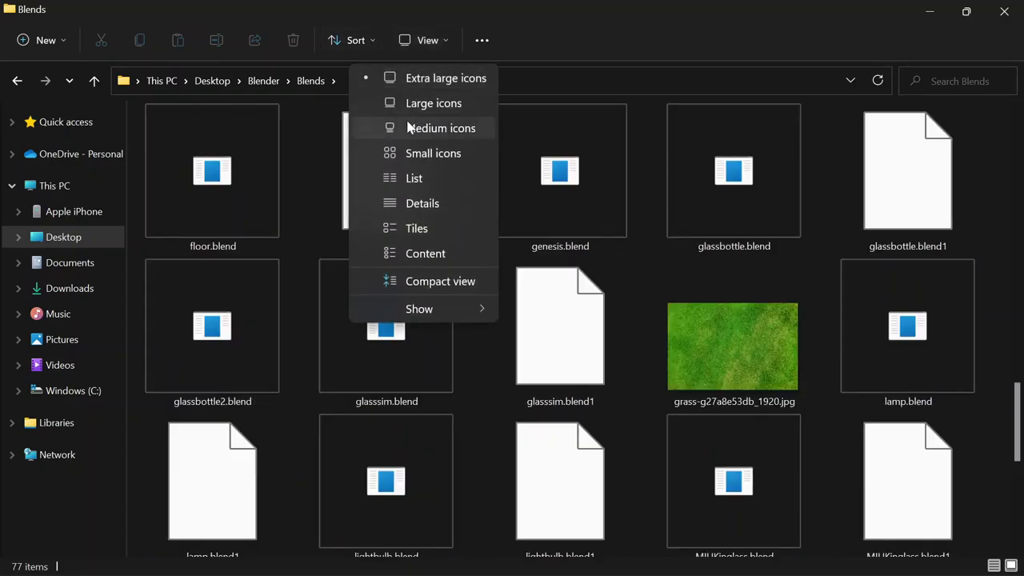
{"action": "left_click", "coordinate": [382, 197]}
{"action": "scroll", "coordinate": [268, 255], "scroll_direction": "down", "scroll_amount": 20}
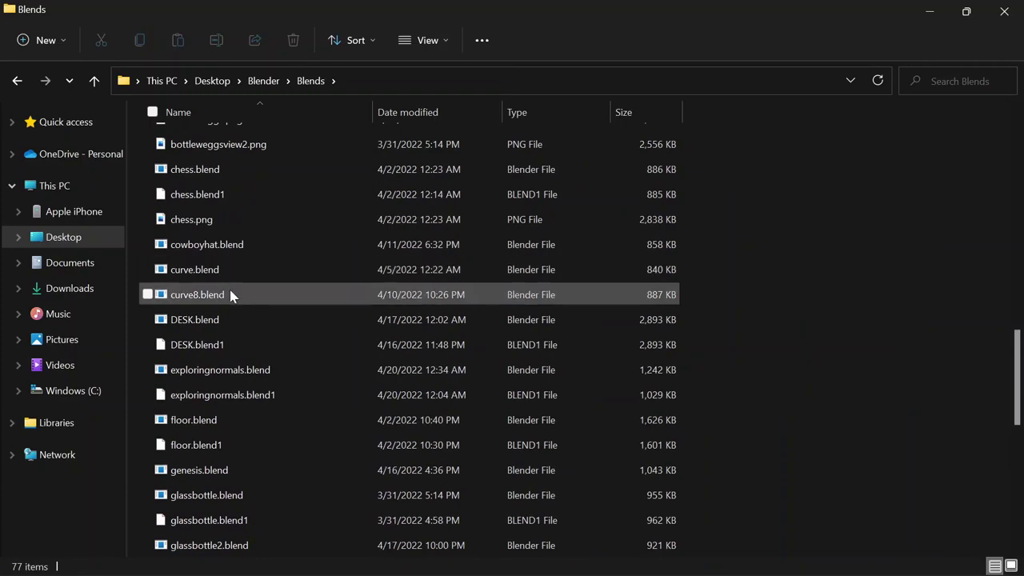
{"action": "scroll", "coordinate": [224, 297], "scroll_direction": "up", "scroll_amount": 2}
{"action": "scroll", "coordinate": [224, 297], "scroll_direction": "up", "scroll_amount": 12}
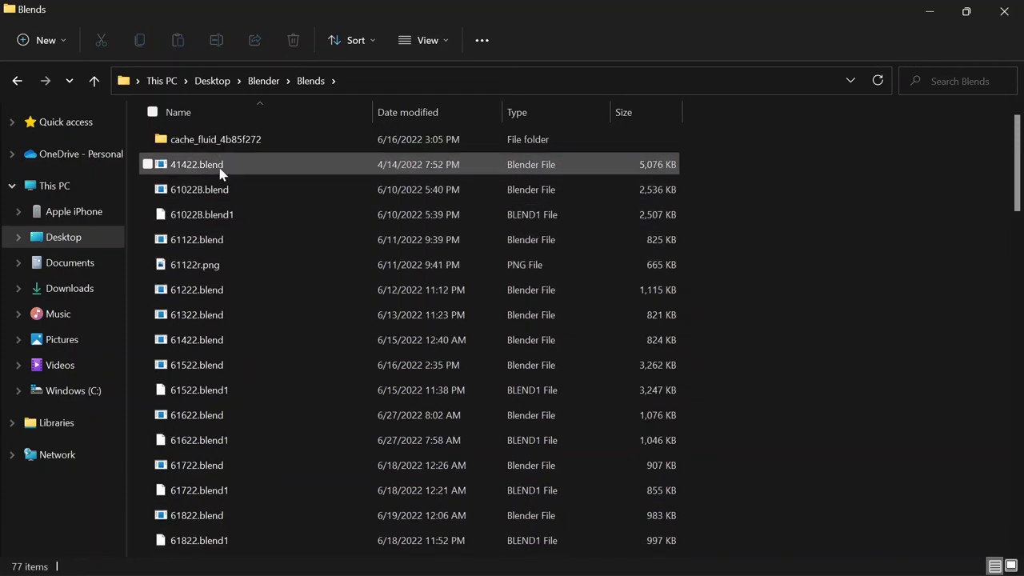
{"action": "scroll", "coordinate": [200, 300], "scroll_direction": "down", "scroll_amount": 1}
{"action": "scroll", "coordinate": [200, 297], "scroll_direction": "down", "scroll_amount": 10}
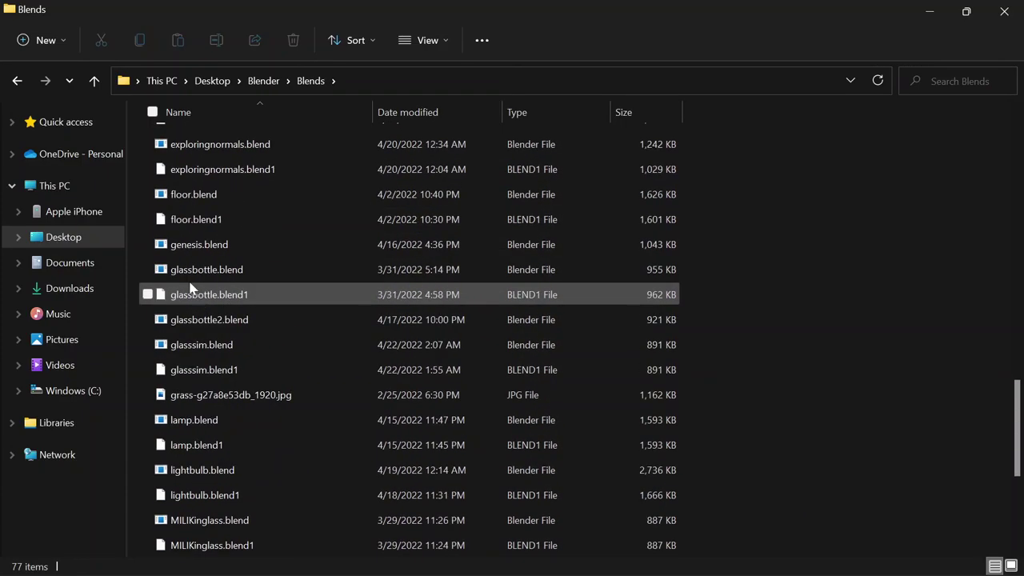
Open the Downloads folder and show its files in Details view.
{"action": "left_click", "coordinate": [53, 290]}
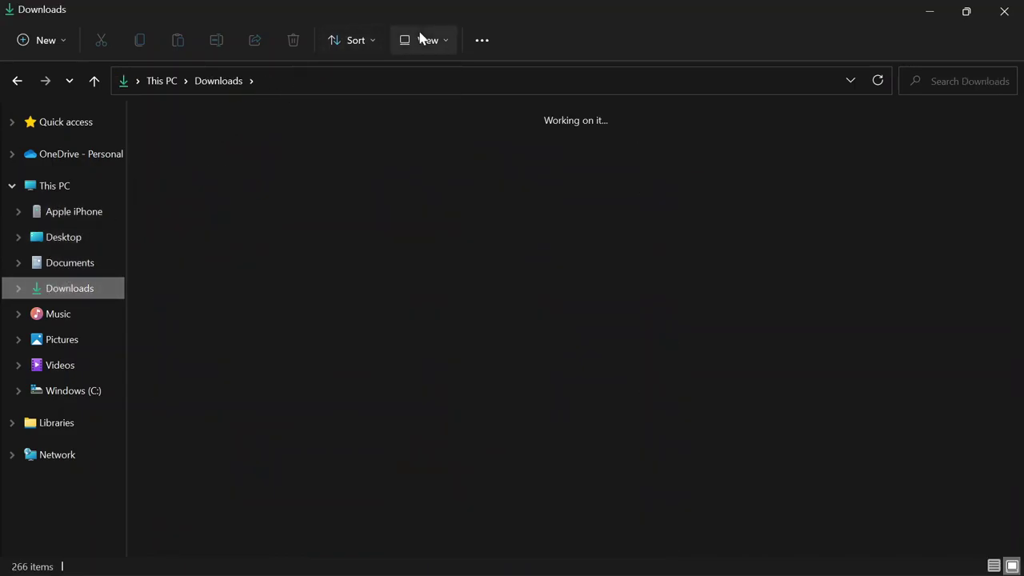
{"action": "left_click", "coordinate": [421, 40]}
{"action": "left_click", "coordinate": [423, 203]}
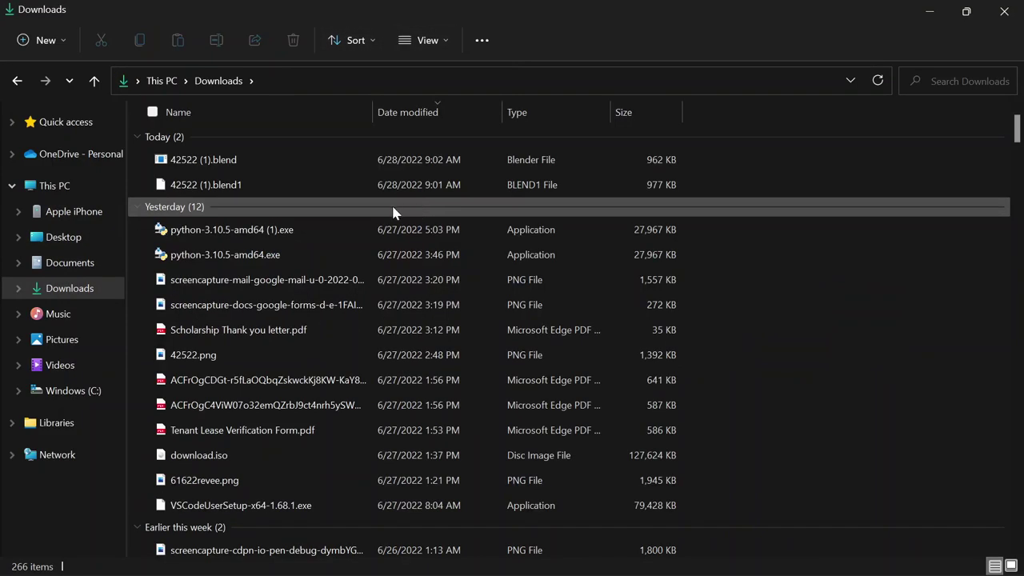
Look through the Downloads files by modified date for the 5522.blend file from May 5, 2022.
{"action": "scroll", "coordinate": [261, 211], "scroll_direction": "down", "scroll_amount": 20}
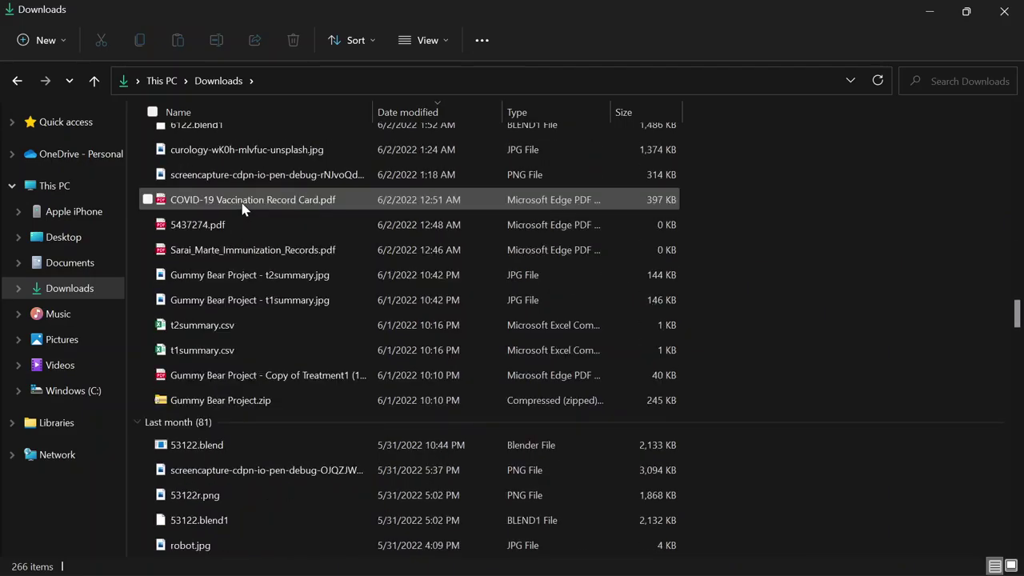
{"action": "scroll", "coordinate": [243, 208], "scroll_direction": "up", "scroll_amount": 3}
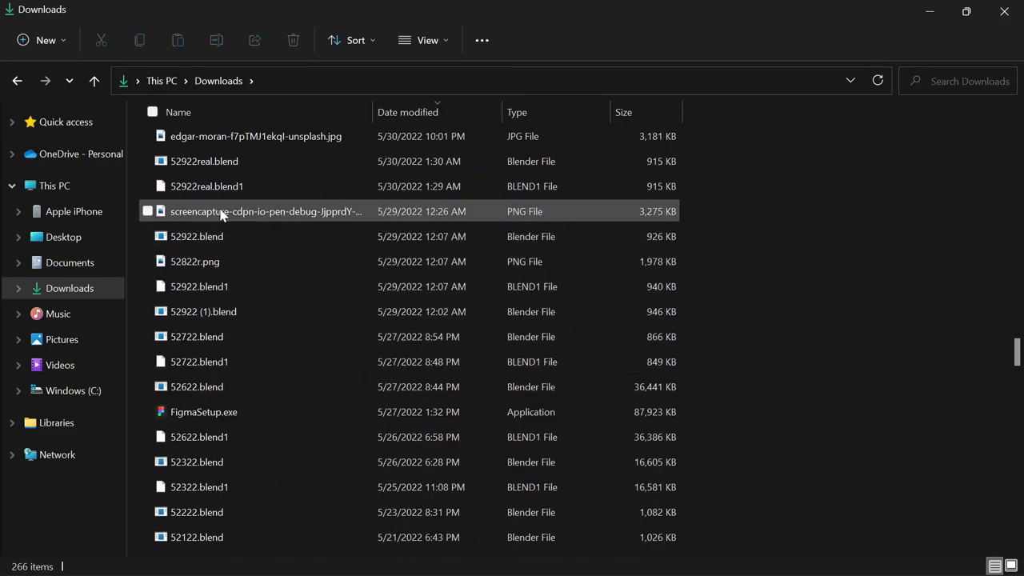
{"action": "key", "text": "super+Down"}
{"action": "mouse_move", "coordinate": [589, 15]}
{"action": "left_mouse_down"}
{"action": "mouse_move", "coordinate": [806, 448]}
{"action": "mouse_move", "coordinate": [599, 3]}
{"action": "left_mouse_up"}
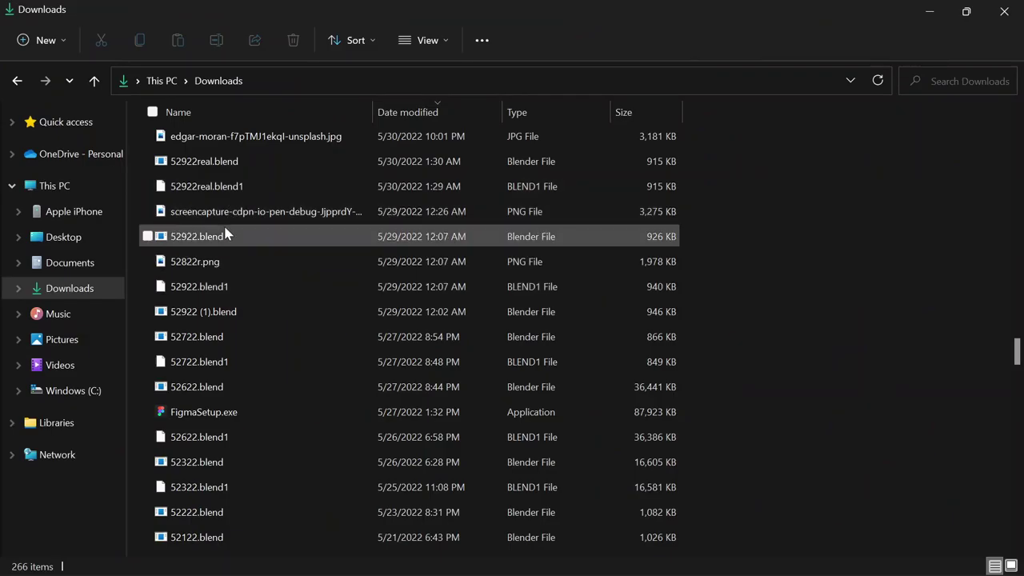
{"action": "scroll", "coordinate": [228, 304], "scroll_direction": "down", "scroll_amount": 5}
{"action": "scroll", "coordinate": [222, 280], "scroll_direction": "down", "scroll_amount": 6}
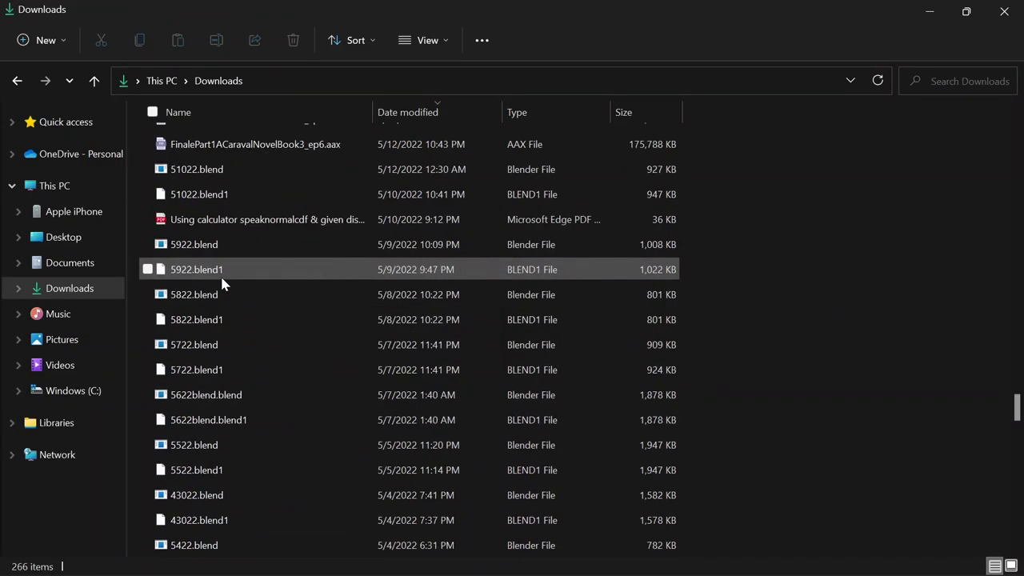
{"action": "scroll", "coordinate": [204, 352], "scroll_direction": "down", "scroll_amount": 2}
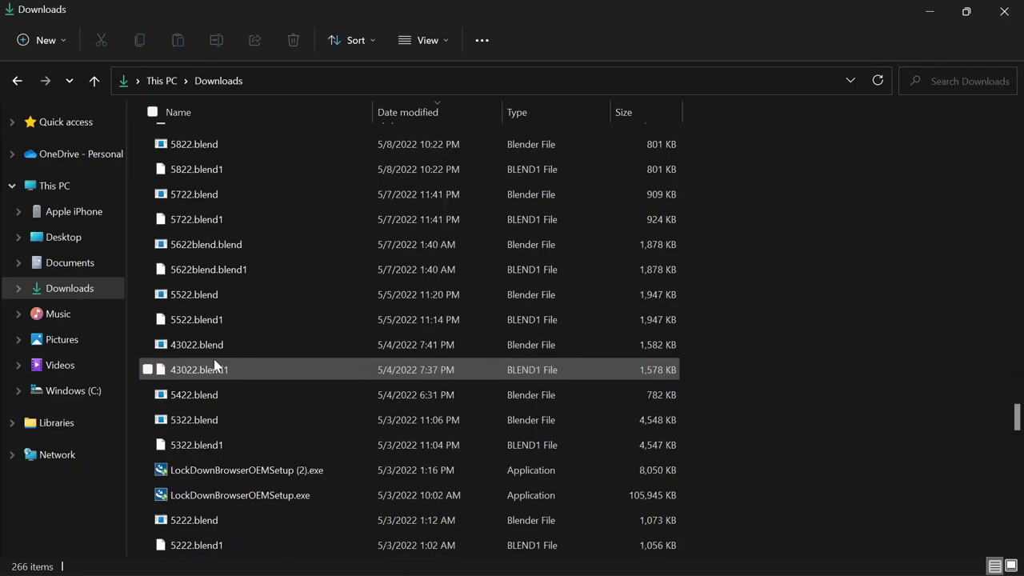
{"action": "scroll", "coordinate": [225, 224], "scroll_direction": "up", "scroll_amount": 1}
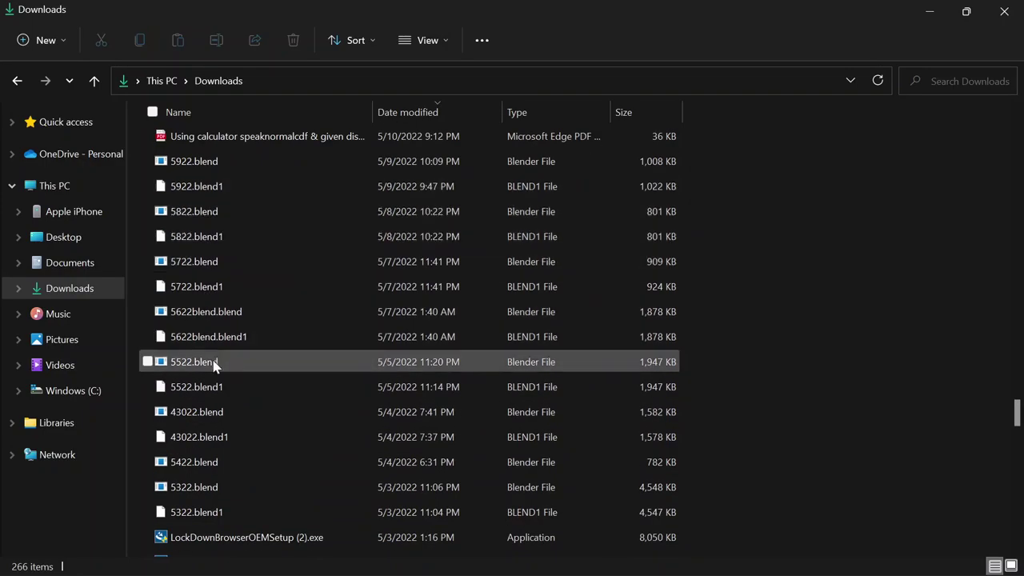
Open 5522.blend from the Downloads folder, choosing Blender 3.2.0.0 as the program to open it with.
{"action": "left_click", "coordinate": [212, 395]}
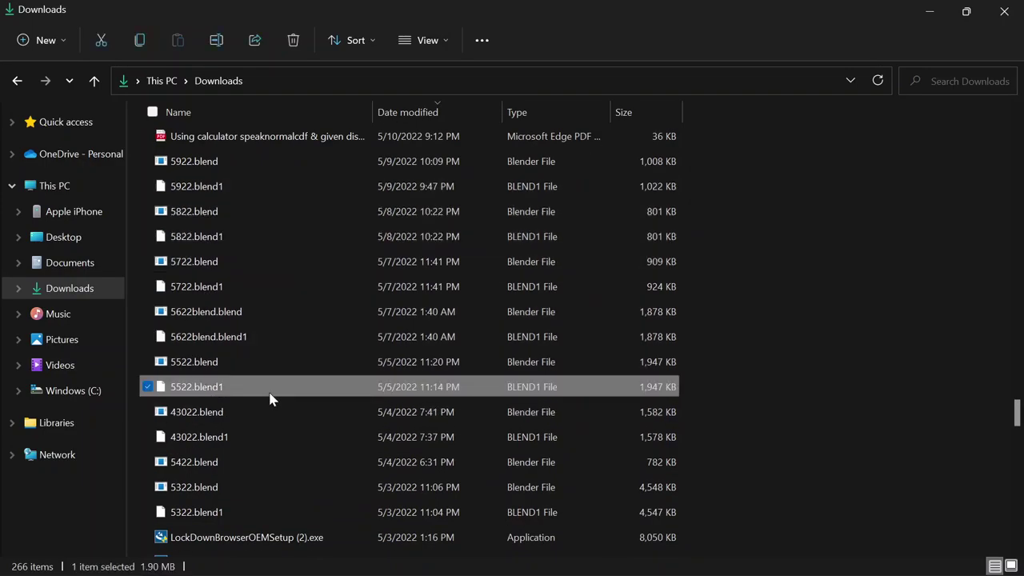
{"action": "left_click", "coordinate": [268, 368]}
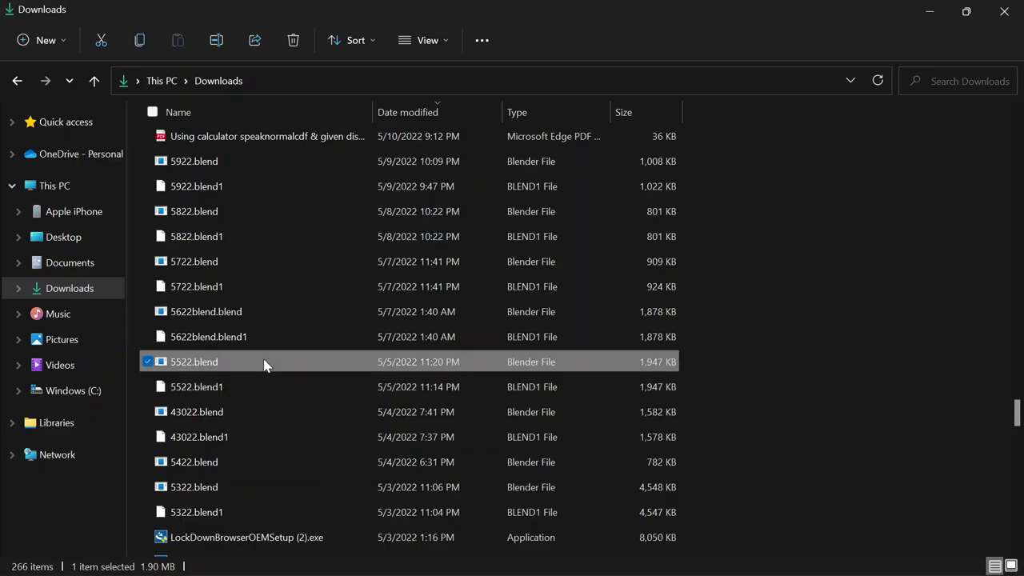
{"action": "double_click", "coordinate": [265, 363]}
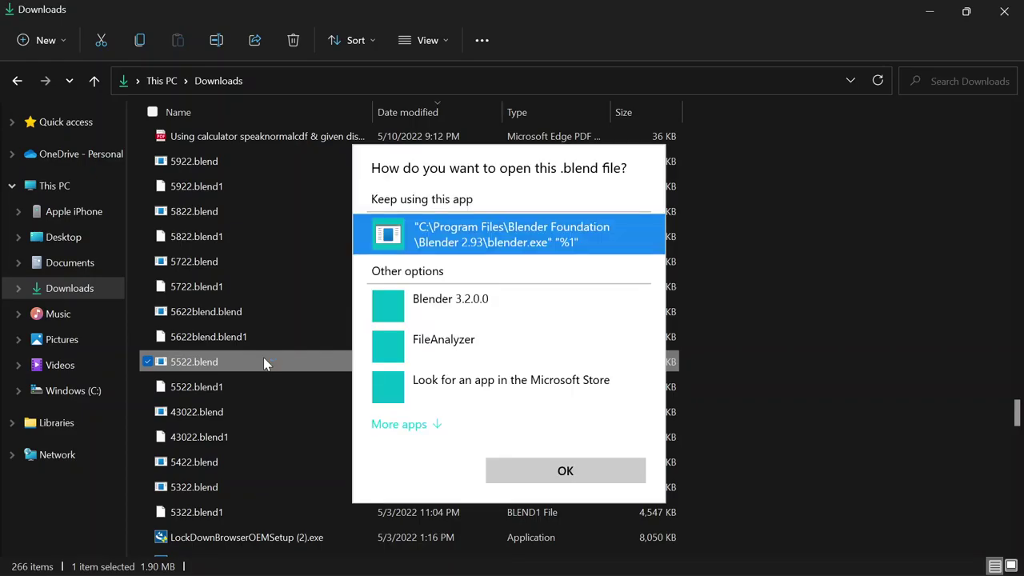
{"action": "left_click", "coordinate": [433, 321]}
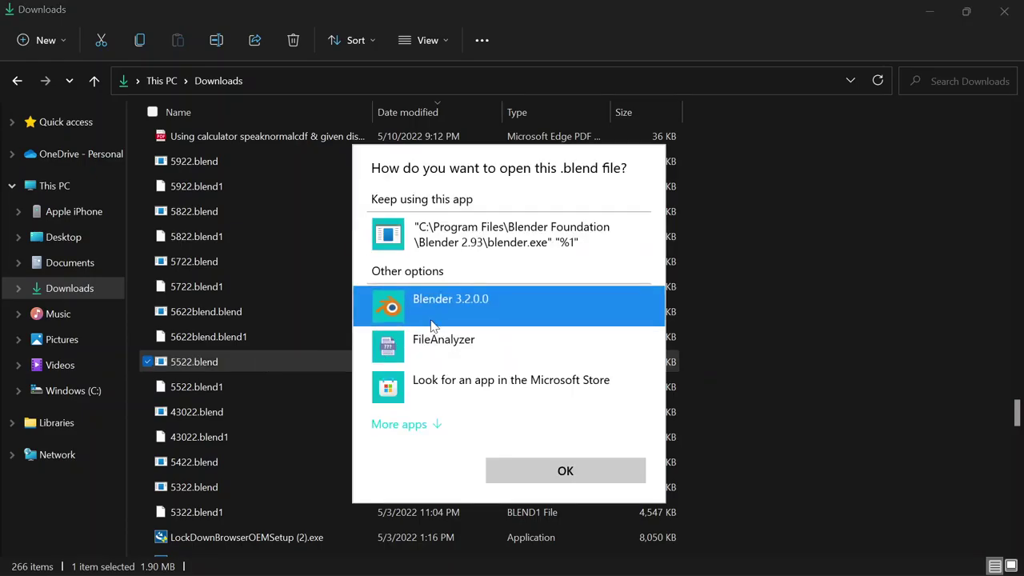
{"action": "left_click", "coordinate": [527, 472]}
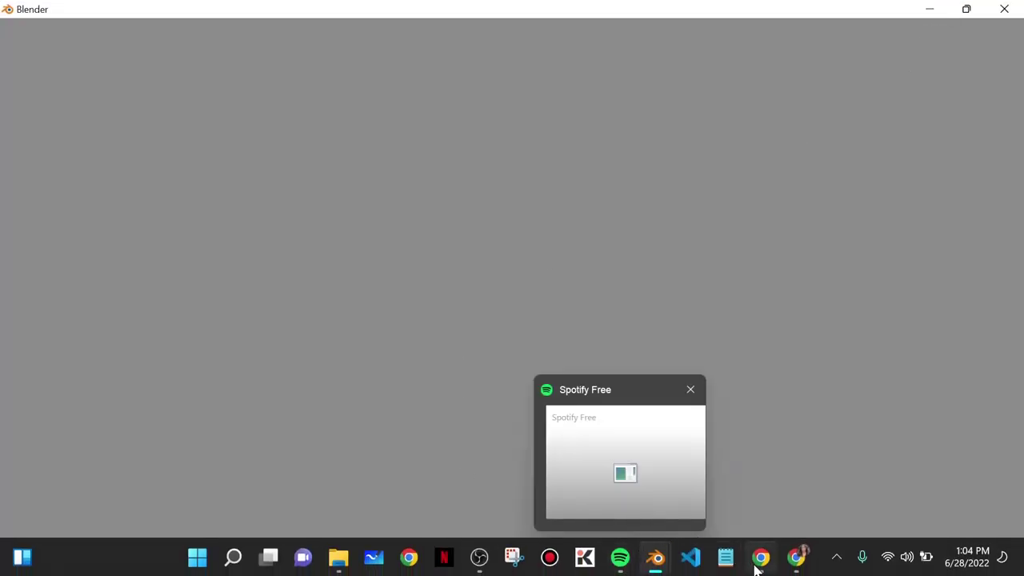
Rearrange the taskbar so the two running Chrome icons sit beside File Explorer and Visual Studio Code precedes the pinned Chrome shortcut.
{"action": "mouse_move", "coordinate": [757, 566]}
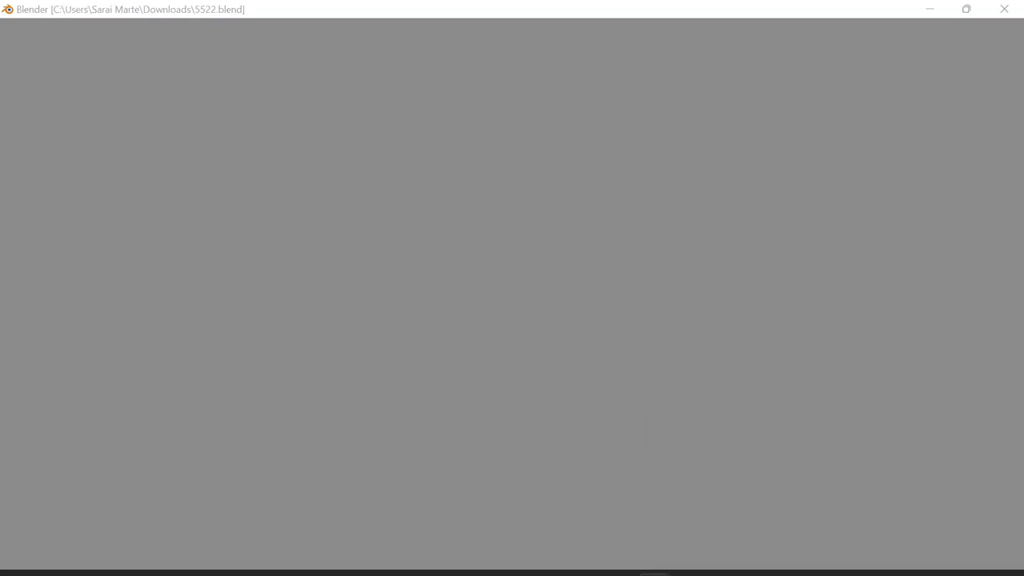
{"action": "left_click_drag", "start_coordinate": [764, 552], "coordinate": [384, 564]}
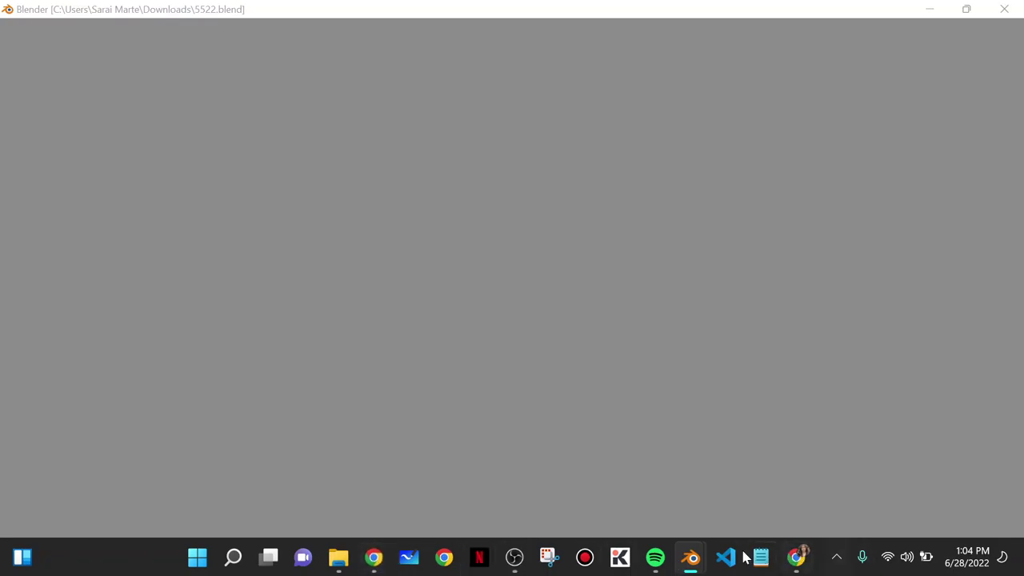
{"action": "left_click_drag", "start_coordinate": [725, 558], "coordinate": [450, 552]}
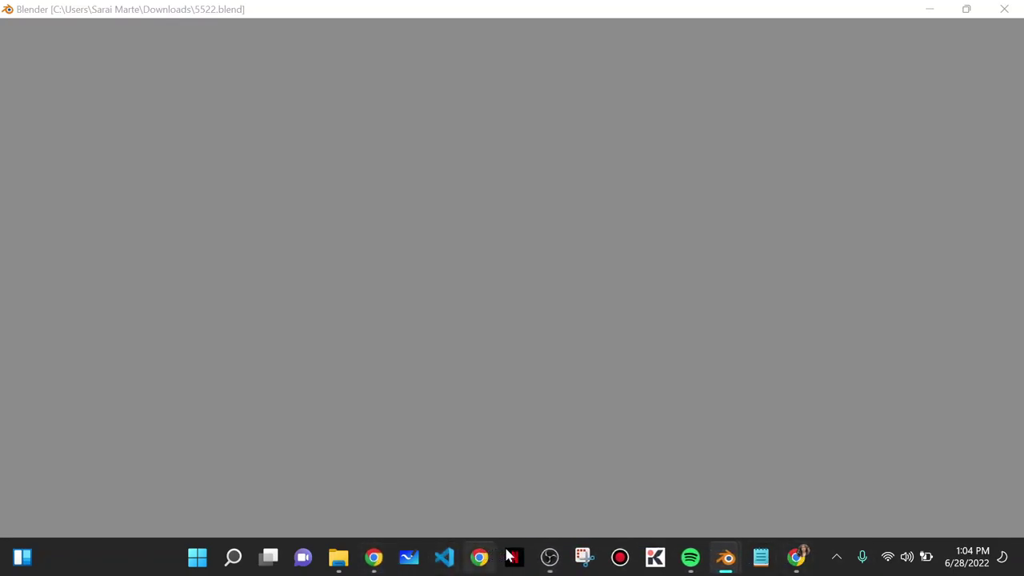
{"action": "left_click_drag", "start_coordinate": [812, 557], "coordinate": [383, 557]}
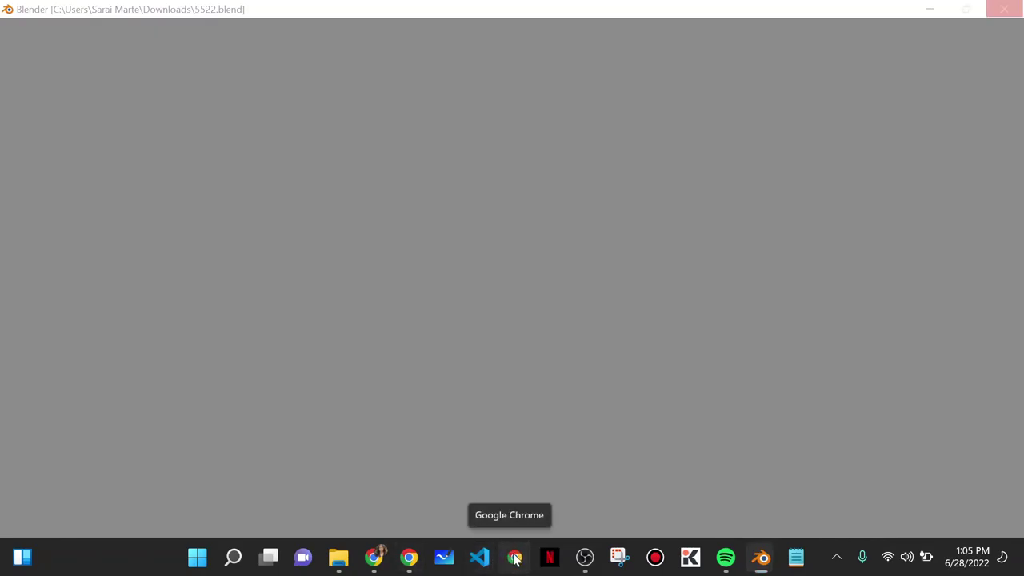
Unpin the unused Google Chrome shortcut from the taskbar and return to the Blender window.
{"action": "right_click", "coordinate": [515, 557]}
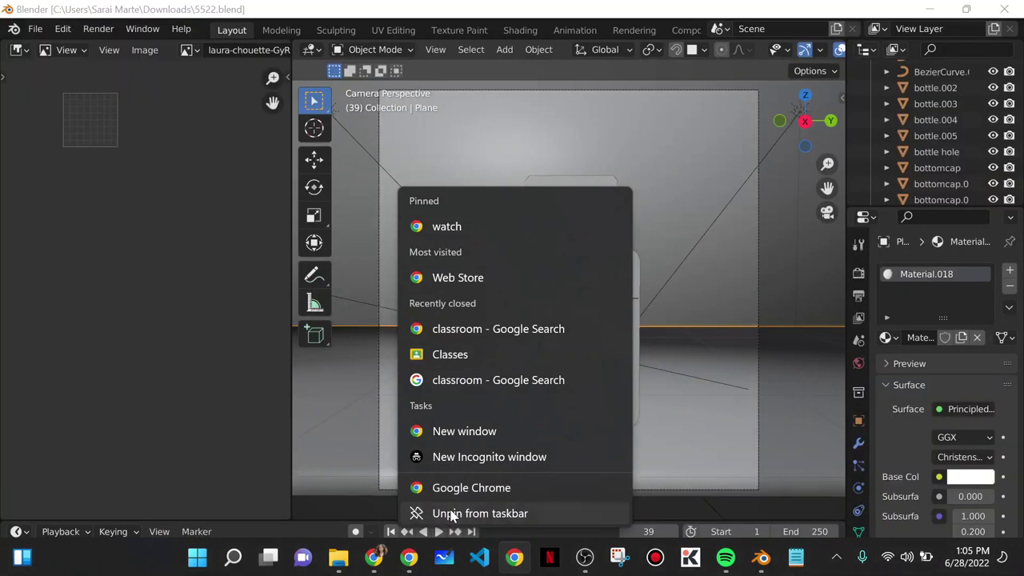
{"action": "left_click", "coordinate": [450, 514]}
{"action": "mouse_move", "coordinate": [460, 564]}
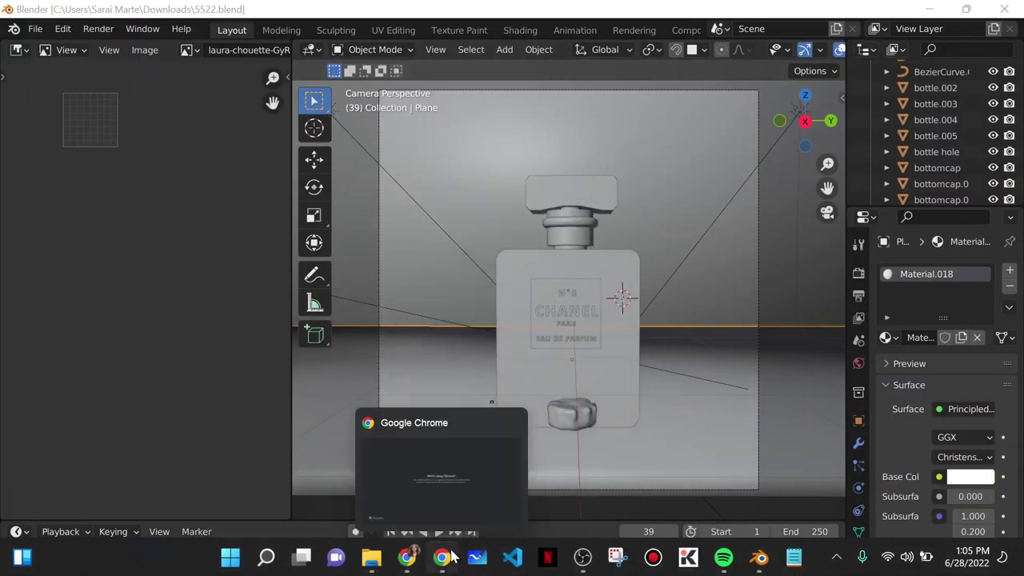
{"action": "right_click", "coordinate": [448, 558]}
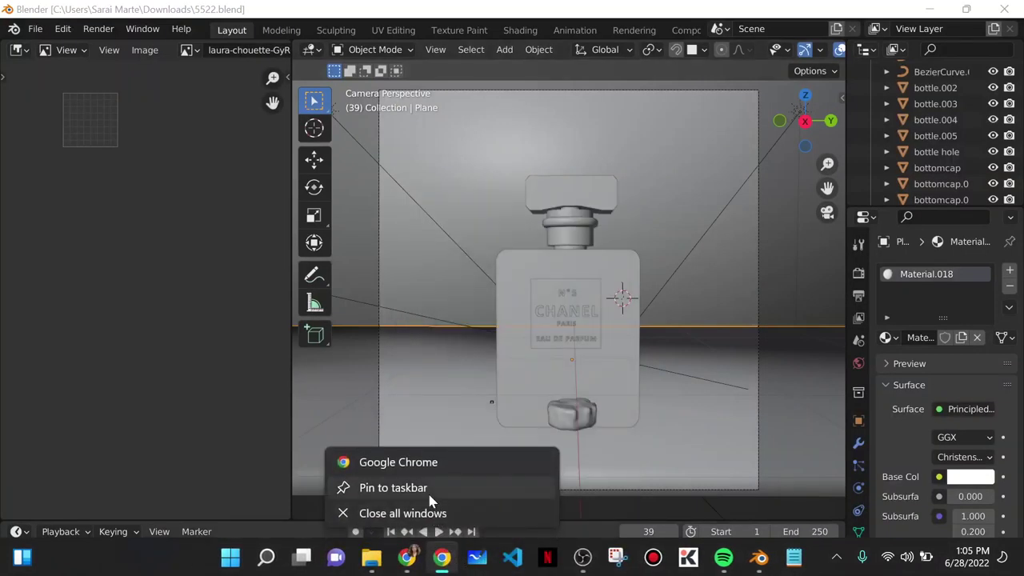
{"action": "left_click", "coordinate": [784, 240]}
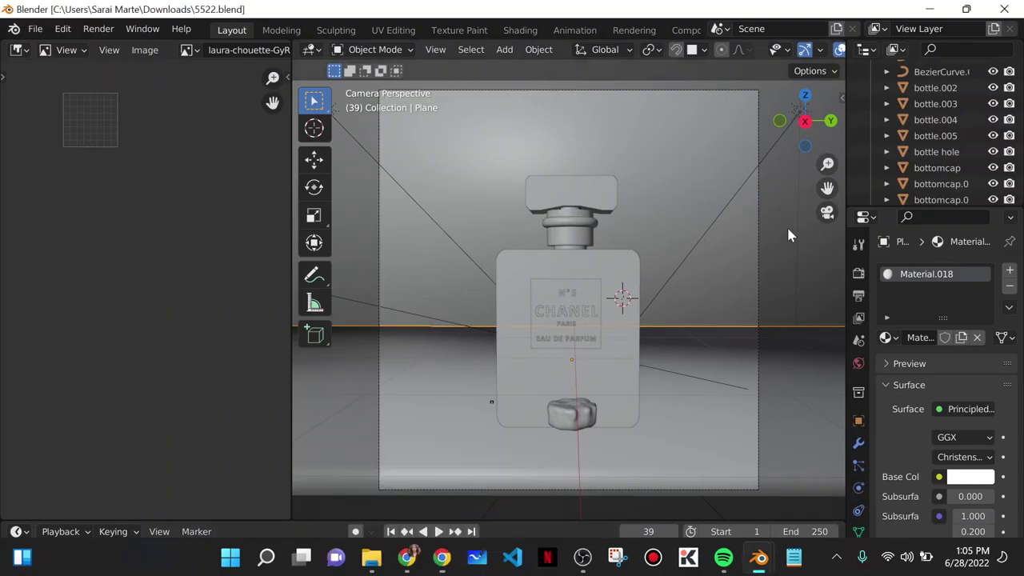
{"action": "scroll", "coordinate": [548, 226], "scroll_direction": "up", "scroll_amount": 2}
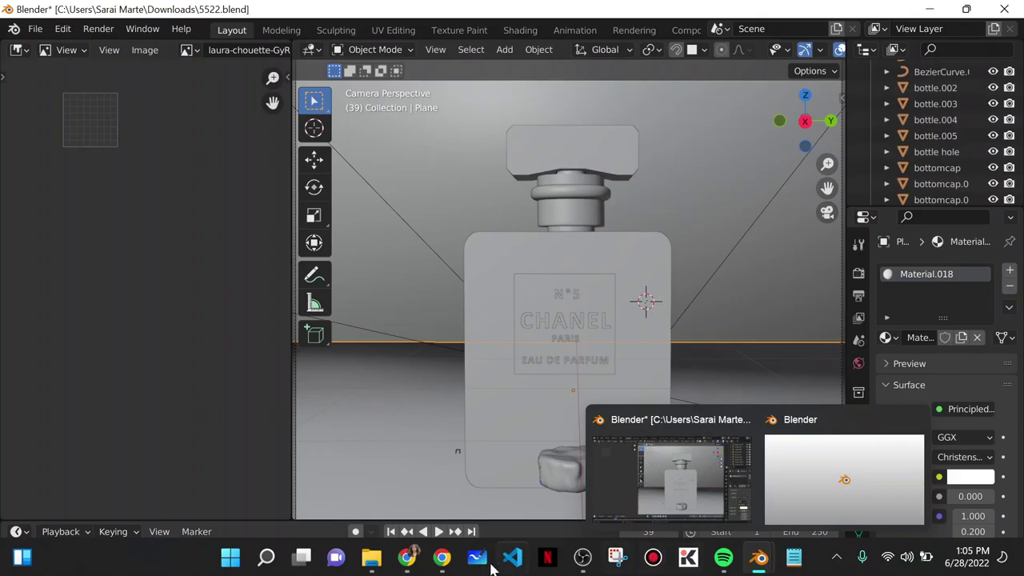
{"action": "left_click", "coordinate": [442, 558]}
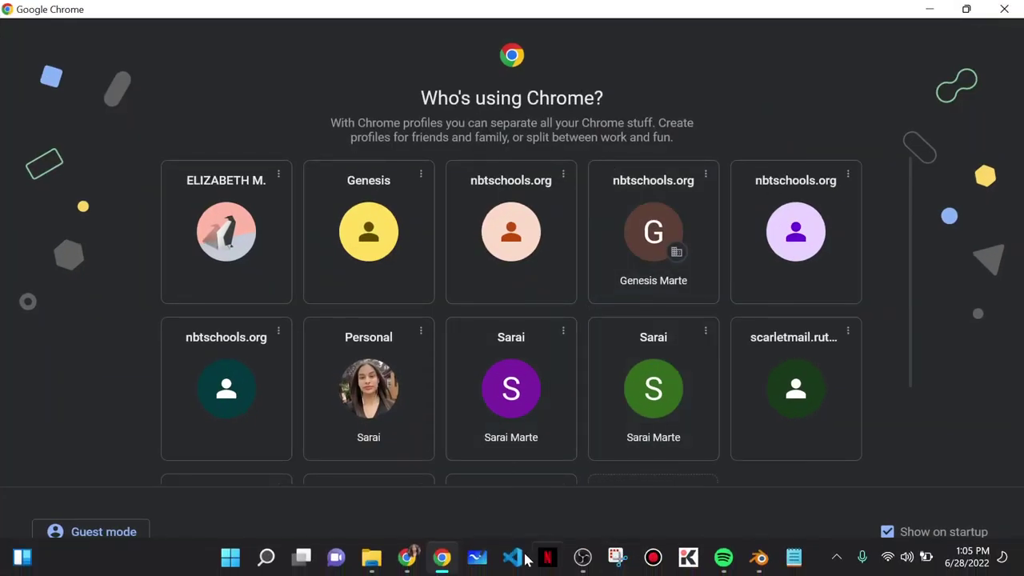
{"action": "left_click", "coordinate": [410, 560]}
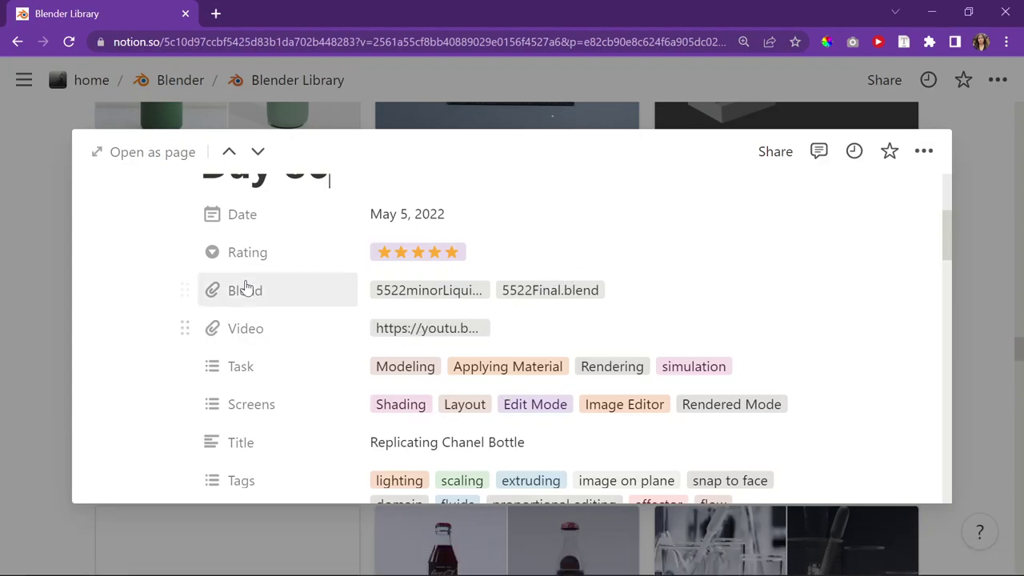
{"action": "scroll", "coordinate": [264, 288], "scroll_direction": "up", "scroll_amount": 3}
{"action": "left_click", "coordinate": [937, 11]}
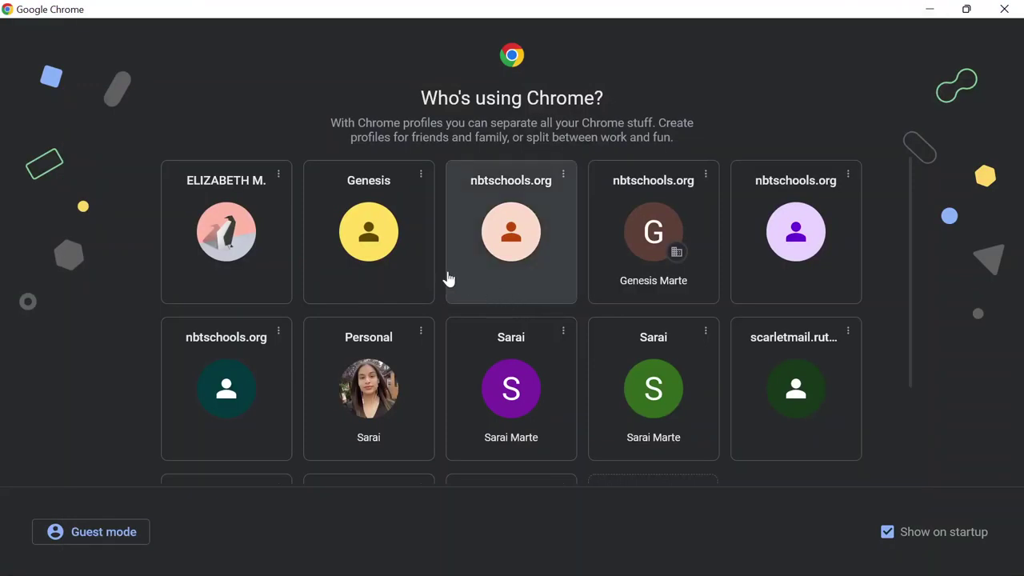
{"action": "left_click", "coordinate": [1005, 8]}
Join the Image Editor area into the 3D Viewport so that the viewport fills its space.
{"action": "scroll", "coordinate": [578, 293], "scroll_direction": "down", "scroll_amount": 5}
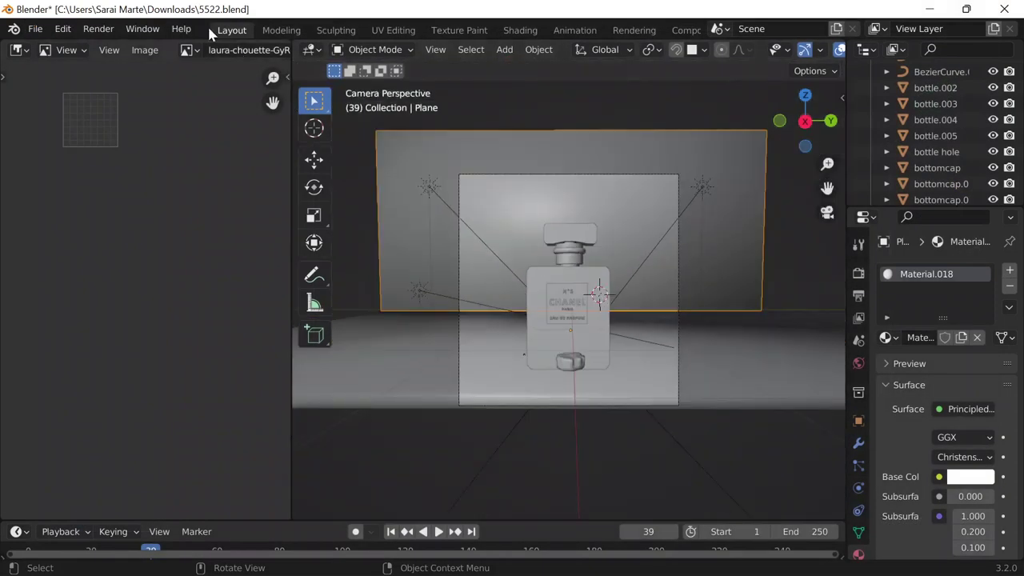
{"action": "right_click", "coordinate": [297, 66]}
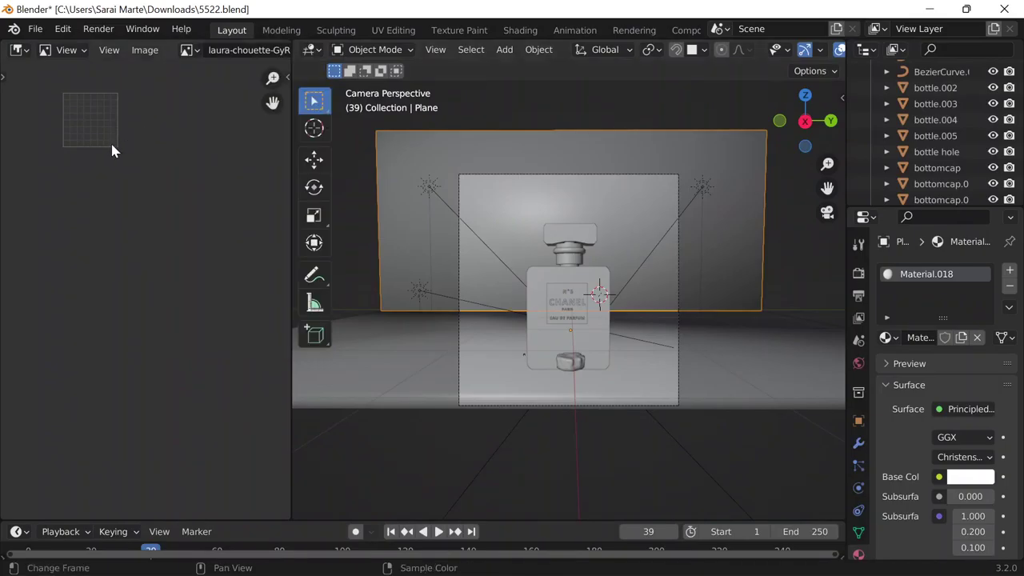
{"action": "right_click", "coordinate": [290, 69]}
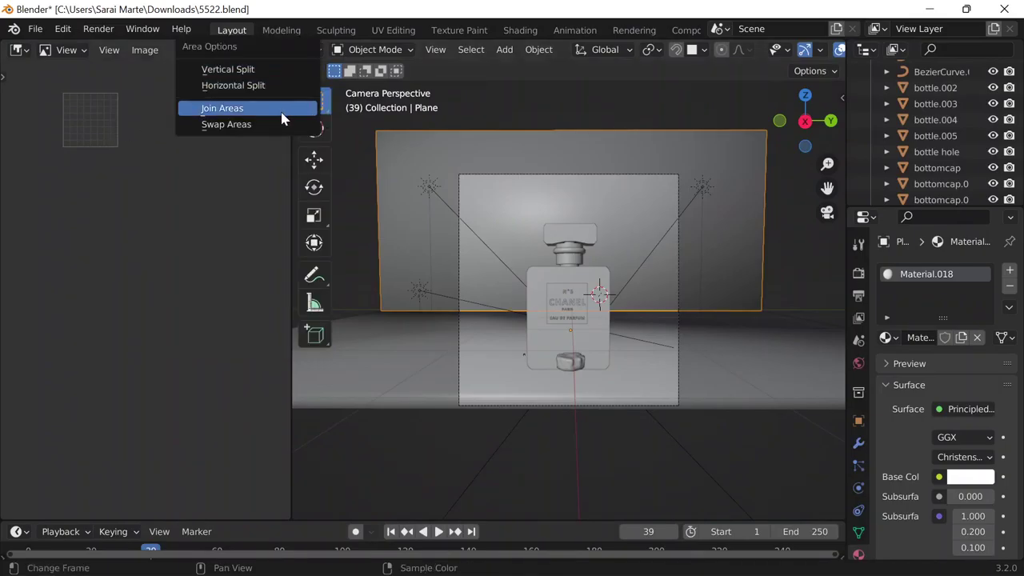
{"action": "left_click", "coordinate": [276, 105]}
{"action": "left_click", "coordinate": [157, 256]}
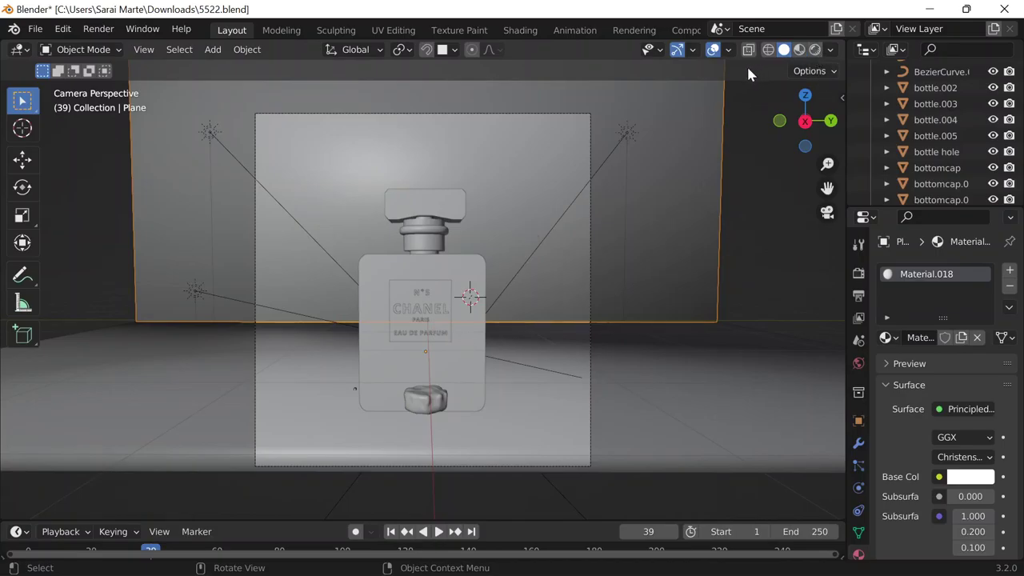
Select the domain liquid at the bottle's base and compare the scene in Rendered, Material Preview, Wireframe and Solid shading.
{"action": "left_click", "coordinate": [423, 402]}
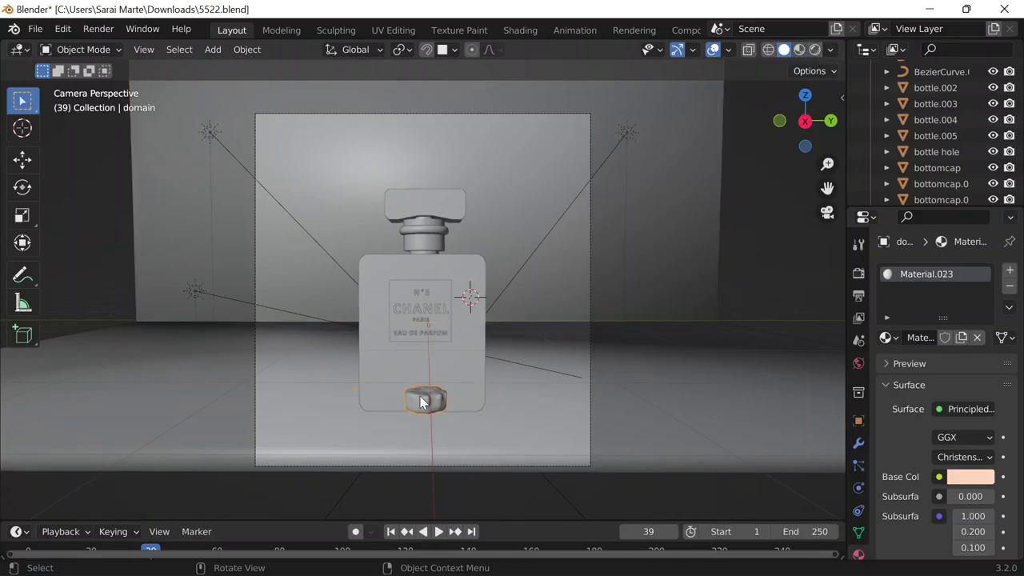
{"action": "left_click", "coordinate": [815, 50]}
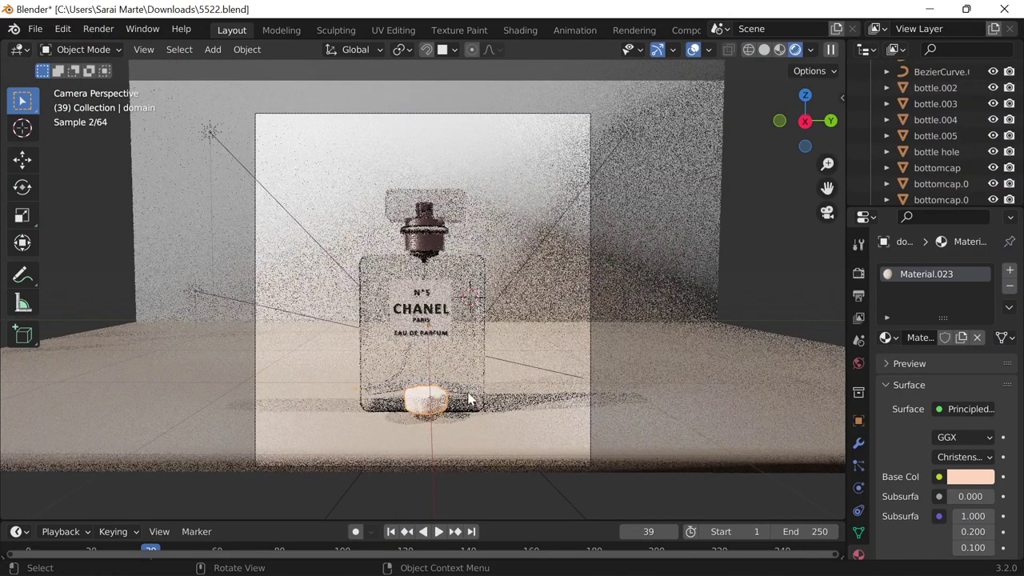
{"action": "middle_click_drag", "start_coordinate": [473, 397], "coordinate": [549, 417]}
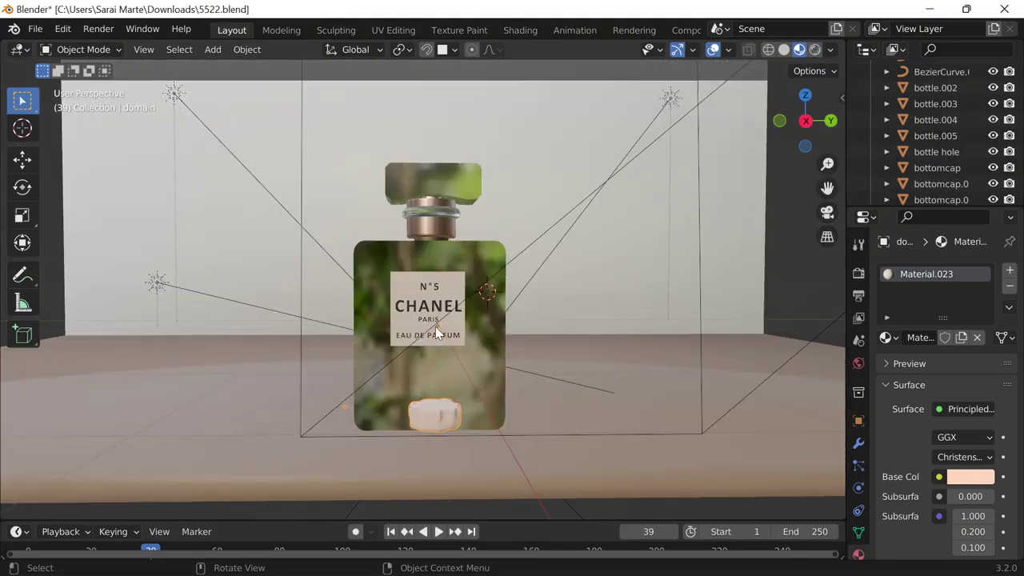
{"action": "left_click", "coordinate": [784, 50]}
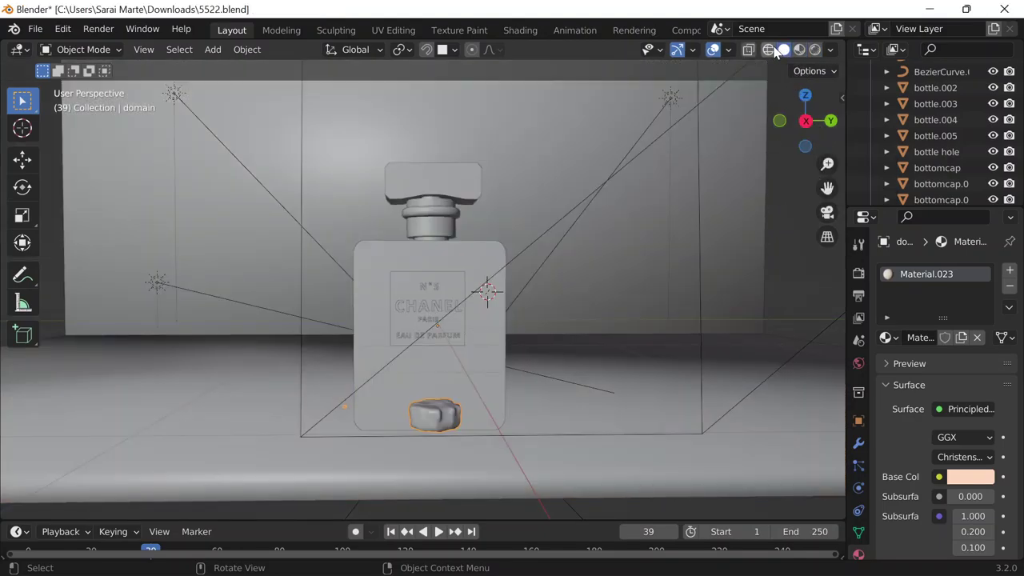
{"action": "left_click", "coordinate": [771, 50]}
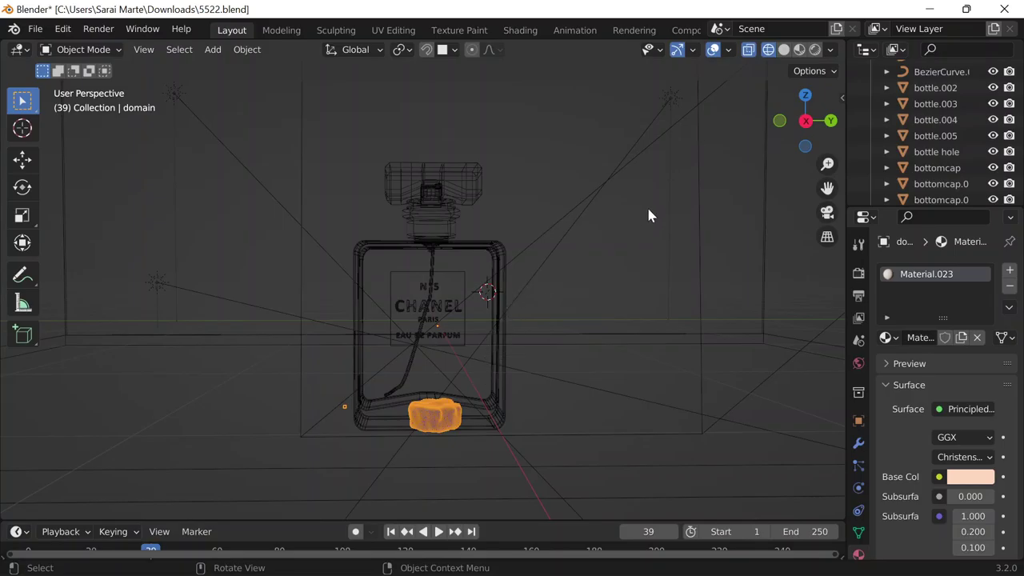
{"action": "left_click", "coordinate": [784, 50]}
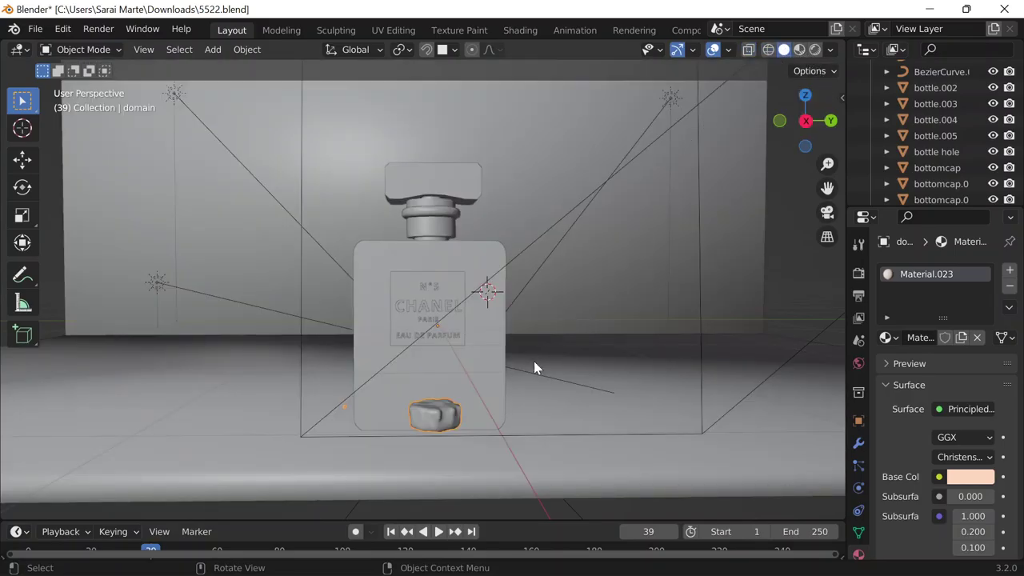
Show the domain object's Physics properties and look through its liquid settings down to the Cache section.
{"action": "mouse_move", "coordinate": [743, 557]}
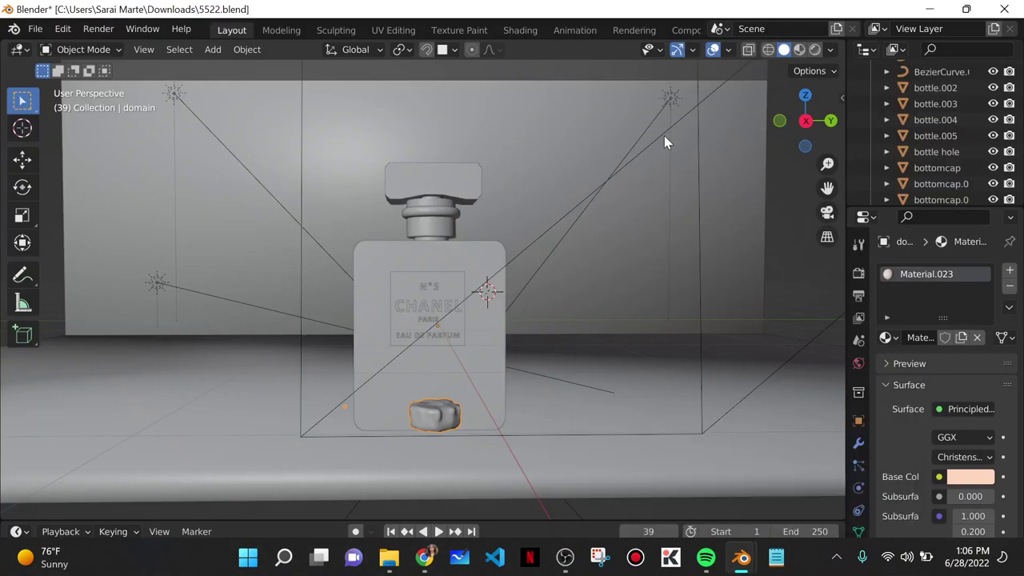
{"action": "scroll", "coordinate": [860, 472], "scroll_direction": "down", "scroll_amount": 1}
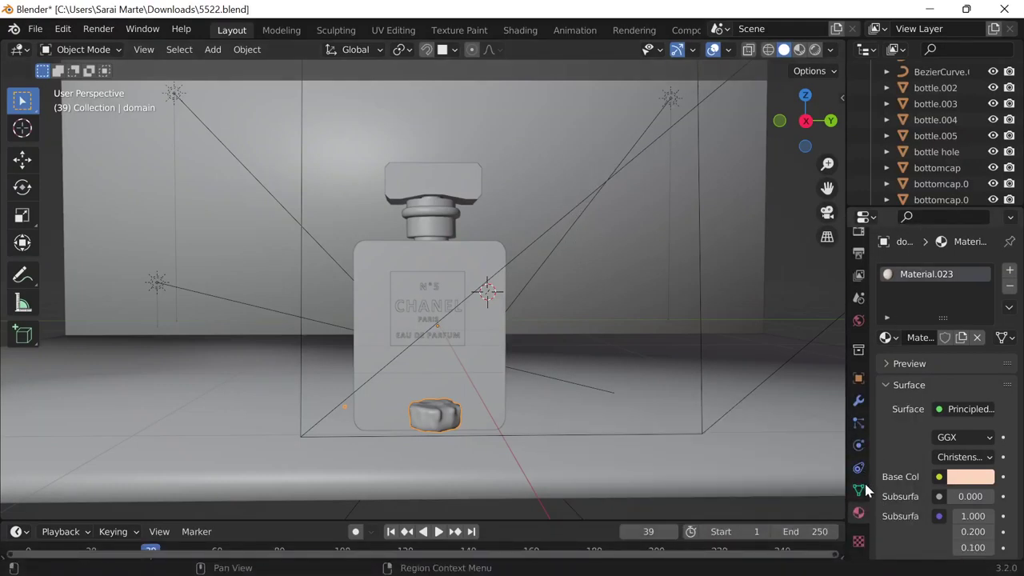
{"action": "scroll", "coordinate": [915, 120], "scroll_direction": "down", "scroll_amount": 5}
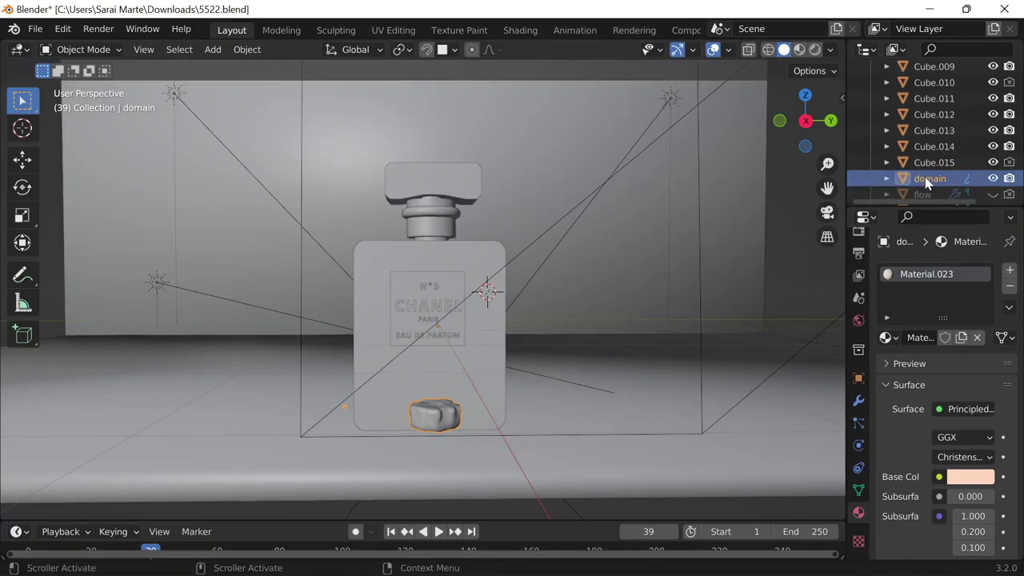
{"action": "scroll", "coordinate": [913, 484], "scroll_direction": "down", "scroll_amount": 7}
{"action": "left_click", "coordinate": [858, 444]}
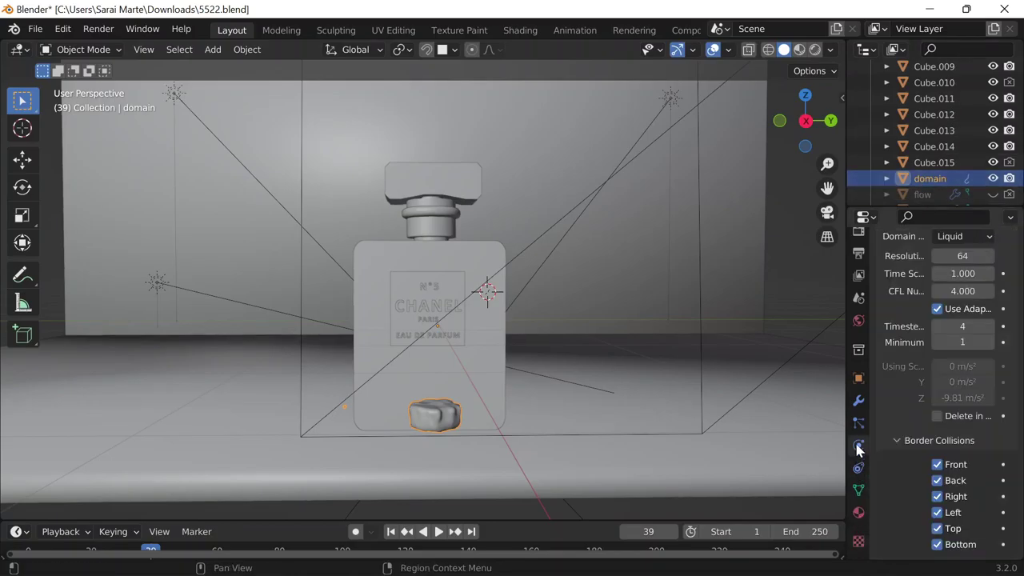
{"action": "scroll", "coordinate": [904, 404], "scroll_direction": "down", "scroll_amount": 15}
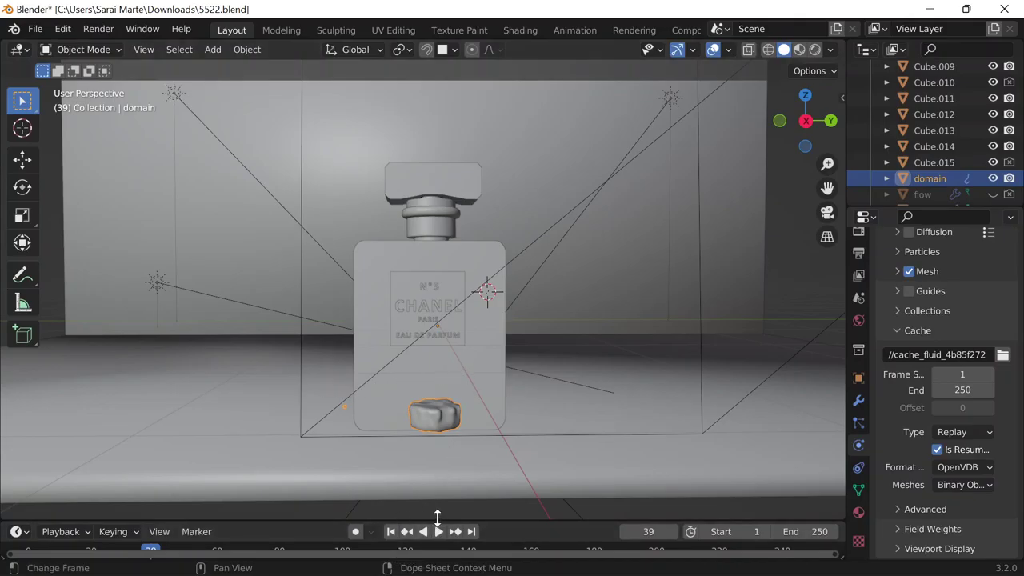
Set the current frame to 0, advance it to frame 10, and examine the liquid's shape in the bottle.
{"action": "left_click", "coordinate": [648, 531]}
{"action": "type", "text": "0"}
{"action": "key", "text": "Return"}
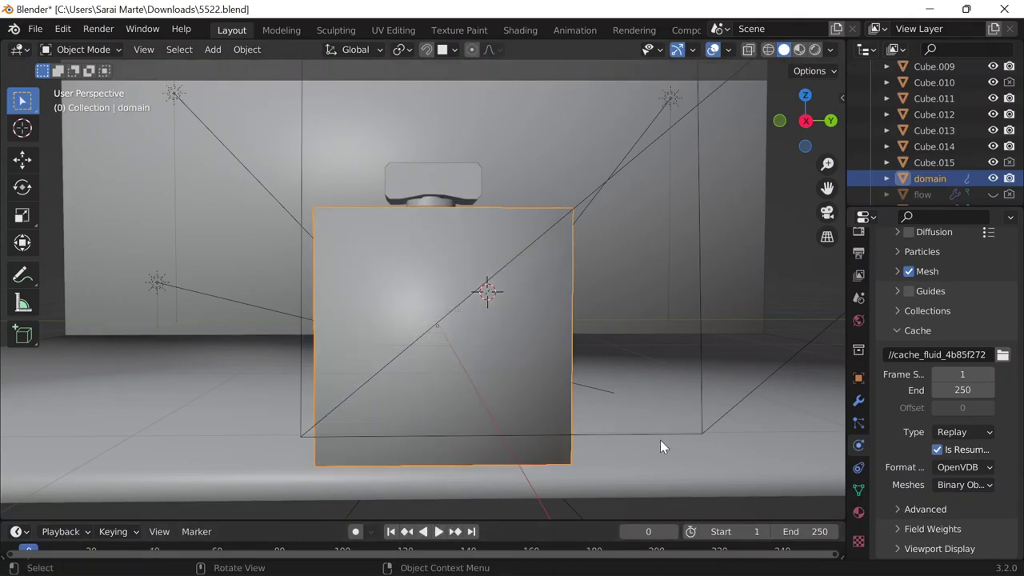
{"action": "left_click_drag", "start_coordinate": [651, 529], "coordinate": [680, 530]}
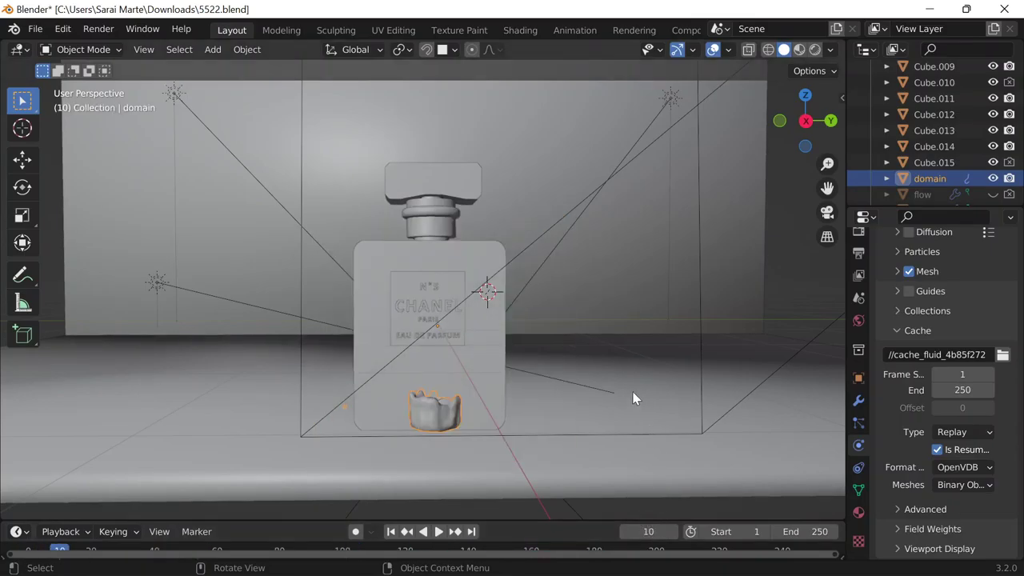
{"action": "middle_click_drag", "start_coordinate": [540, 248], "coordinate": [532, 273]}
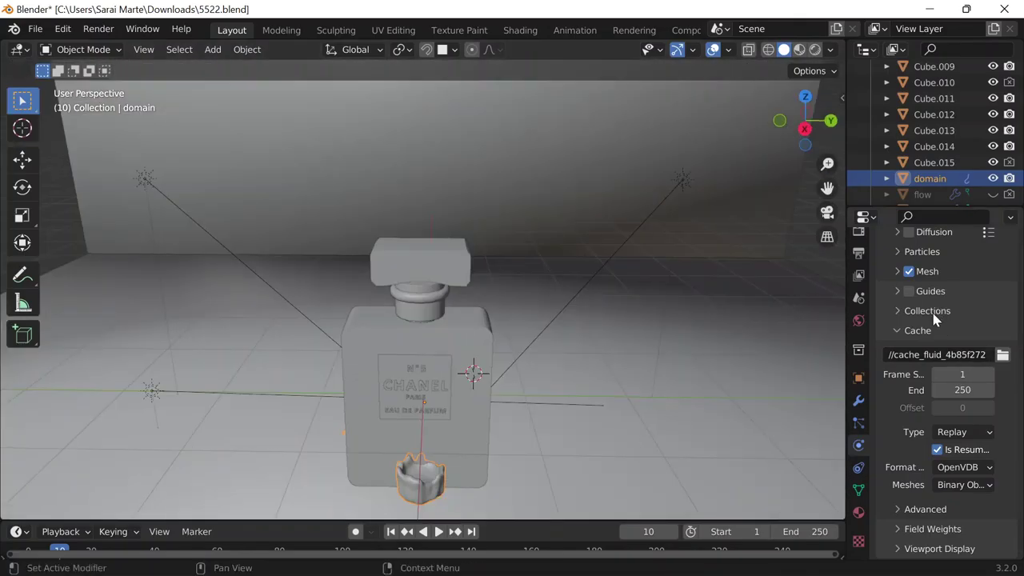
Reset the domain's liquid cache by switching its type to Modular and back to Replay, and play the animation briefly.
{"action": "left_click", "coordinate": [968, 433]}
{"action": "left_click", "coordinate": [959, 467]}
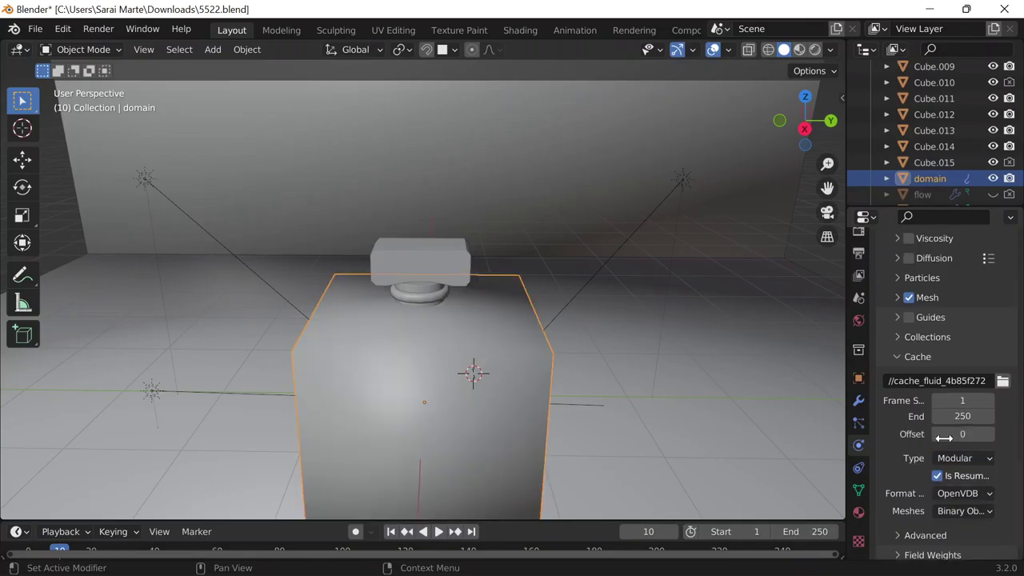
{"action": "left_click", "coordinate": [947, 432]}
{"action": "left_click", "coordinate": [942, 452]}
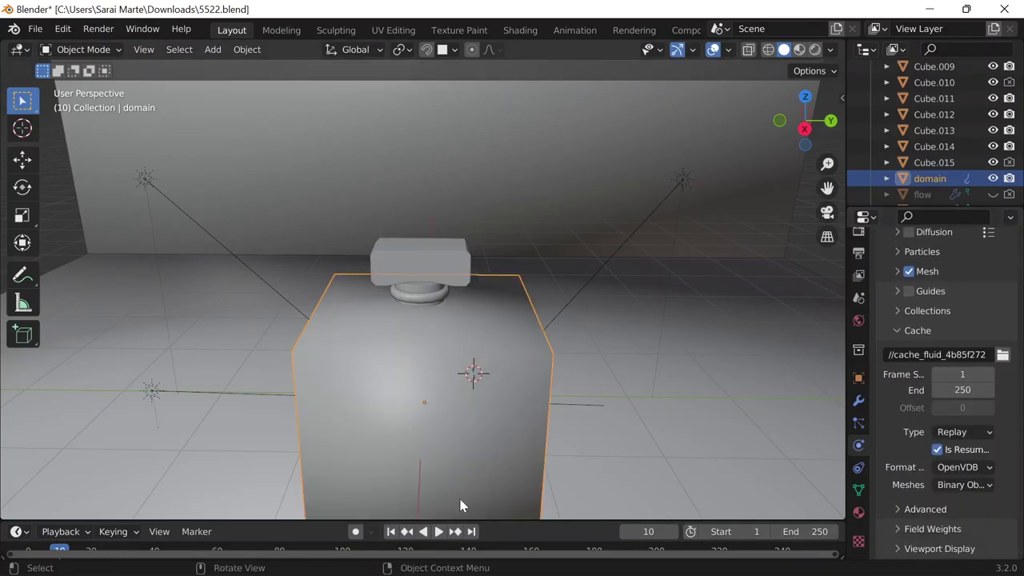
{"action": "left_click", "coordinate": [439, 531]}
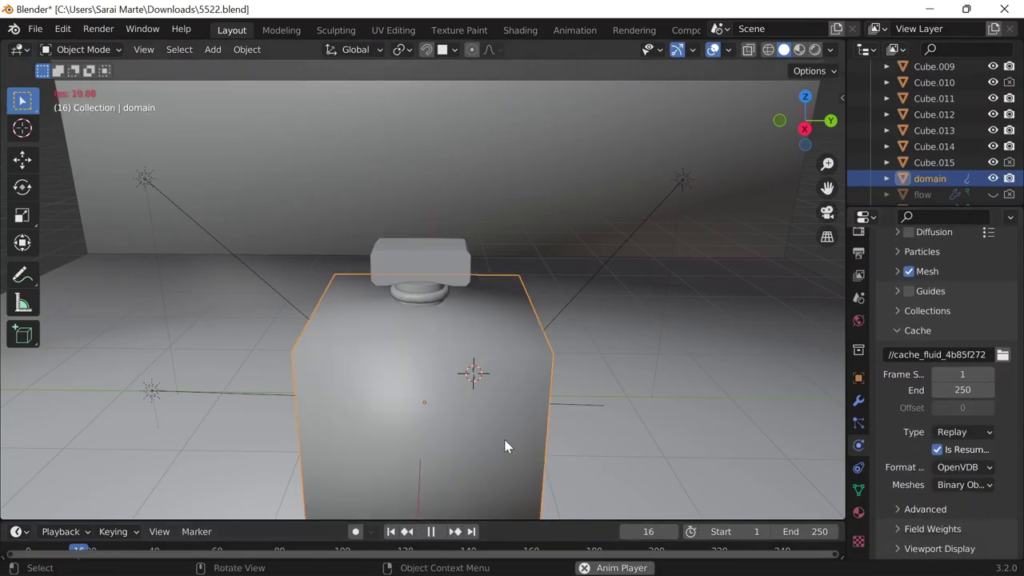
{"action": "left_click", "coordinate": [430, 531]}
{"action": "scroll", "coordinate": [764, 406], "scroll_direction": "down", "scroll_amount": 5}
{"action": "scroll", "coordinate": [912, 429], "scroll_direction": "up", "scroll_amount": 2}
{"action": "scroll", "coordinate": [911, 430], "scroll_direction": "down", "scroll_amount": 2}
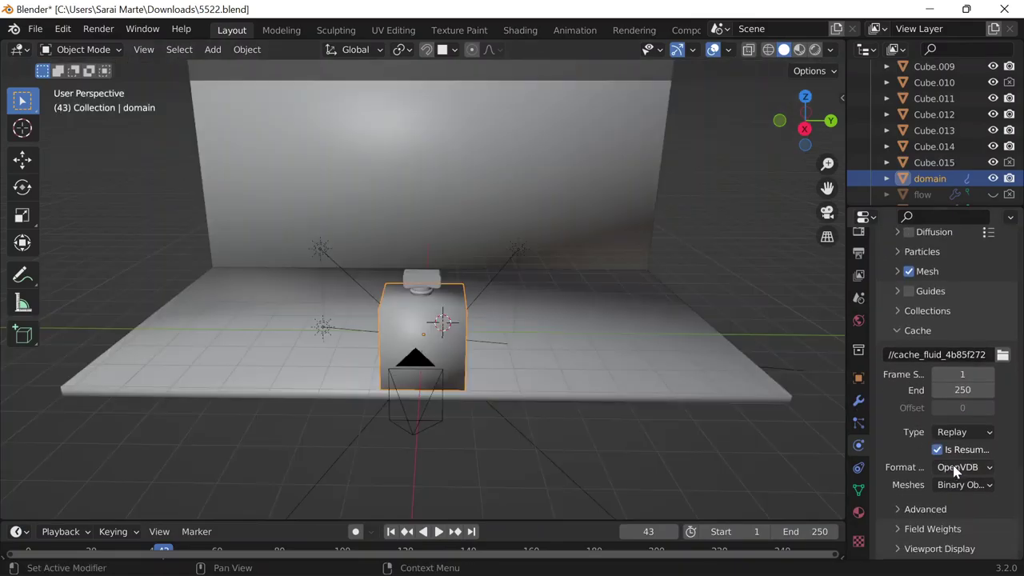
Set the domain's cache type to Modular once more and return it to Replay to clear the simulation.
{"action": "left_click", "coordinate": [941, 433]}
{"action": "left_click", "coordinate": [944, 468]}
{"action": "scroll", "coordinate": [942, 458], "scroll_direction": "up", "scroll_amount": 1}
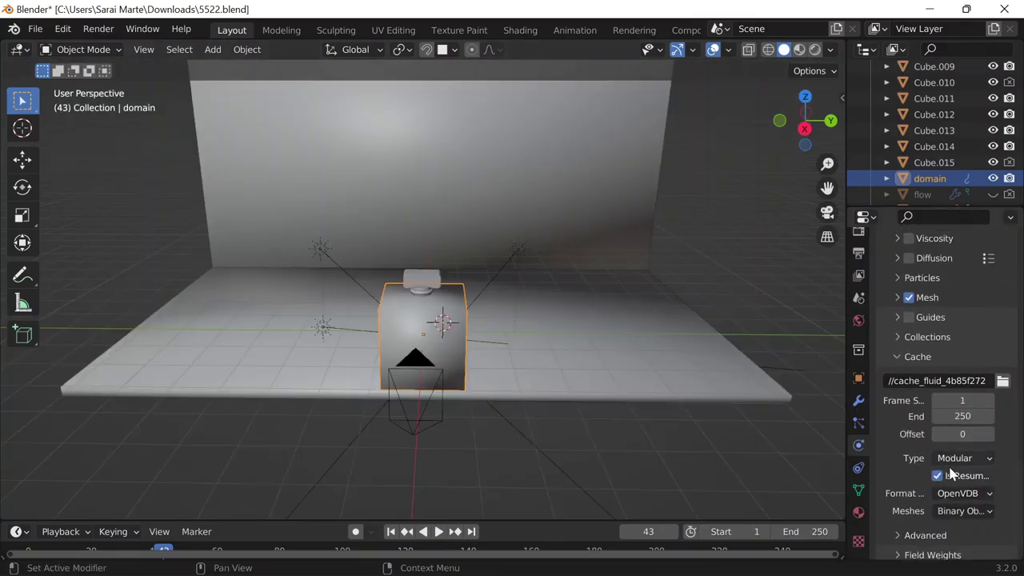
{"action": "left_click", "coordinate": [942, 458]}
{"action": "left_click", "coordinate": [937, 475]}
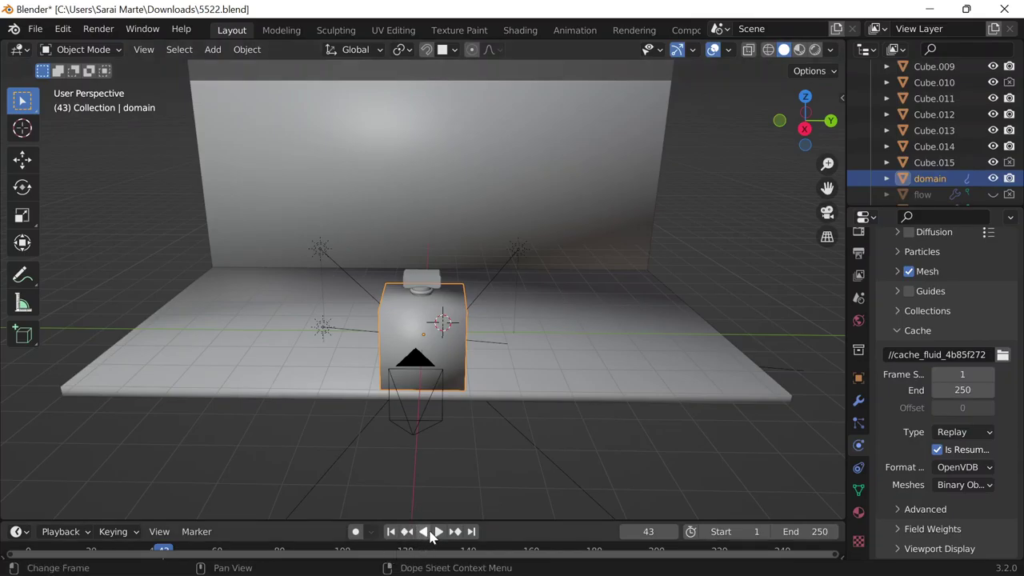
Set the current frame to 0 and play the animation to simulate the liquid in the bottle.
{"action": "left_click", "coordinate": [635, 531]}
{"action": "type", "text": "0"}
{"action": "key", "text": "Return"}
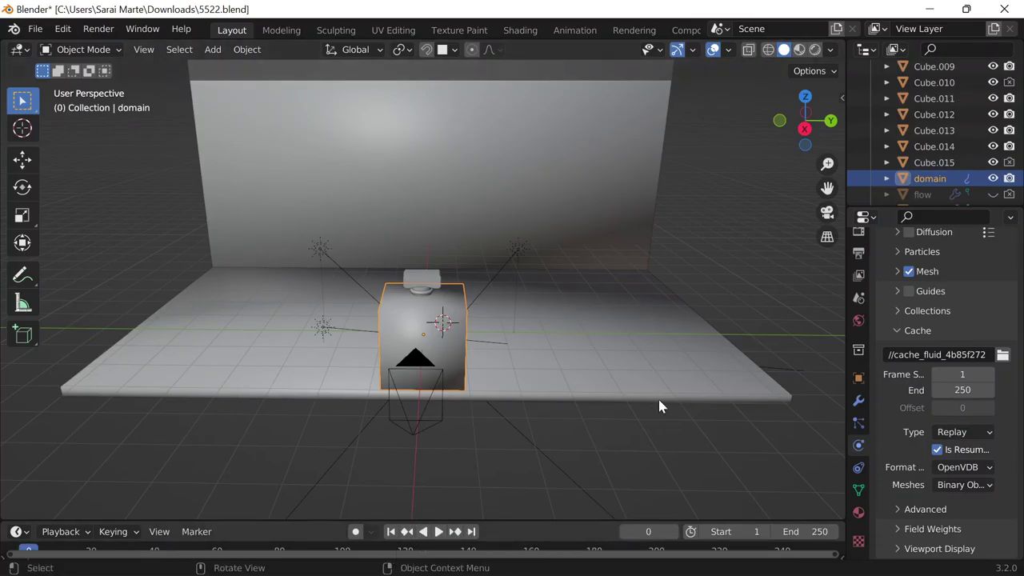
{"action": "left_click", "coordinate": [438, 531]}
{"action": "key", "text": "space"}
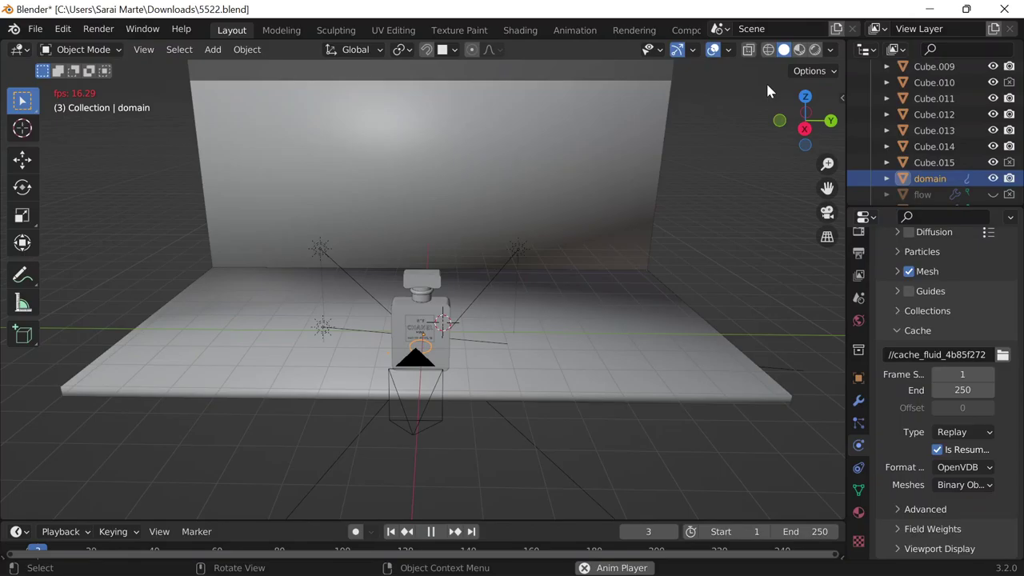
{"action": "scroll", "coordinate": [440, 331], "scroll_direction": "up", "scroll_amount": 4}
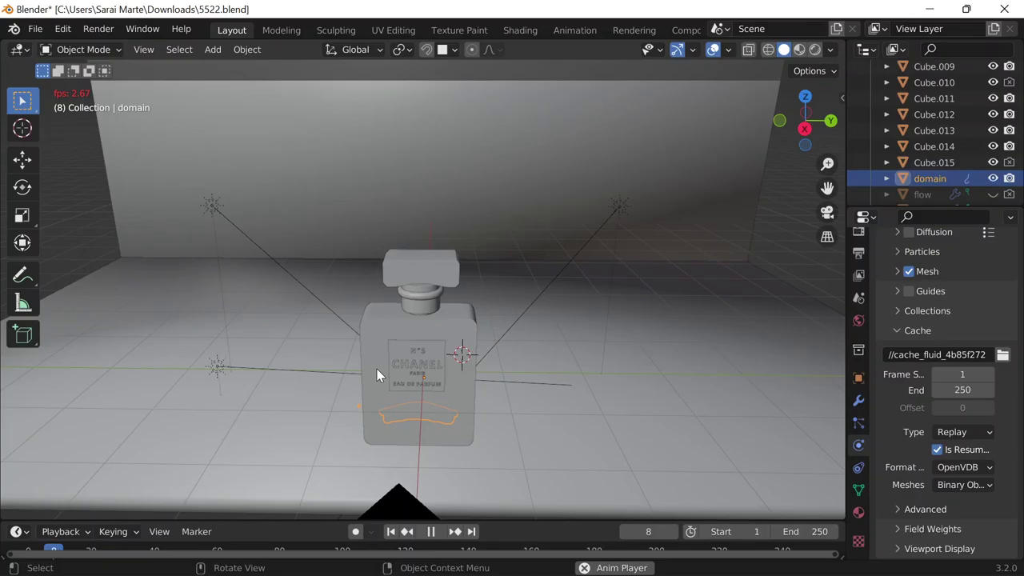
{"action": "mouse_move", "coordinate": [482, 544]}
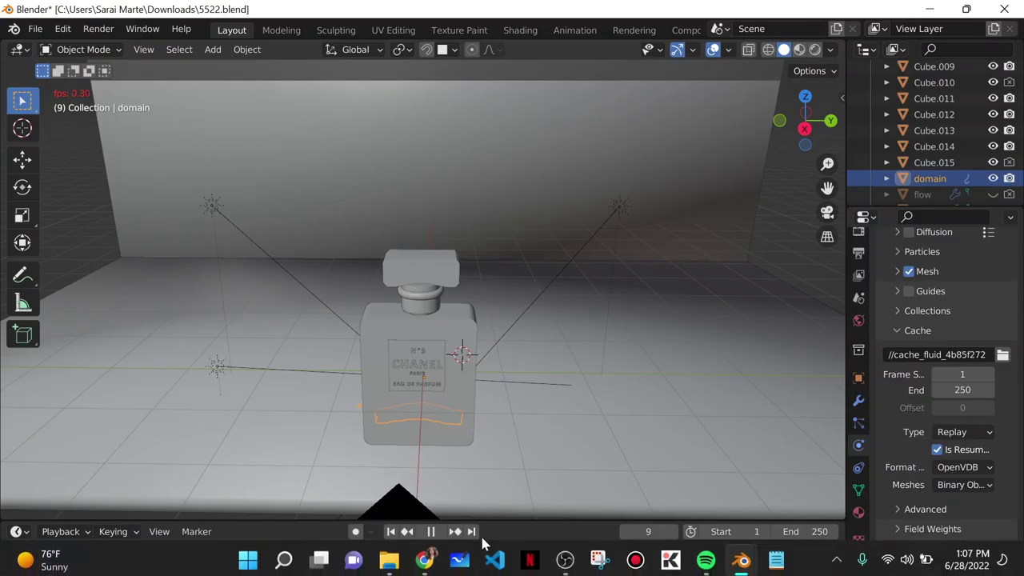
{"action": "left_click", "coordinate": [565, 559]}
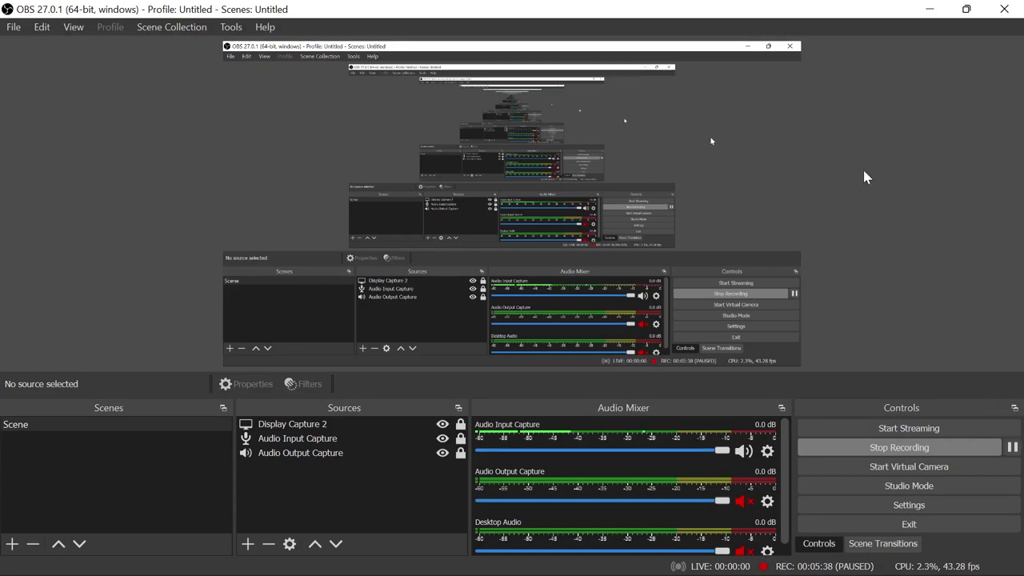
{"action": "left_click", "coordinate": [934, 9]}
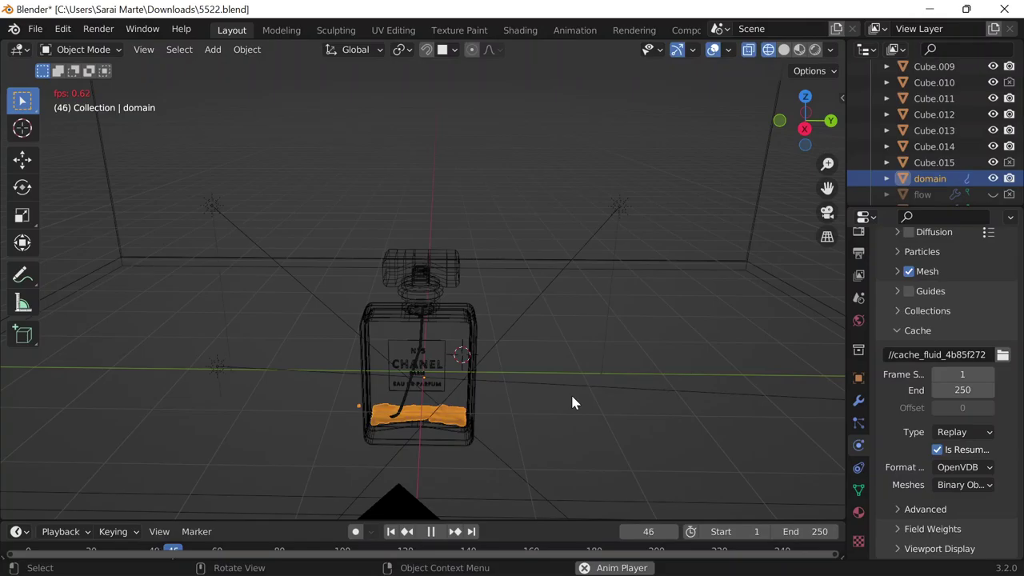
Stop the playback and move the animation to frame 112 to examine the liquid in the bottle.
{"action": "key", "text": "Escape"}
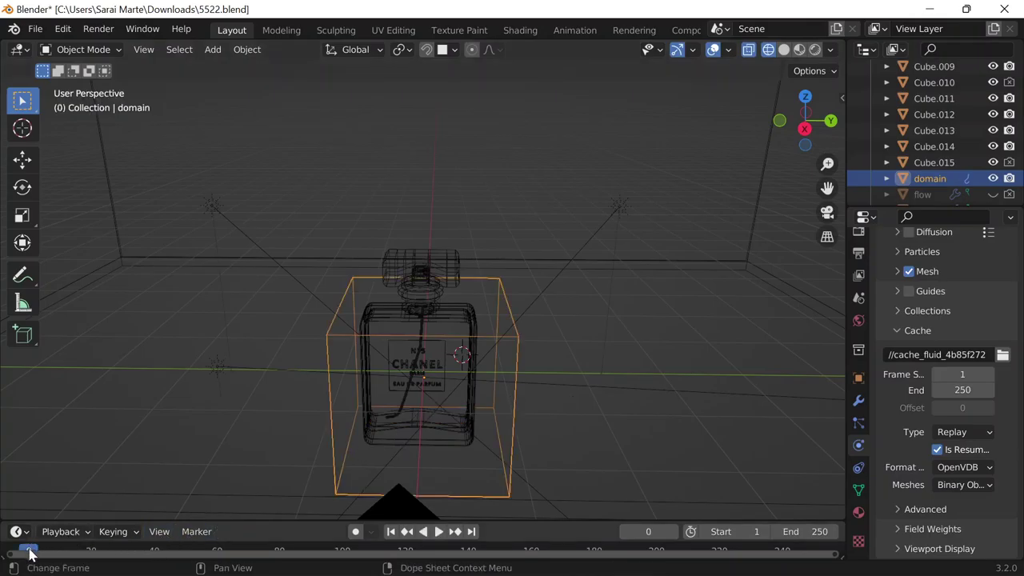
{"action": "key", "text": "space"}
{"action": "left_click_drag", "start_coordinate": [359, 550], "coordinate": [381, 552]}
{"action": "key", "text": "space"}
{"action": "middle_click_drag", "start_coordinate": [472, 375], "coordinate": [479, 417]}
{"action": "scroll", "coordinate": [531, 421], "scroll_direction": "up", "scroll_amount": 3}
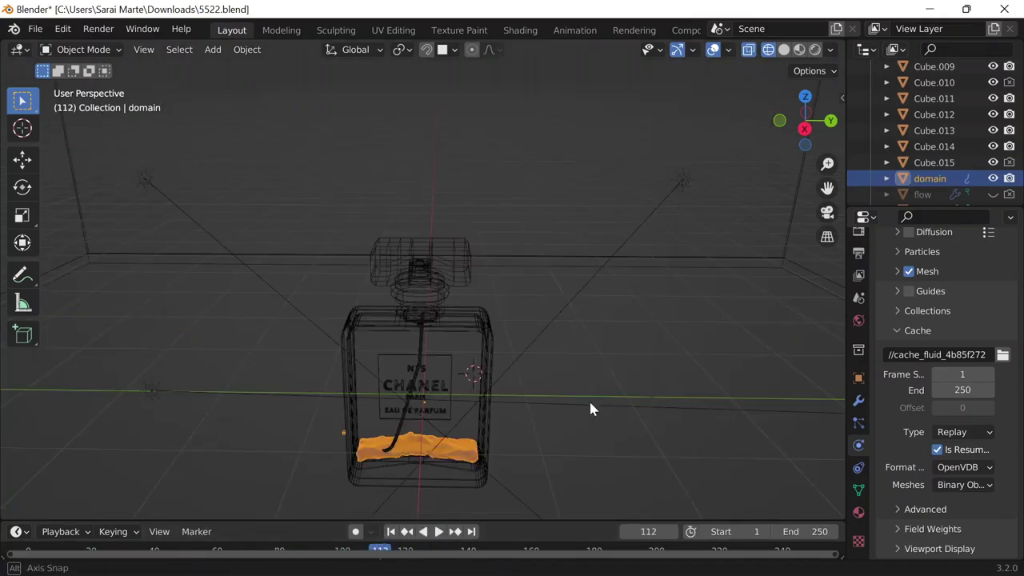
Save the file and display the bottle's liquid from a lower angle in Rendered shading.
{"action": "middle_click_drag", "start_coordinate": [589, 420], "coordinate": [589, 393]}
{"action": "key", "text": "ctrl+s"}
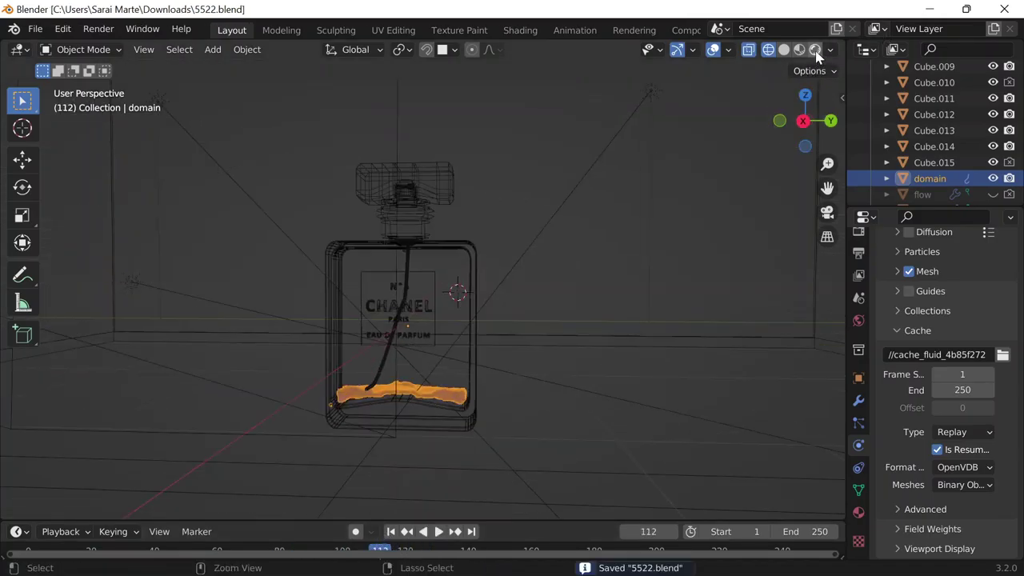
{"action": "left_click", "coordinate": [815, 48]}
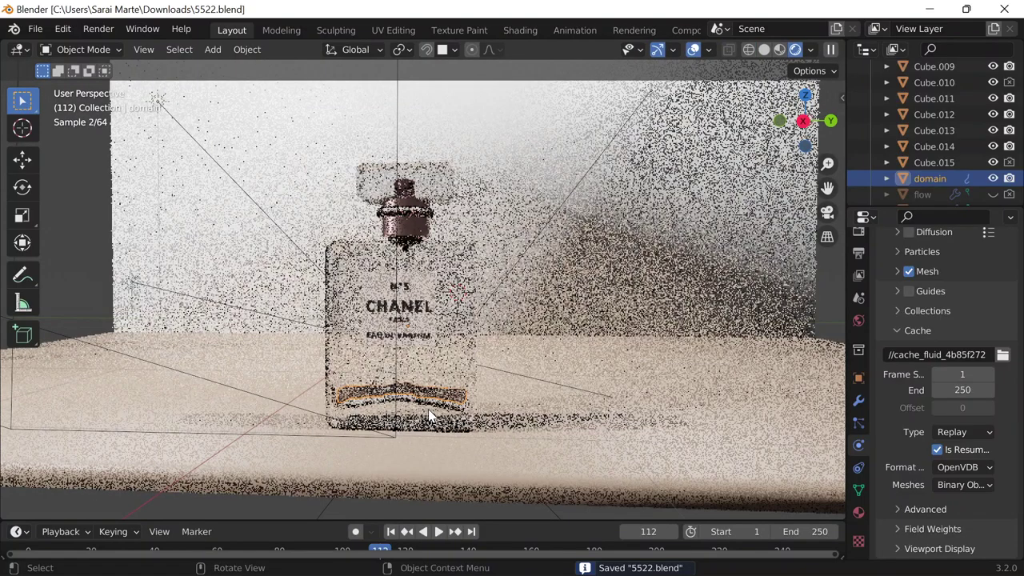
{"action": "left_click", "coordinate": [412, 404]}
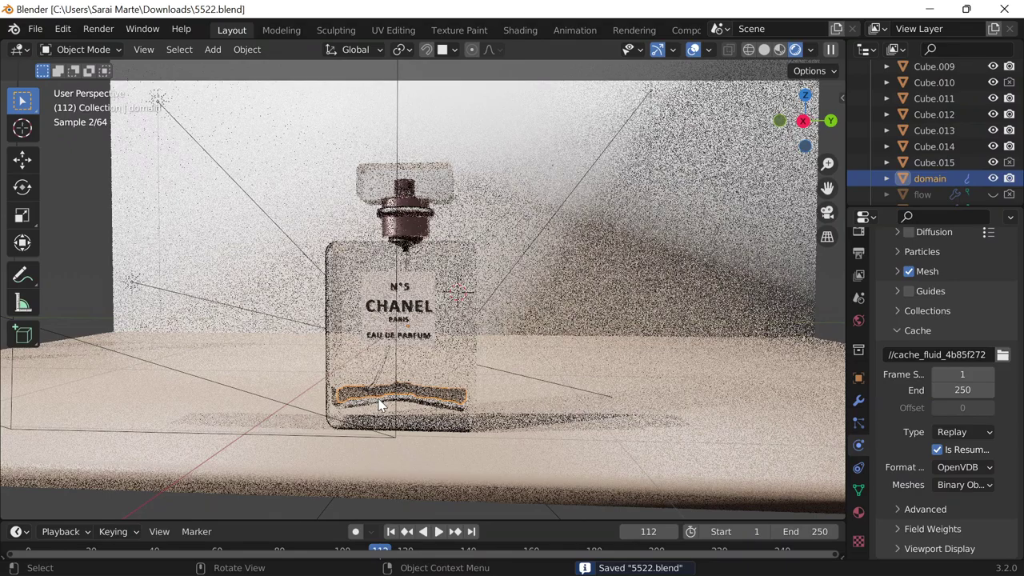
Switch to the Day 86 Notion page in Chrome and compare the original bottle photo with the rendered version.
{"action": "mouse_move", "coordinate": [504, 560]}
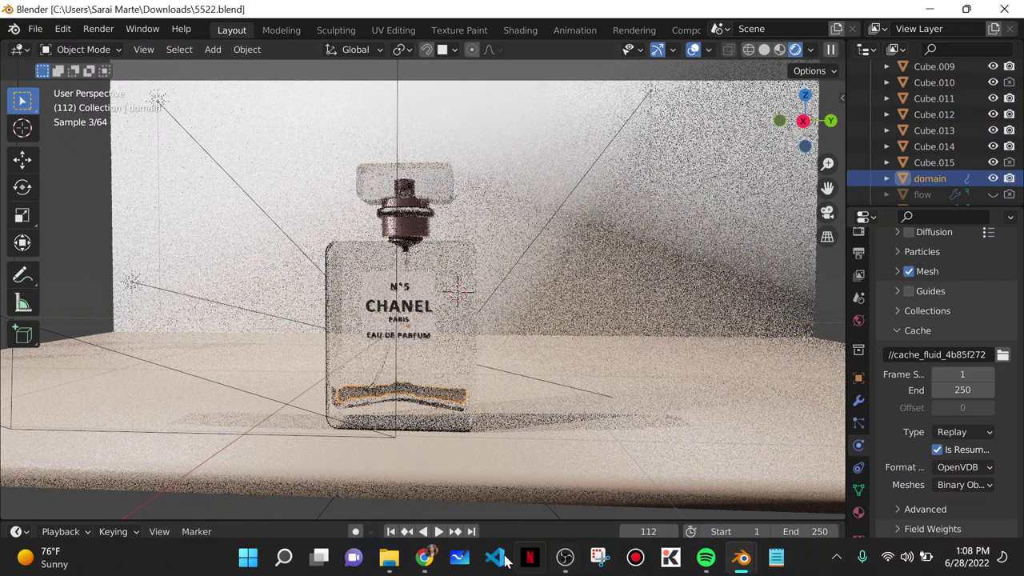
{"action": "left_click", "coordinate": [436, 563]}
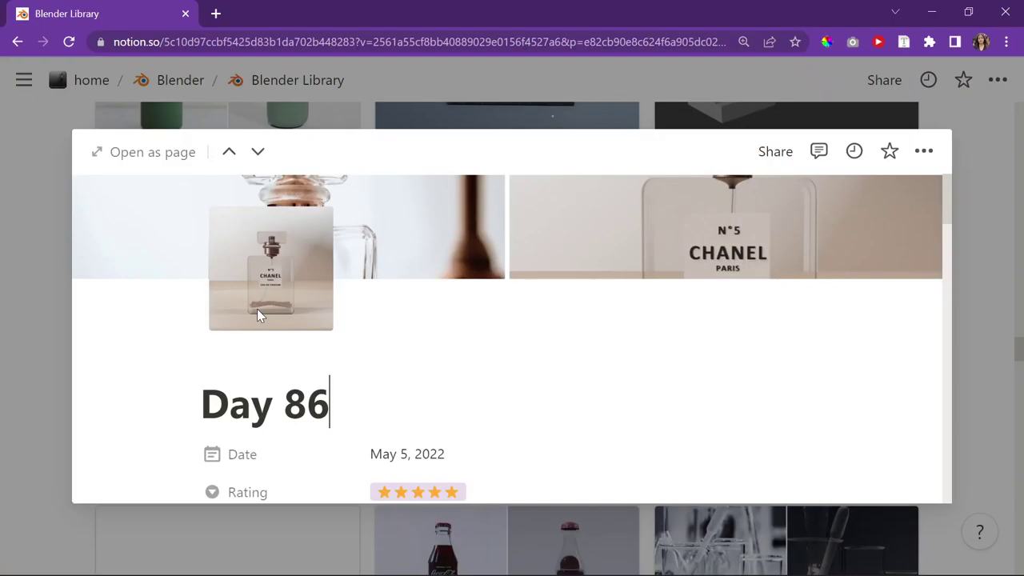
{"action": "scroll", "coordinate": [501, 341], "scroll_direction": "down", "scroll_amount": 5}
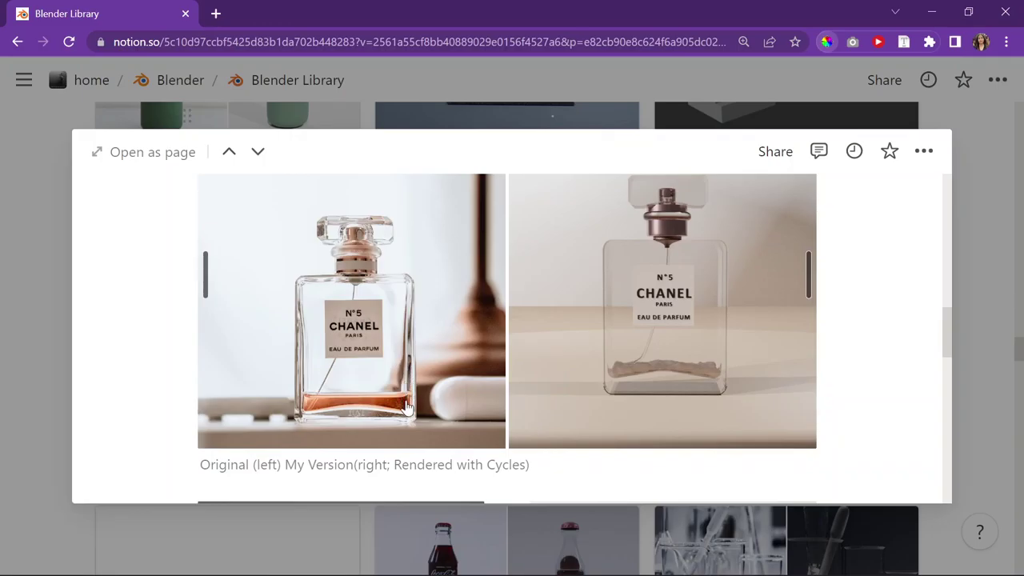
Sample the colour 662207 from the liquid in the original photo with the ColorPick Eyedropper and return to Blender.
{"action": "key", "text": "alt+p"}
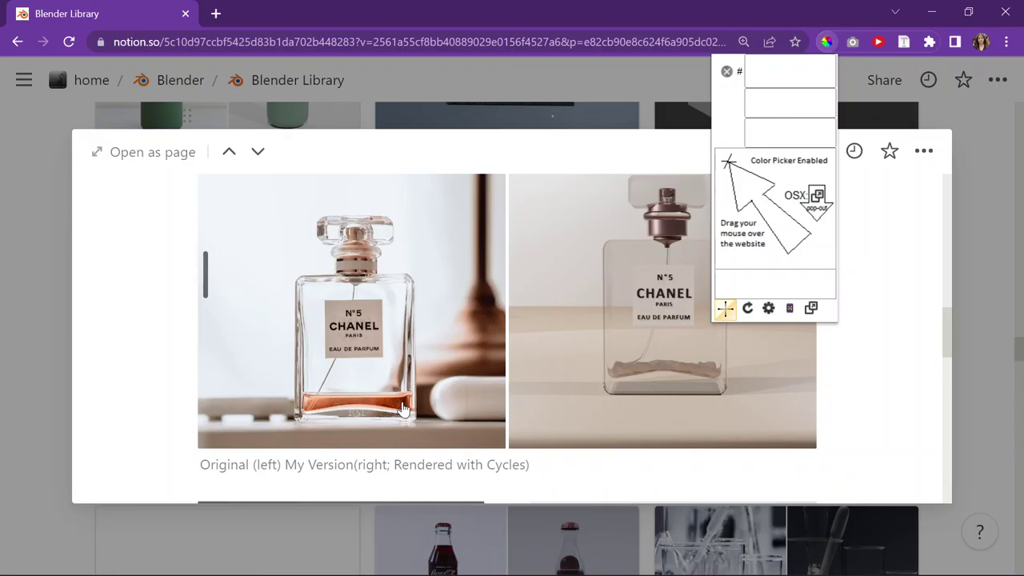
{"action": "left_click", "coordinate": [399, 400]}
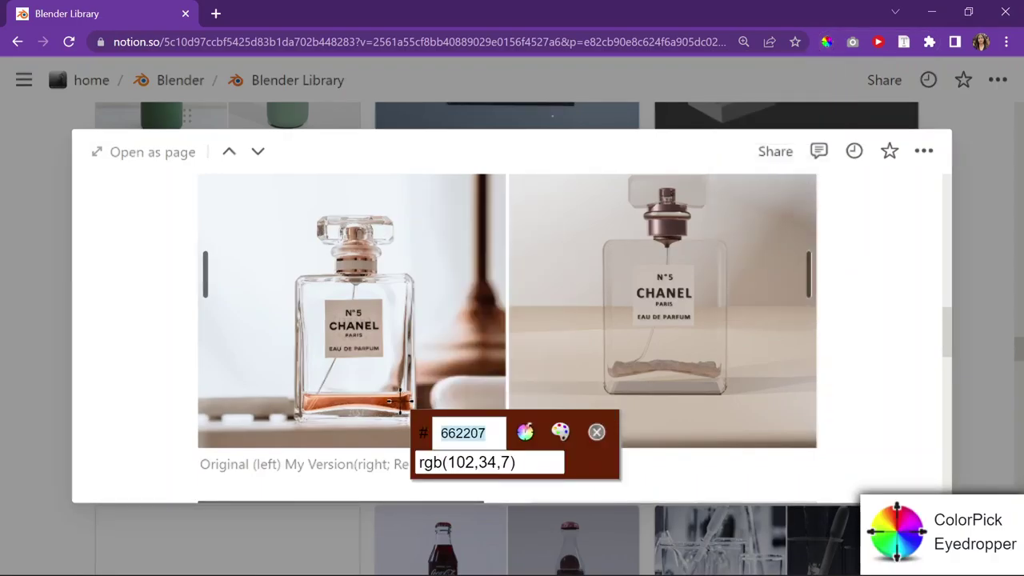
{"action": "left_click", "coordinate": [597, 432]}
{"action": "left_click", "coordinate": [931, 13]}
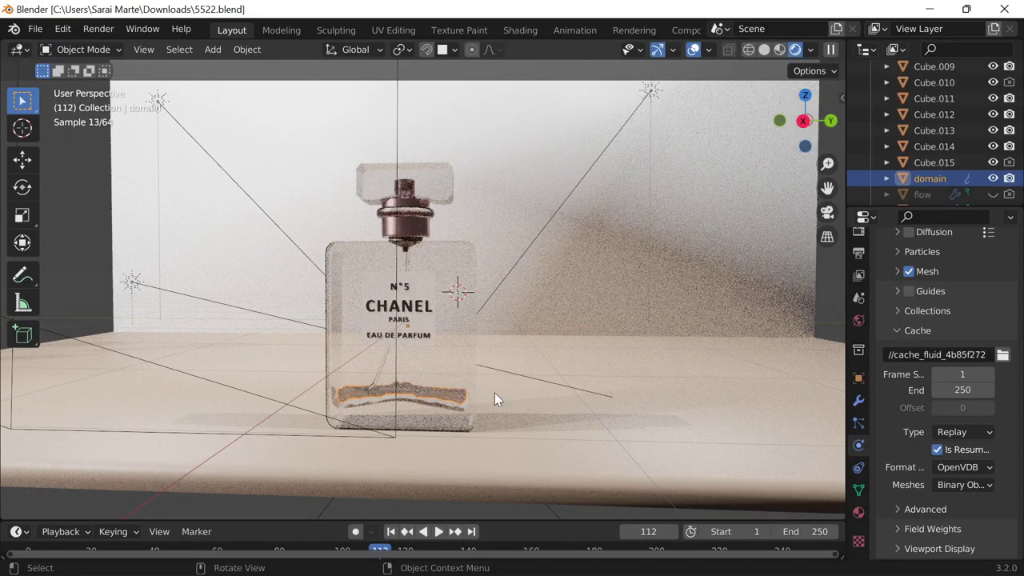
Try to set the domain liquid material's Base Color through its hex value, and undo the change.
{"action": "left_click", "coordinate": [859, 512]}
{"action": "scroll", "coordinate": [959, 359], "scroll_direction": "up", "scroll_amount": 3}
{"action": "scroll", "coordinate": [959, 360], "scroll_direction": "up", "scroll_amount": 5}
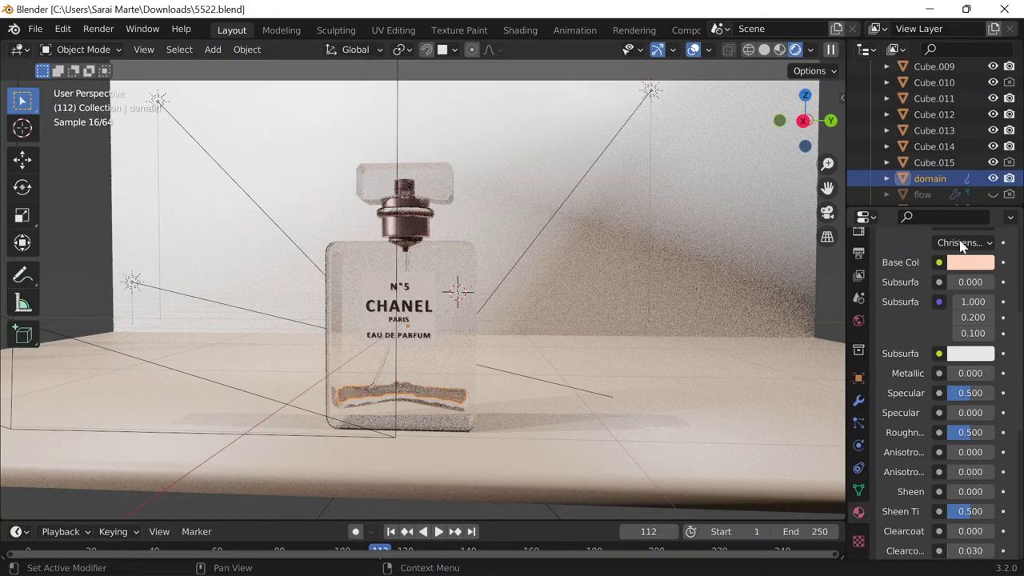
{"action": "left_click", "coordinate": [970, 262]}
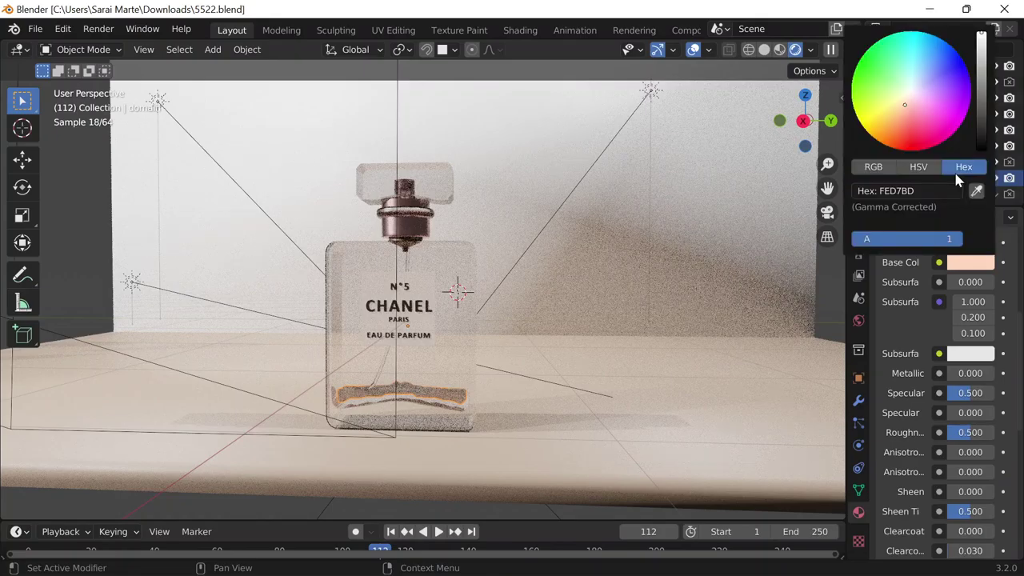
{"action": "left_click", "coordinate": [904, 191]}
{"action": "type", "text": "# Day 8"}
{"action": "key", "text": "Return"}
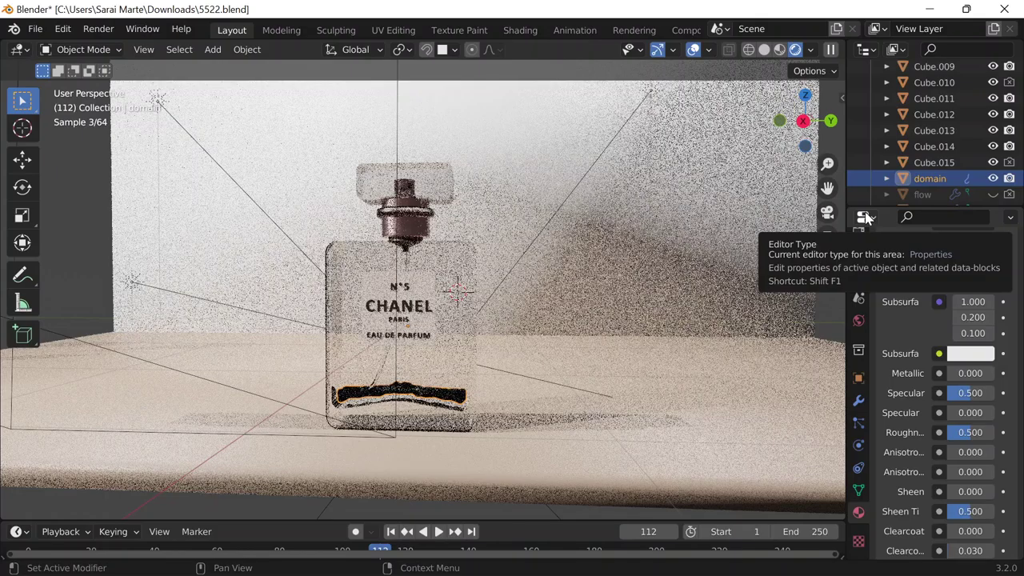
{"action": "scroll", "coordinate": [982, 286], "scroll_direction": "up", "scroll_amount": 1}
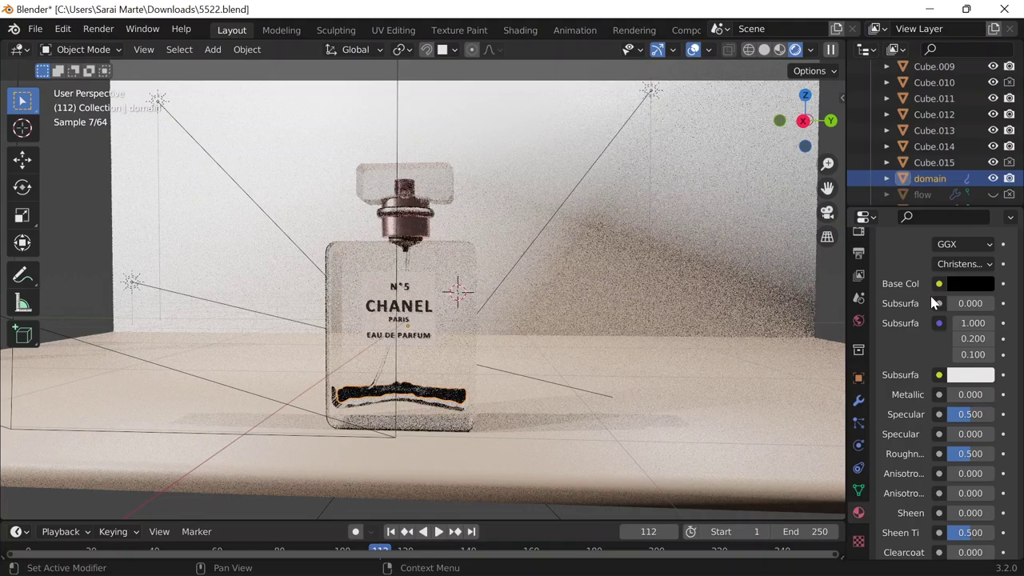
{"action": "key", "text": "ctrl+z"}
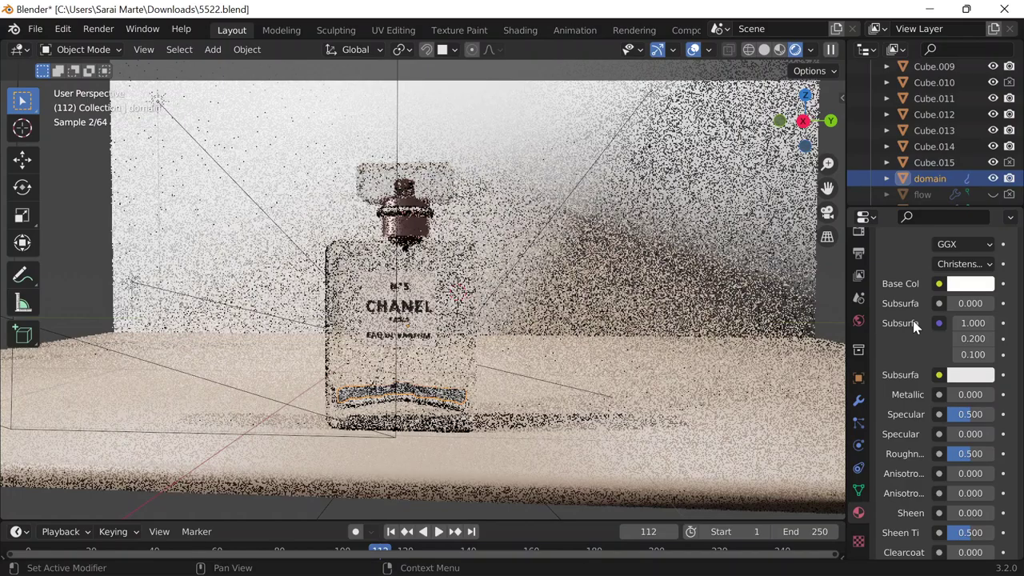
Switch to the Day 86 page in Chrome, sample the colour 7F2701 from the original photo's liquid, and return to Blender.
{"action": "scroll", "coordinate": [914, 326], "scroll_direction": "up", "scroll_amount": 4}
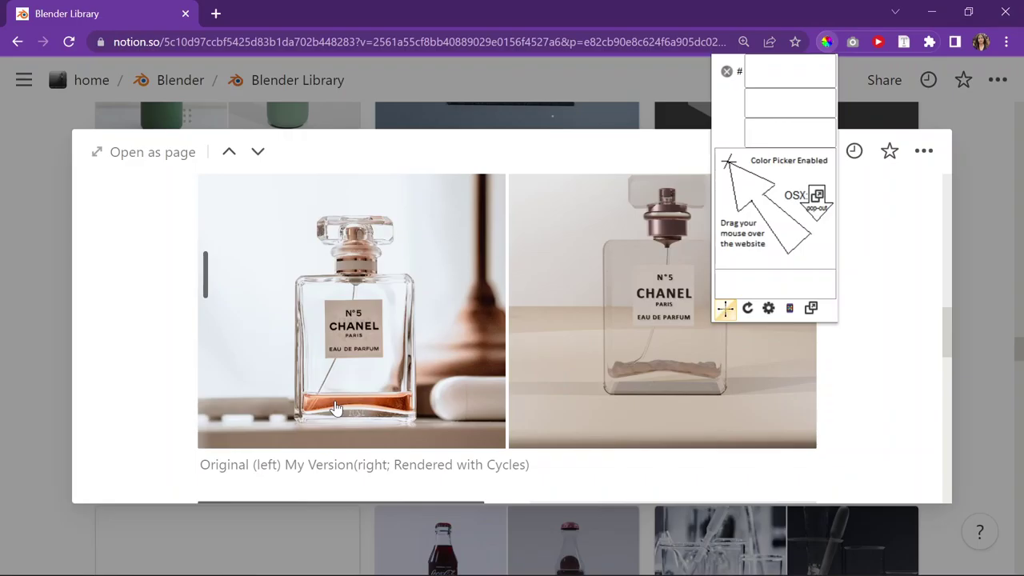
{"action": "left_click", "coordinate": [385, 400]}
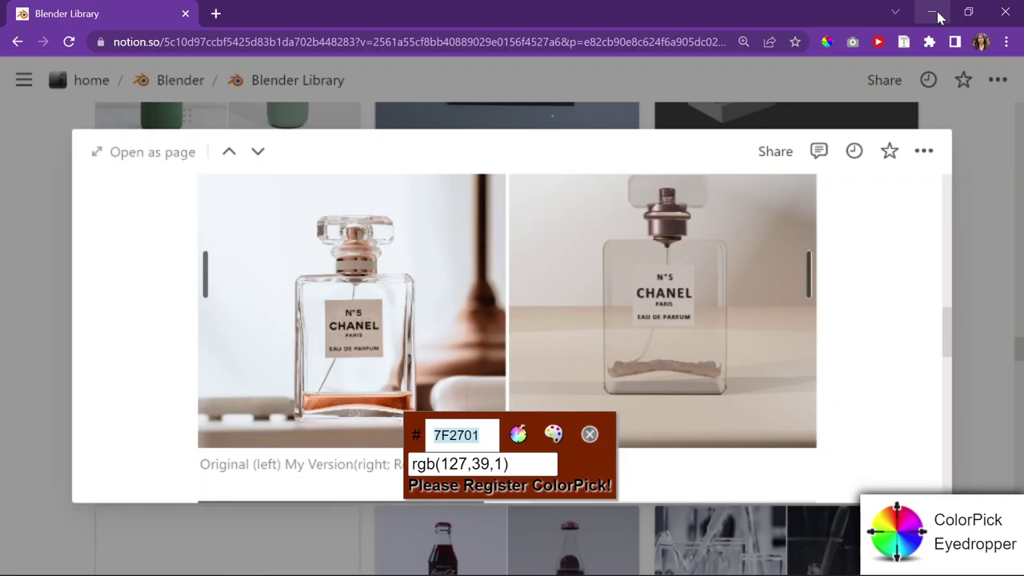
{"action": "left_click", "coordinate": [932, 13]}
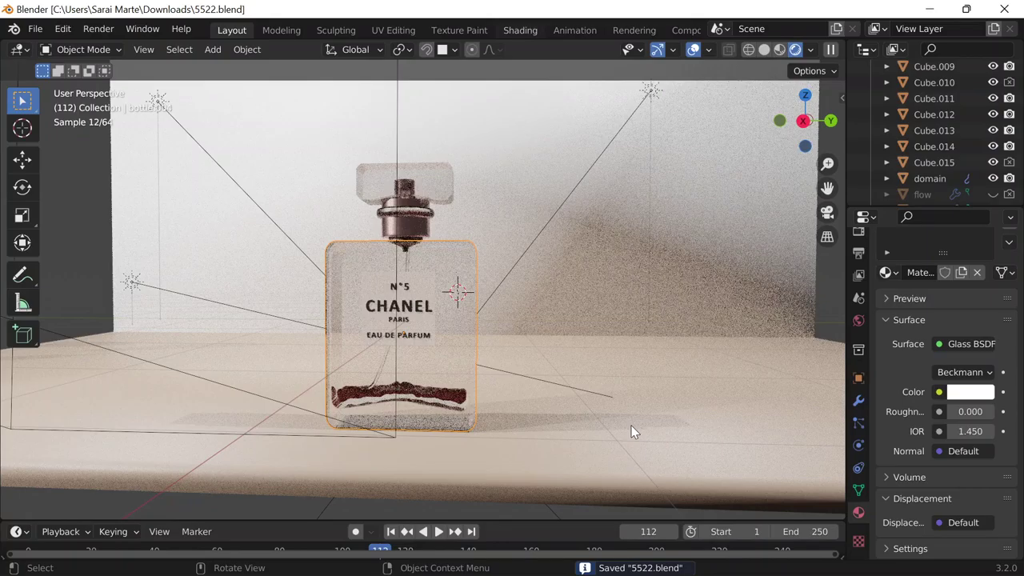
Switch to Chrome and look through the earlier project entries in Notion's Blender Library, around Day 63.
{"action": "mouse_move", "coordinate": [763, 560]}
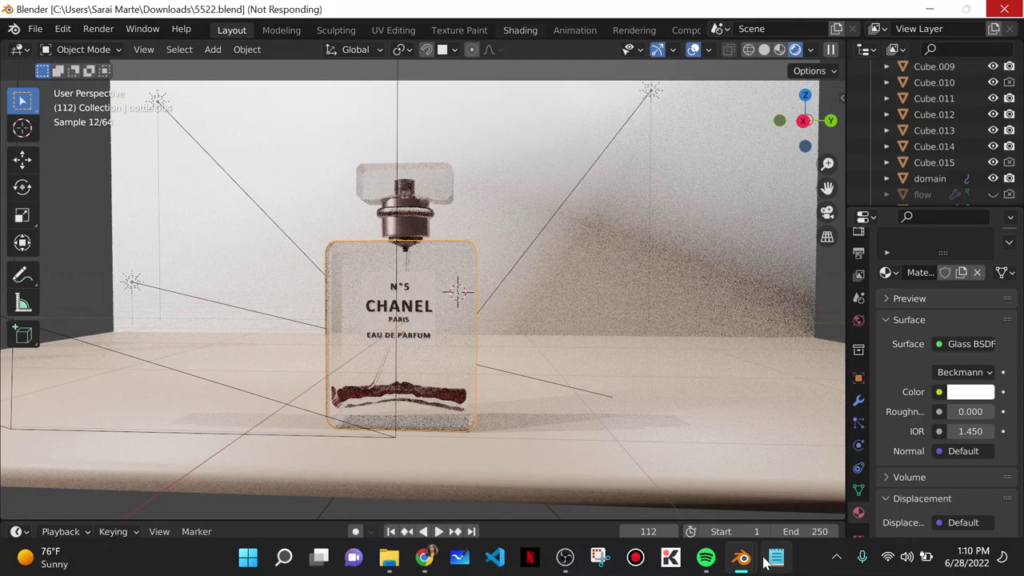
{"action": "left_click", "coordinate": [766, 560]}
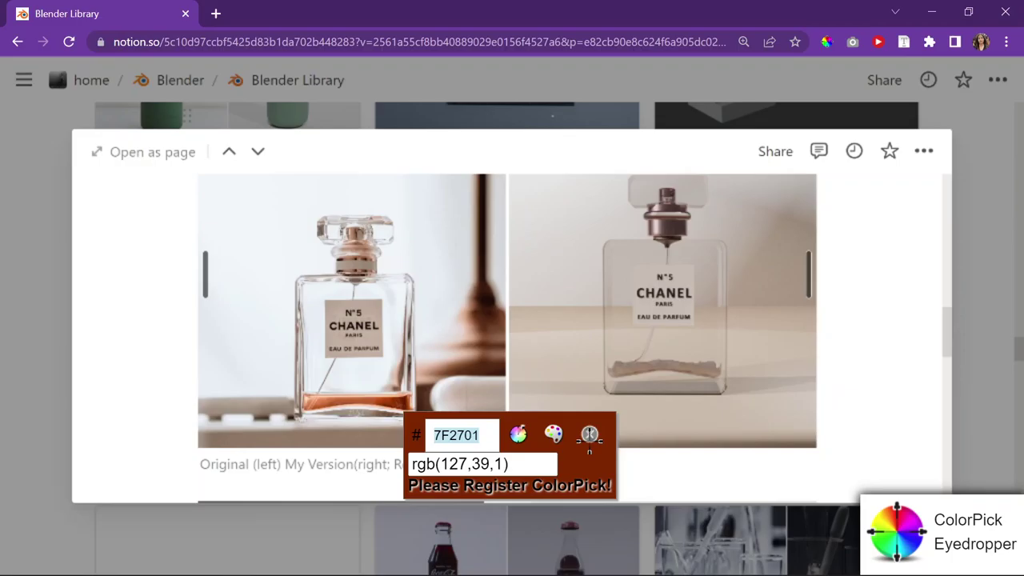
{"action": "left_click", "coordinate": [520, 510]}
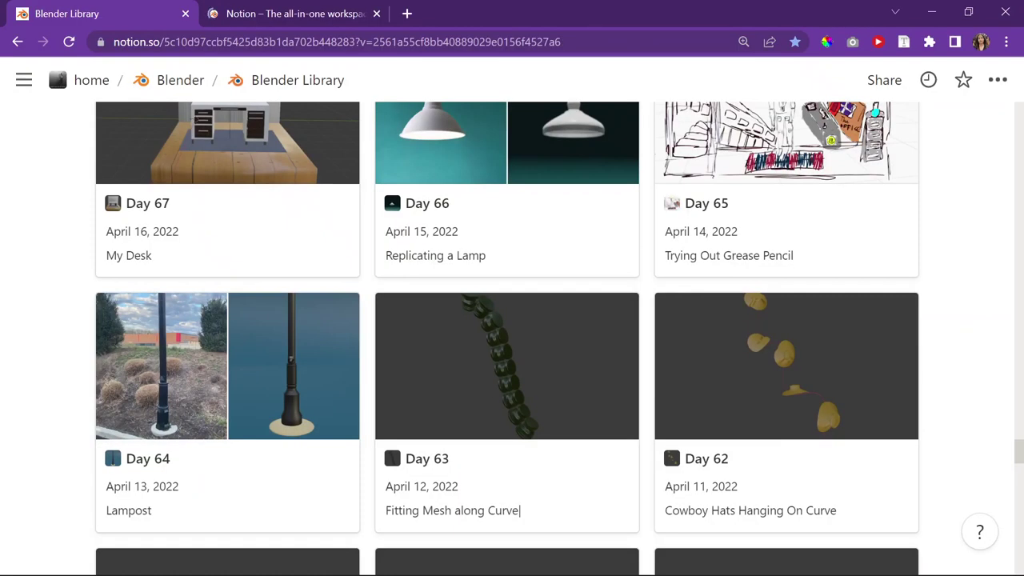
{"action": "scroll", "coordinate": [520, 511], "scroll_direction": "down", "scroll_amount": 8}
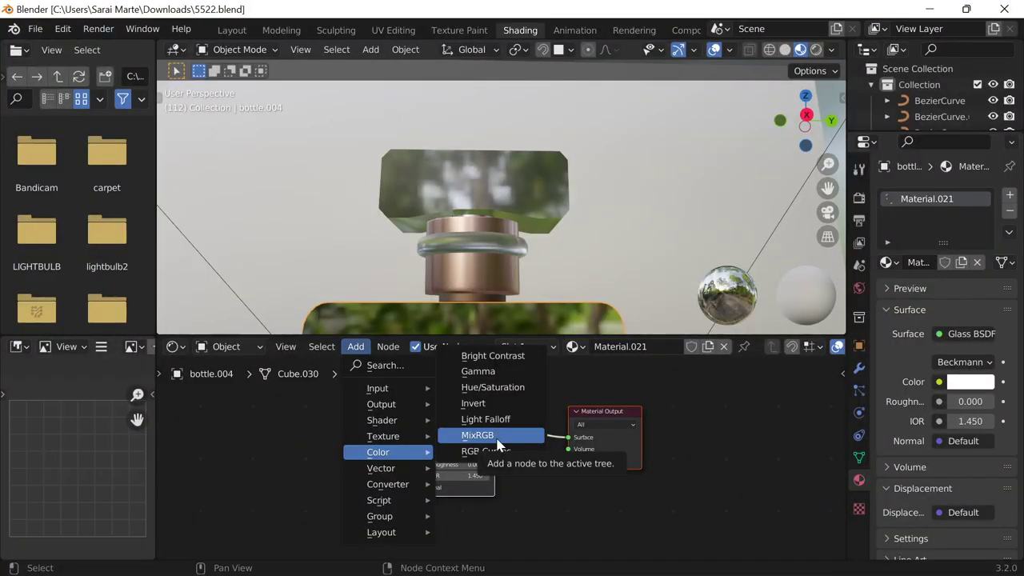
Look through the node categories and search the shader nodes for "map" to find one suited to the bottle material.
{"action": "mouse_move", "coordinate": [391, 430]}
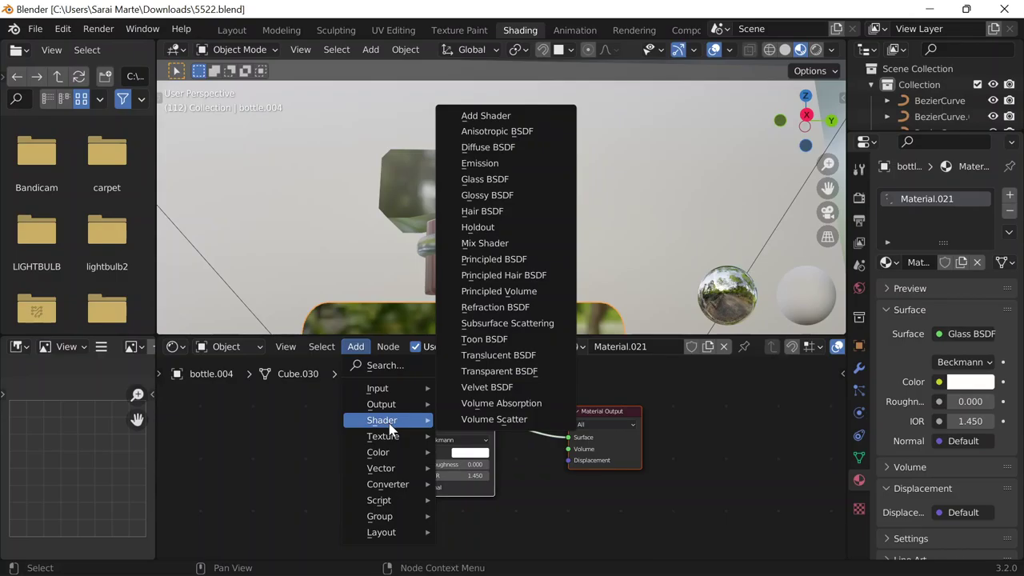
{"action": "mouse_move", "coordinate": [404, 396]}
{"action": "mouse_move", "coordinate": [398, 451]}
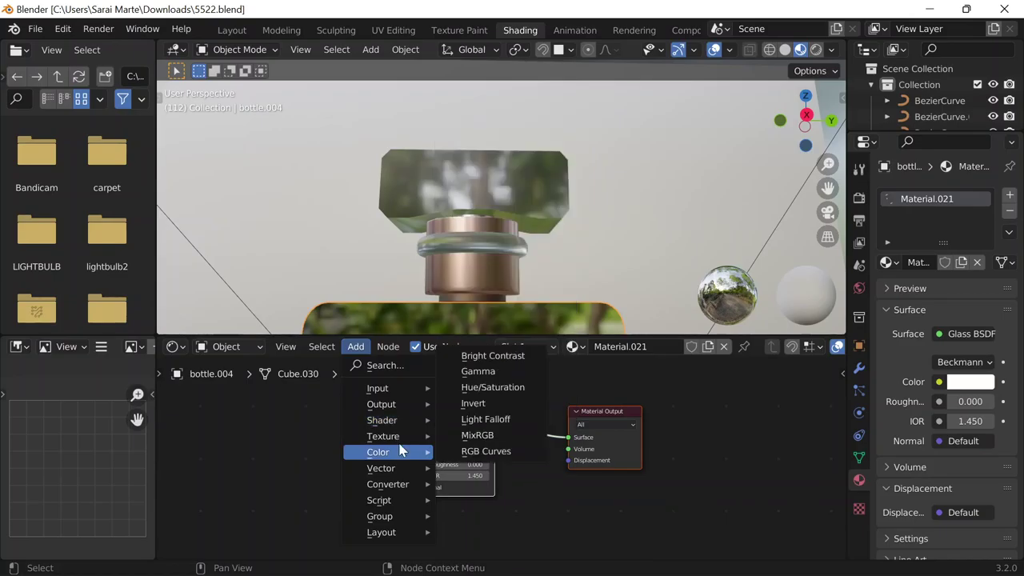
{"action": "type", "text": "map"}
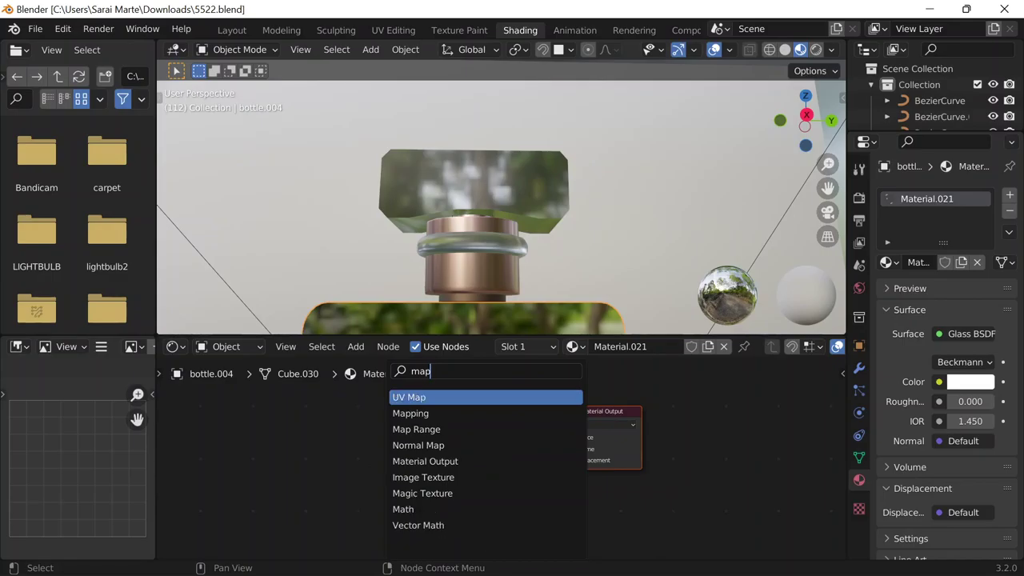
{"action": "key", "text": "Down"}
{"action": "key", "text": "Down"}
{"action": "key", "text": "Down"}
{"action": "key", "text": "Down"}
{"action": "key", "text": "Down"}
{"action": "key", "text": "Down"}
{"action": "key", "text": "Down"}
{"action": "key", "text": "Down"}
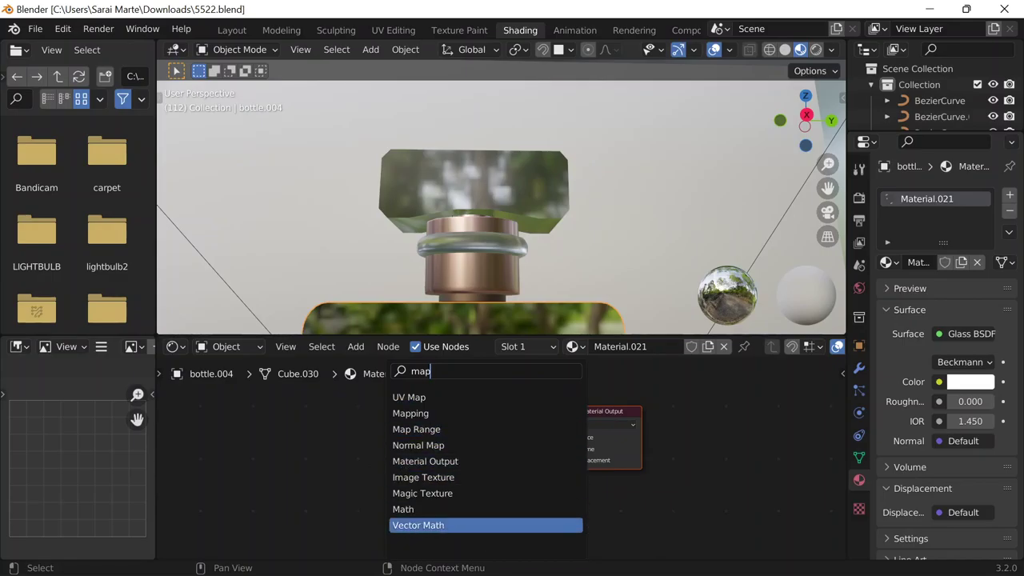
{"action": "key", "text": "Up"}
{"action": "key", "text": "Up"}
{"action": "key", "text": "Up"}
{"action": "key", "text": "Up"}
{"action": "key", "text": "Up"}
{"action": "key", "text": "Up"}
{"action": "key", "text": "Up"}
{"action": "key", "text": "Up"}
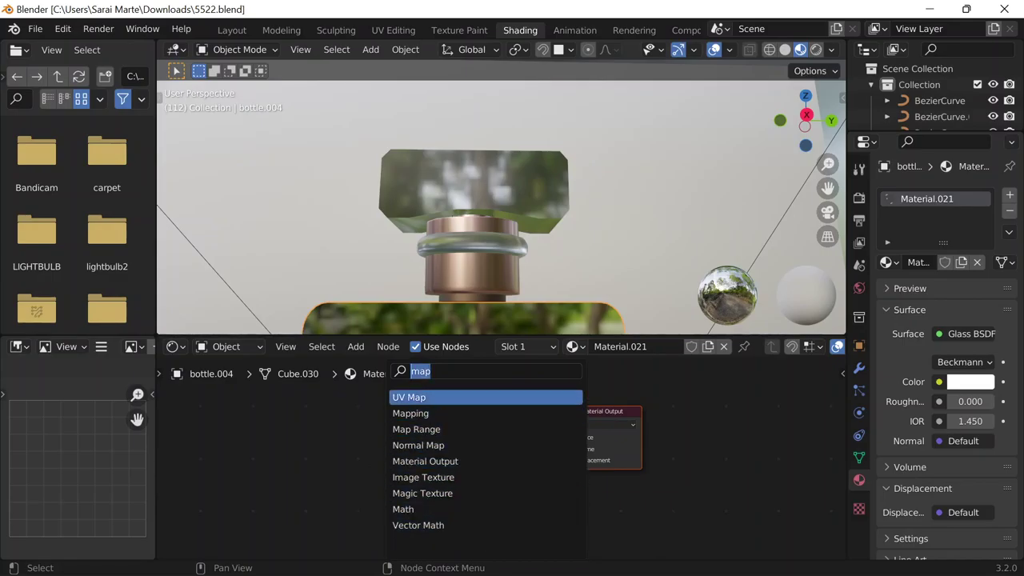
{"action": "key", "text": "BackSpace"}
{"action": "key", "text": "BackSpace"}
{"action": "key", "text": "BackSpace"}
{"action": "key", "text": "Down"}
{"action": "key", "text": "Down"}
{"action": "key", "text": "Up"}
{"action": "key", "text": "Up"}
{"action": "key", "text": "Up"}
{"action": "key", "text": "Up"}
{"action": "key", "text": "Up"}
{"action": "key", "text": "Up"}
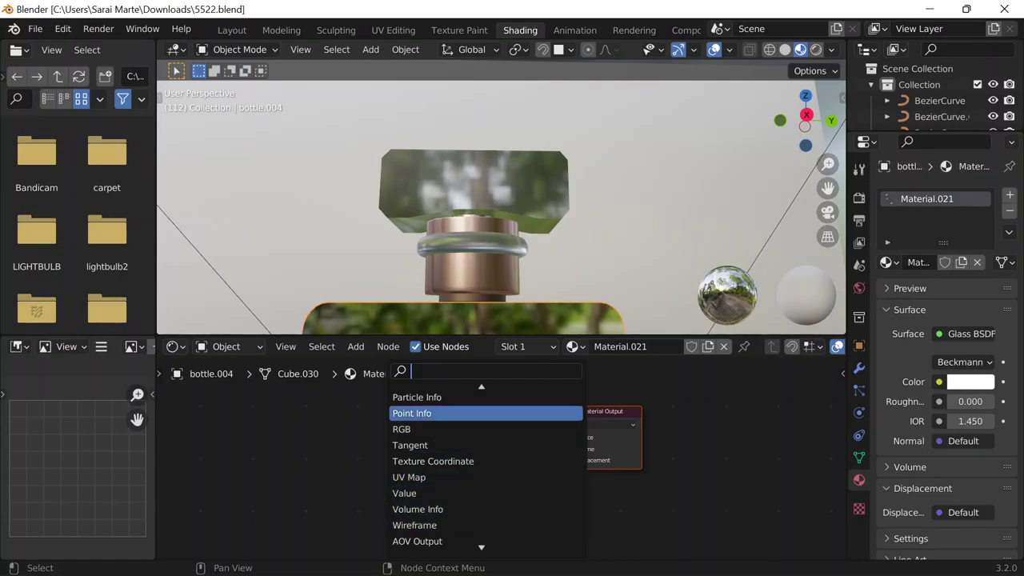
{"action": "key", "text": "Escape"}
Try adding a MixRGB node beside the Glass BSDF in the bottle material, and delete it.
{"action": "left_click", "coordinate": [355, 346]}
{"action": "mouse_move", "coordinate": [376, 468]}
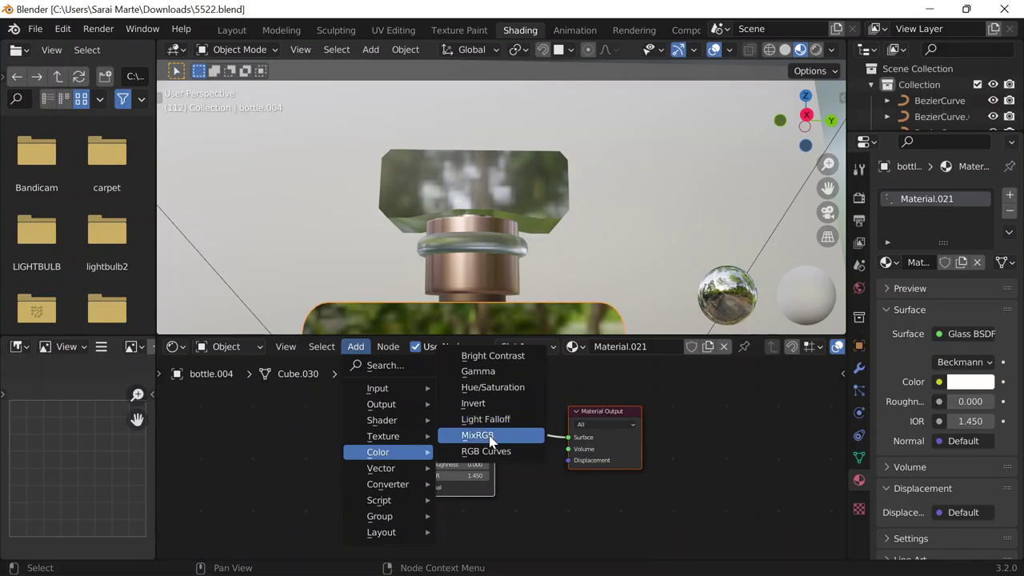
{"action": "left_click", "coordinate": [489, 440]}
{"action": "left_click", "coordinate": [315, 418]}
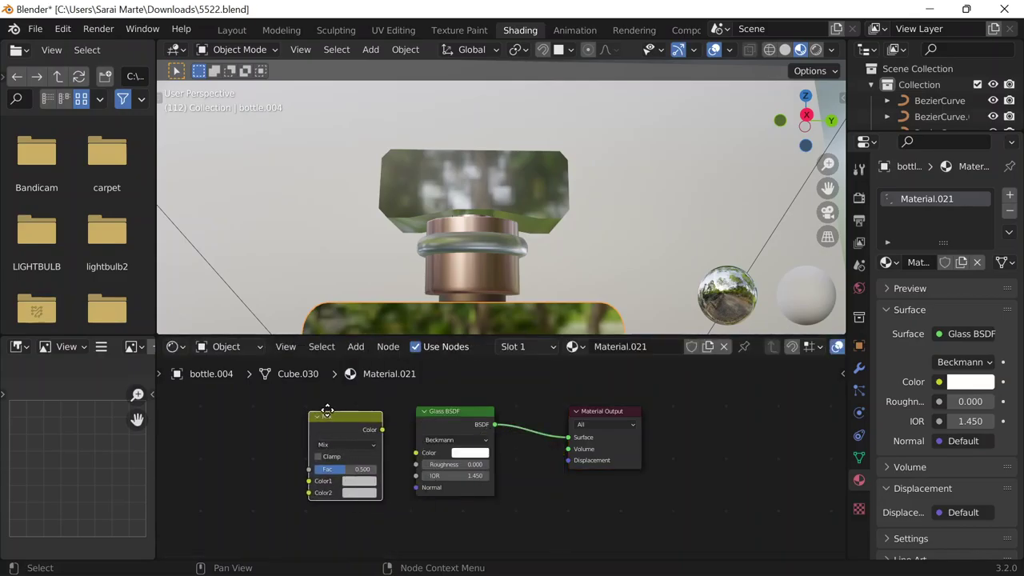
{"action": "left_click_drag", "start_coordinate": [328, 412], "coordinate": [315, 407]}
{"action": "key", "text": "x"}
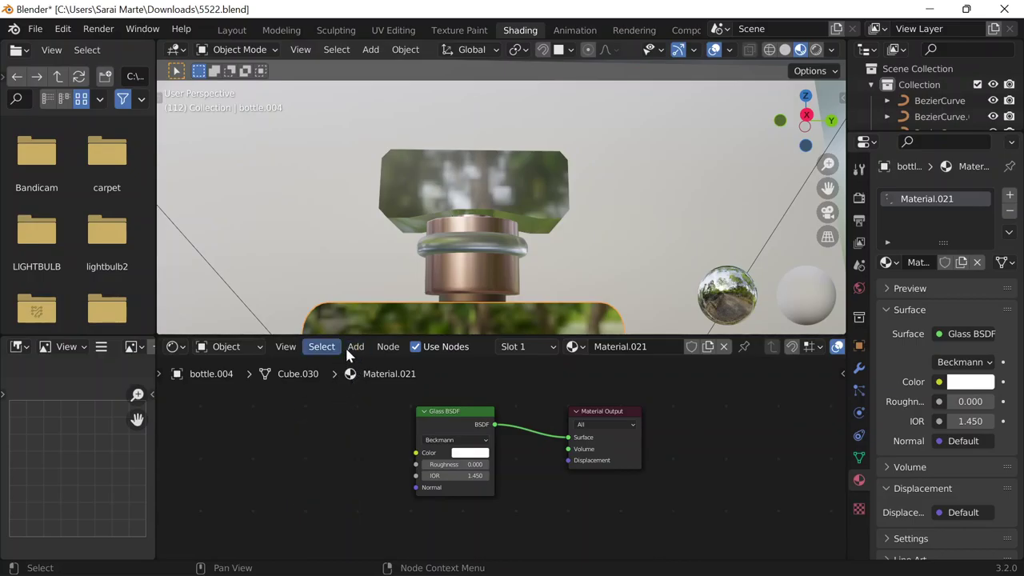
Try out the RGB and Color Attribute input nodes beside the Glass BSDF in the bottle material.
{"action": "left_click", "coordinate": [352, 346]}
{"action": "left_click", "coordinate": [355, 346]}
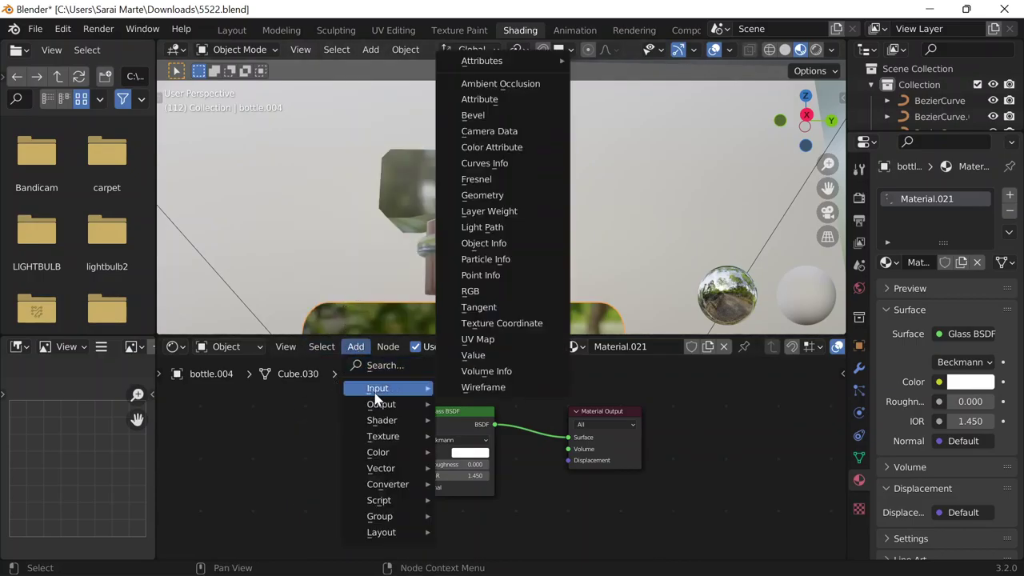
{"action": "left_click", "coordinate": [480, 291]}
{"action": "right_click", "coordinate": [296, 404]}
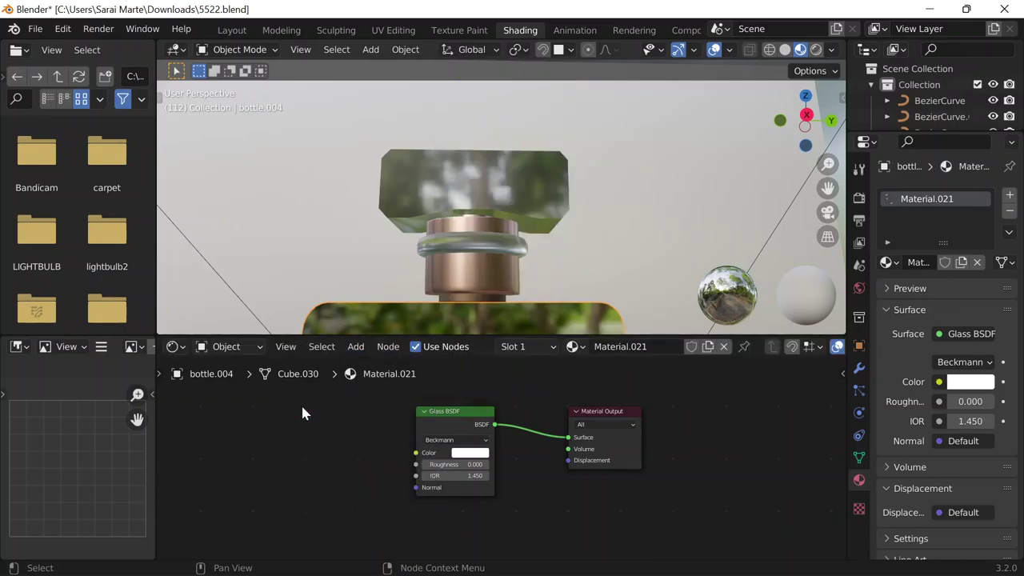
{"action": "left_click", "coordinate": [355, 346]}
{"action": "left_click", "coordinate": [355, 346]}
{"action": "mouse_move", "coordinate": [384, 404]}
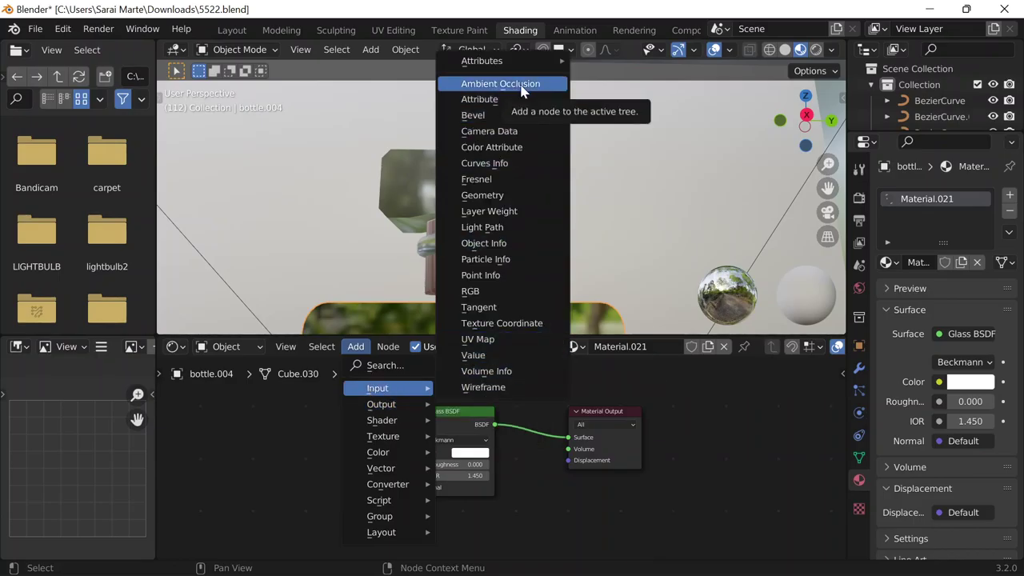
{"action": "left_click", "coordinate": [516, 147]}
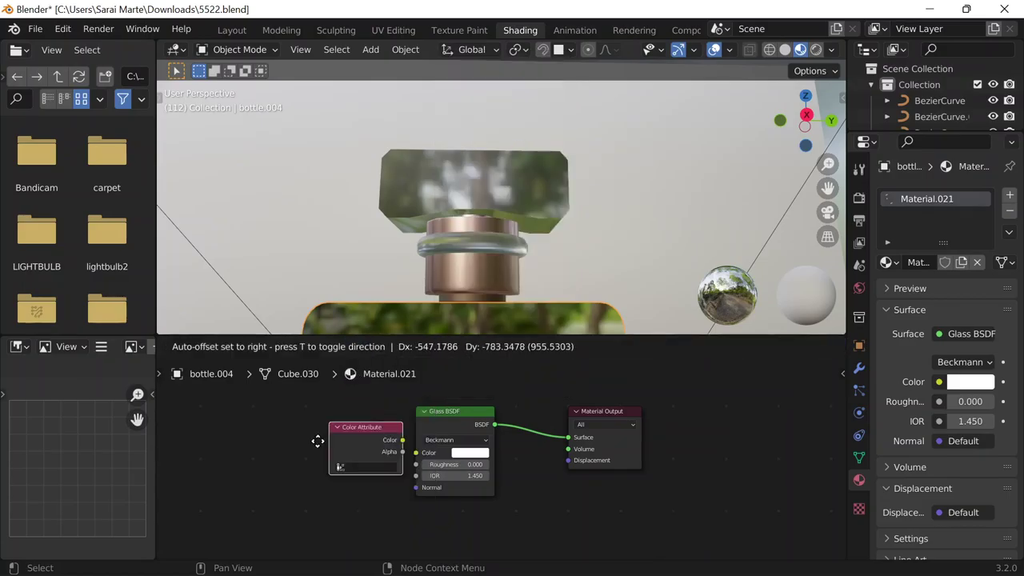
{"action": "left_click", "coordinate": [317, 416]}
Try adding a ColorRamp node and linking it to the bottle's Glass BSDF, and delete the node.
{"action": "left_click", "coordinate": [356, 346]}
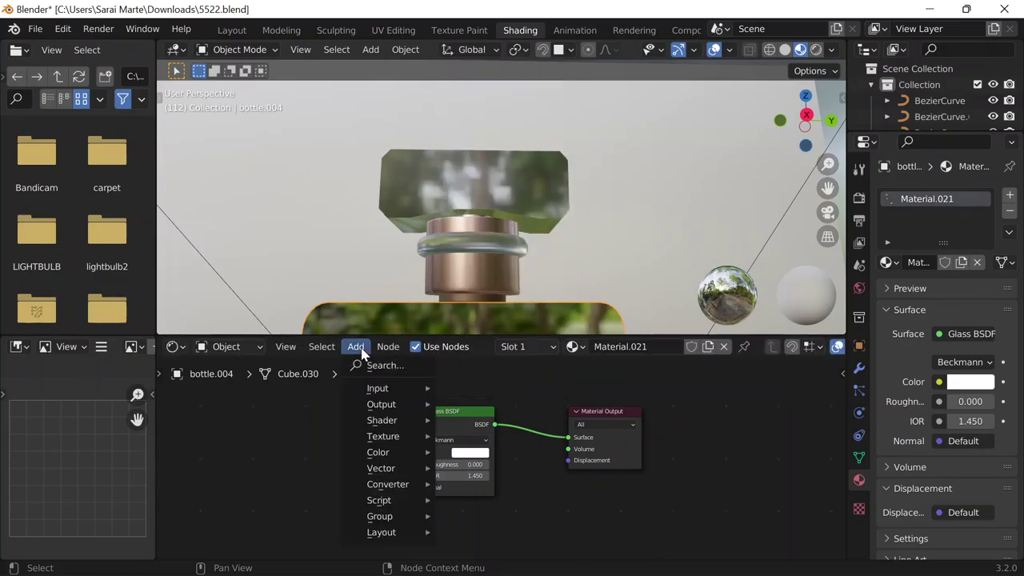
{"action": "mouse_move", "coordinate": [385, 488]}
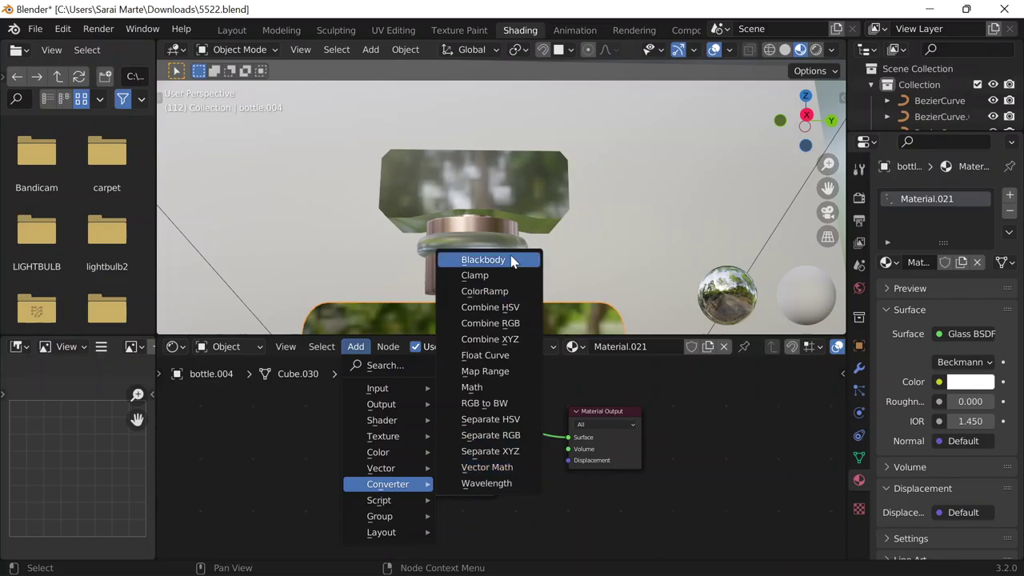
{"action": "left_click", "coordinate": [507, 291]}
{"action": "left_click", "coordinate": [346, 424]}
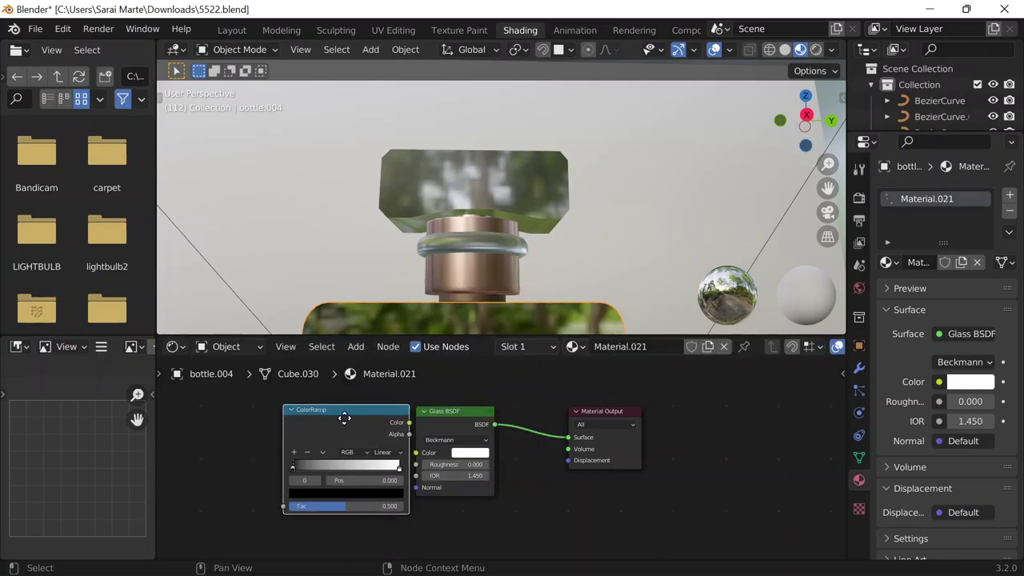
{"action": "mouse_move", "coordinate": [386, 418]}
{"action": "left_mouse_down"}
{"action": "mouse_move", "coordinate": [417, 454]}
{"action": "mouse_move", "coordinate": [383, 404]}
{"action": "left_mouse_up"}
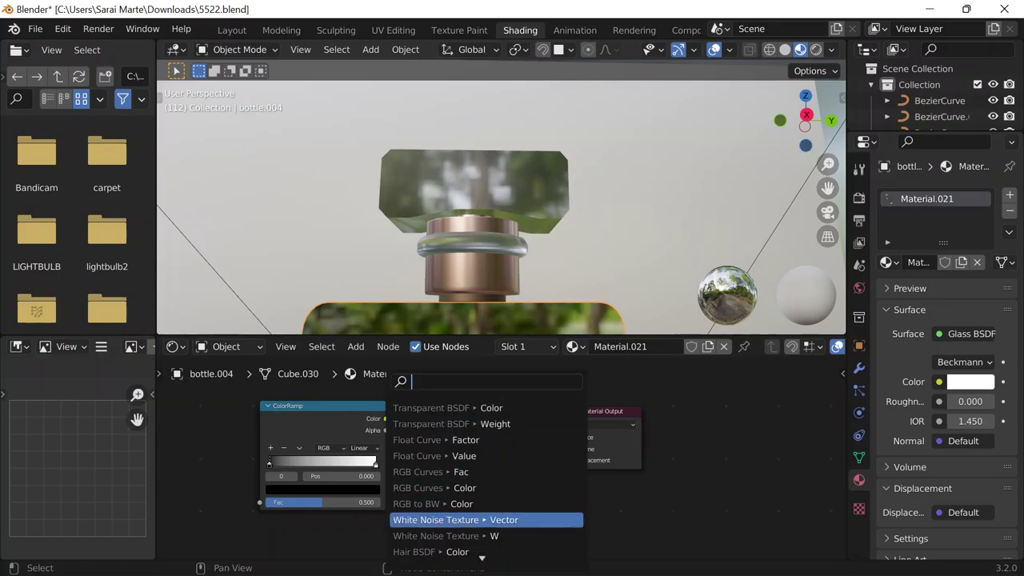
{"action": "key", "text": "Escape"}
{"action": "left_click", "coordinate": [338, 409]}
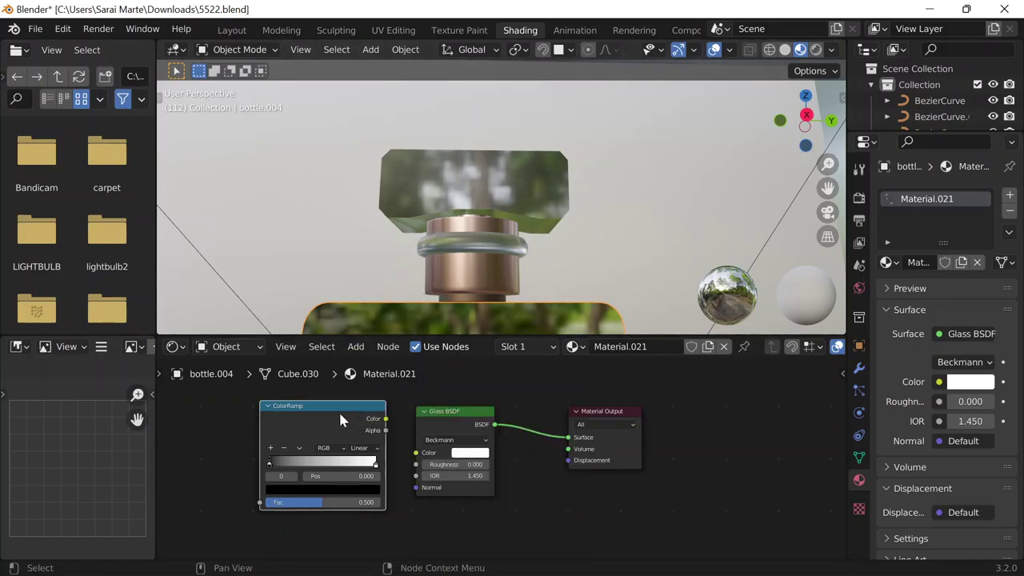
{"action": "key", "text": "x"}
Enlarge the Outliner and select the domain object to show its liquid material.
{"action": "scroll", "coordinate": [491, 186], "scroll_direction": "down", "scroll_amount": 8}
{"action": "scroll", "coordinate": [924, 119], "scroll_direction": "down", "scroll_amount": 5}
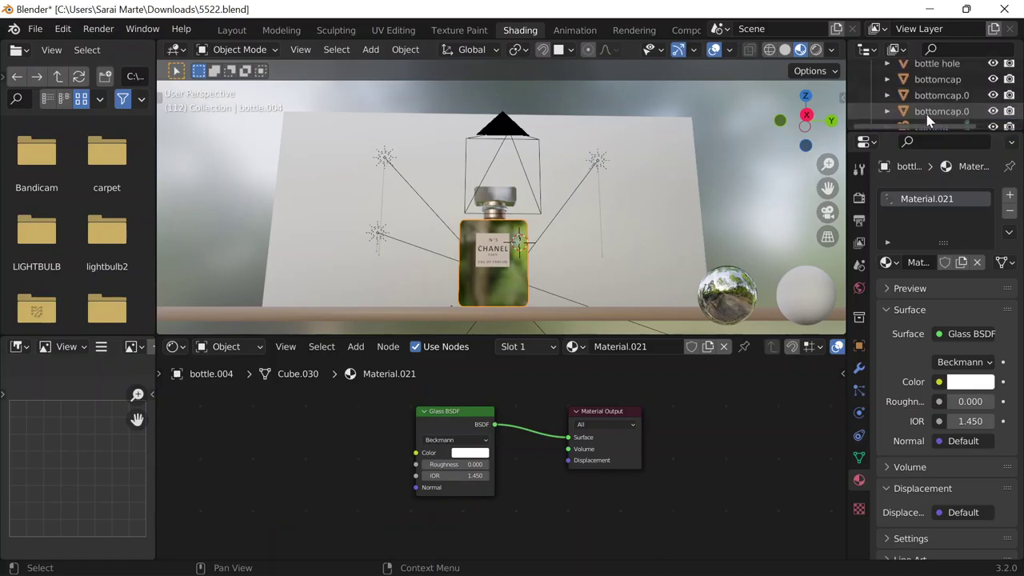
{"action": "left_click_drag", "start_coordinate": [887, 130], "coordinate": [886, 376]}
{"action": "scroll", "coordinate": [930, 208], "scroll_direction": "down", "scroll_amount": 10}
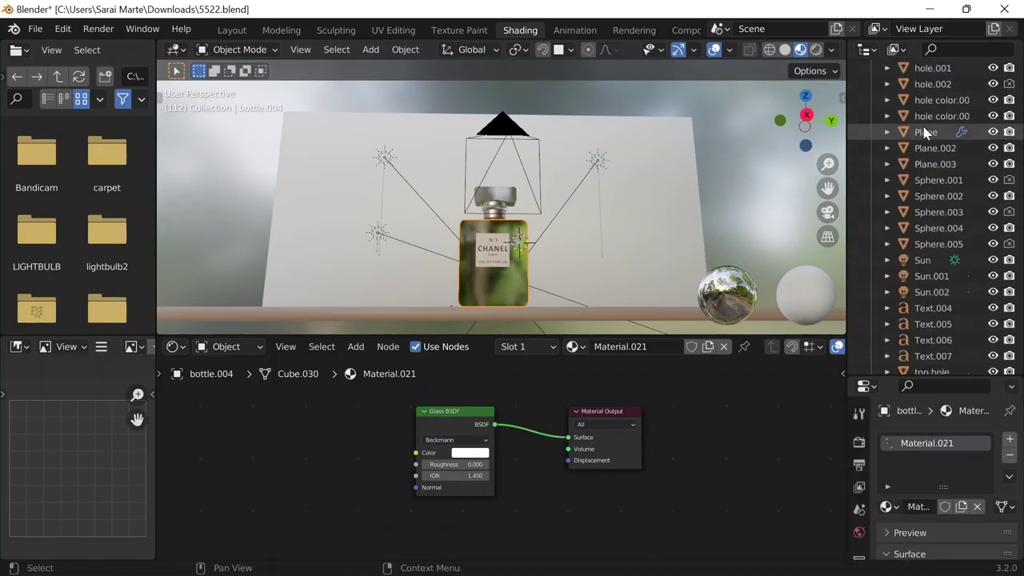
{"action": "scroll", "coordinate": [926, 136], "scroll_direction": "up", "scroll_amount": 5}
{"action": "scroll", "coordinate": [930, 201], "scroll_direction": "up", "scroll_amount": 5}
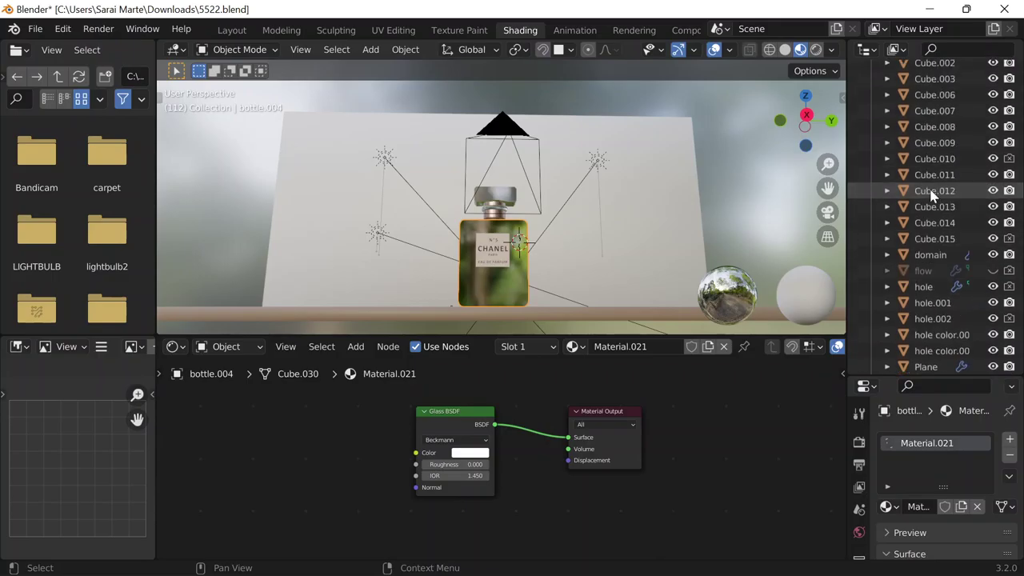
{"action": "left_click", "coordinate": [931, 256]}
{"action": "scroll", "coordinate": [603, 190], "scroll_direction": "down", "scroll_amount": 2}
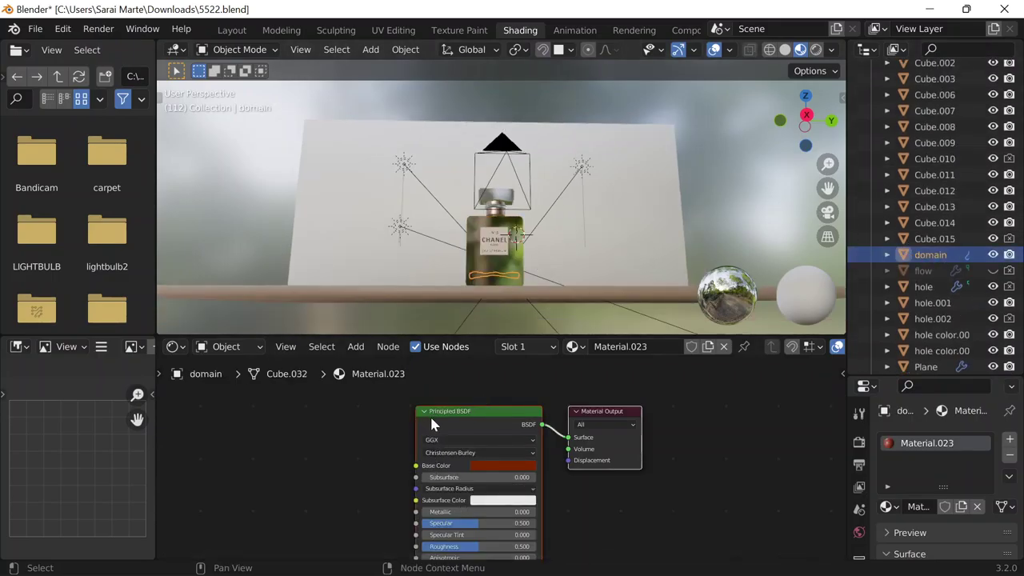
Add a ColorRamp node to the domain material and connect its Color output to the Principled BSDF's Base Color.
{"action": "scroll", "coordinate": [430, 414], "scroll_direction": "down", "scroll_amount": 2, "text": "shift"}
{"action": "left_click", "coordinate": [356, 346]}
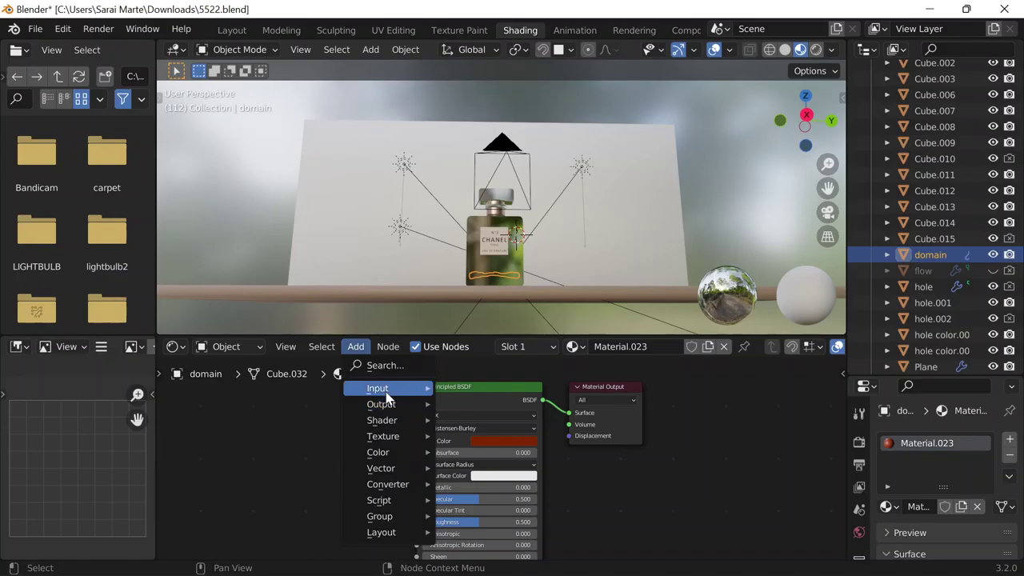
{"action": "left_click", "coordinate": [379, 365]}
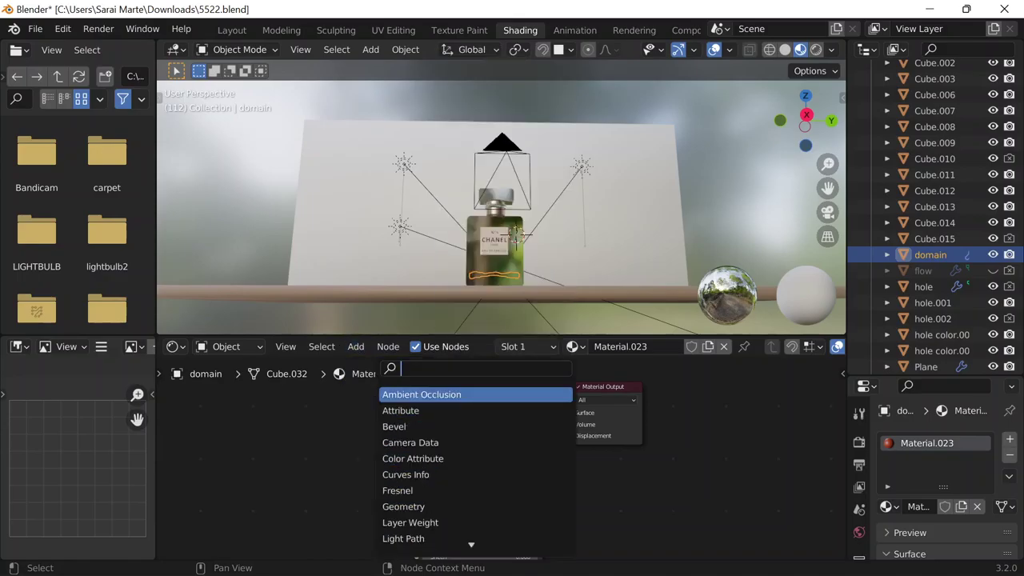
{"action": "type", "text": "color"}
{"action": "key", "text": "Return"}
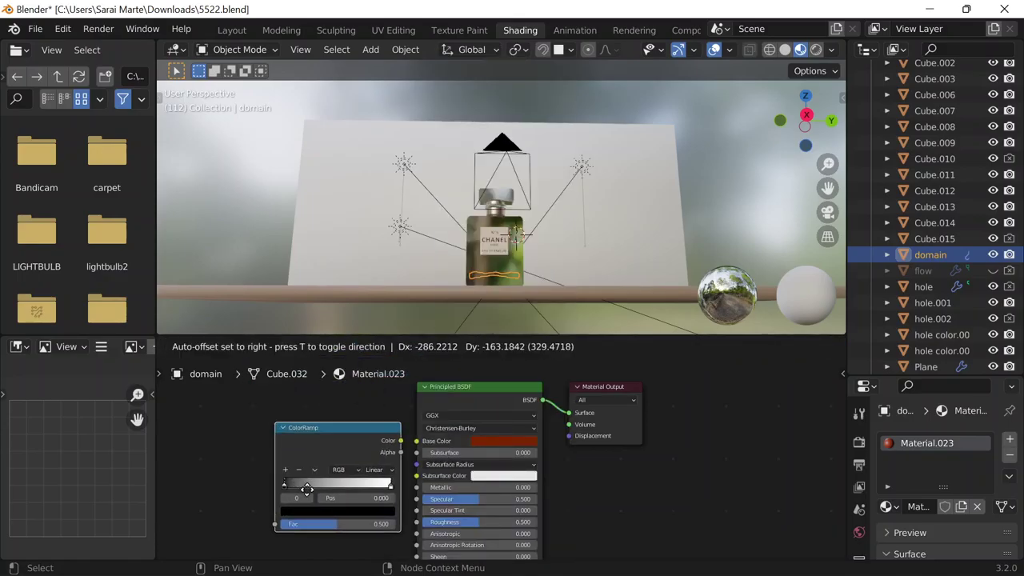
{"action": "left_click", "coordinate": [223, 456]}
{"action": "left_click_drag", "start_coordinate": [358, 437], "coordinate": [416, 441]}
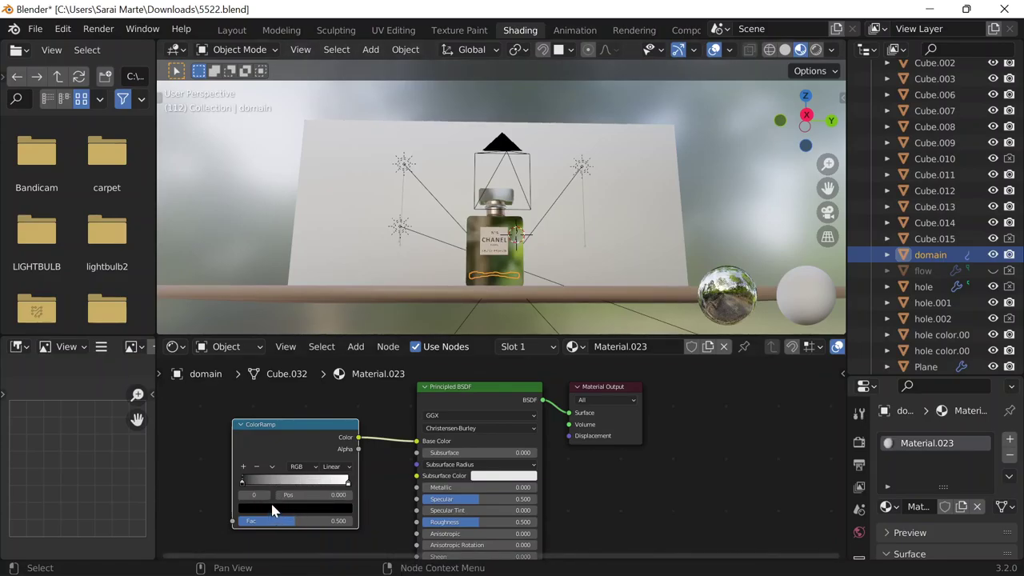
Try adding a middle stop to the ColorRamp, and remove both it and the black stop.
{"action": "left_click", "coordinate": [244, 466]}
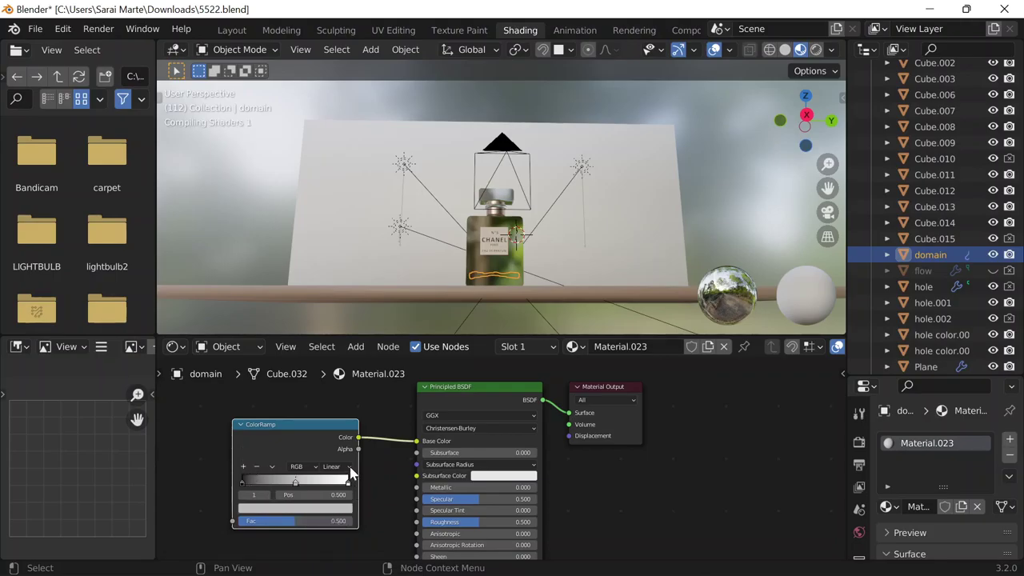
{"action": "left_click", "coordinate": [259, 467]}
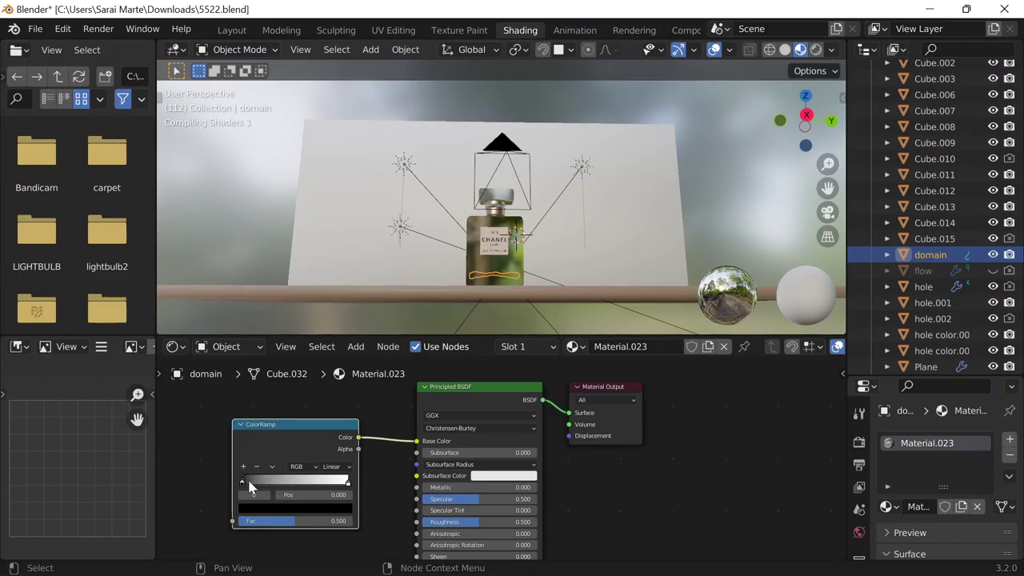
{"action": "left_click", "coordinate": [257, 466]}
Try to paste the copied liquid colour as the hex value of the ColorRamp's remaining stop.
{"action": "scroll", "coordinate": [323, 505], "scroll_direction": "down", "scroll_amount": 1}
{"action": "left_click", "coordinate": [326, 505]}
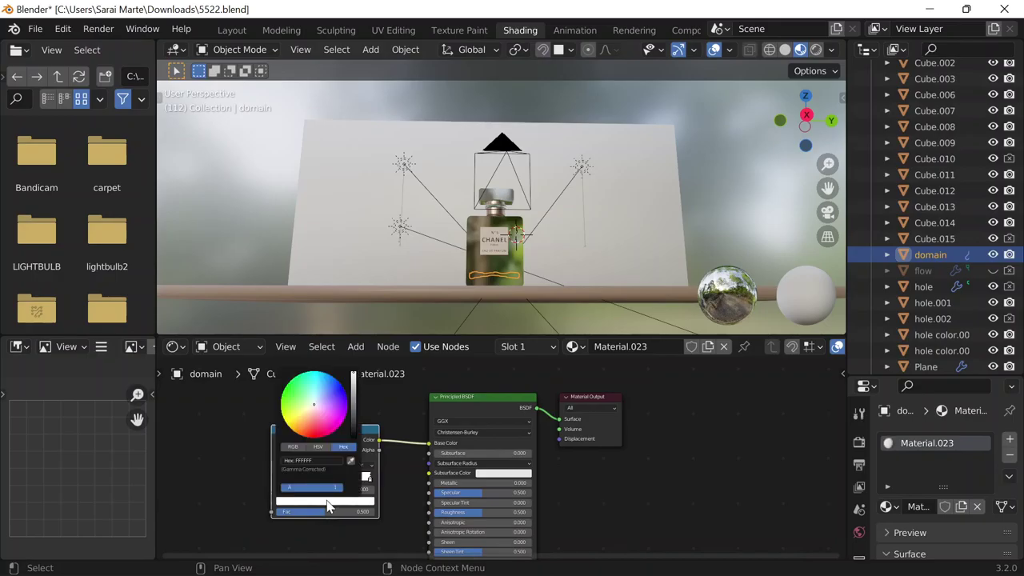
{"action": "left_click", "coordinate": [314, 461]}
{"action": "key", "text": "ctrl+a"}
{"action": "mouse_move", "coordinate": [560, 564]}
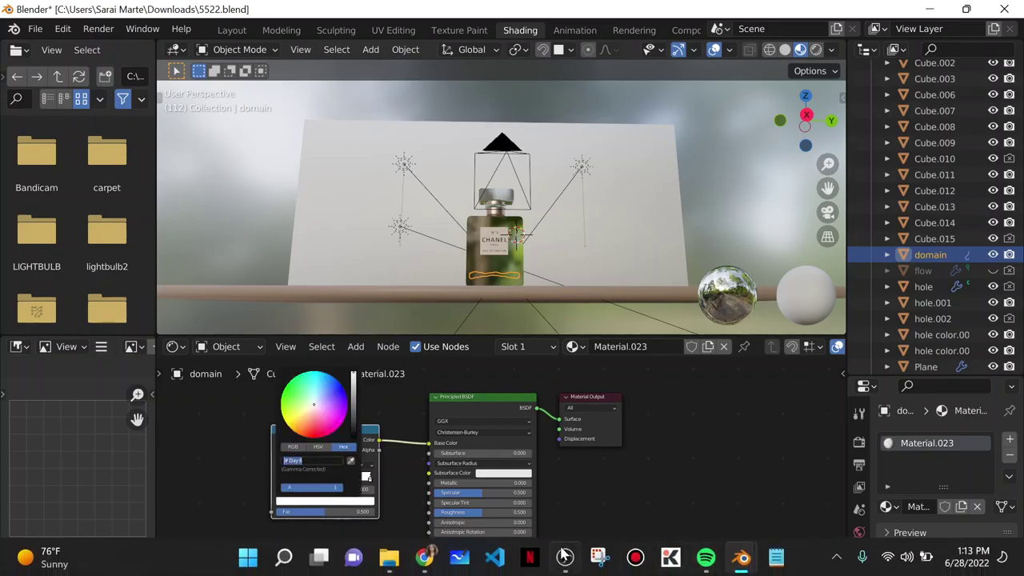
{"action": "mouse_move", "coordinate": [424, 557]}
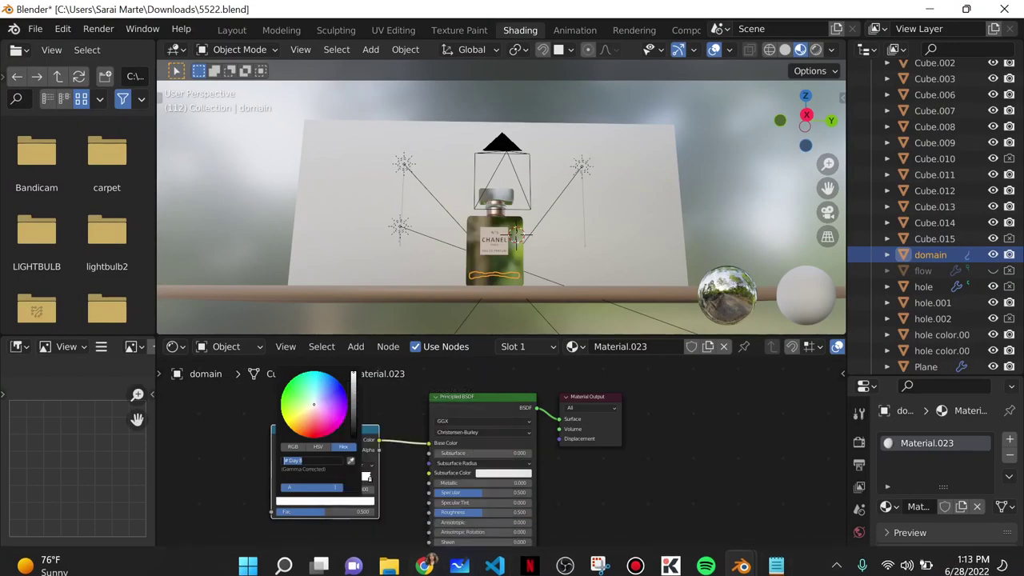
{"action": "key", "text": "Return"}
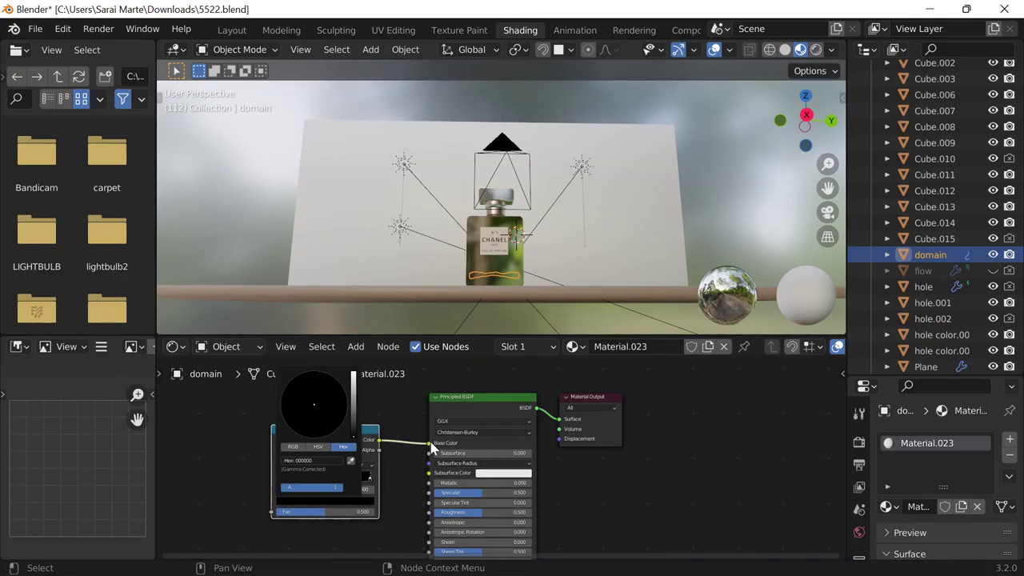
Cut the link between the ColorRamp and Base Color, and copy the Base Color's hex value into the ramp's remaining stop.
{"action": "right_click_drag", "start_coordinate": [424, 457], "coordinate": [425, 438], "text": "ctrl"}
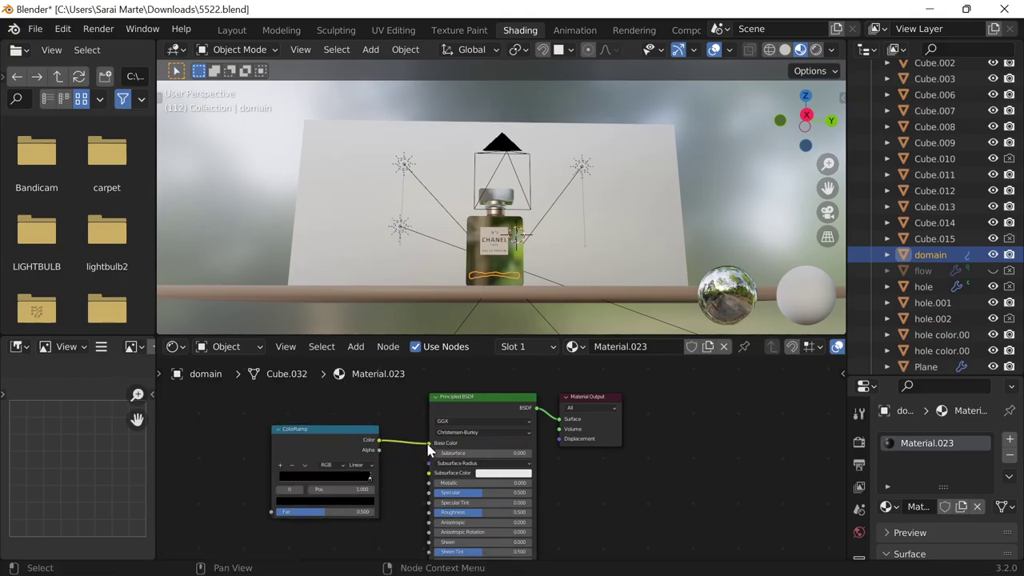
{"action": "left_click", "coordinate": [494, 444]}
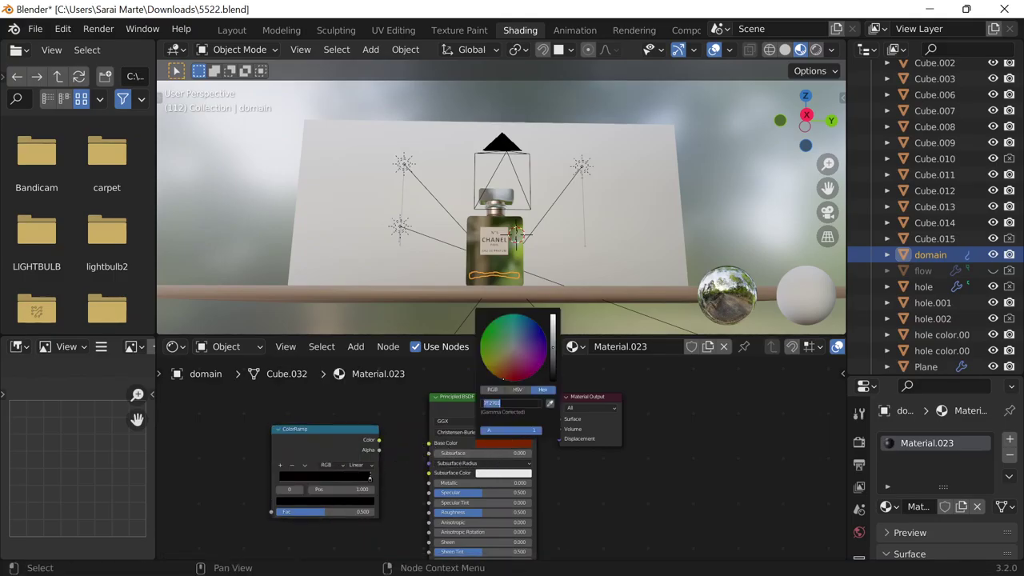
{"action": "left_click", "coordinate": [322, 468]}
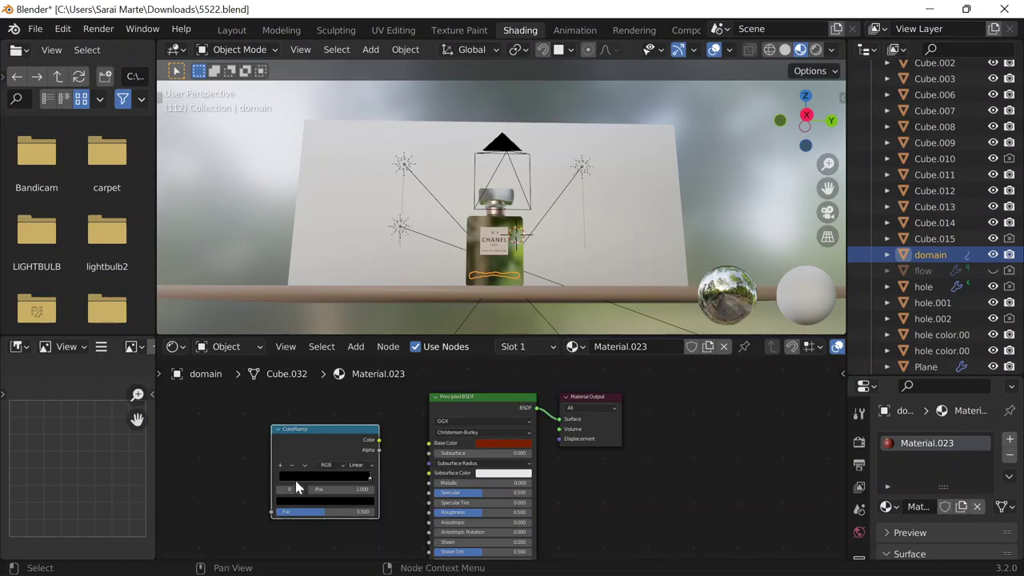
{"action": "left_click", "coordinate": [320, 502]}
{"action": "left_click", "coordinate": [321, 463]}
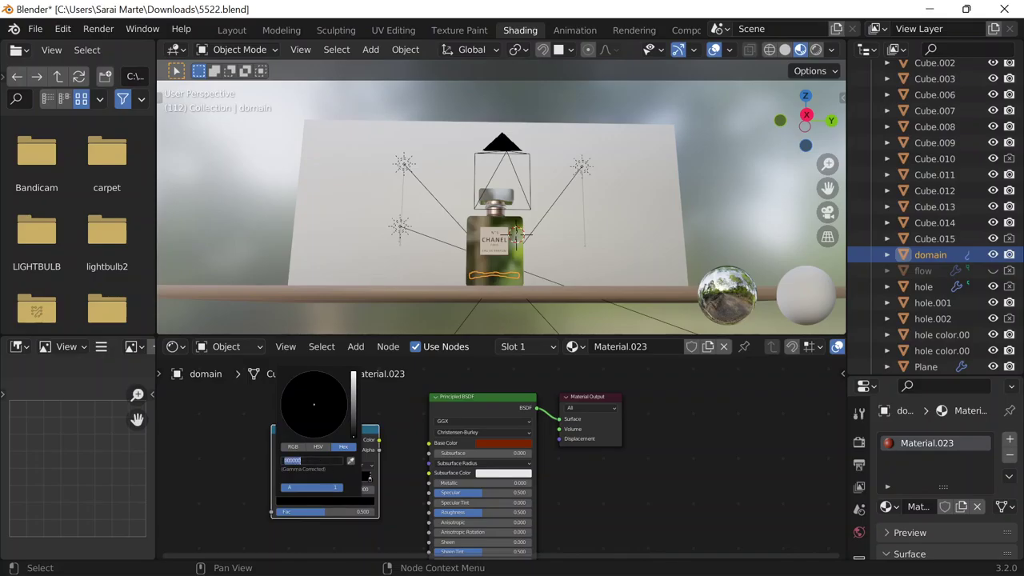
{"action": "key", "text": "ctrl+v"}
{"action": "key", "text": "Return"}
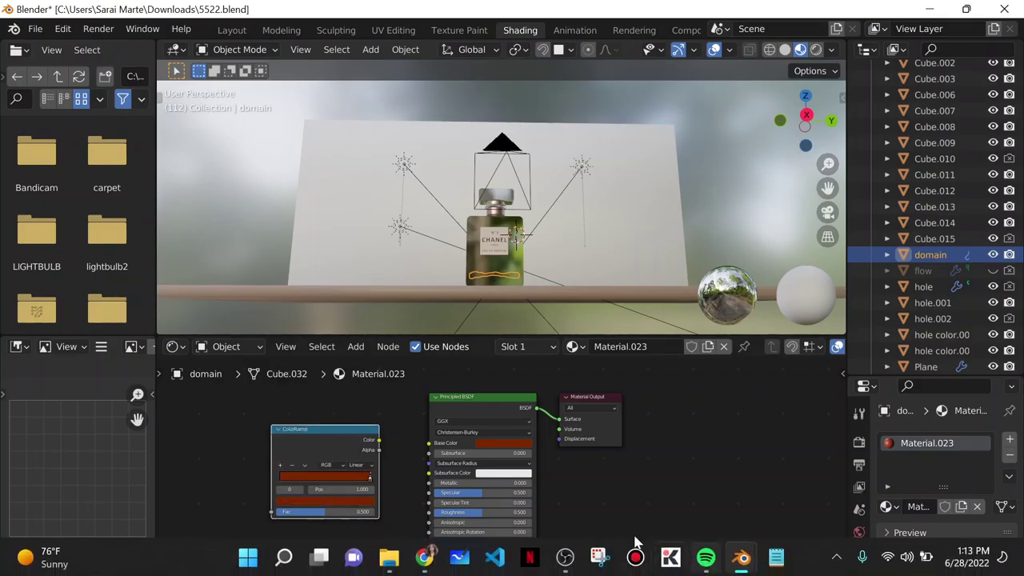
Switch to Chrome and look through the Blender Library gallery in Notion for the Chanel bottle entry.
{"action": "left_click", "coordinate": [424, 557]}
{"action": "left_click", "coordinate": [307, 10]}
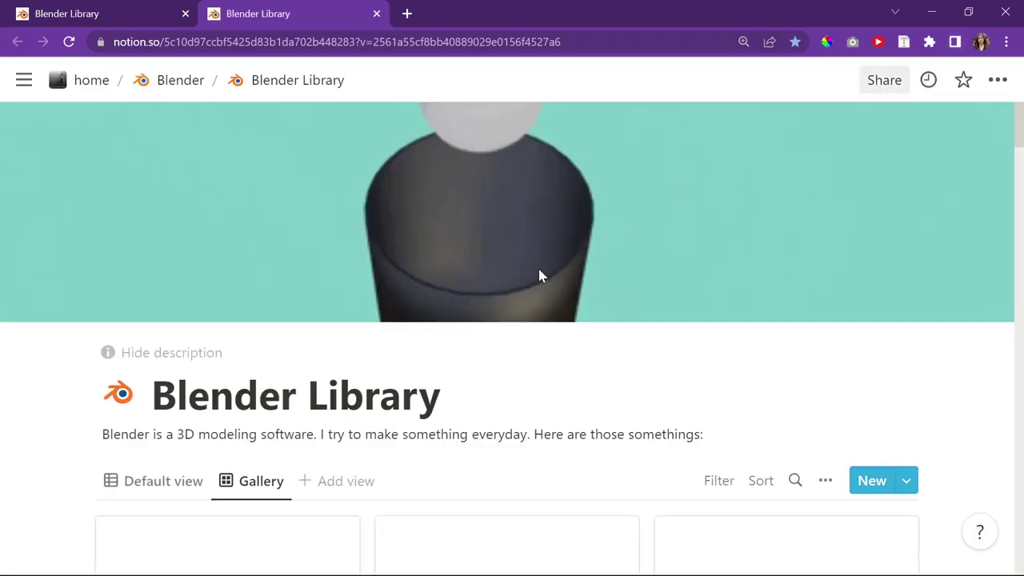
{"action": "scroll", "coordinate": [464, 302], "scroll_direction": "down", "scroll_amount": 15}
{"action": "scroll", "coordinate": [331, 293], "scroll_direction": "up", "scroll_amount": 15}
{"action": "scroll", "coordinate": [334, 294], "scroll_direction": "down", "scroll_amount": 2}
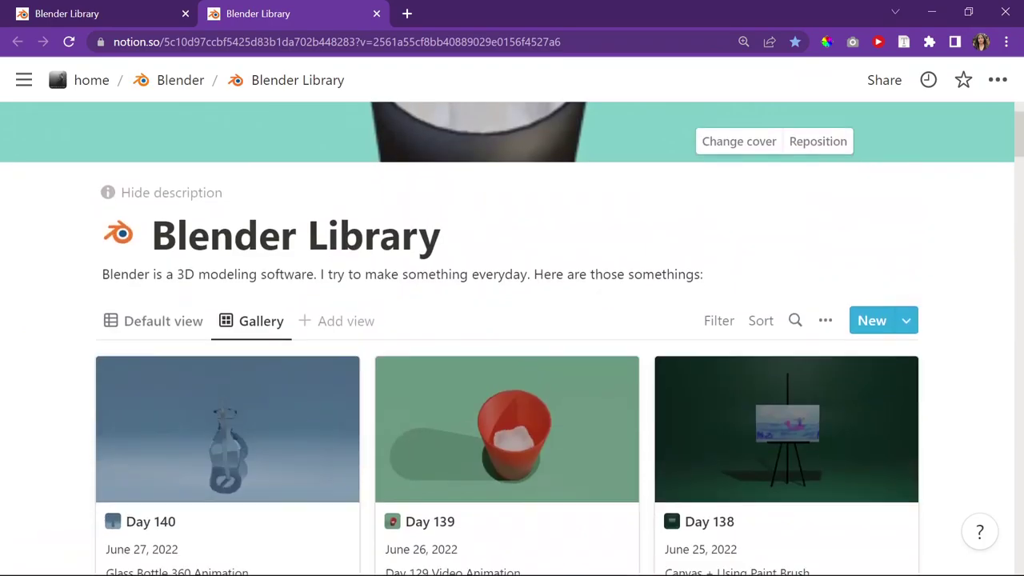
{"action": "scroll", "coordinate": [258, 427], "scroll_direction": "down", "scroll_amount": 12}
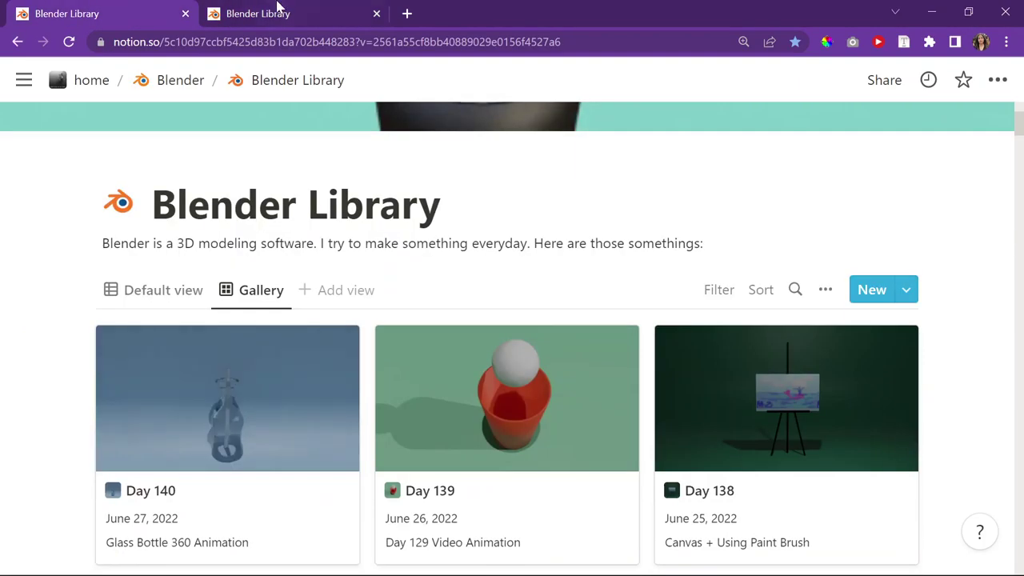
{"action": "scroll", "coordinate": [391, 270], "scroll_direction": "down", "scroll_amount": 14}
{"action": "left_click", "coordinate": [171, 22]}
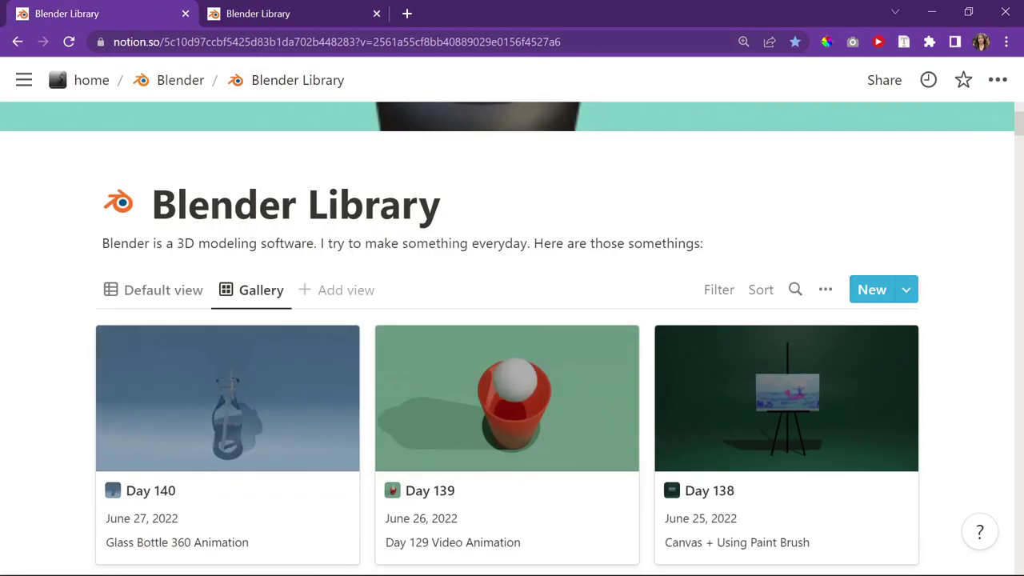
{"action": "scroll", "coordinate": [569, 256], "scroll_direction": "down", "scroll_amount": 10}
{"action": "scroll", "coordinate": [749, 259], "scroll_direction": "up", "scroll_amount": 10}
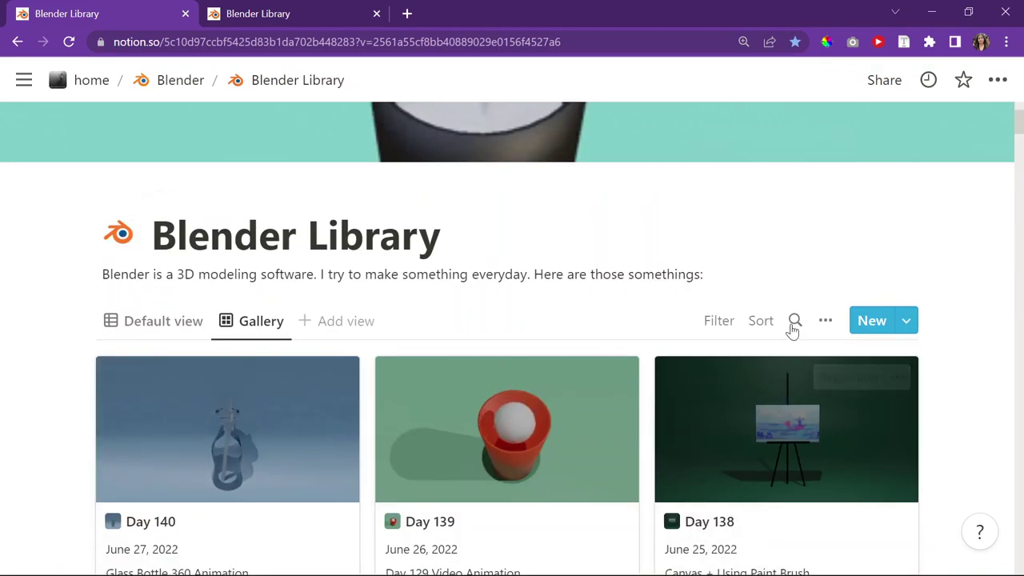
Search the library for "day 86" and open that entry at its original and rendered bottle photos.
{"action": "left_click", "coordinate": [794, 320]}
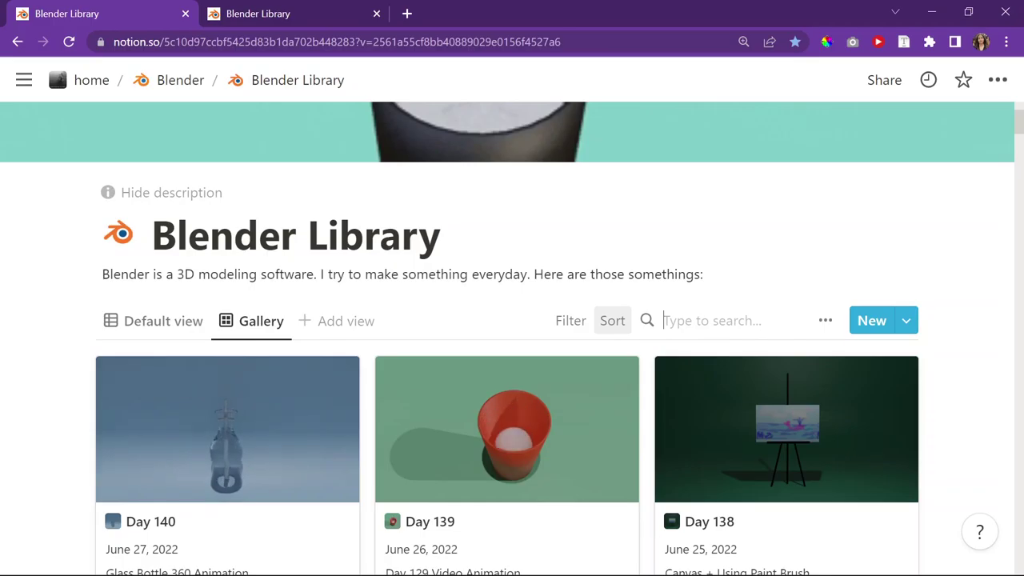
{"action": "type", "text": "day 86"}
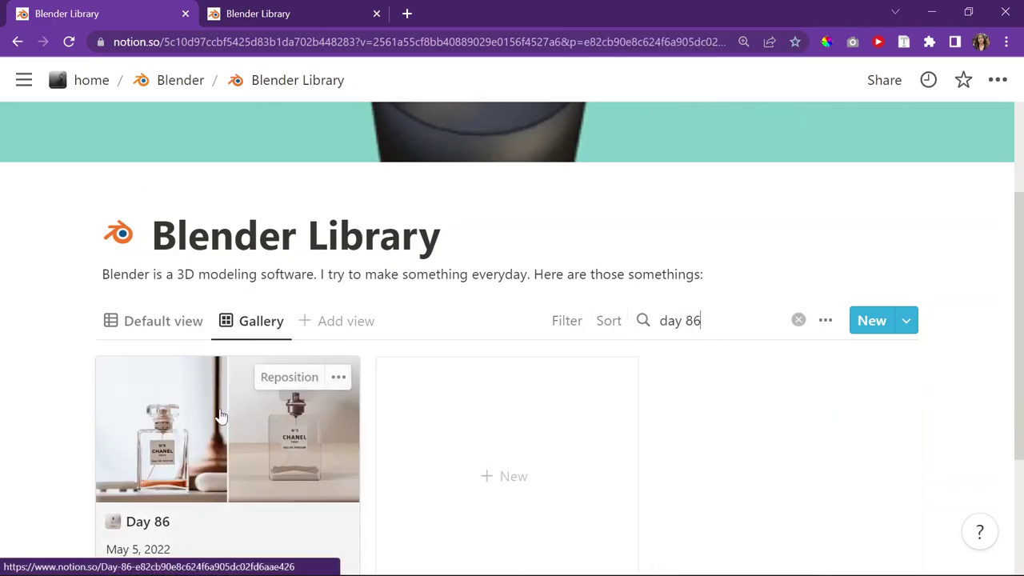
{"action": "left_click", "coordinate": [266, 428]}
{"action": "scroll", "coordinate": [496, 268], "scroll_direction": "down", "scroll_amount": 12}
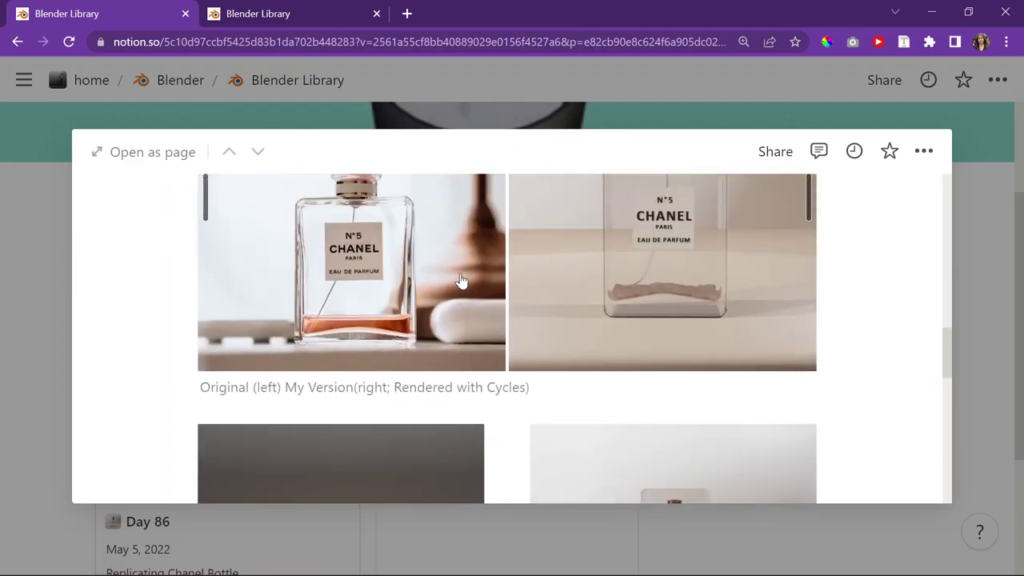
{"action": "scroll", "coordinate": [462, 283], "scroll_direction": "up", "scroll_amount": 1}
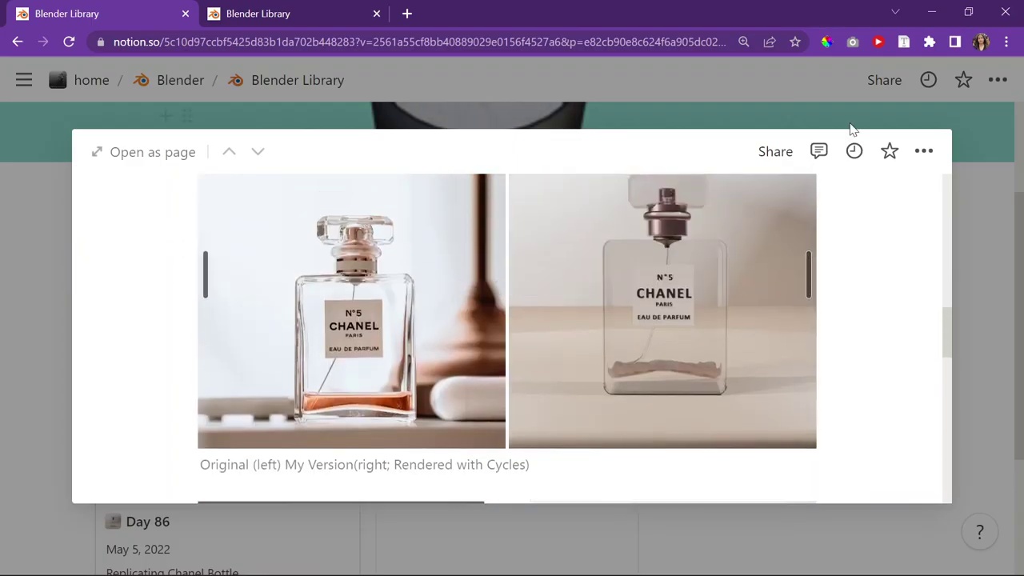
Sample CC855E from the liquid's left edge in the original photo with ColorPick Eyedropper, and return to Blender.
{"action": "left_click", "coordinate": [826, 42]}
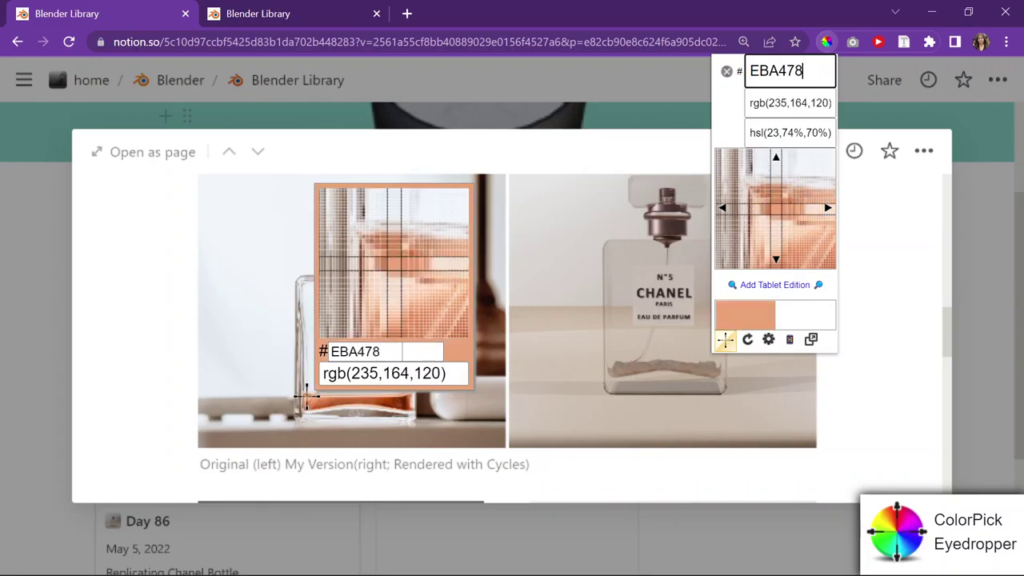
{"action": "left_click", "coordinate": [305, 393]}
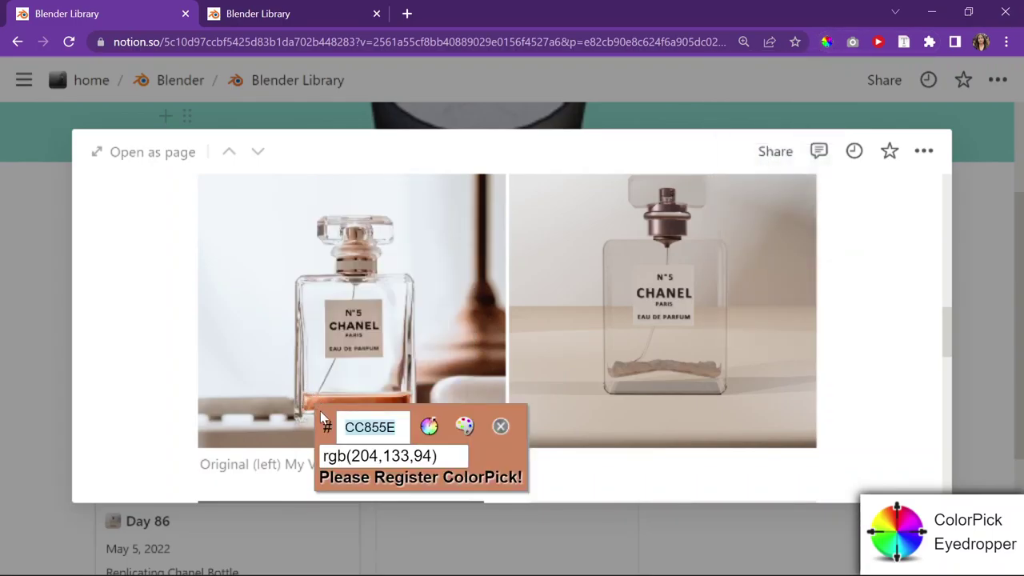
{"action": "left_click", "coordinate": [930, 12]}
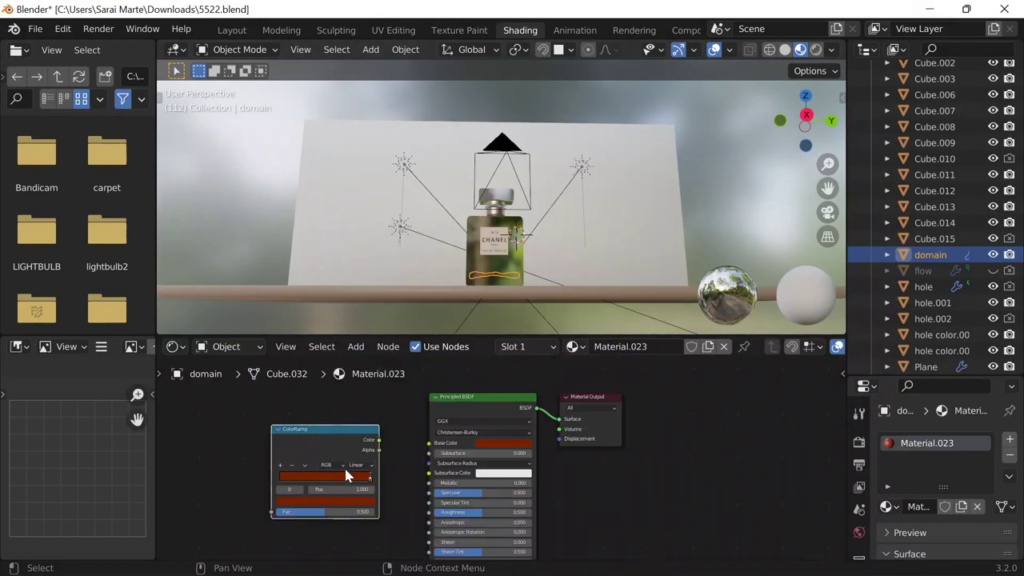
Add a ColorRamp stop at position 0.500 and try to paste the sampled colour as its hex value.
{"action": "left_click", "coordinate": [280, 464]}
{"action": "left_click", "coordinate": [324, 502]}
{"action": "left_click", "coordinate": [292, 461]}
{"action": "type", "text": "000000"}
{"action": "key", "text": "Return"}
{"action": "type", "text": "# Day 8"}
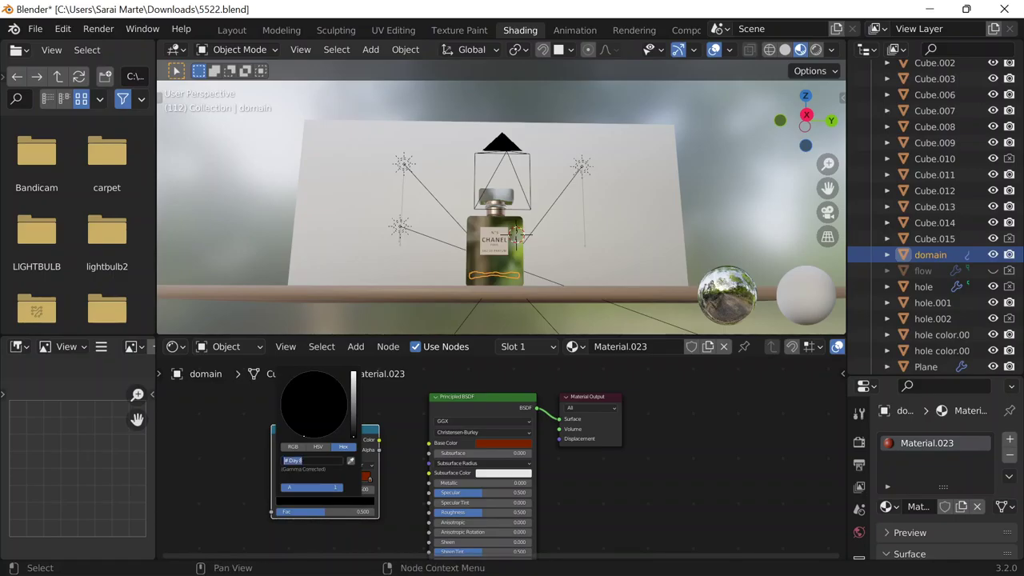
Switch to Chrome and paste the clipboard into the address bar to check its contents against the sampled hex value.
{"action": "left_click", "coordinate": [424, 557]}
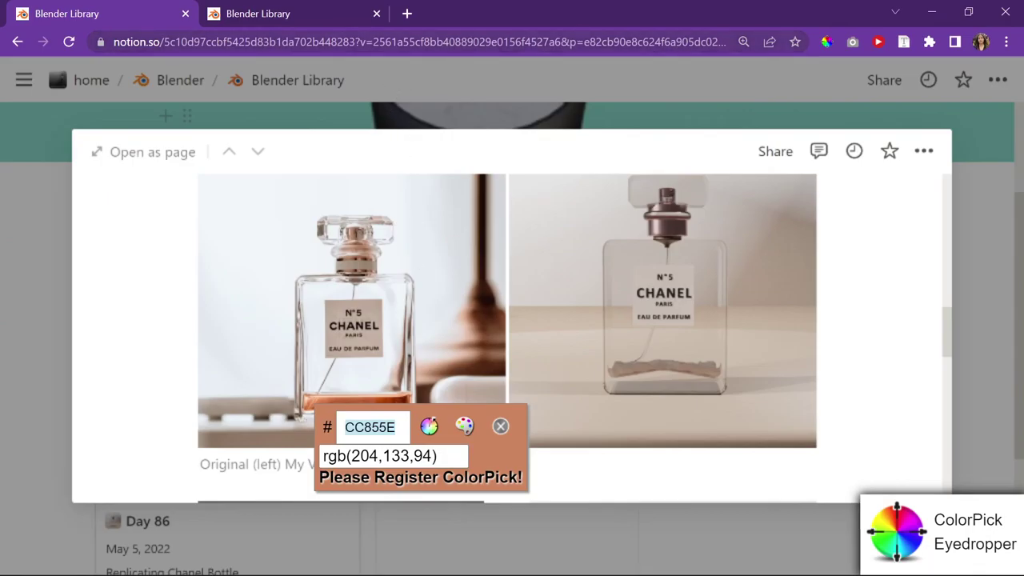
{"action": "key", "text": "ctrl+l"}
{"action": "key", "text": "ctrl+v"}
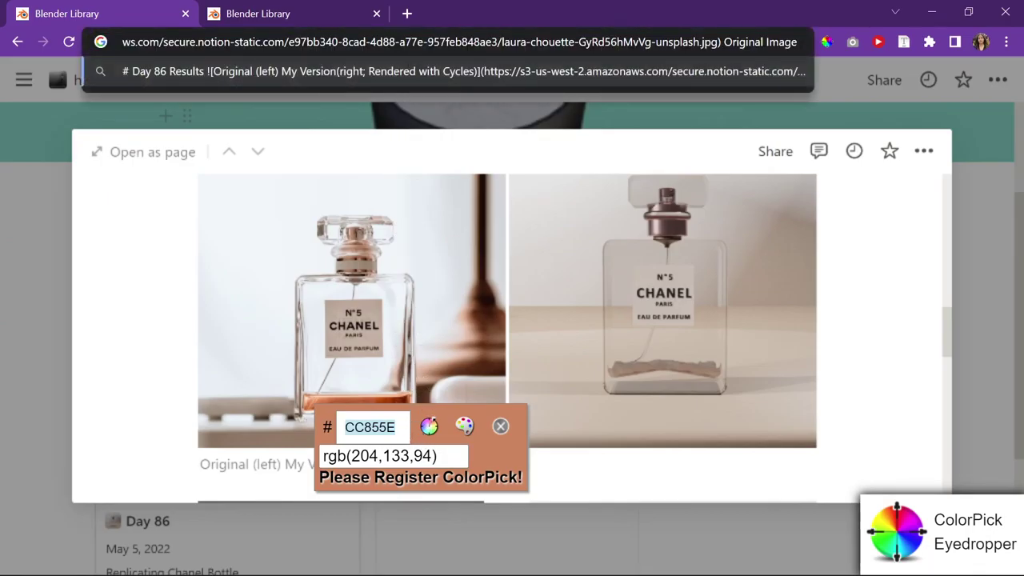
{"action": "left_click", "coordinate": [931, 12]}
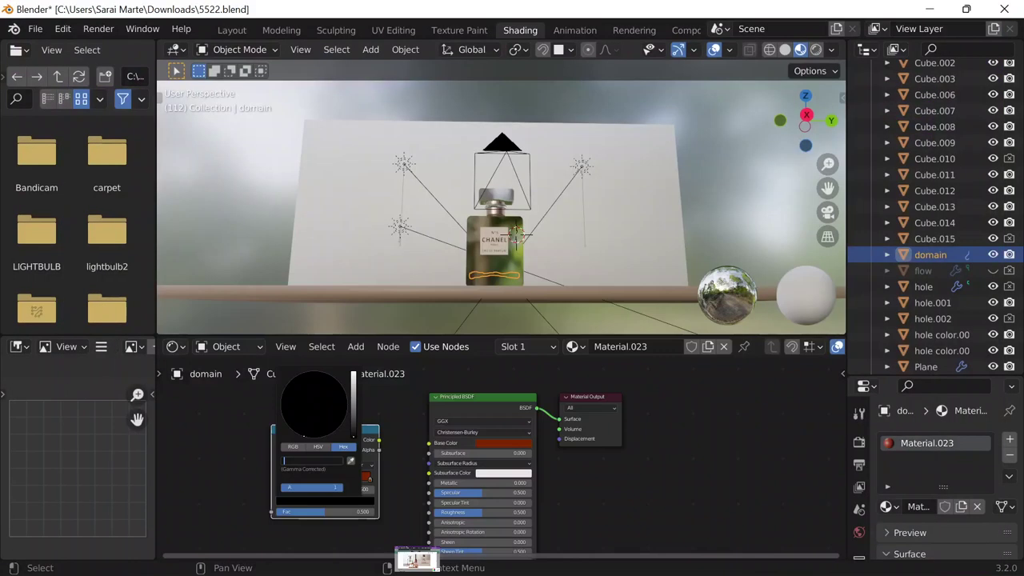
Set the hex value of the ColorRamp stop at position 0.500 to CC855E.
{"action": "key", "text": "BackSpace"}
{"action": "key", "text": "BackSpace"}
{"action": "type", "text": "ccc"}
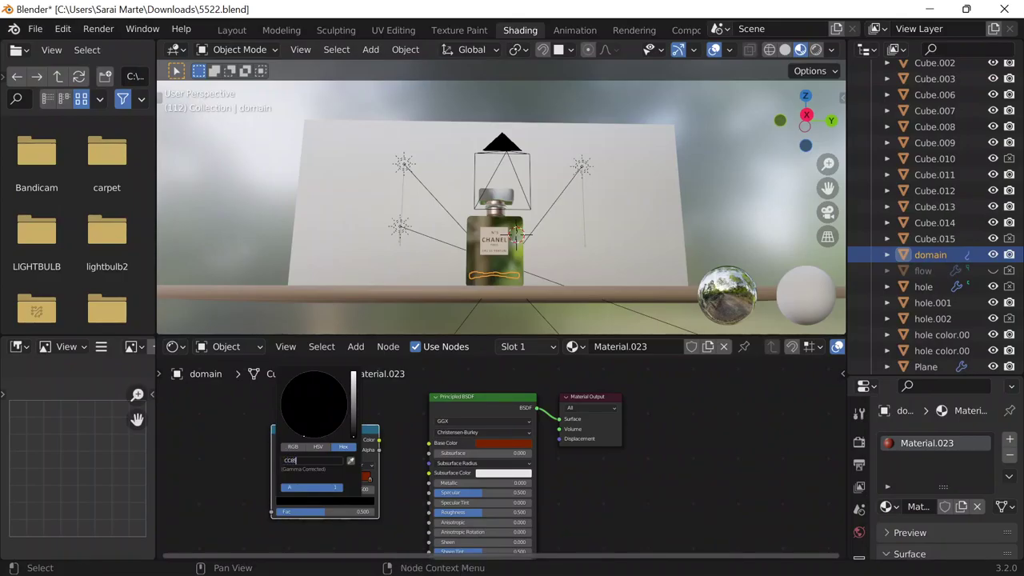
{"action": "key", "text": "Return"}
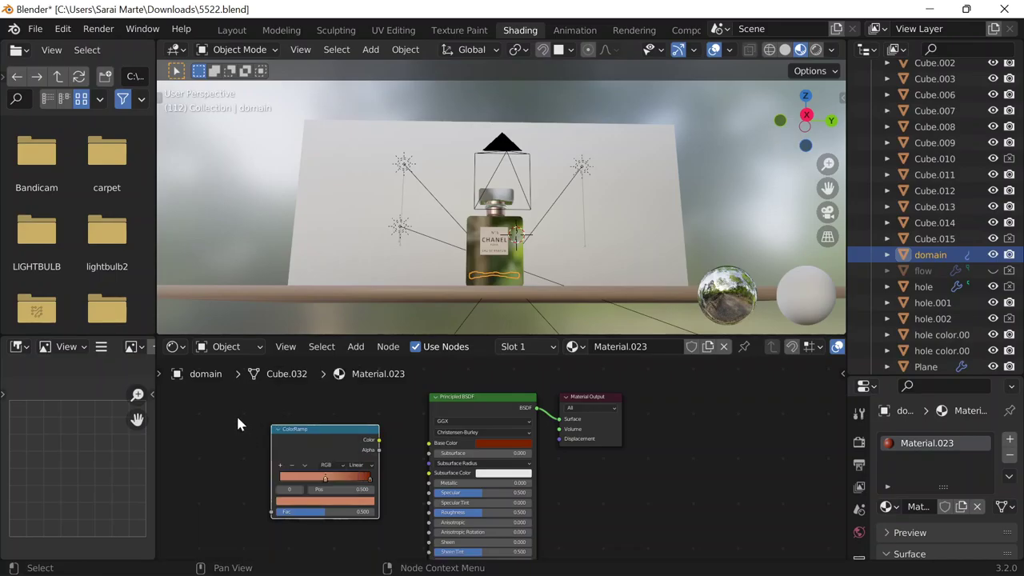
Switch to Chrome, sample C26F43 from the middle of the liquid in the original photo, and return to Blender.
{"action": "mouse_move", "coordinate": [773, 563]}
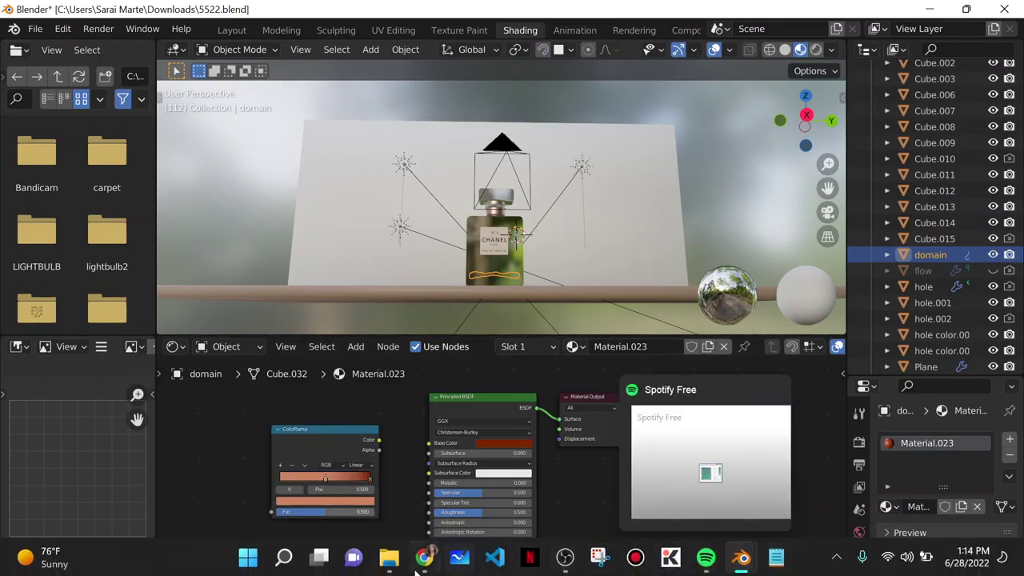
{"action": "left_click", "coordinate": [424, 557]}
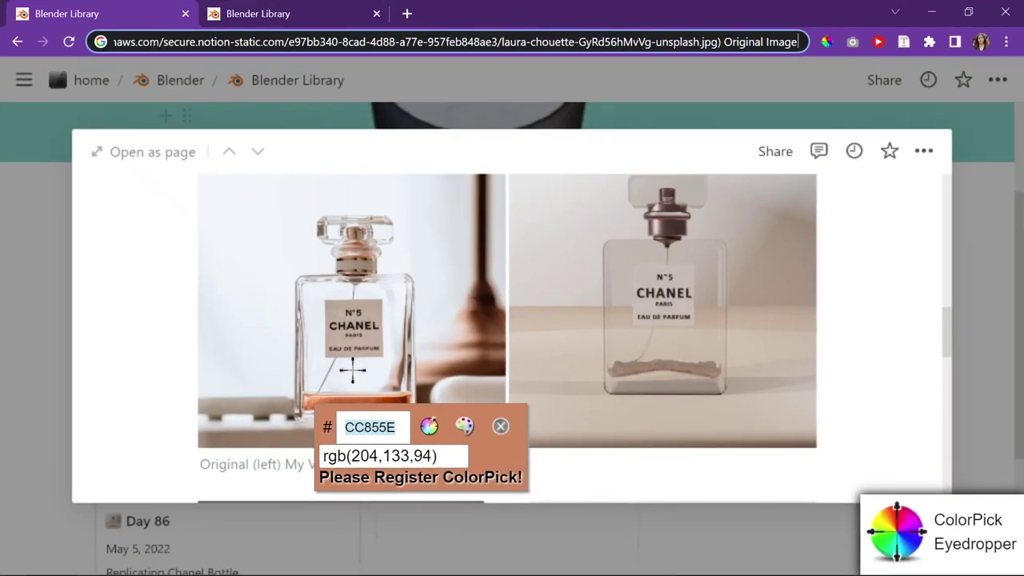
{"action": "left_click", "coordinate": [344, 390]}
{"action": "left_click", "coordinate": [356, 397]}
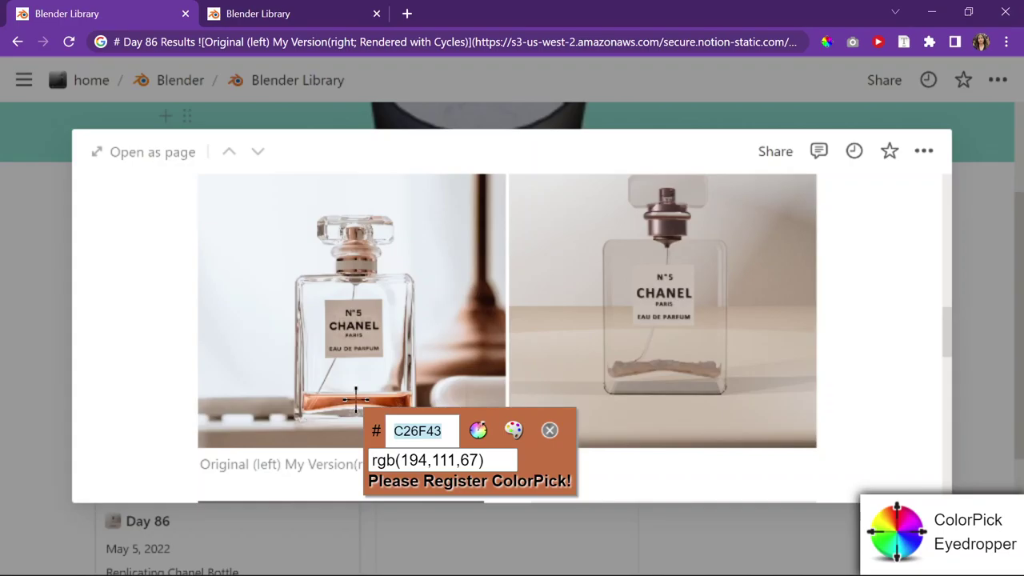
{"action": "left_click", "coordinate": [931, 13]}
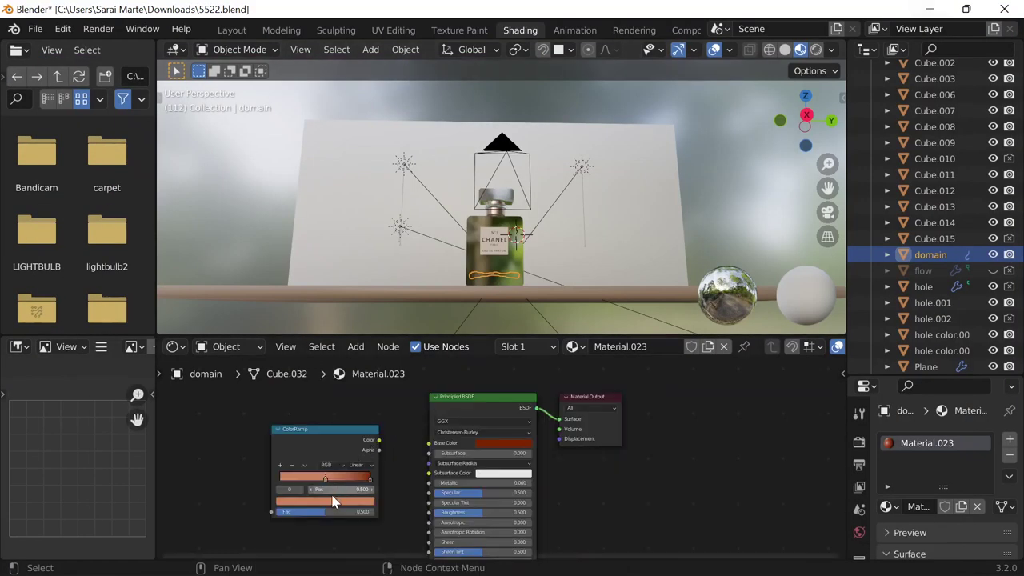
Add a third stop to the ColorRamp and place it at position 0.571.
{"action": "left_click", "coordinate": [334, 499]}
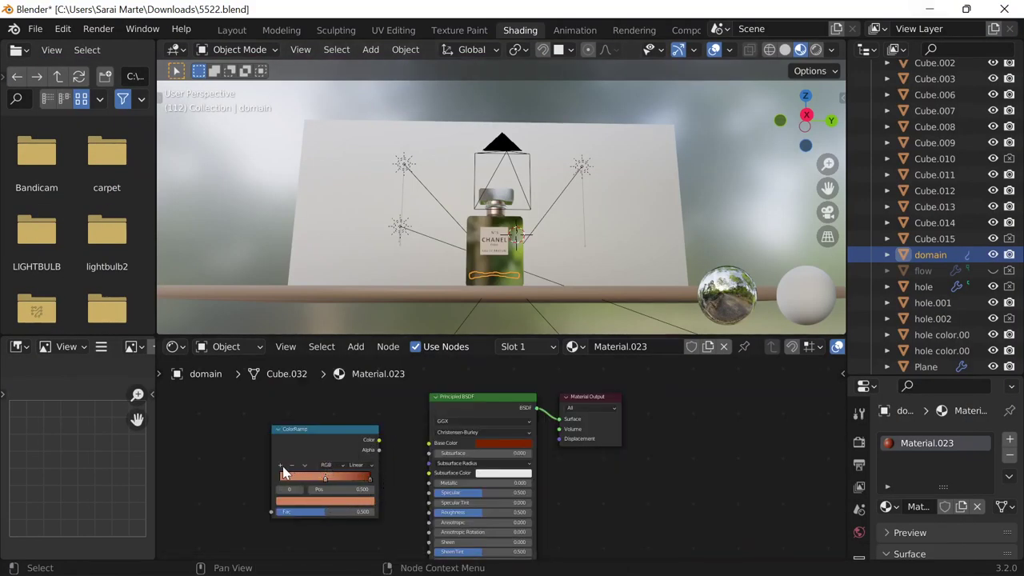
{"action": "left_click", "coordinate": [280, 466]}
{"action": "mouse_move", "coordinate": [324, 478]}
{"action": "left_mouse_down"}
{"action": "mouse_move", "coordinate": [305, 479]}
{"action": "mouse_move", "coordinate": [343, 480]}
{"action": "mouse_move", "coordinate": [331, 483]}
{"action": "left_mouse_up"}
Set the hex value of the stop at position 0.571 to C26F43, rechecking the sampled value in Chrome.
{"action": "left_click", "coordinate": [325, 500]}
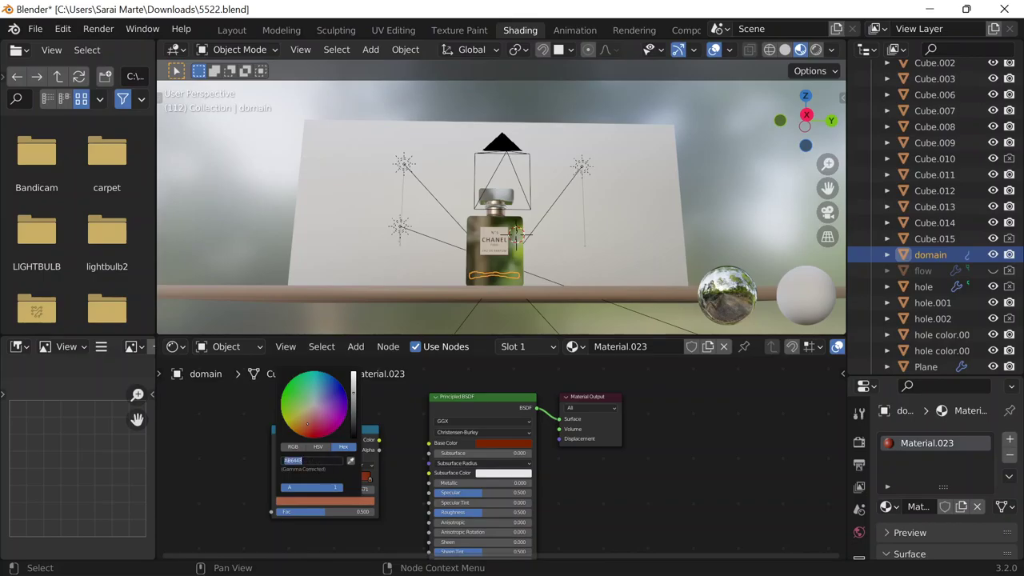
{"action": "key", "text": "BackSpace"}
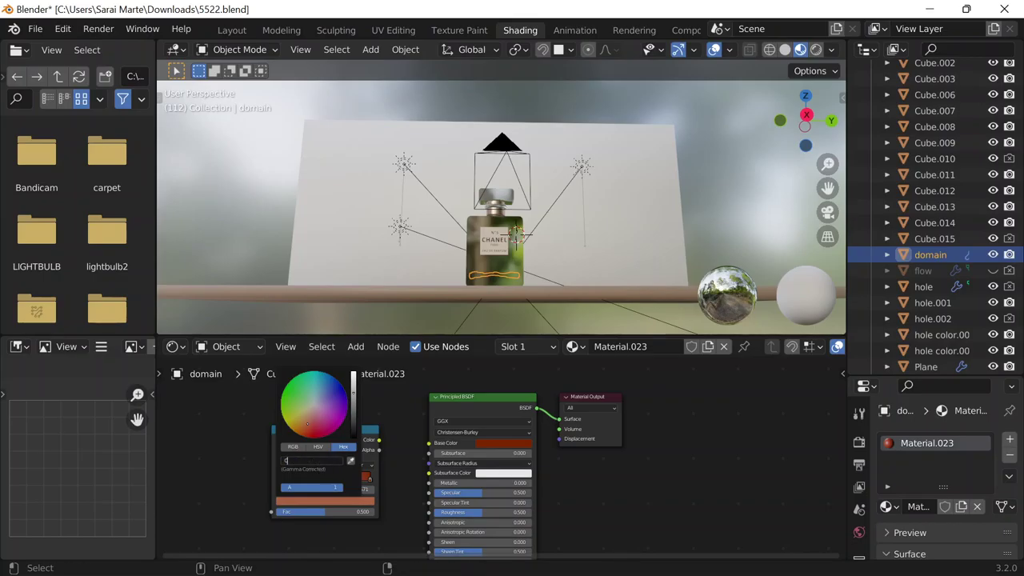
{"action": "left_click", "coordinate": [426, 557]}
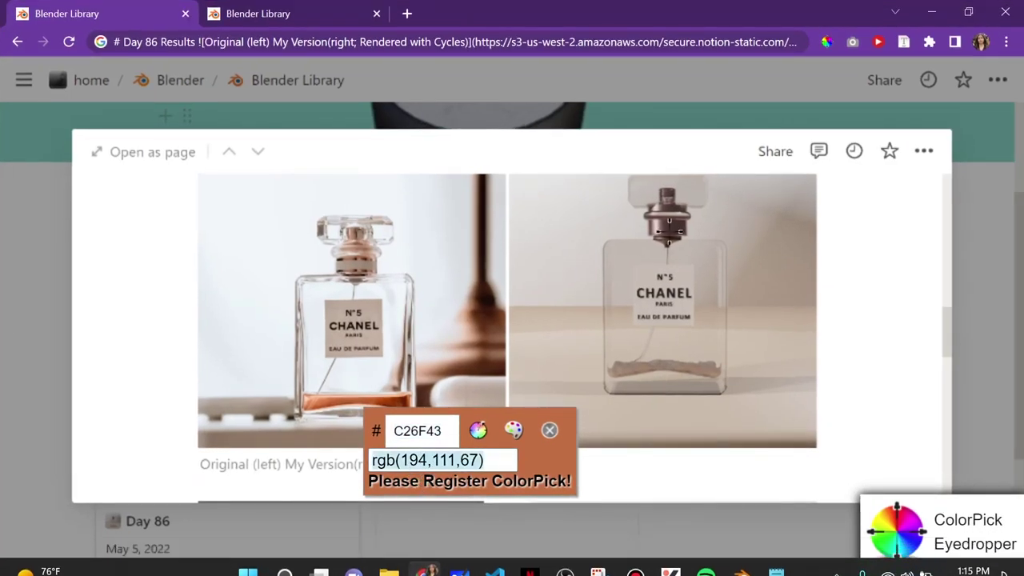
{"action": "left_click", "coordinate": [931, 14]}
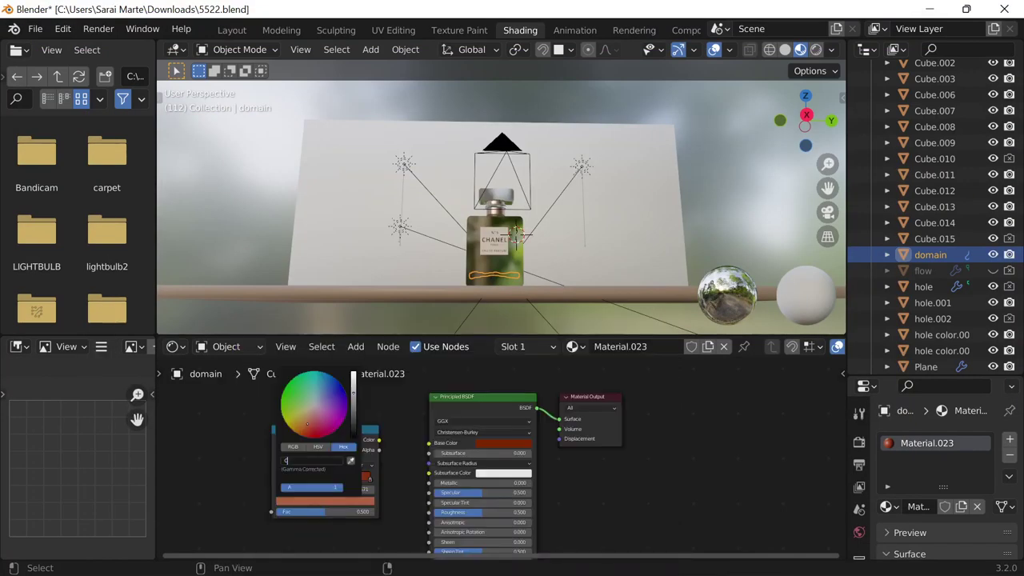
{"action": "type", "text": "C26F4"}
{"action": "left_click", "coordinate": [424, 567]}
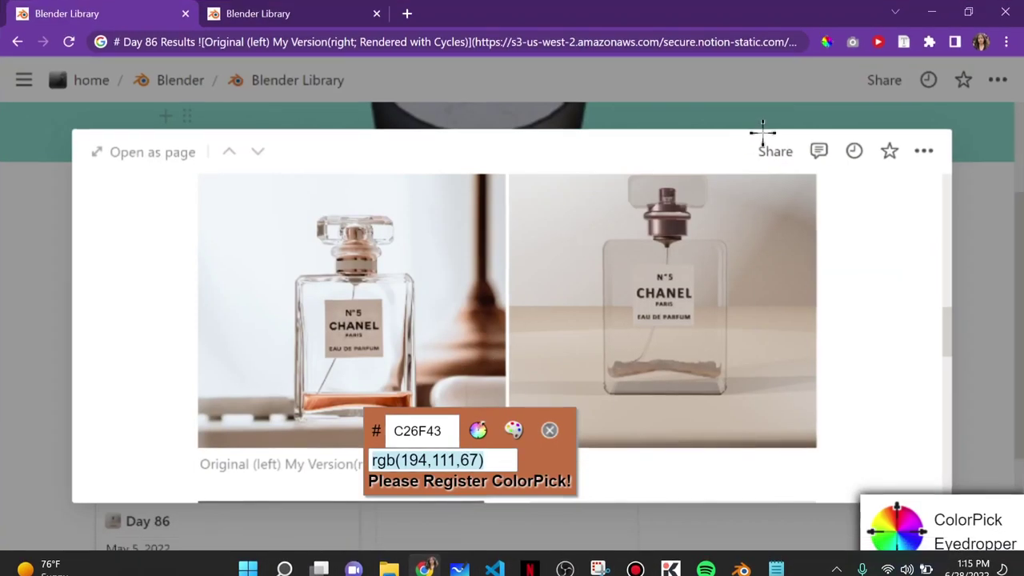
{"action": "left_click", "coordinate": [931, 13]}
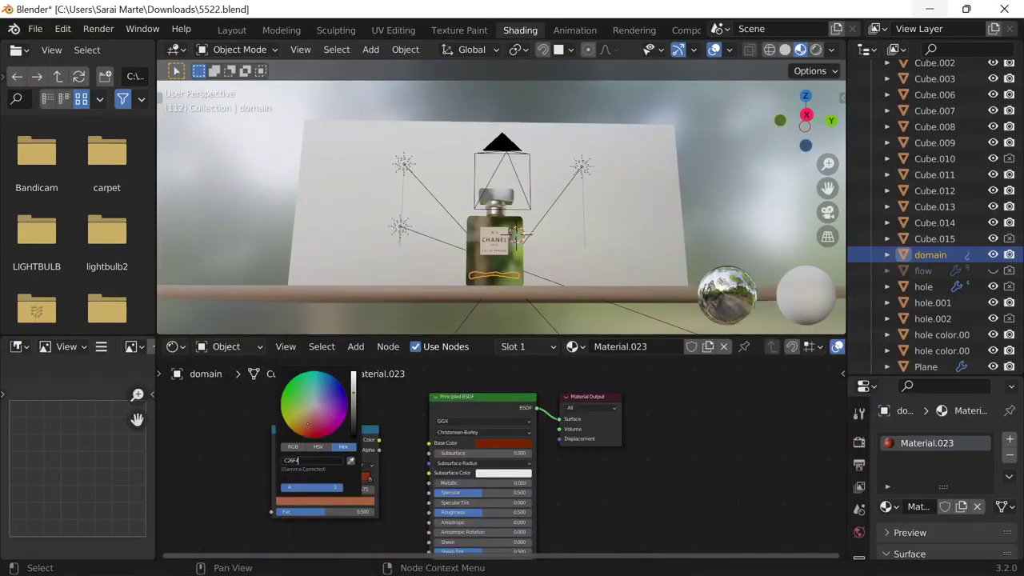
{"action": "key", "text": "Return"}
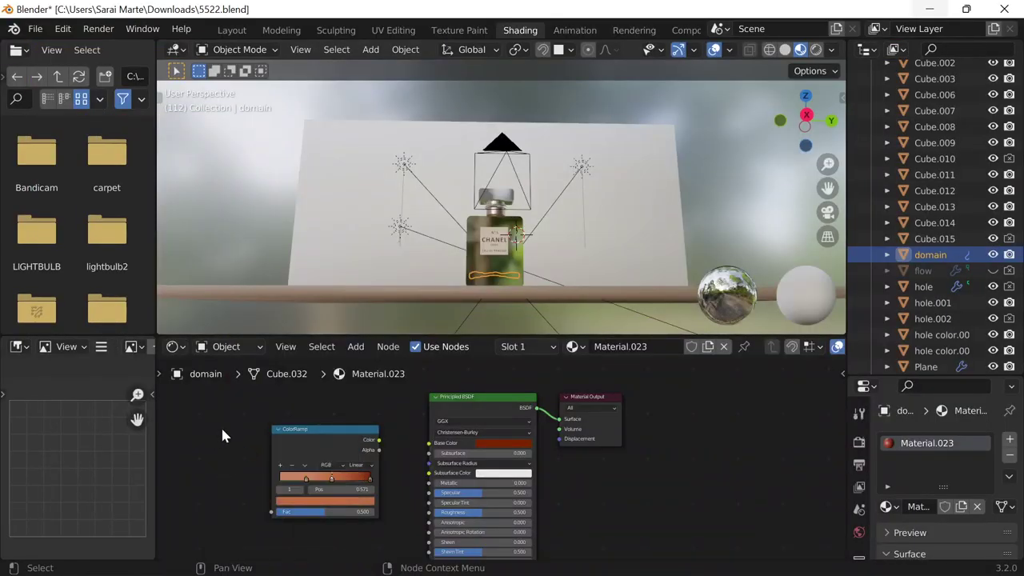
Shift the first ColorRamp stop toward the start and move the middle stop to position 0.517.
{"action": "left_click_drag", "start_coordinate": [305, 482], "coordinate": [326, 482]}
{"action": "middle_click_drag", "start_coordinate": [560, 232], "coordinate": [606, 244]}
{"action": "scroll", "coordinate": [596, 182], "scroll_direction": "up", "scroll_amount": 5}
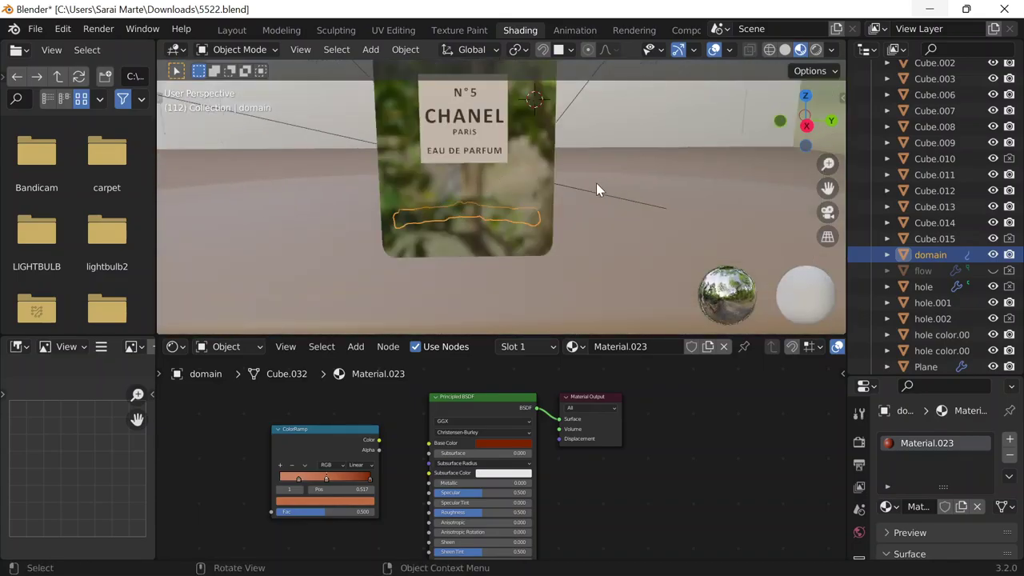
Inspect the glass bottle around the liquid from several angles and reselect the domain.
{"action": "left_click", "coordinate": [539, 159]}
{"action": "left_click", "coordinate": [538, 161]}
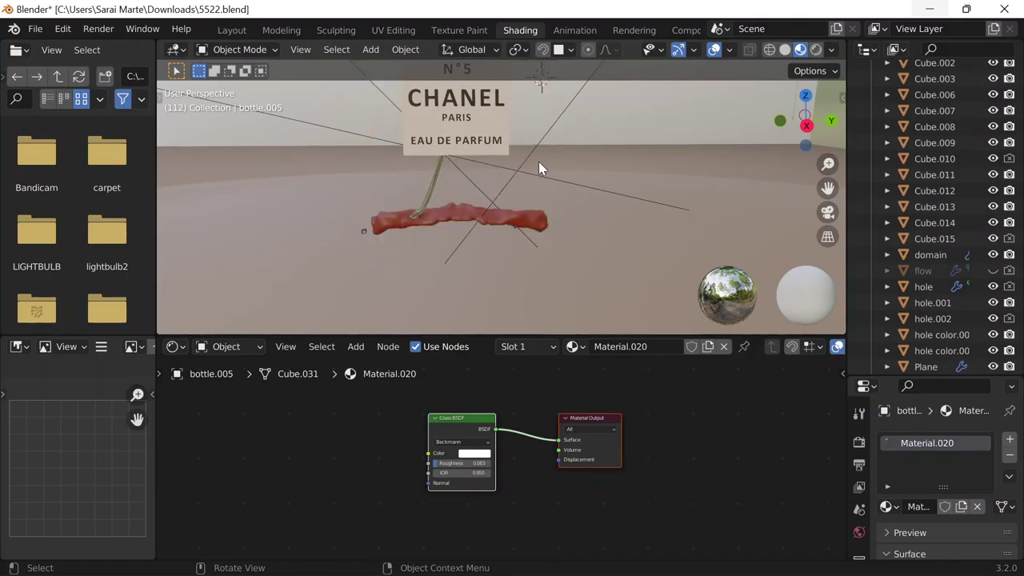
{"action": "key", "text": "ctrl"}
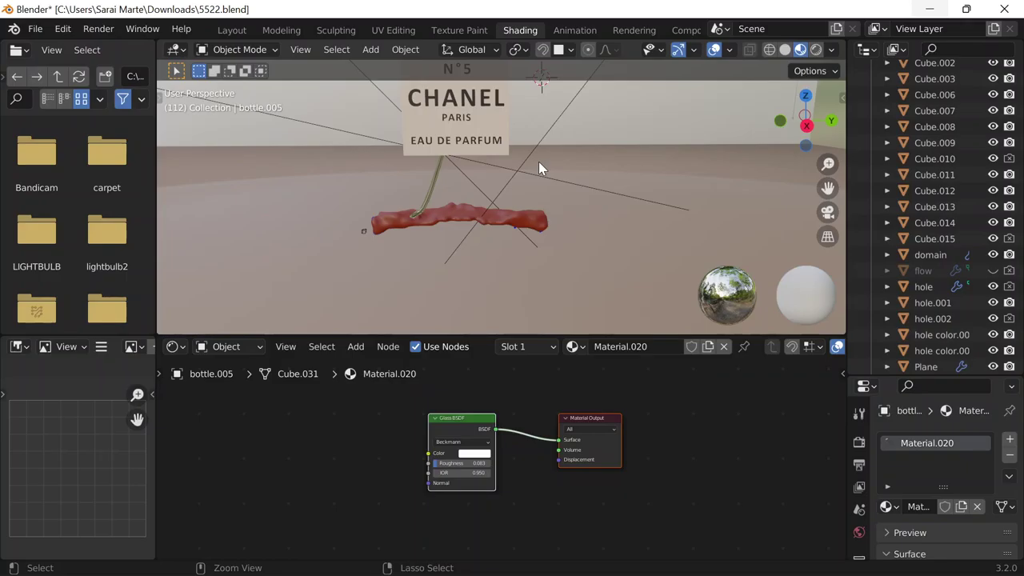
{"action": "key", "text": "KP_Decimal"}
{"action": "scroll", "coordinate": [538, 167], "scroll_direction": "down", "scroll_amount": 4}
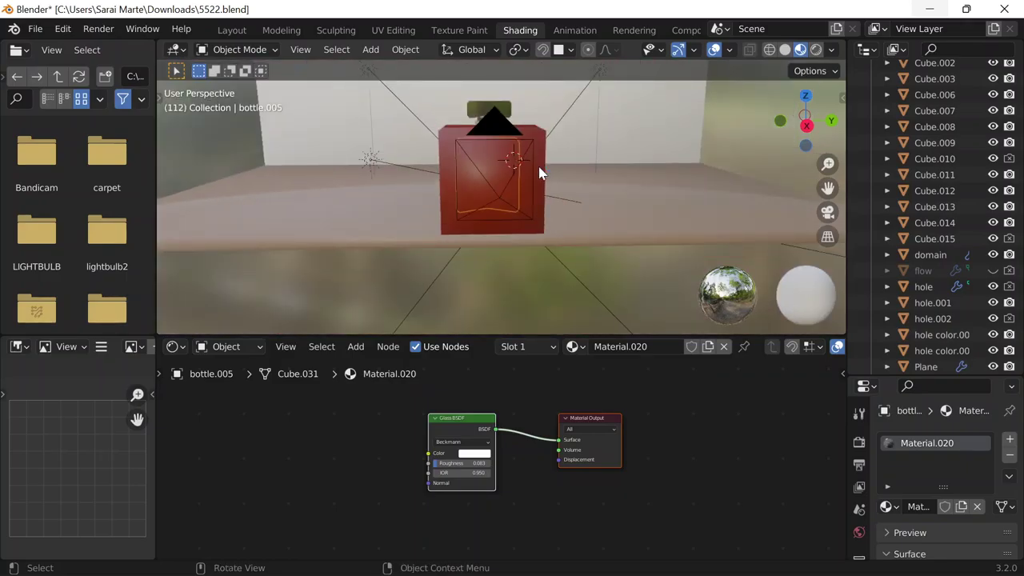
{"action": "middle_click_drag", "start_coordinate": [539, 173], "coordinate": [559, 120]}
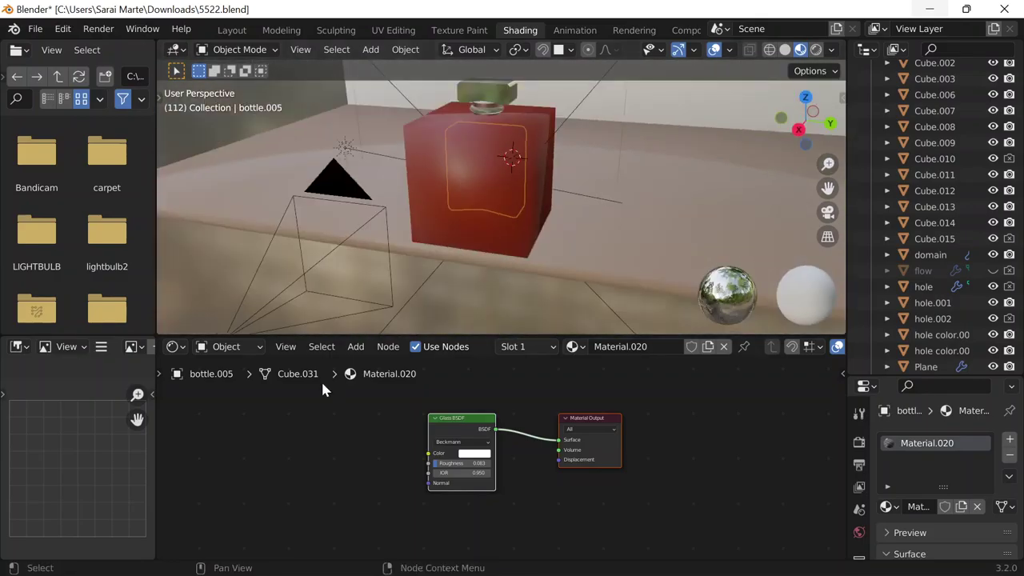
{"action": "left_click", "coordinate": [523, 179]}
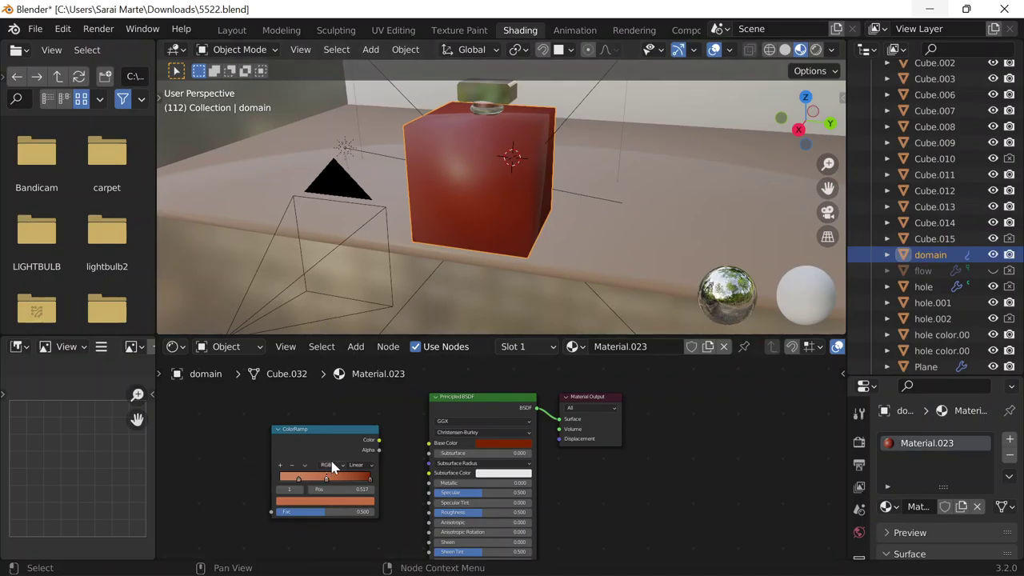
Try Constant and Cardinal interpolation on the domain material's ColorRamp.
{"action": "left_click", "coordinate": [355, 469]}
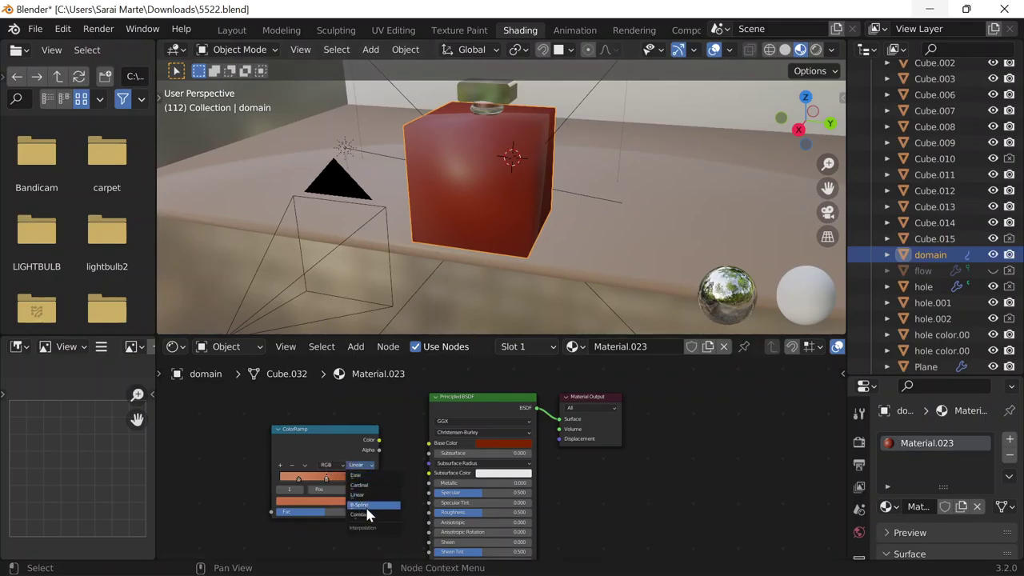
{"action": "left_click", "coordinate": [367, 521]}
{"action": "left_click", "coordinate": [358, 465]}
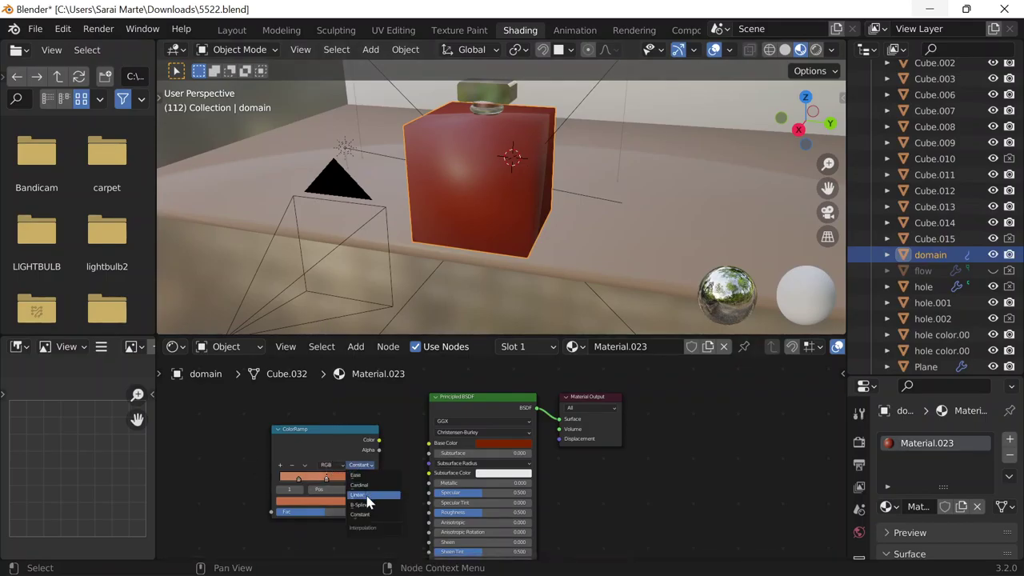
{"action": "left_click", "coordinate": [362, 485]}
{"action": "middle_click_drag", "start_coordinate": [528, 242], "coordinate": [589, 195]}
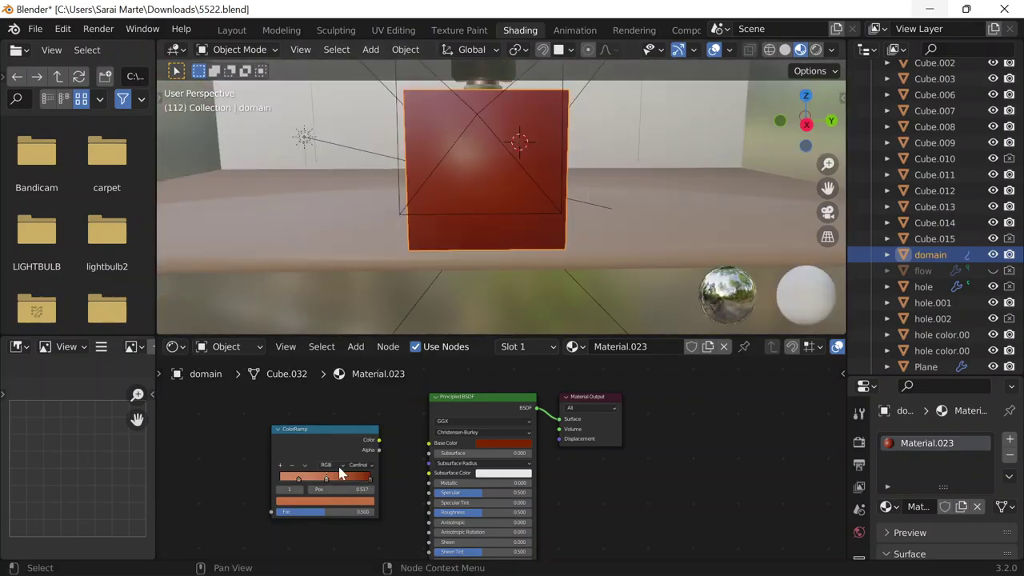
Connect the ColorRamp's Color output to the Principled BSDF's Base Color and inspect the domain with its material reselected.
{"action": "left_click_drag", "start_coordinate": [379, 439], "coordinate": [431, 452]}
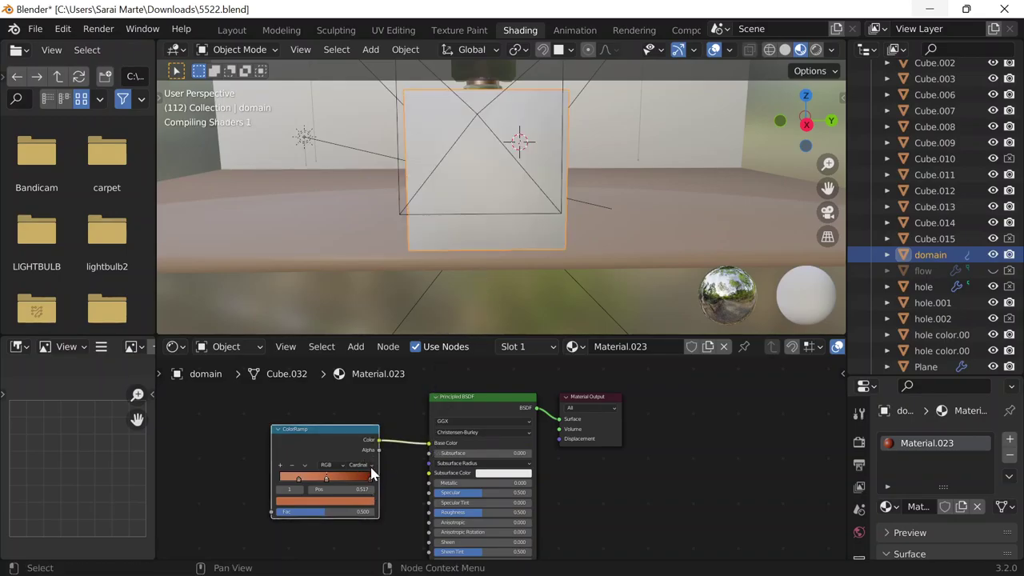
{"action": "left_click", "coordinate": [551, 103]}
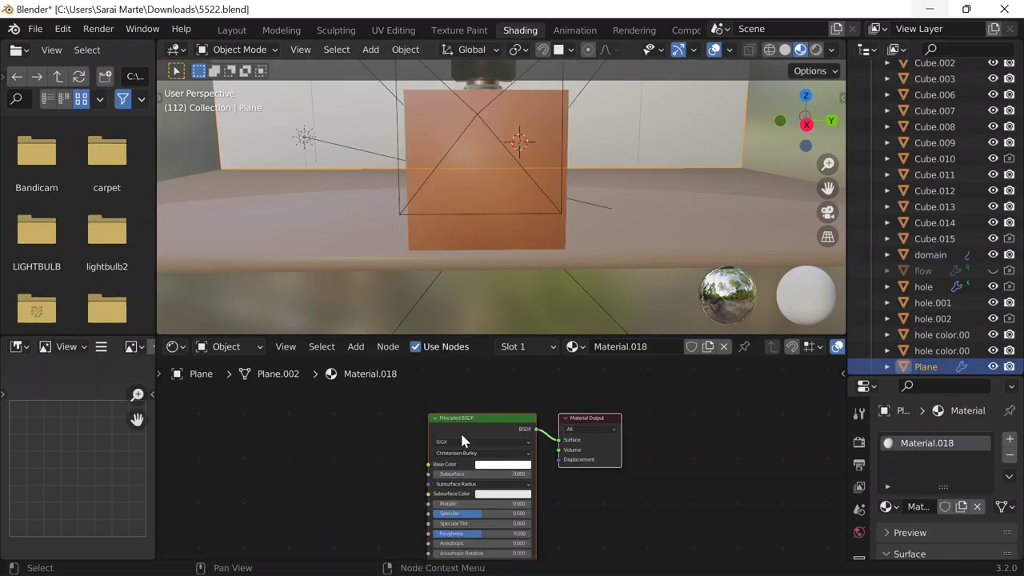
{"action": "left_click", "coordinate": [510, 207]}
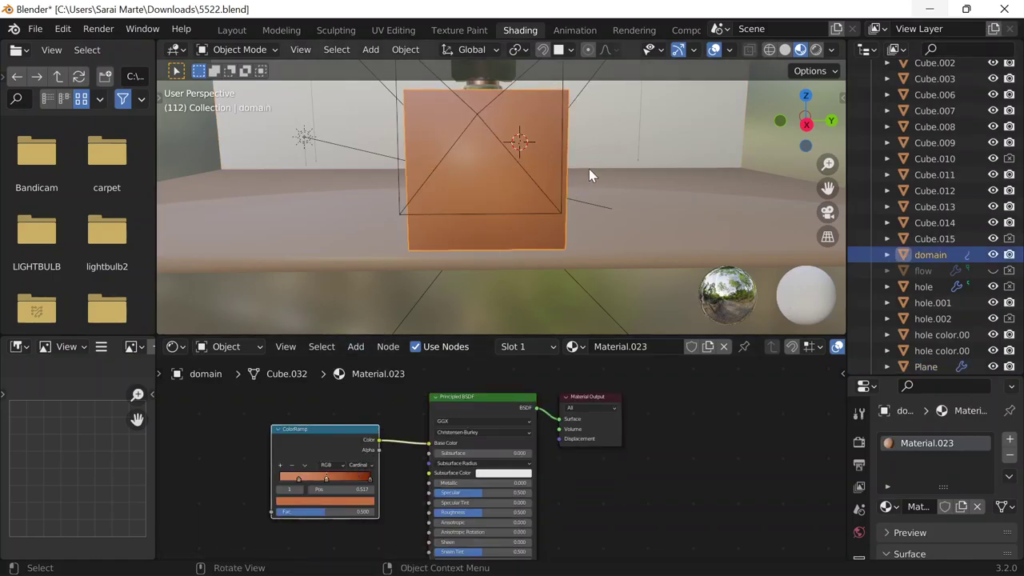
{"action": "middle_click_drag", "start_coordinate": [589, 175], "coordinate": [578, 276]}
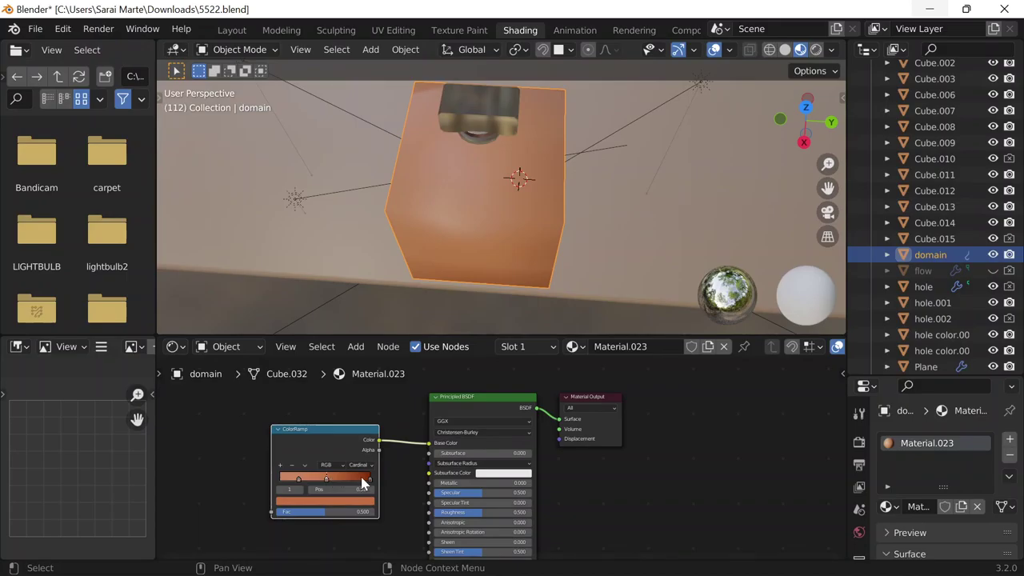
Shift the ColorRamp stops toward the start, with the first stop at position 0.033, and set the interpolation to Linear.
{"action": "left_click_drag", "start_coordinate": [368, 480], "coordinate": [280, 482]}
{"action": "left_click", "coordinate": [298, 479]}
{"action": "left_click", "coordinate": [359, 465]}
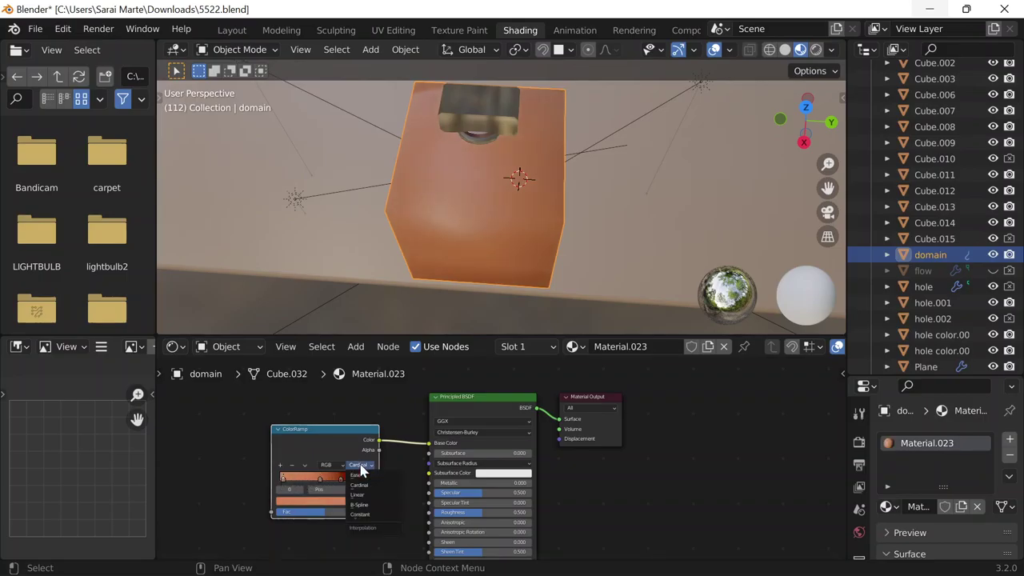
{"action": "left_click", "coordinate": [358, 494]}
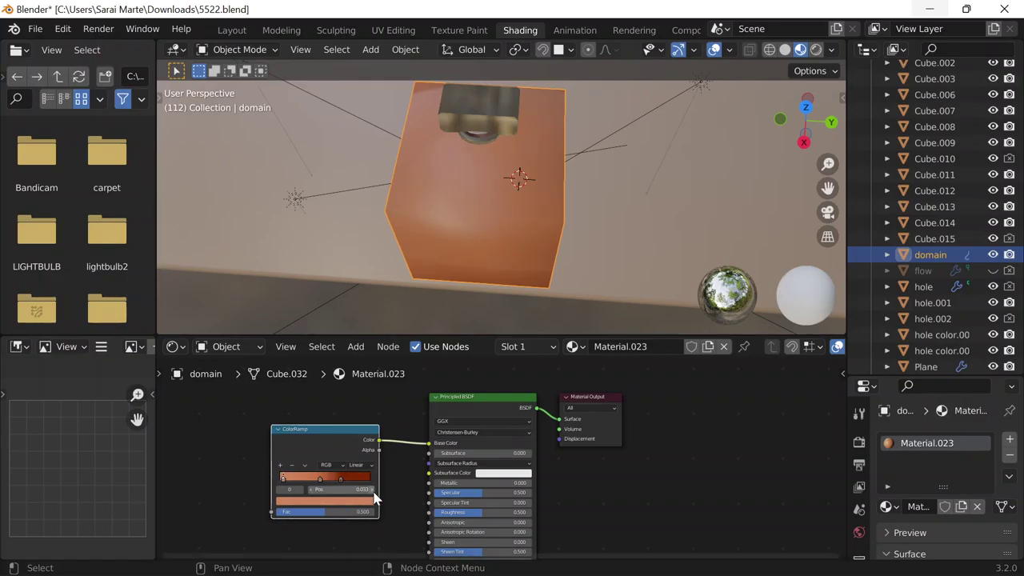
{"action": "scroll", "coordinate": [458, 207], "scroll_direction": "down", "scroll_amount": 3}
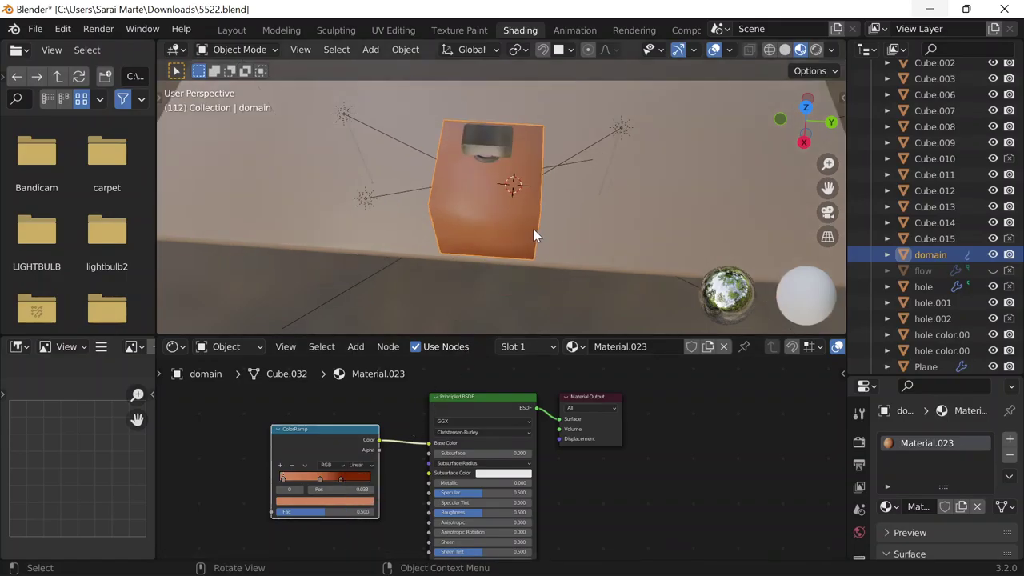
{"action": "scroll", "coordinate": [543, 200], "scroll_direction": "up", "scroll_amount": 4}
{"action": "scroll", "coordinate": [557, 152], "scroll_direction": "down", "scroll_amount": 3}
{"action": "scroll", "coordinate": [558, 153], "scroll_direction": "up", "scroll_amount": 6}
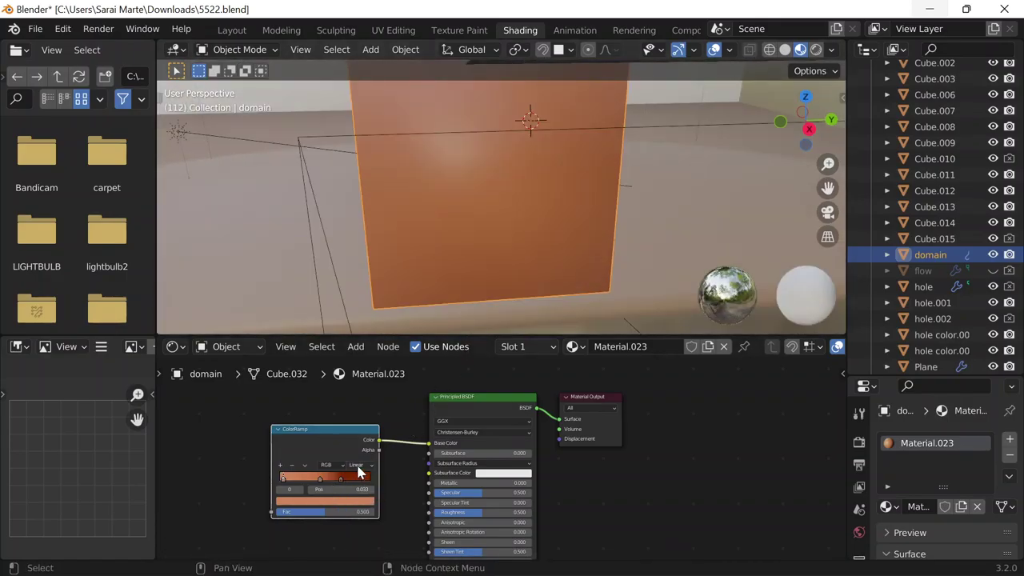
Set the ColorRamp interpolation to Constant and check the colour on the domain.
{"action": "left_click", "coordinate": [358, 471]}
{"action": "left_click", "coordinate": [376, 514]}
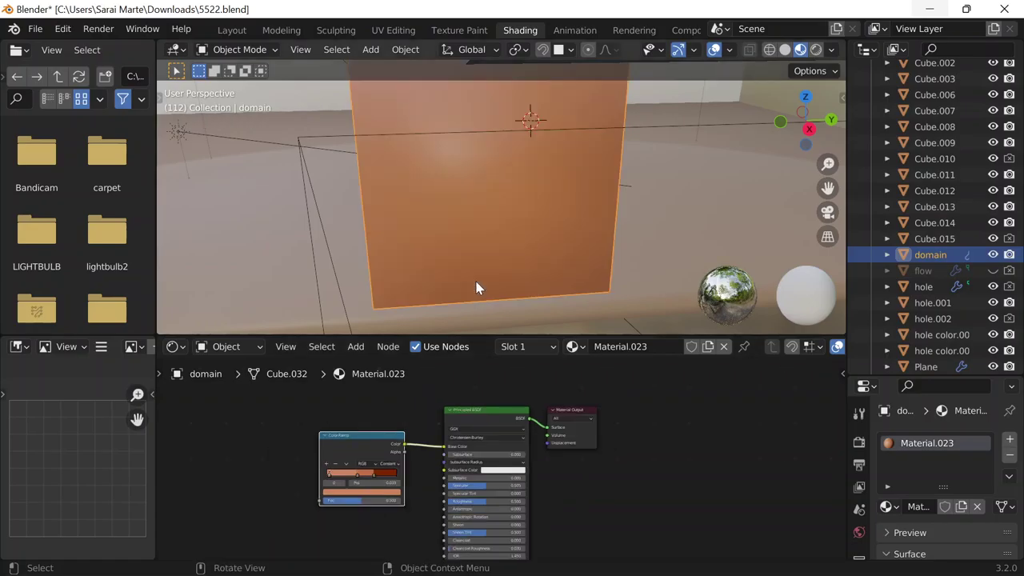
{"action": "scroll", "coordinate": [480, 280], "scroll_direction": "down", "scroll_amount": 5}
{"action": "mouse_move", "coordinate": [539, 245]}
{"action": "middle_mouse_down"}
{"action": "mouse_move", "coordinate": [480, 279]}
{"action": "mouse_move", "coordinate": [393, 268]}
{"action": "mouse_move", "coordinate": [511, 197]}
{"action": "mouse_move", "coordinate": [523, 237]}
{"action": "middle_mouse_up"}
{"action": "scroll", "coordinate": [523, 237], "scroll_direction": "up", "scroll_amount": 3}
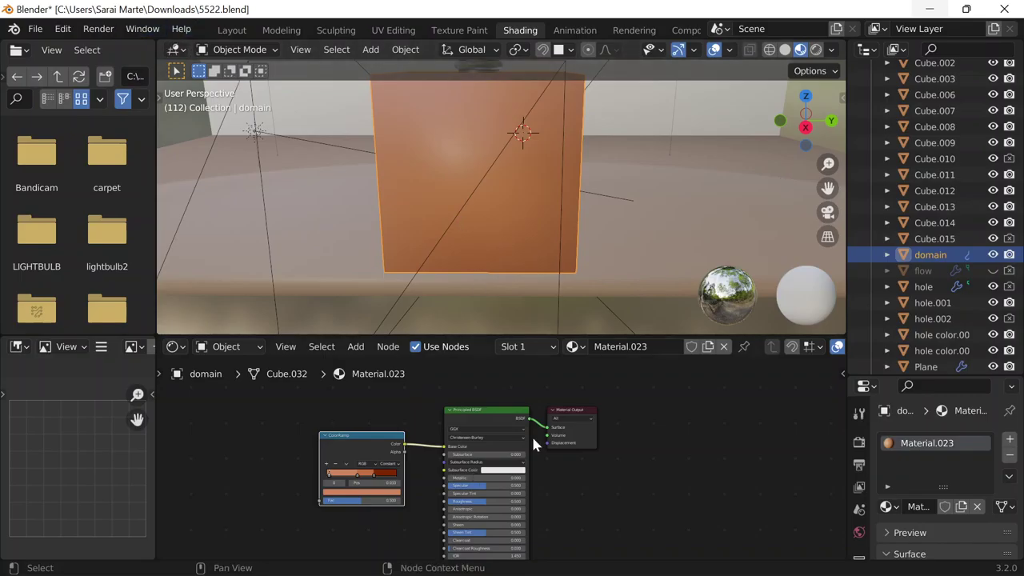
{"action": "scroll", "coordinate": [529, 439], "scroll_direction": "up", "scroll_amount": 2}
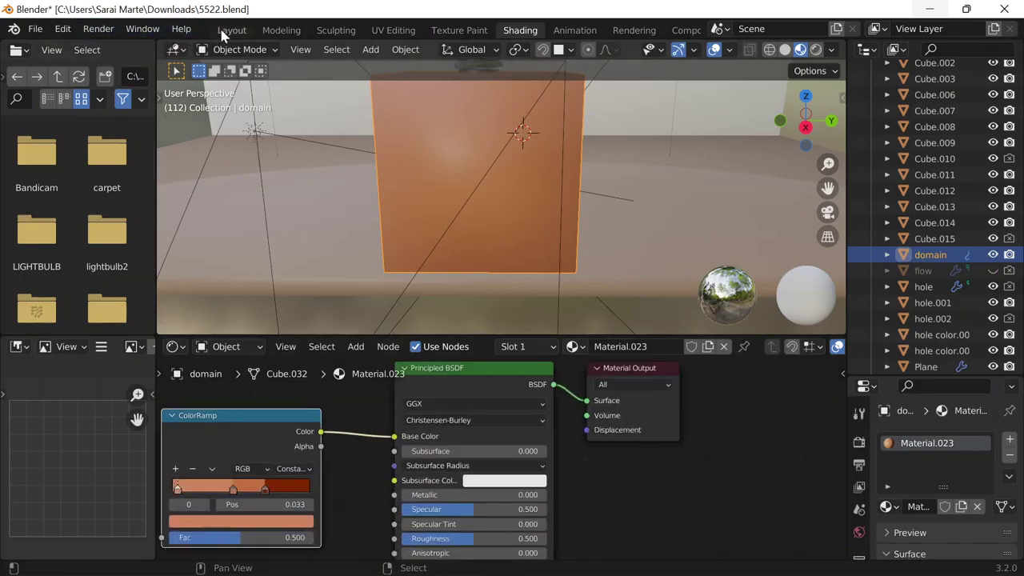
Switch to the Layout workspace, set the current frame to 0 and enlarge the timeline.
{"action": "left_click", "coordinate": [230, 30]}
{"action": "scroll", "coordinate": [491, 330], "scroll_direction": "down", "scroll_amount": 3}
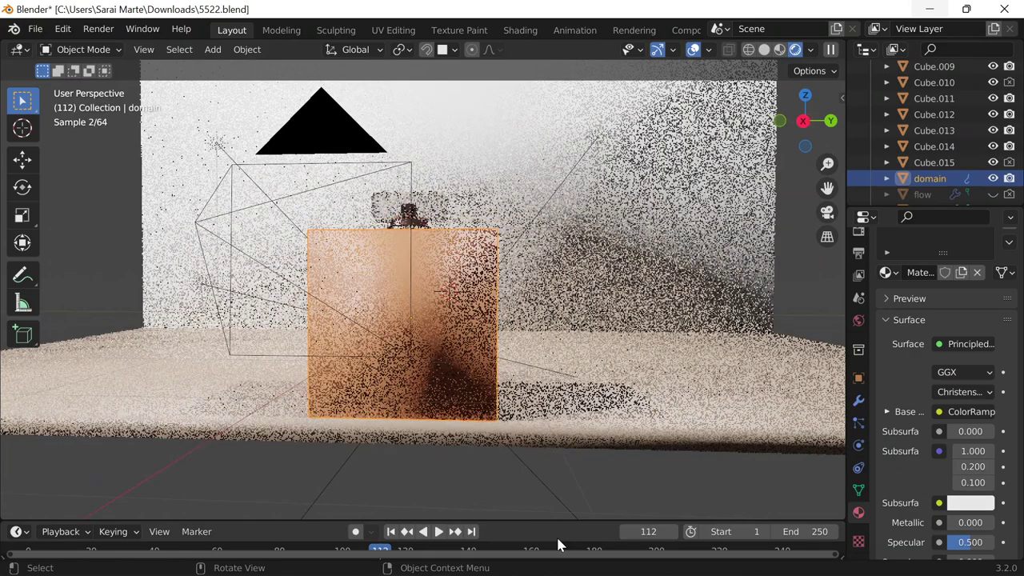
{"action": "left_click", "coordinate": [646, 532]}
{"action": "type", "text": "0"}
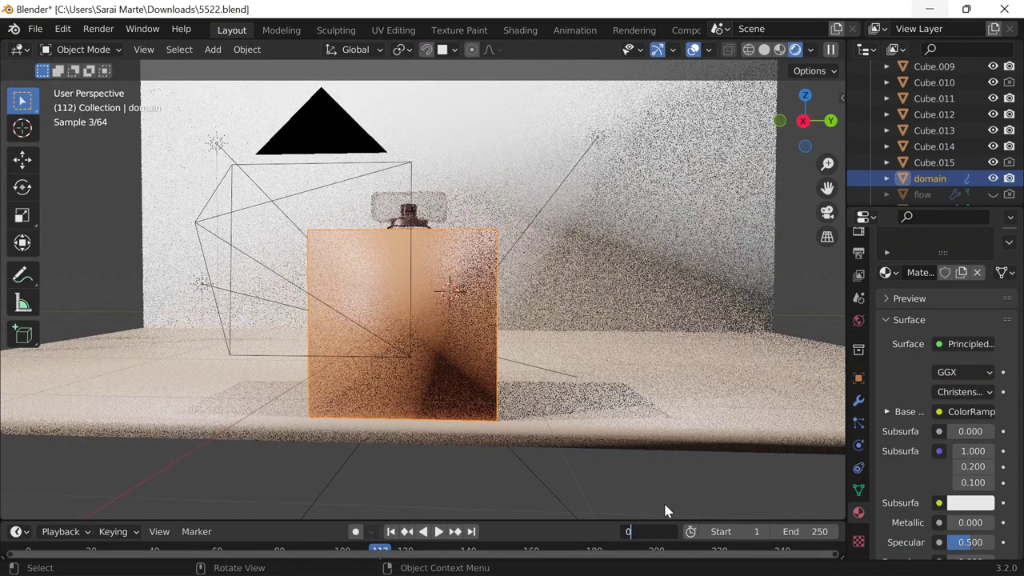
{"action": "key", "text": "Return"}
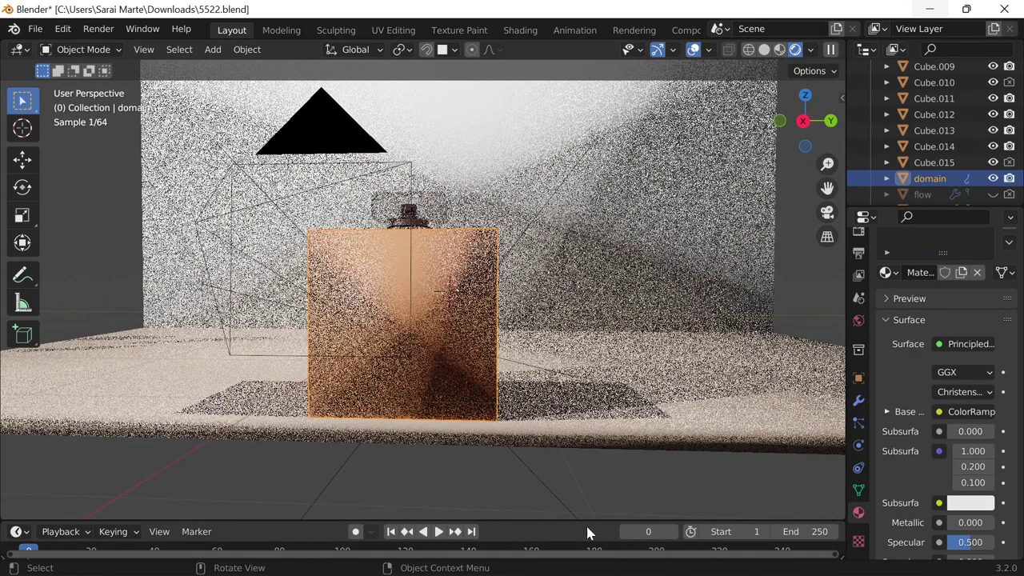
{"action": "left_click_drag", "start_coordinate": [586, 520], "coordinate": [583, 452]}
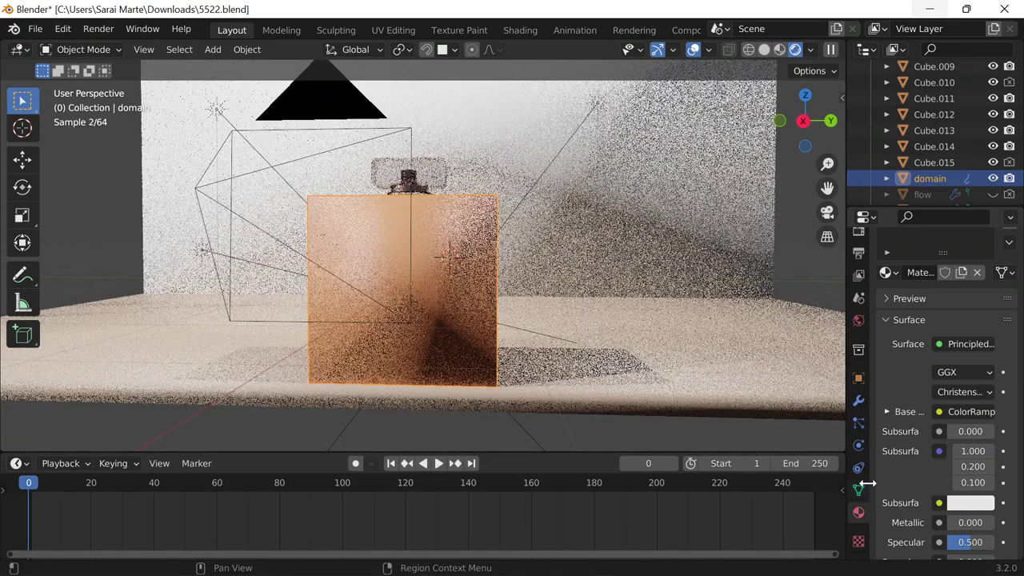
Show the fluid cache settings in the domain's physics properties and save the file.
{"action": "left_click", "coordinate": [859, 469]}
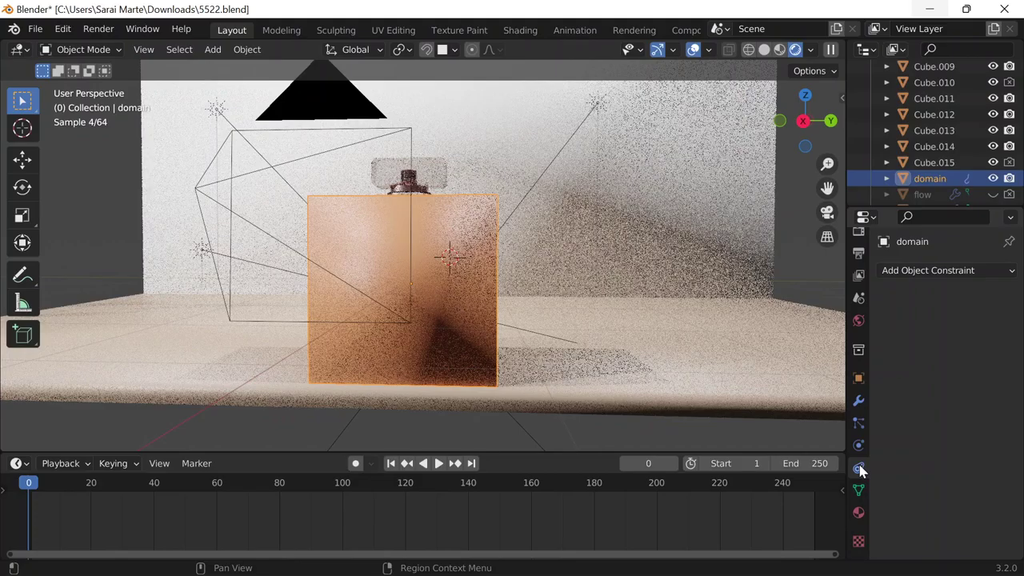
{"action": "left_click", "coordinate": [858, 445]}
{"action": "scroll", "coordinate": [939, 451], "scroll_direction": "down", "scroll_amount": 6}
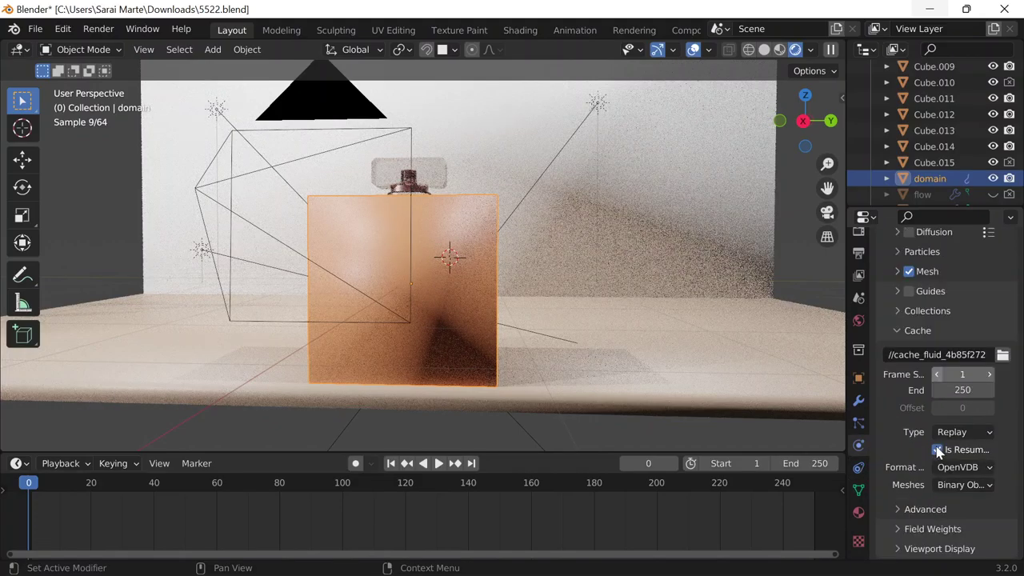
{"action": "key", "text": "ctrl+s"}
Choose Replay as the domain's cache type and play the fluid simulation from frame 0.
{"action": "left_click", "coordinate": [951, 432]}
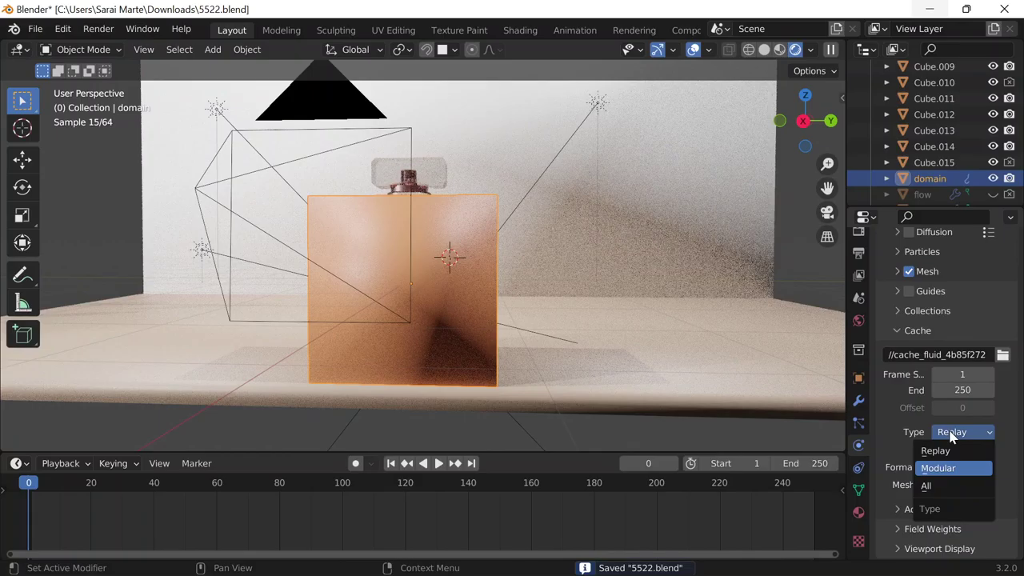
{"action": "left_click", "coordinate": [934, 450]}
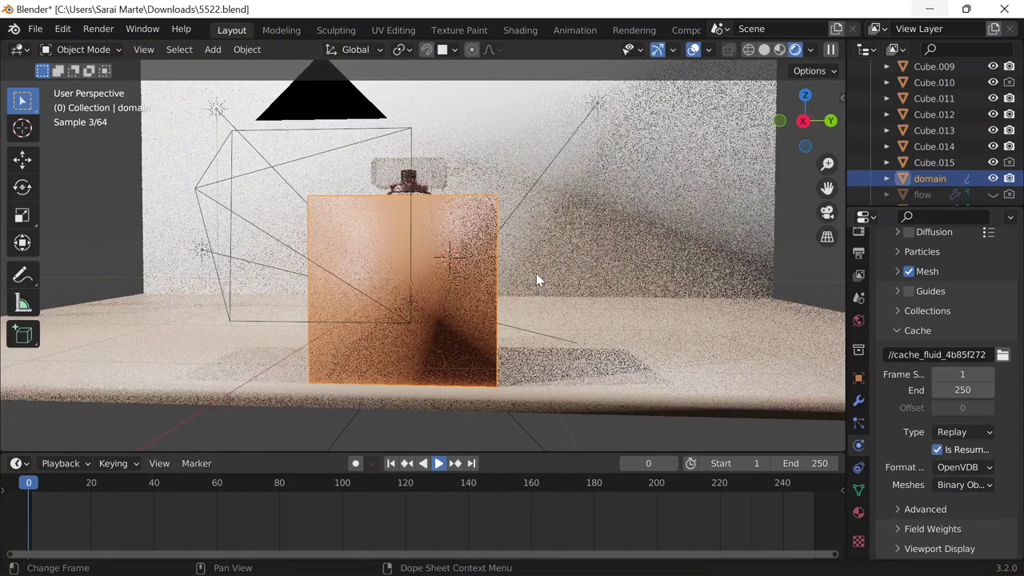
{"action": "key", "text": "space"}
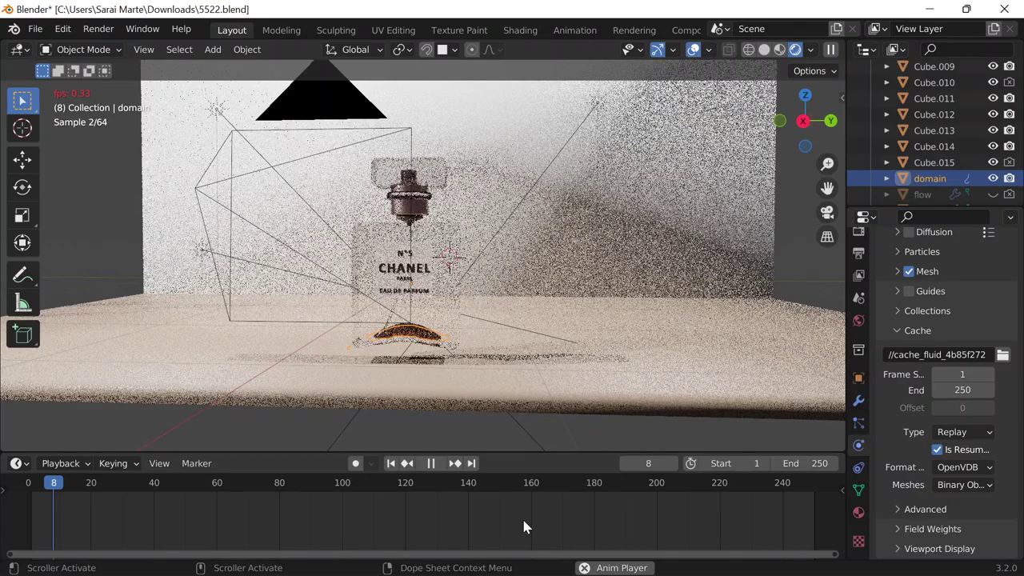
Switch to the Chrome browser and bring up the unfiltered Blender Library gallery in Notion.
{"action": "mouse_move", "coordinate": [424, 569]}
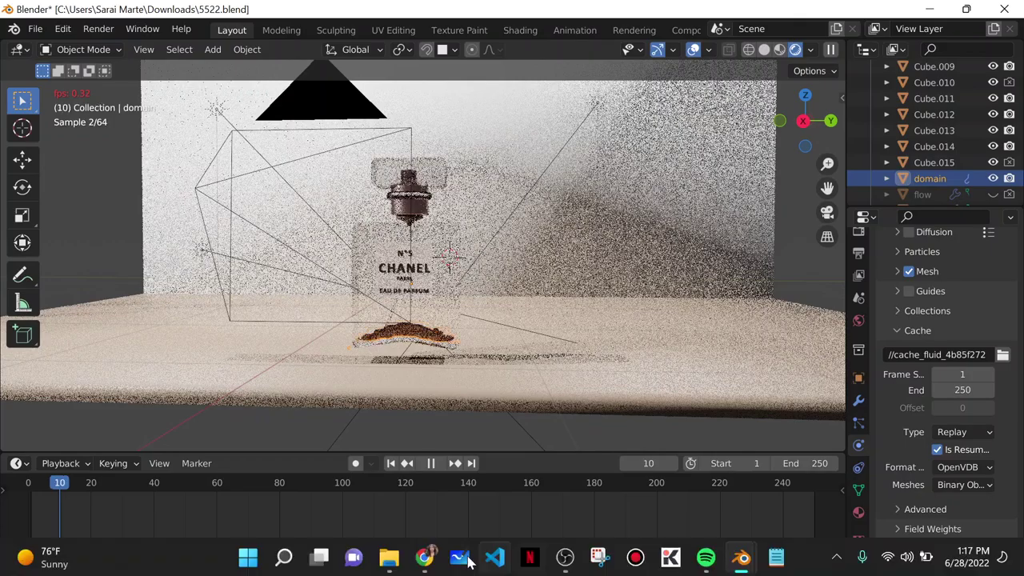
{"action": "left_click", "coordinate": [424, 558]}
{"action": "scroll", "coordinate": [429, 272], "scroll_direction": "up", "scroll_amount": 5}
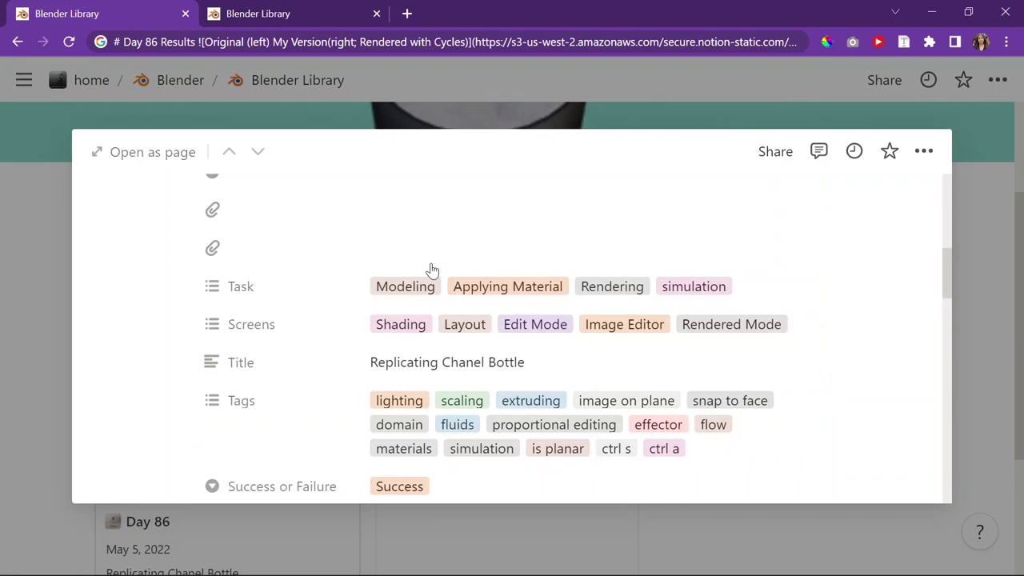
{"action": "key", "text": "ctrl+Tab"}
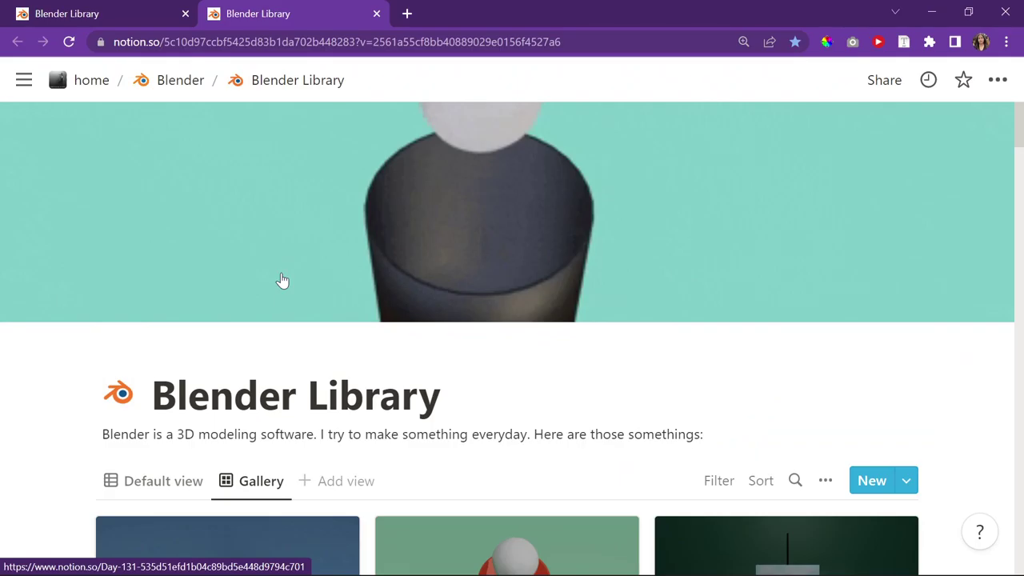
Look through the Blender Library gallery for an earlier bottle fluid simulation and open the Day 74 Glass Bottle Milk Sim entry.
{"action": "scroll", "coordinate": [282, 280], "scroll_direction": "down", "scroll_amount": 4}
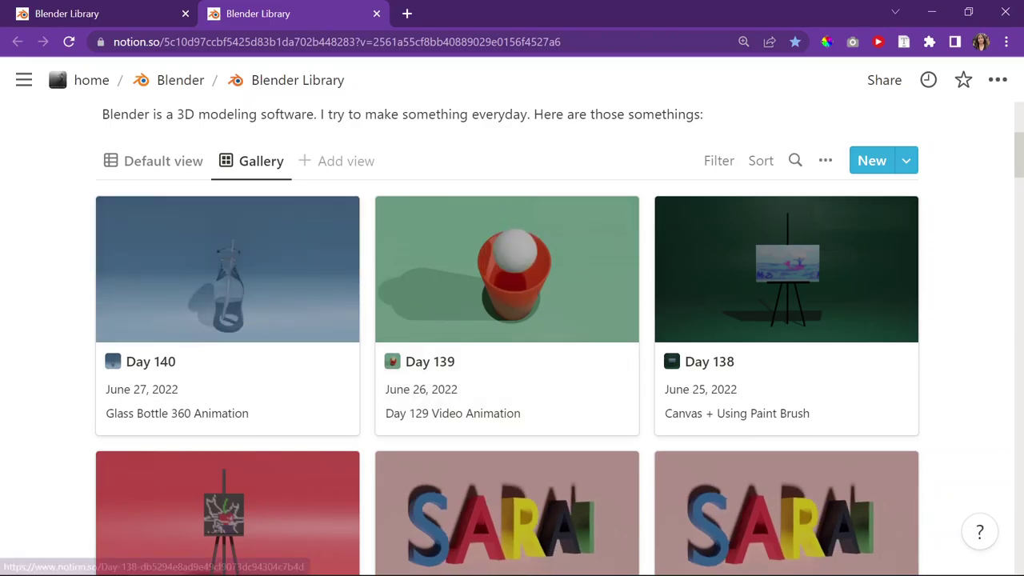
{"action": "scroll", "coordinate": [555, 297], "scroll_direction": "down", "scroll_amount": 10}
{"action": "scroll", "coordinate": [555, 296], "scroll_direction": "down", "scroll_amount": 15}
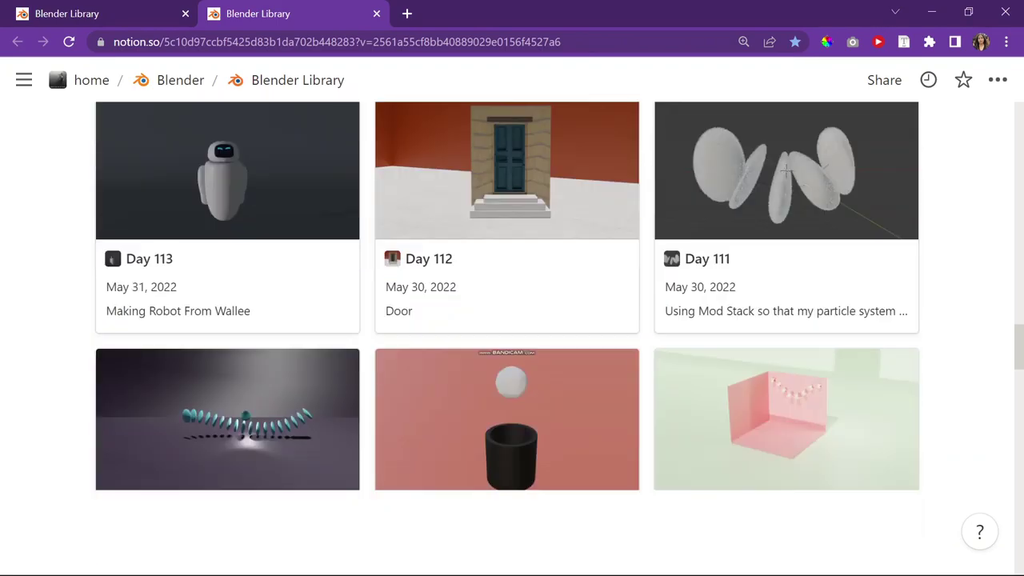
{"action": "scroll", "coordinate": [440, 290], "scroll_direction": "down", "scroll_amount": 3}
{"action": "scroll", "coordinate": [440, 289], "scroll_direction": "down", "scroll_amount": 10}
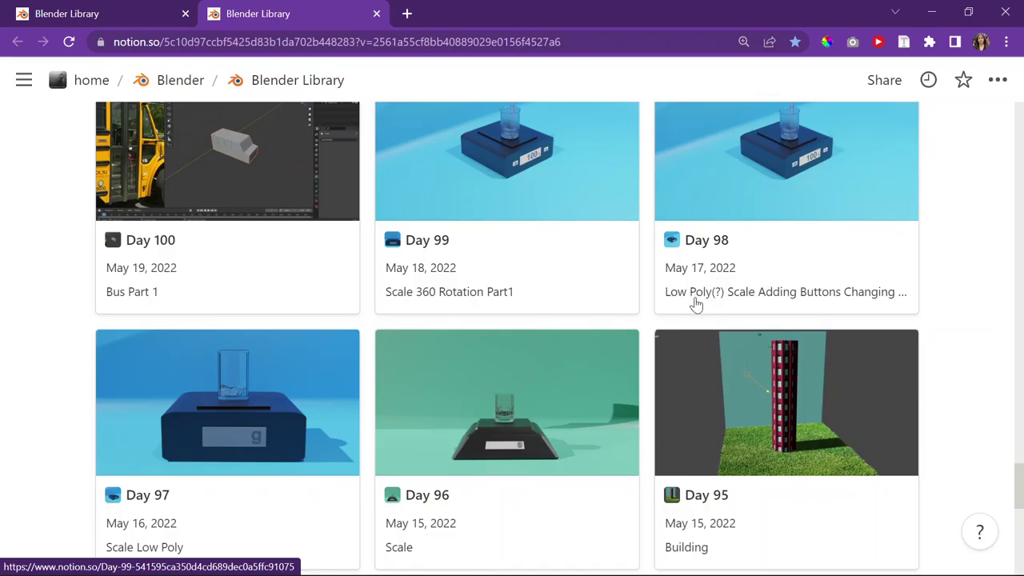
{"action": "scroll", "coordinate": [855, 245], "scroll_direction": "down", "scroll_amount": 7}
{"action": "scroll", "coordinate": [855, 245], "scroll_direction": "down", "scroll_amount": 4}
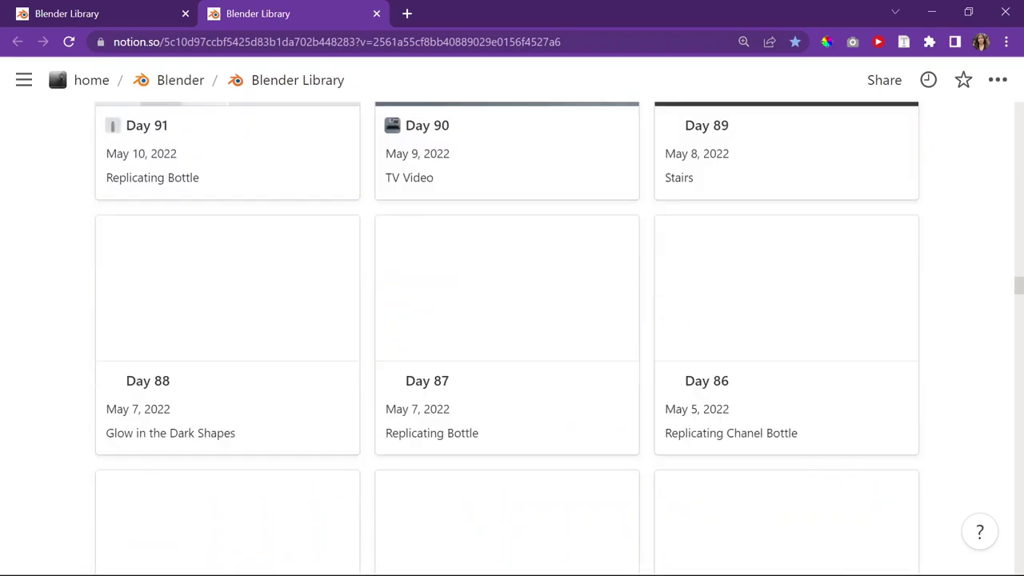
{"action": "scroll", "coordinate": [919, 224], "scroll_direction": "up", "scroll_amount": 7}
{"action": "scroll", "coordinate": [920, 224], "scroll_direction": "down", "scroll_amount": 10}
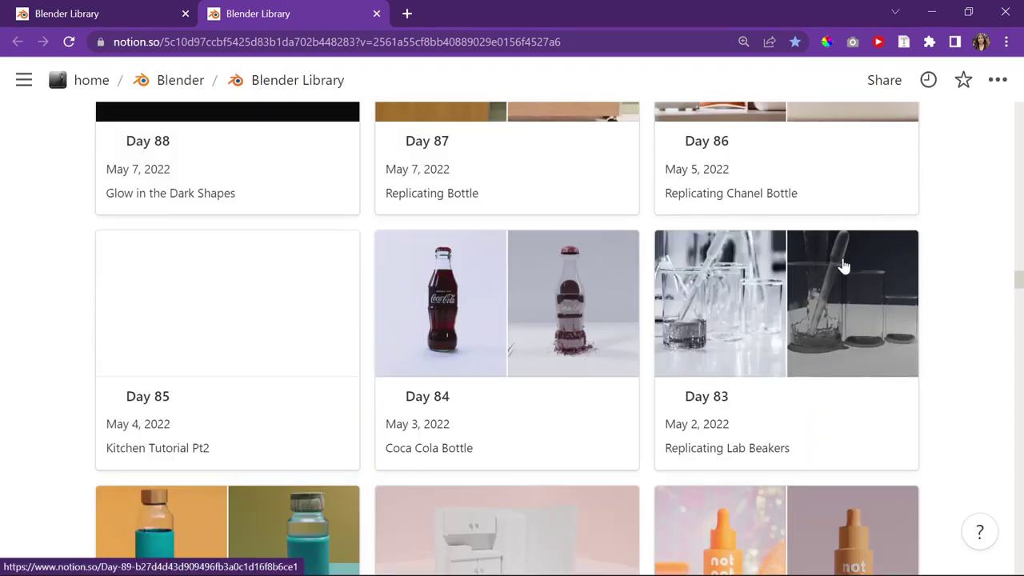
{"action": "scroll", "coordinate": [856, 262], "scroll_direction": "up", "scroll_amount": 1}
{"action": "scroll", "coordinate": [901, 245], "scroll_direction": "down", "scroll_amount": 5}
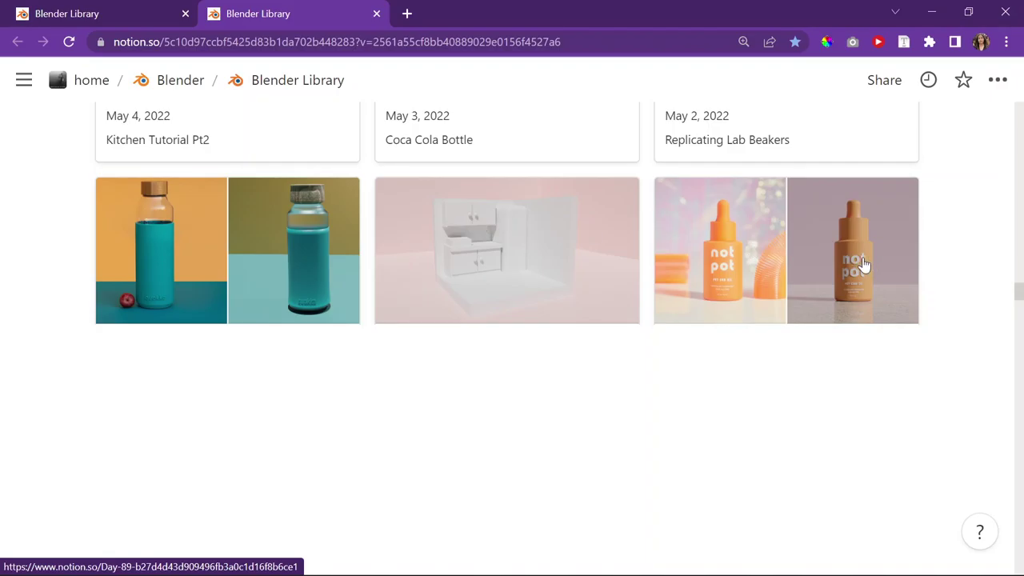
{"action": "scroll", "coordinate": [954, 243], "scroll_direction": "down", "scroll_amount": 15}
{"action": "scroll", "coordinate": [507, 320], "scroll_direction": "up", "scroll_amount": 12}
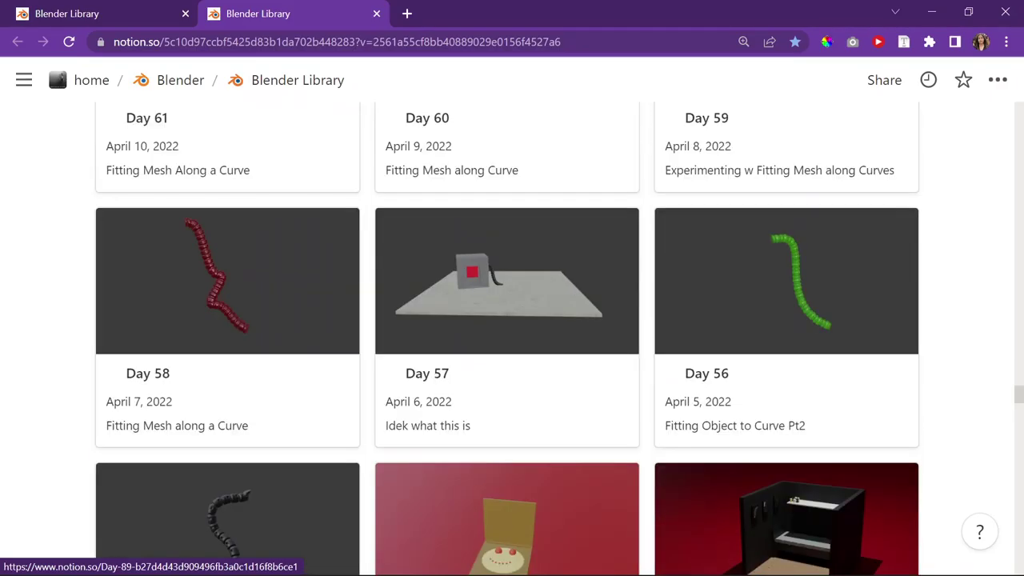
{"action": "scroll", "coordinate": [507, 320], "scroll_direction": "up", "scroll_amount": 10}
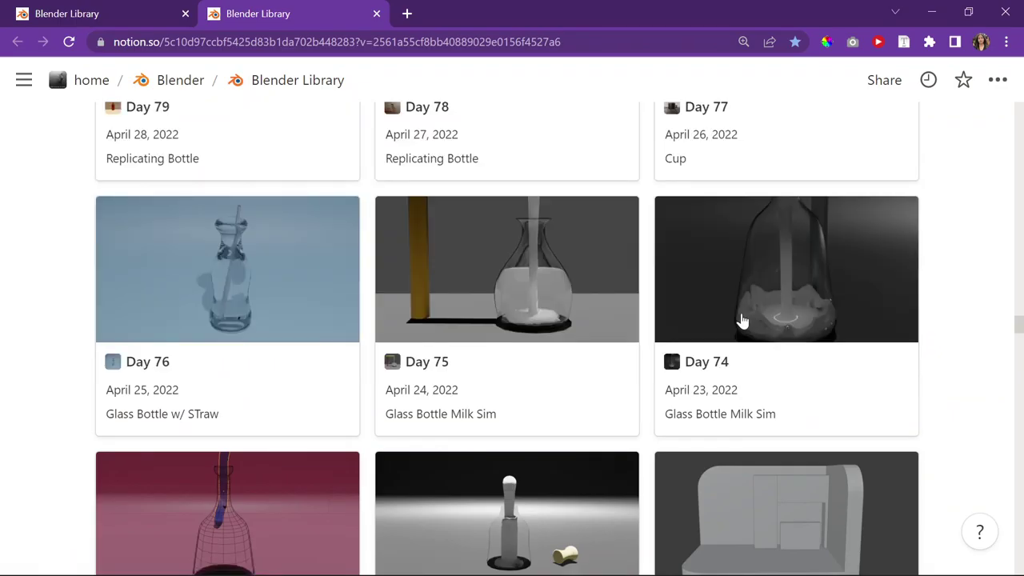
{"action": "left_click", "coordinate": [743, 320]}
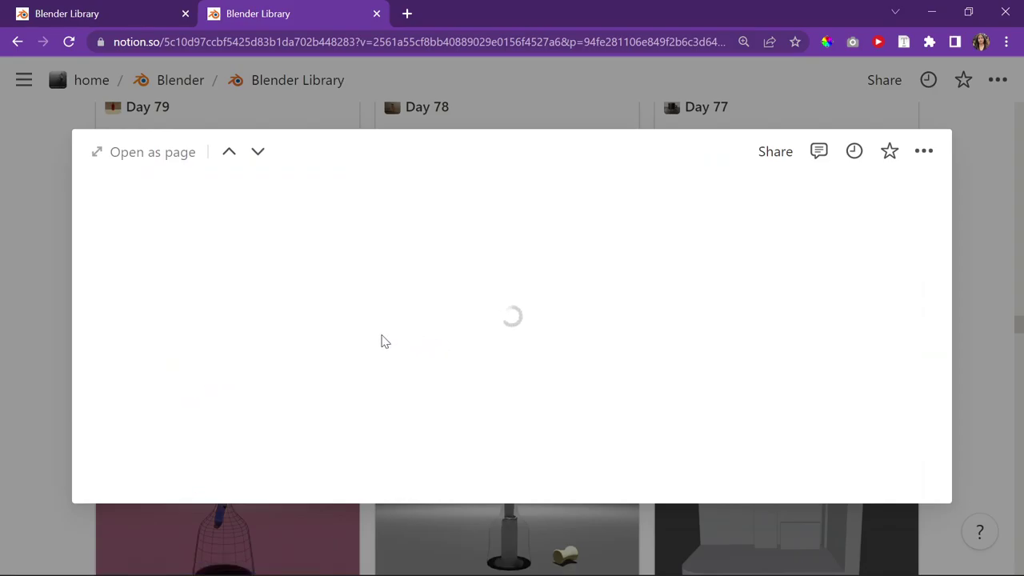
Duplicate the Day 74 entry's address into a new browser tab and return to its preview.
{"action": "scroll", "coordinate": [381, 337], "scroll_direction": "down", "scroll_amount": 4}
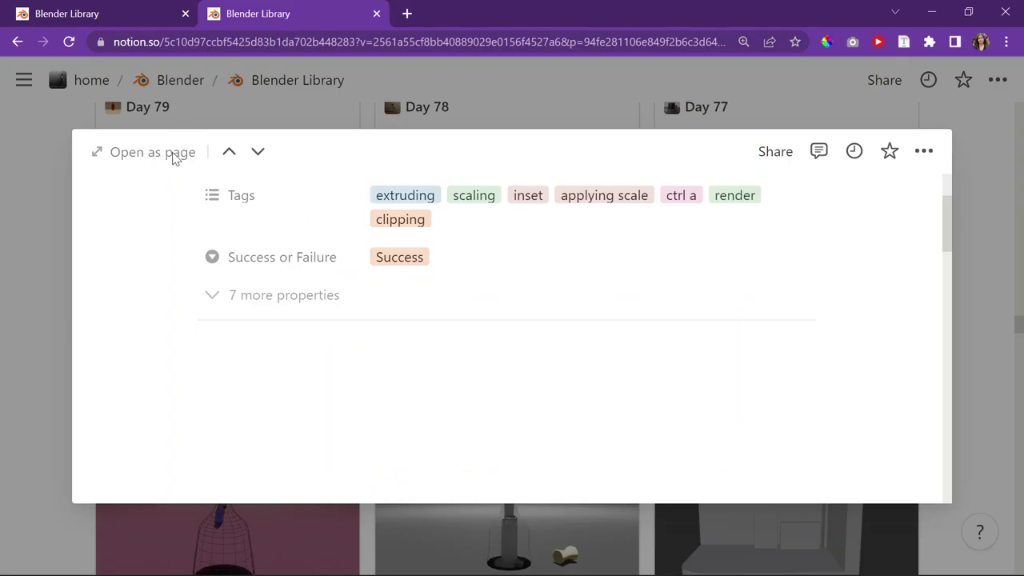
{"action": "left_click", "coordinate": [201, 42]}
{"action": "key", "text": "alt+Return"}
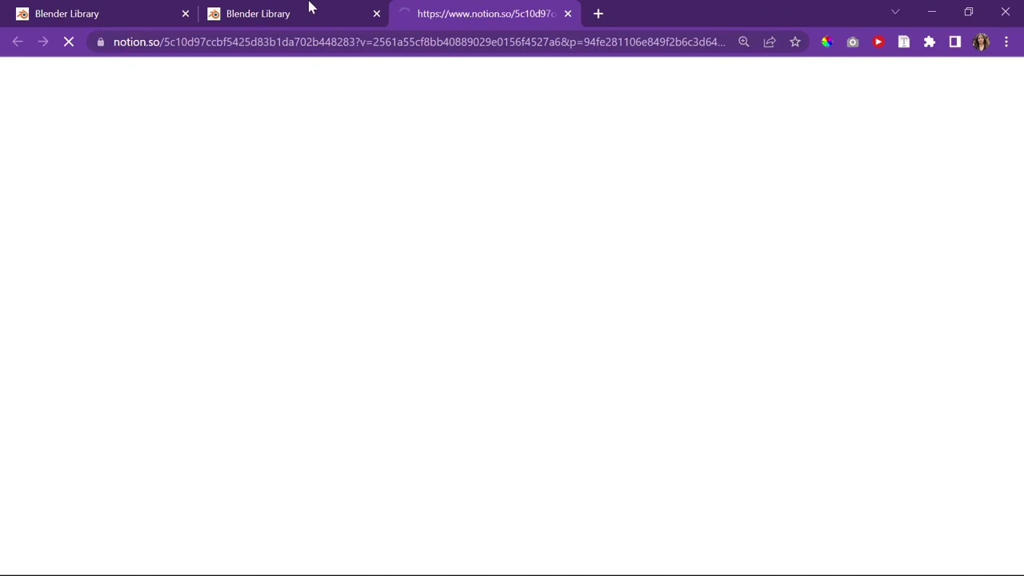
{"action": "left_click", "coordinate": [276, 14]}
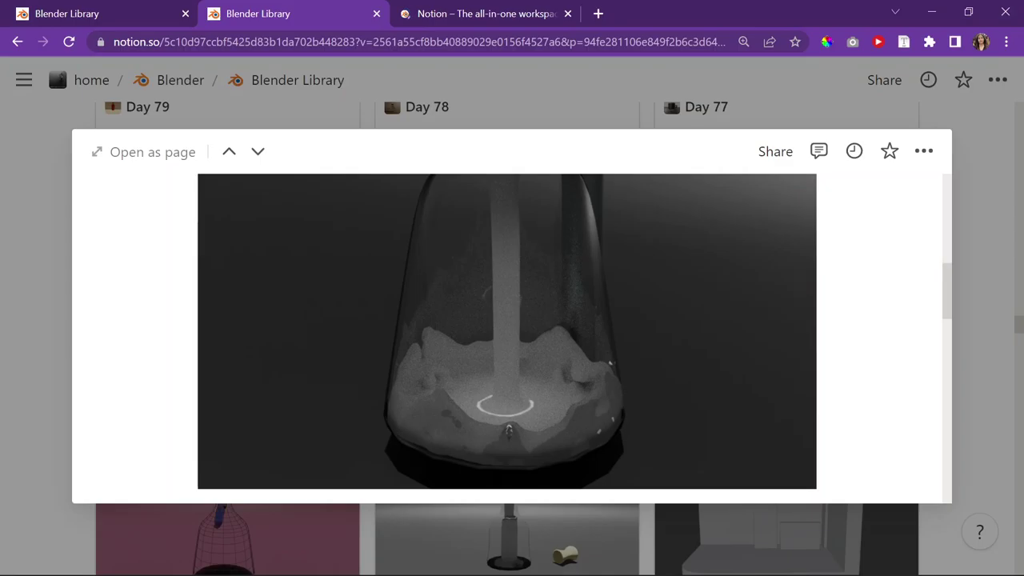
Check the fluid simulation's playback progress in Blender and return to the Day 74 preview in the browser.
{"action": "mouse_move", "coordinate": [741, 558]}
{"action": "left_click", "coordinate": [694, 488]}
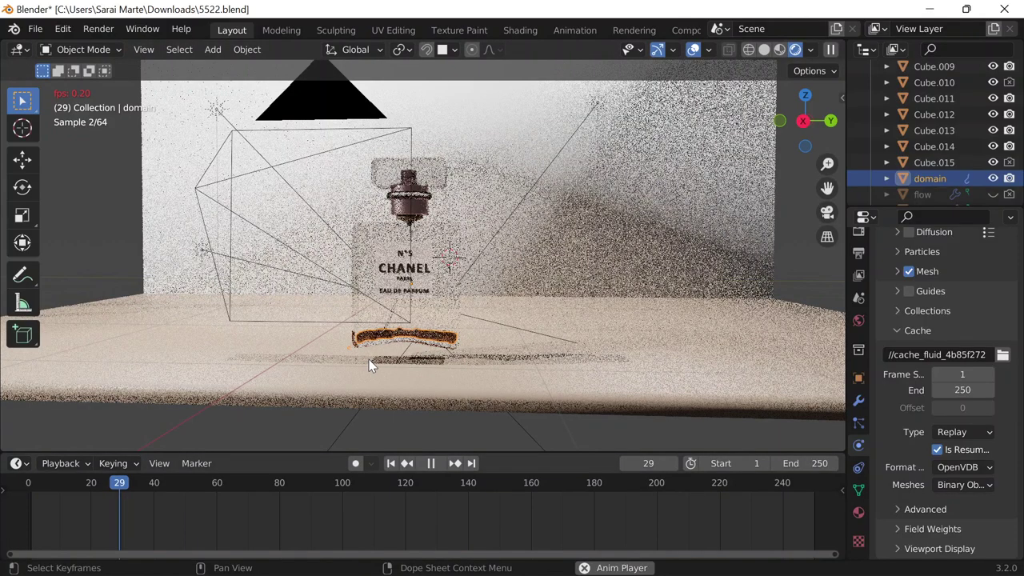
{"action": "key", "text": "alt+Tab"}
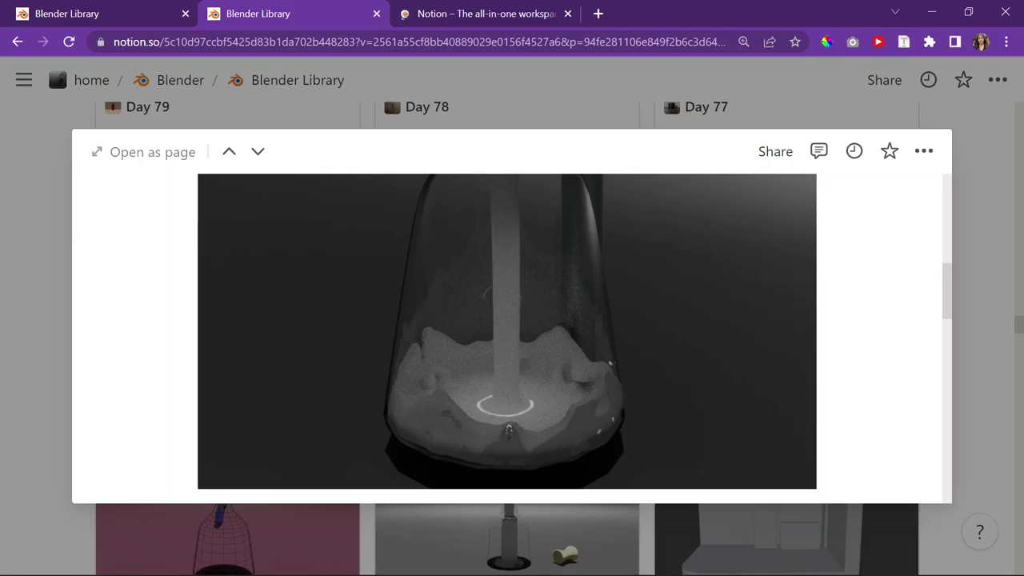
Open the Day 74 entry as a full page and examine its render of milk pouring from the tap into the bottle.
{"action": "scroll", "coordinate": [660, 313], "scroll_direction": "down", "scroll_amount": 1}
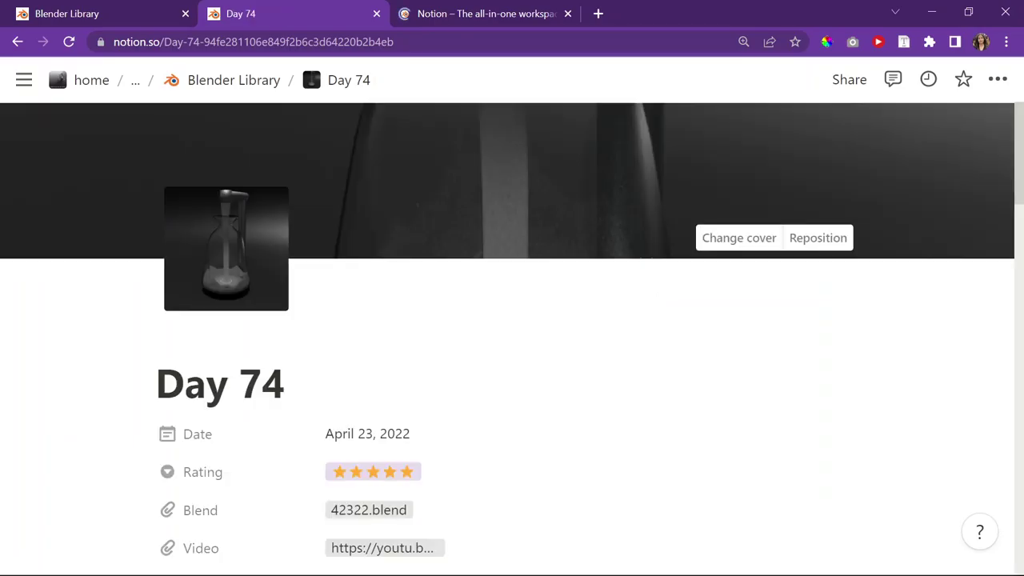
{"action": "scroll", "coordinate": [210, 264], "scroll_direction": "down", "scroll_amount": 7}
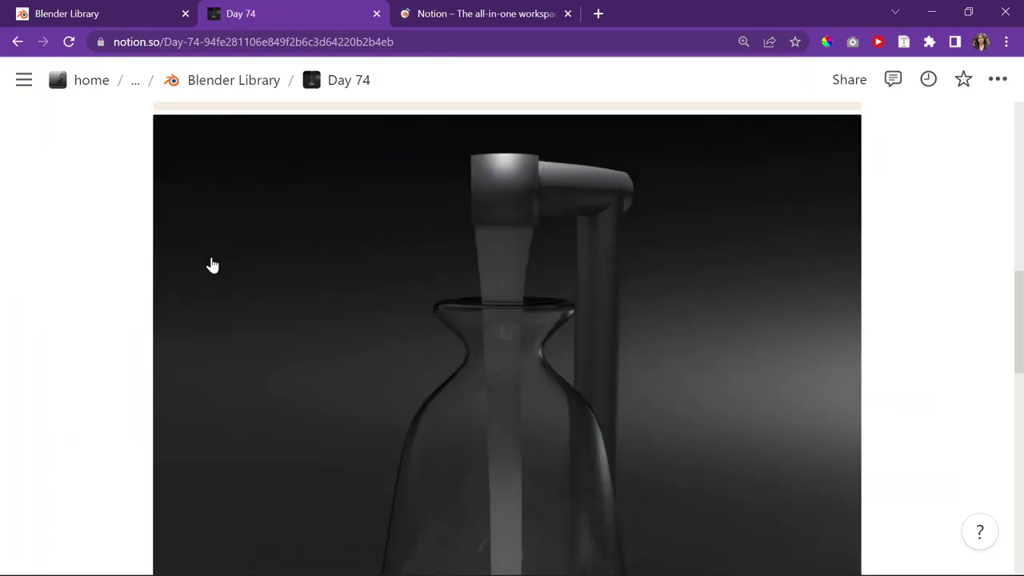
{"action": "scroll", "coordinate": [523, 272], "scroll_direction": "down", "scroll_amount": 1}
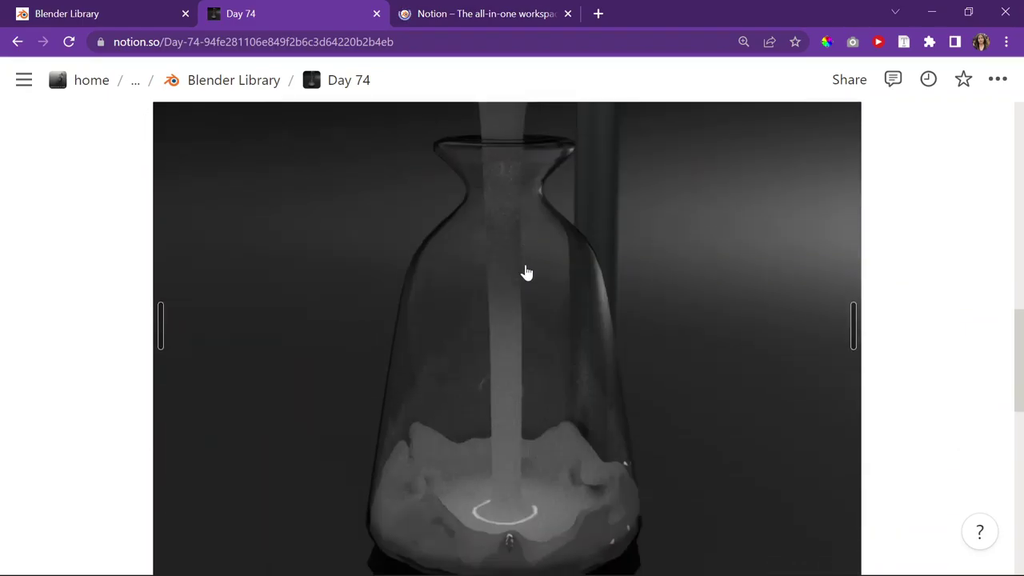
{"action": "scroll", "coordinate": [528, 140], "scroll_direction": "up", "scroll_amount": 1}
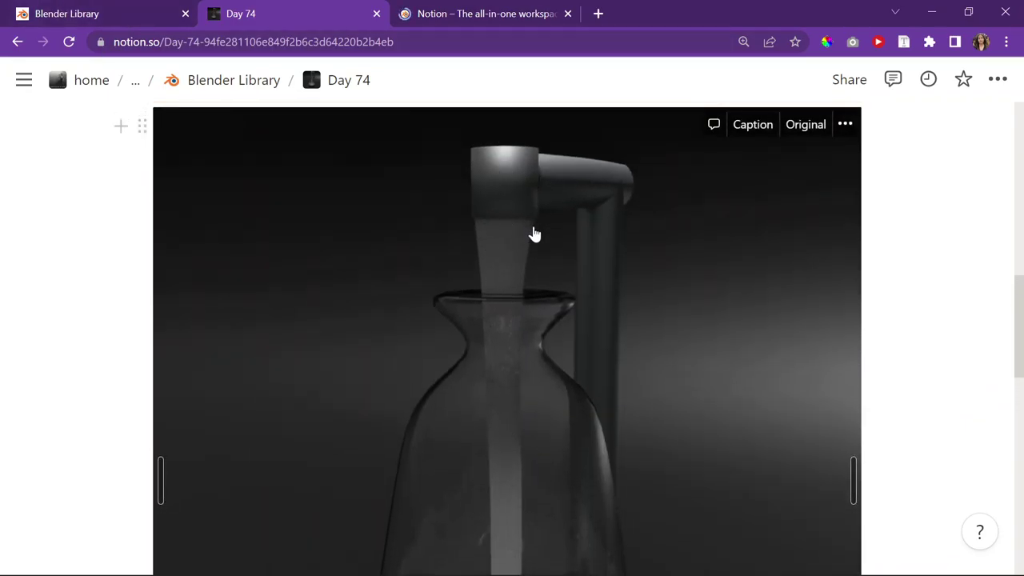
{"action": "scroll", "coordinate": [531, 233], "scroll_direction": "down", "scroll_amount": 1}
{"action": "scroll", "coordinate": [566, 387], "scroll_direction": "down", "scroll_amount": 1}
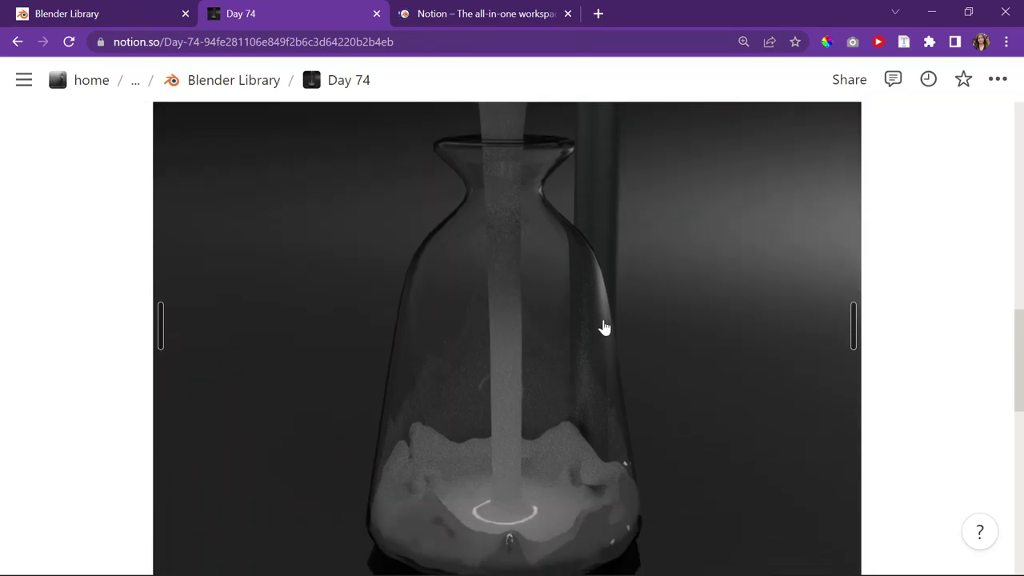
{"action": "scroll", "coordinate": [600, 349], "scroll_direction": "down", "scroll_amount": 1}
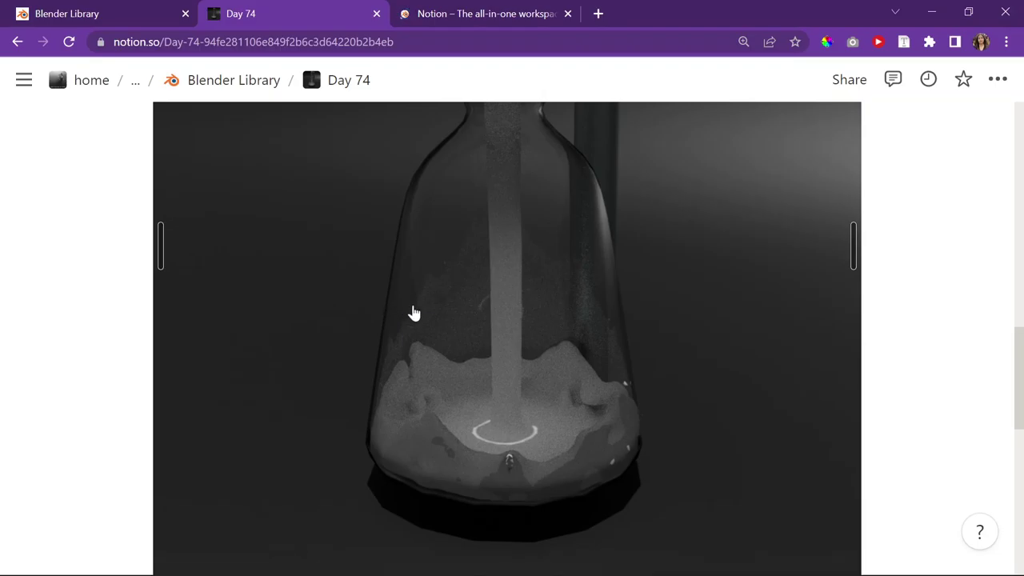
{"action": "scroll", "coordinate": [514, 166], "scroll_direction": "up", "scroll_amount": 1}
{"action": "scroll", "coordinate": [504, 183], "scroll_direction": "up", "scroll_amount": 2}
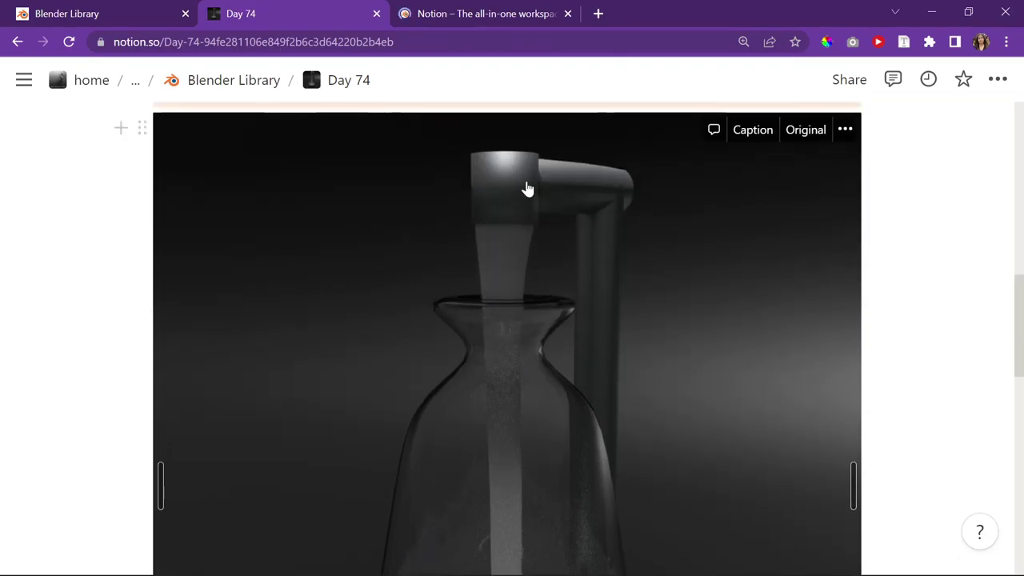
Clear the "day 86" search from the Blender Library gallery and return to the Day 74 page.
{"action": "left_click", "coordinate": [156, 9]}
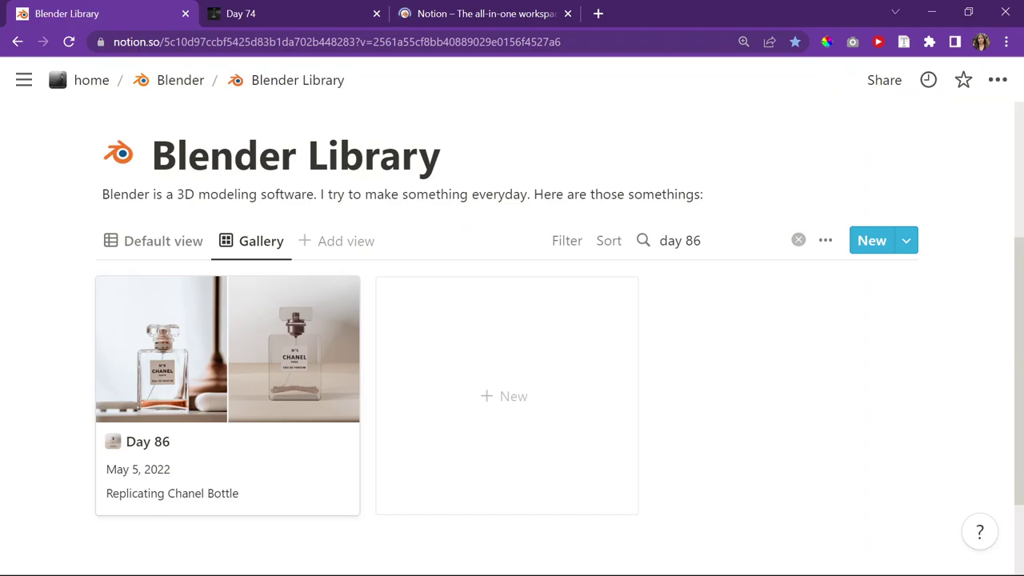
{"action": "left_click", "coordinate": [798, 240]}
{"action": "left_click", "coordinate": [414, 6]}
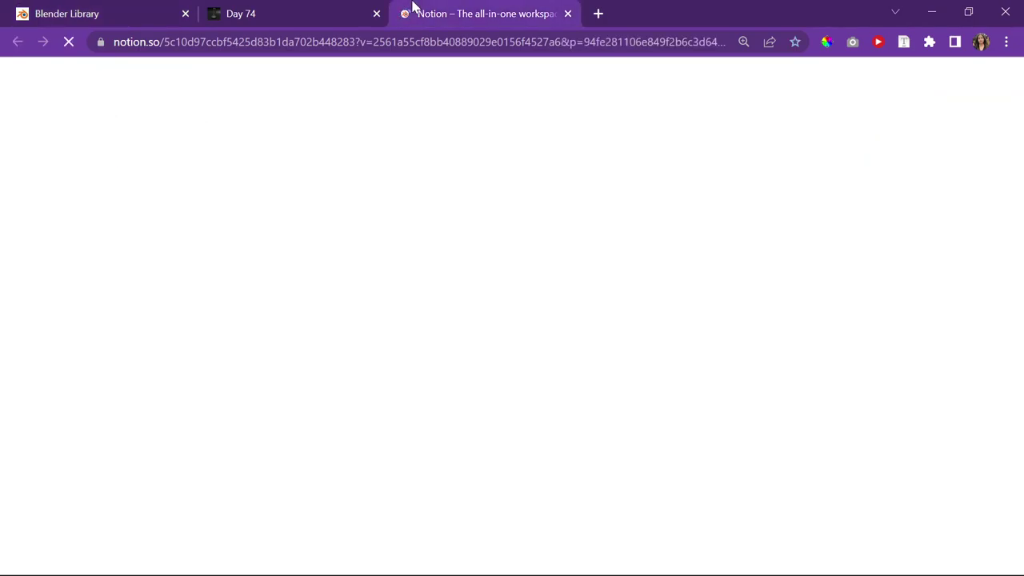
{"action": "left_click", "coordinate": [104, 8]}
{"action": "left_click", "coordinate": [449, 8]}
{"action": "left_click", "coordinate": [83, 8]}
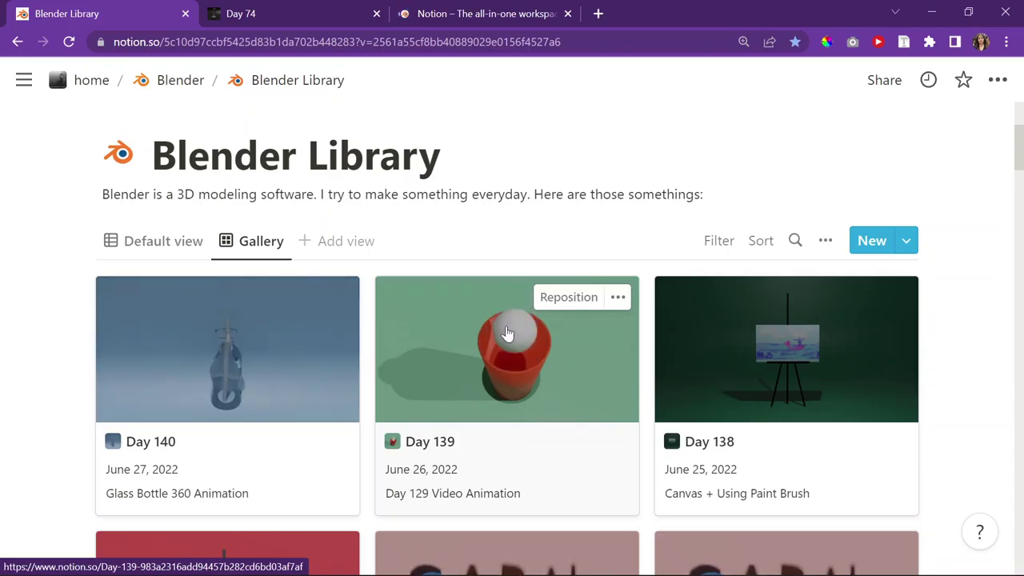
{"action": "left_click", "coordinate": [266, 8]}
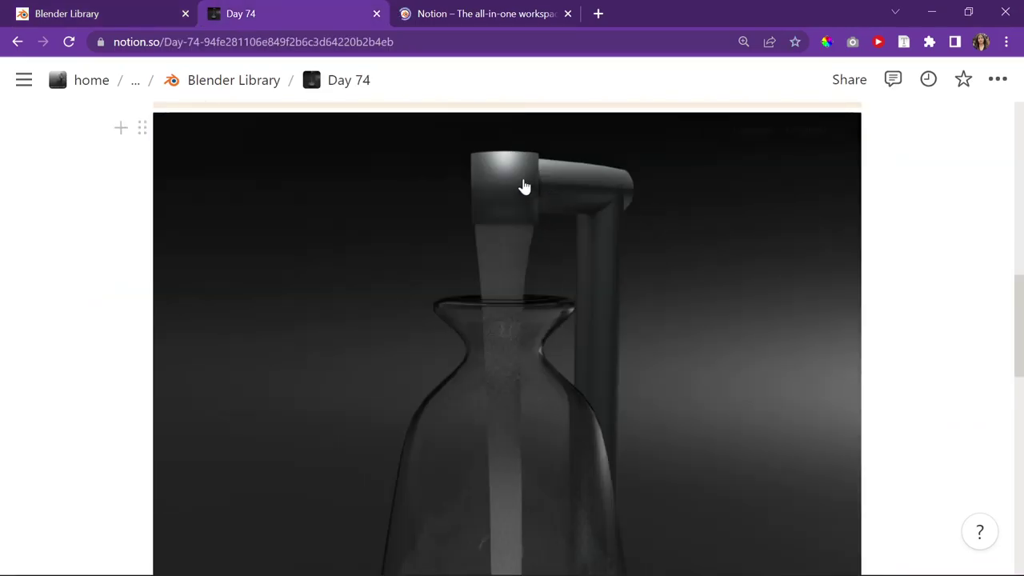
Examine the liquid stream and bottle base in the Day 74 render, and the Blender viewport screenshot below it.
{"action": "scroll", "coordinate": [493, 199], "scroll_direction": "down", "scroll_amount": 3}
{"action": "scroll", "coordinate": [495, 199], "scroll_direction": "up", "scroll_amount": 1}
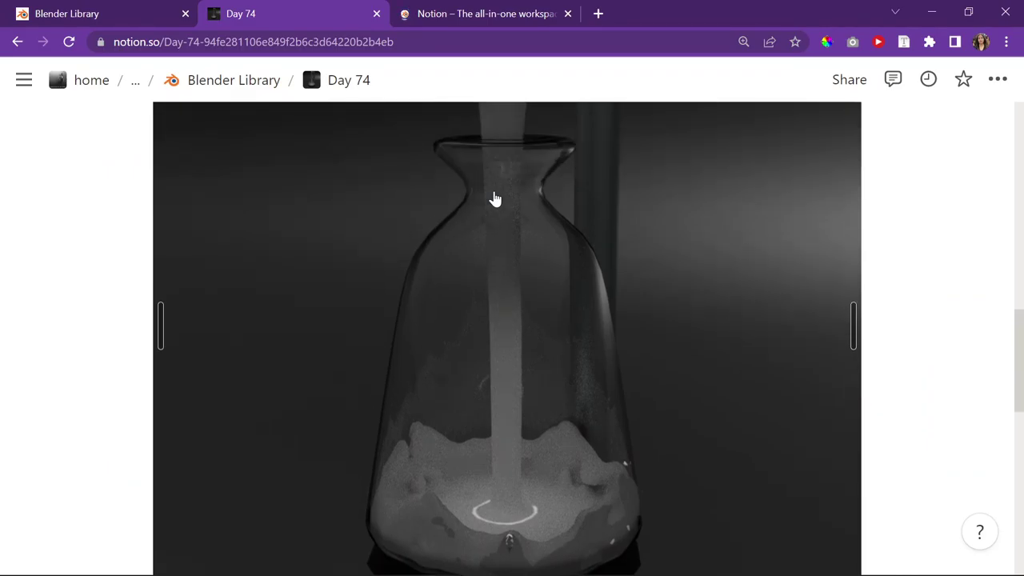
{"action": "scroll", "coordinate": [494, 199], "scroll_direction": "up", "scroll_amount": 1}
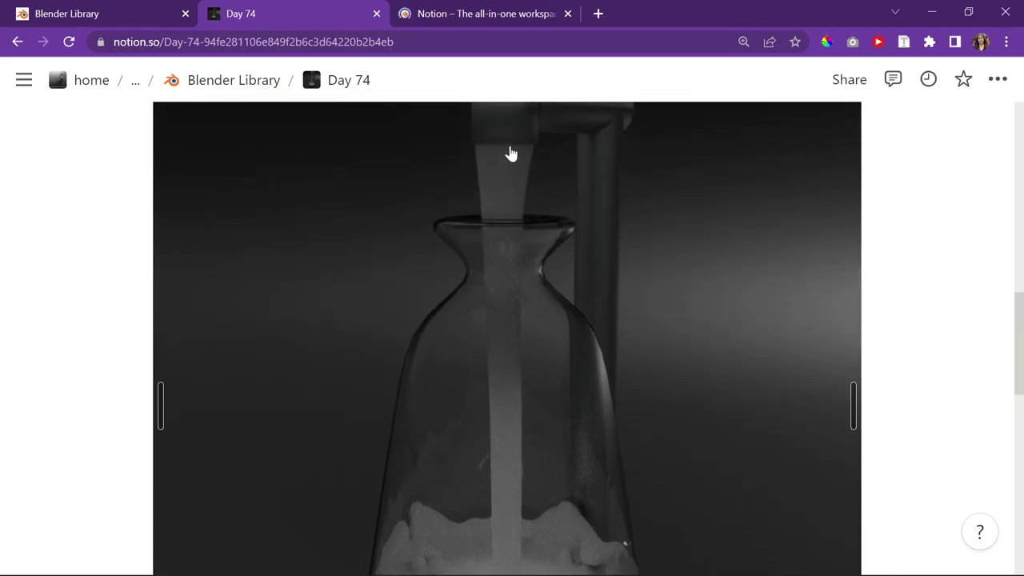
{"action": "scroll", "coordinate": [578, 523], "scroll_direction": "down", "scroll_amount": 1}
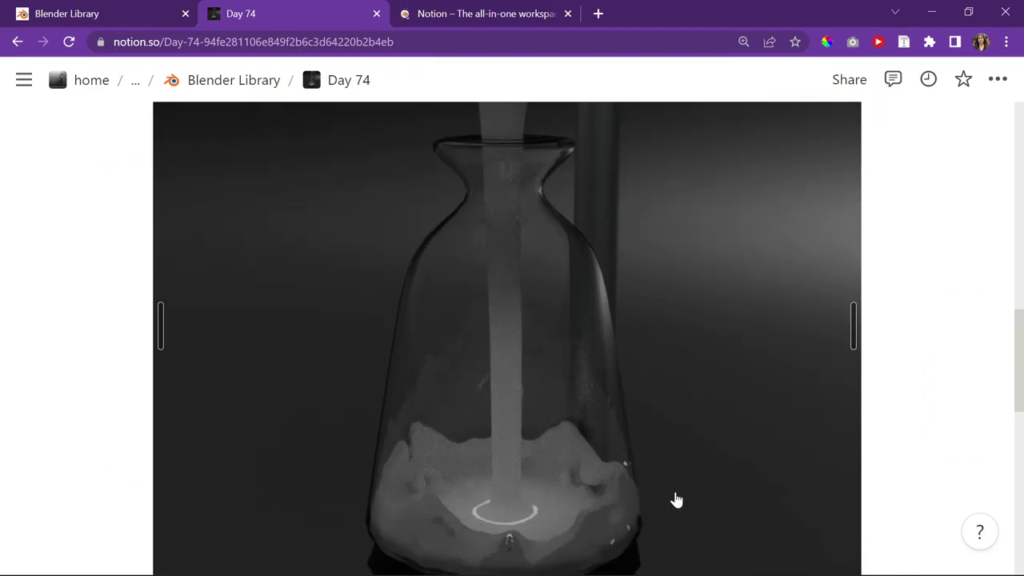
{"action": "scroll", "coordinate": [411, 379], "scroll_direction": "down", "scroll_amount": 1}
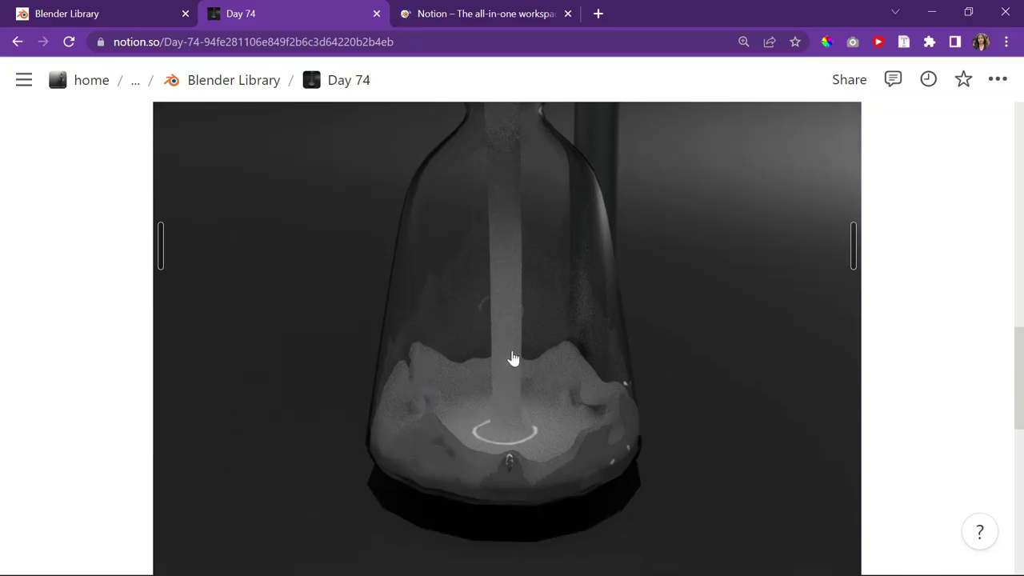
{"action": "scroll", "coordinate": [498, 424], "scroll_direction": "down", "scroll_amount": 2}
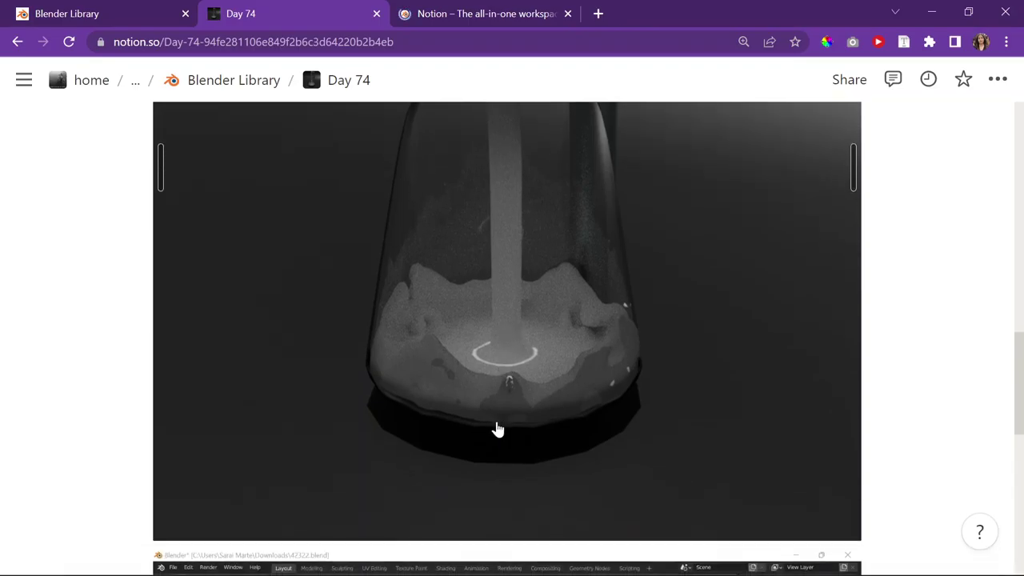
{"action": "scroll", "coordinate": [479, 428], "scroll_direction": "down", "scroll_amount": 4}
{"action": "scroll", "coordinate": [487, 415], "scroll_direction": "up", "scroll_amount": 2}
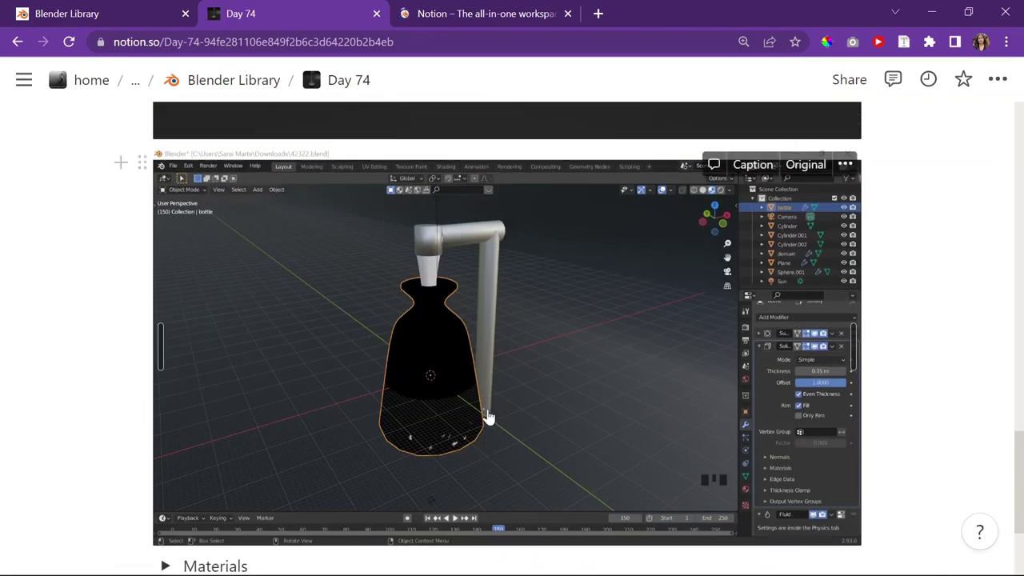
{"action": "scroll", "coordinate": [487, 416], "scroll_direction": "down", "scroll_amount": 3}
{"action": "scroll", "coordinate": [480, 367], "scroll_direction": "up", "scroll_amount": 3}
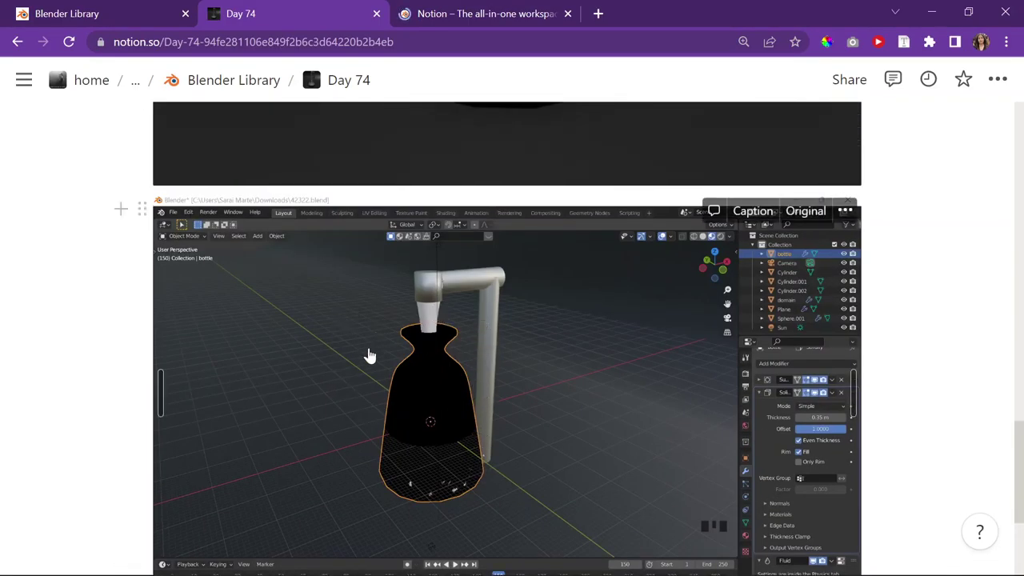
Examine the Day 74 milk pouring render and its Blender viewport screenshot, and return to the Blender Library gallery.
{"action": "scroll", "coordinate": [422, 383], "scroll_direction": "up", "scroll_amount": 1}
{"action": "scroll", "coordinate": [422, 384], "scroll_direction": "down", "scroll_amount": 5}
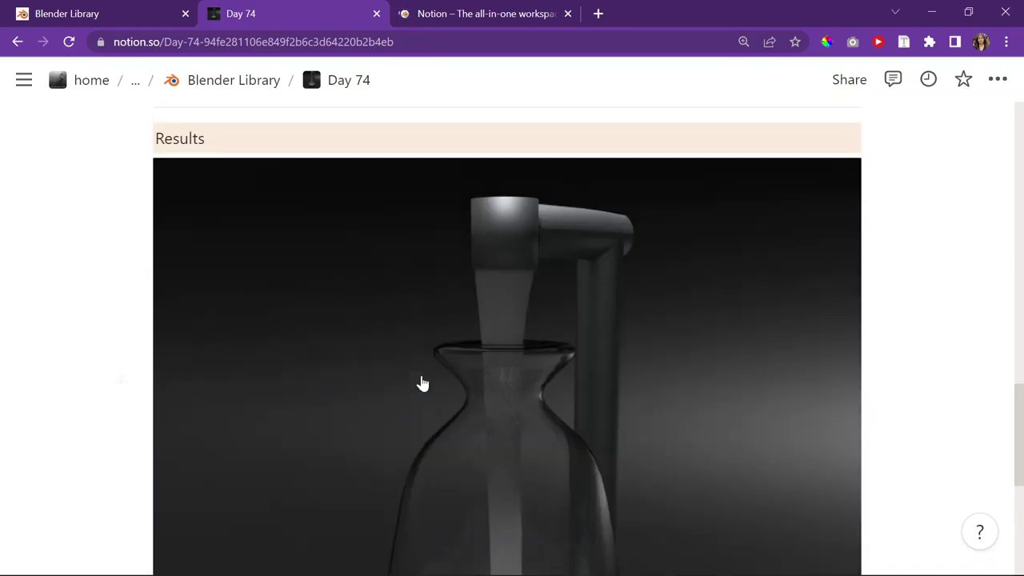
{"action": "scroll", "coordinate": [448, 478], "scroll_direction": "down", "scroll_amount": 1}
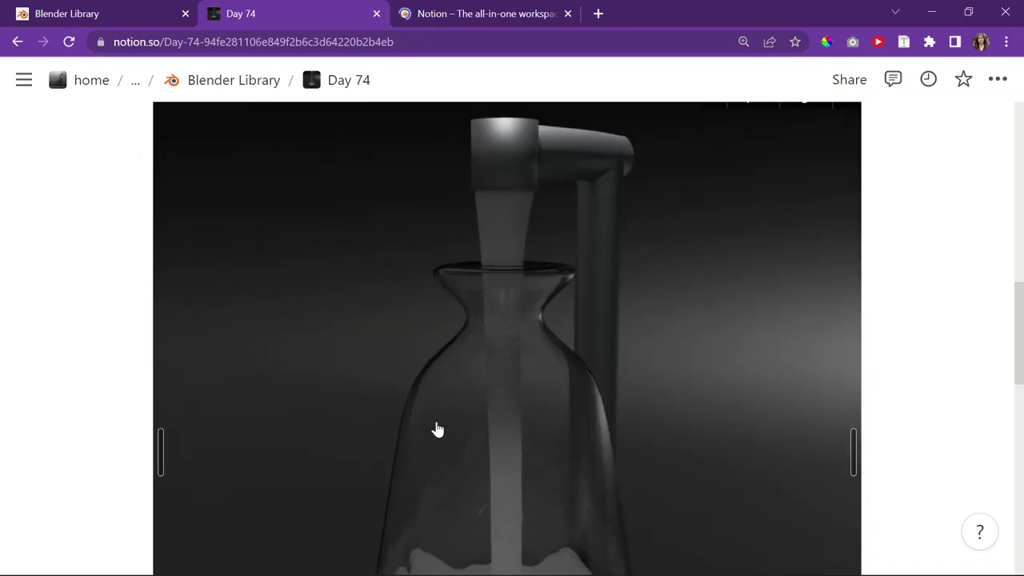
{"action": "scroll", "coordinate": [434, 427], "scroll_direction": "up", "scroll_amount": 5}
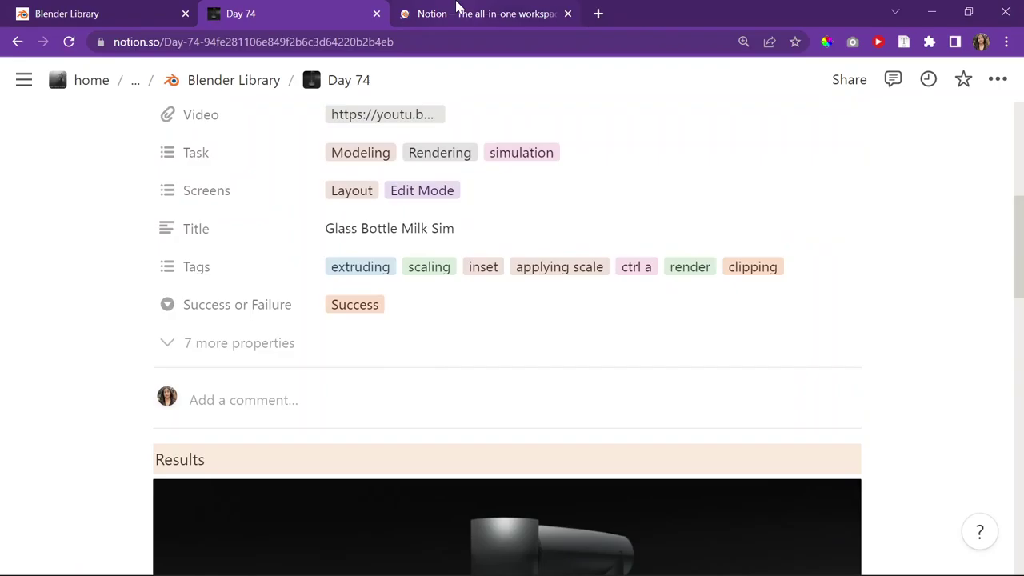
{"action": "left_click", "coordinate": [168, 12]}
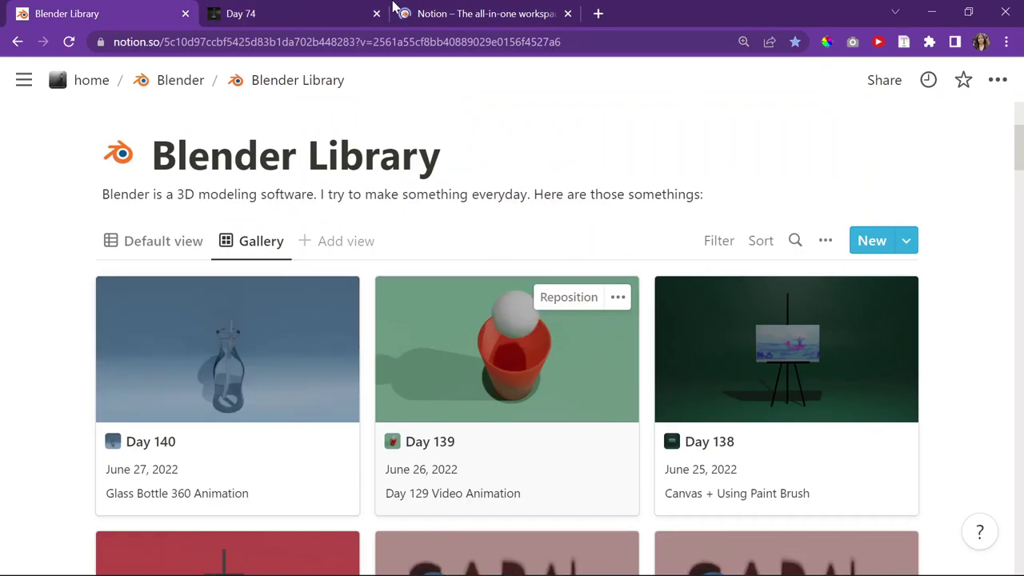
{"action": "left_click", "coordinate": [478, 10]}
{"action": "left_click", "coordinate": [73, 10]}
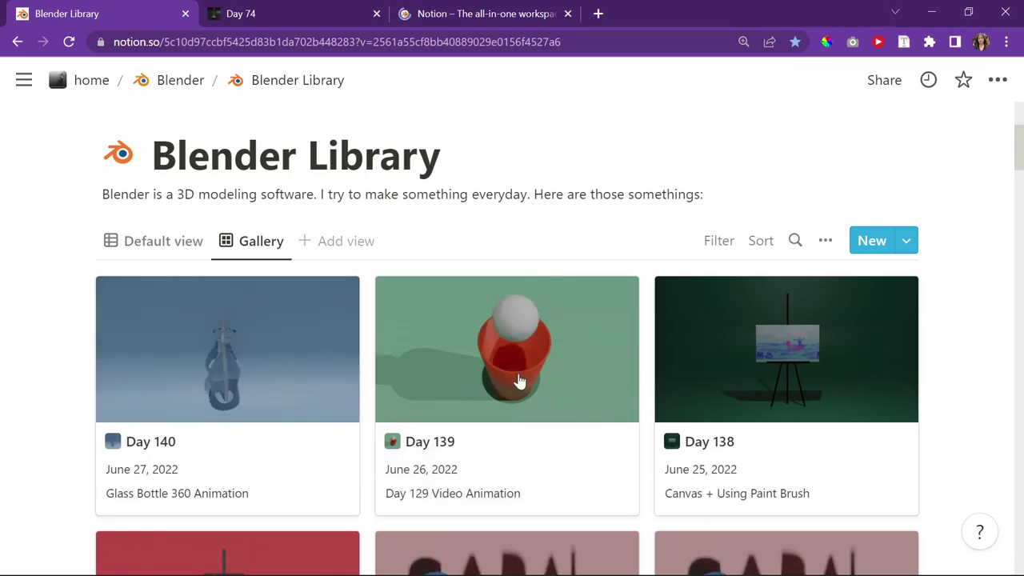
Browse the Blender Library gallery down to the Day 129 to Day 134 entries and switch back to Blender.
{"action": "scroll", "coordinate": [423, 439], "scroll_direction": "down", "scroll_amount": 9}
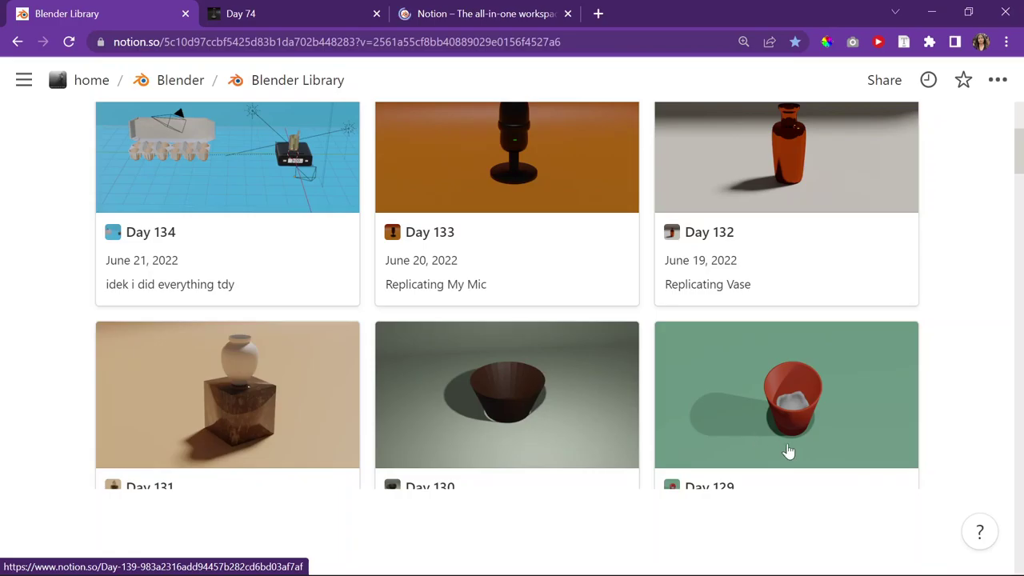
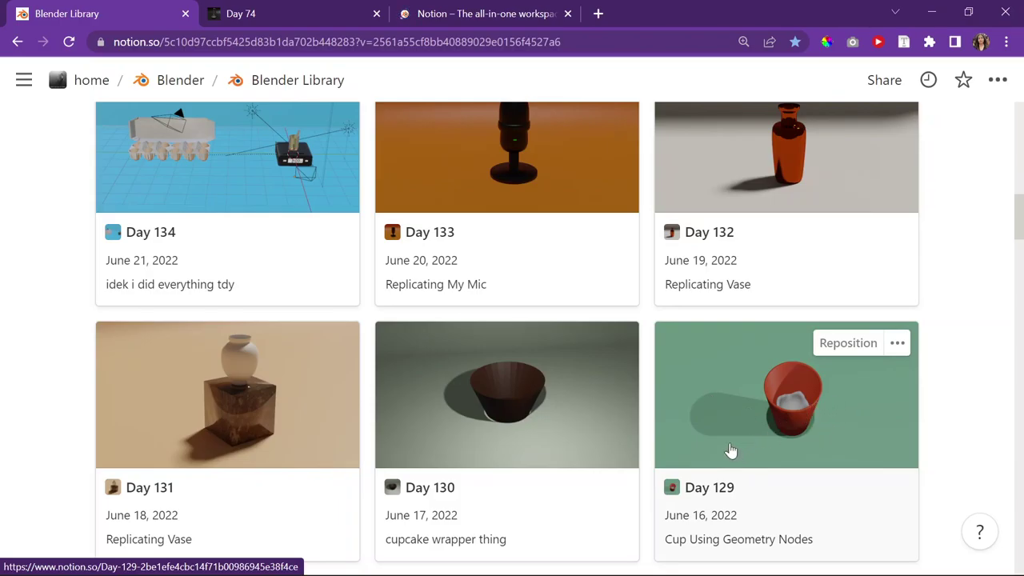
{"action": "scroll", "coordinate": [731, 452], "scroll_direction": "up", "scroll_amount": 4}
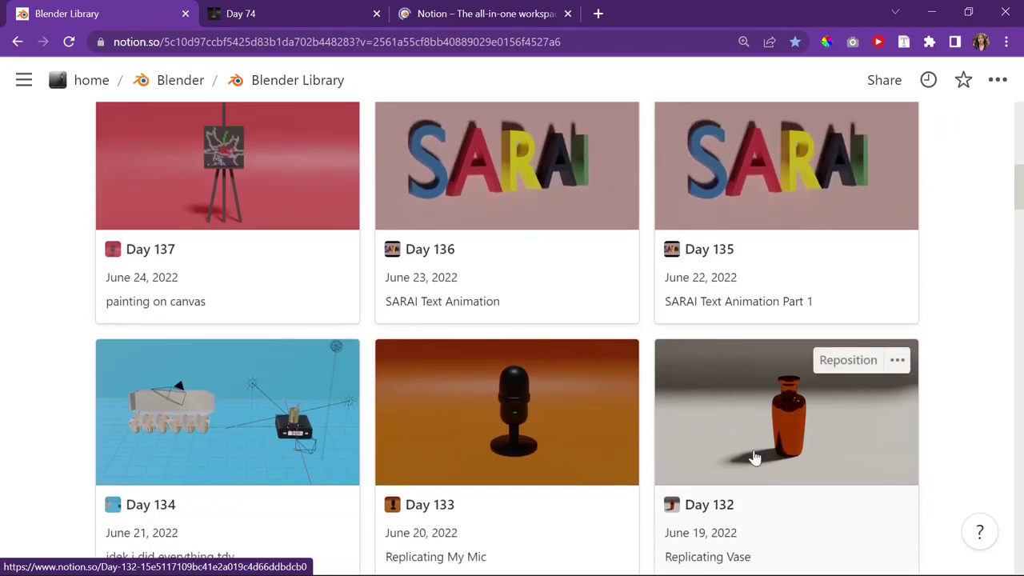
{"action": "scroll", "coordinate": [754, 456], "scroll_direction": "down", "scroll_amount": 2}
{"action": "scroll", "coordinate": [754, 457], "scroll_direction": "up", "scroll_amount": 10}
{"action": "left_click", "coordinate": [311, 9]}
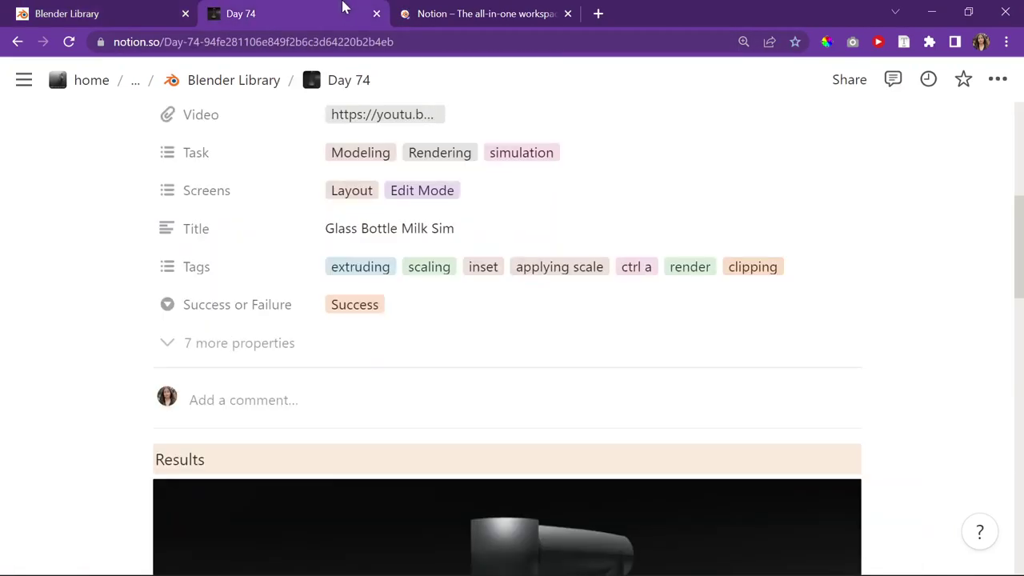
{"action": "left_click", "coordinate": [412, 8]}
{"action": "left_click", "coordinate": [931, 12]}
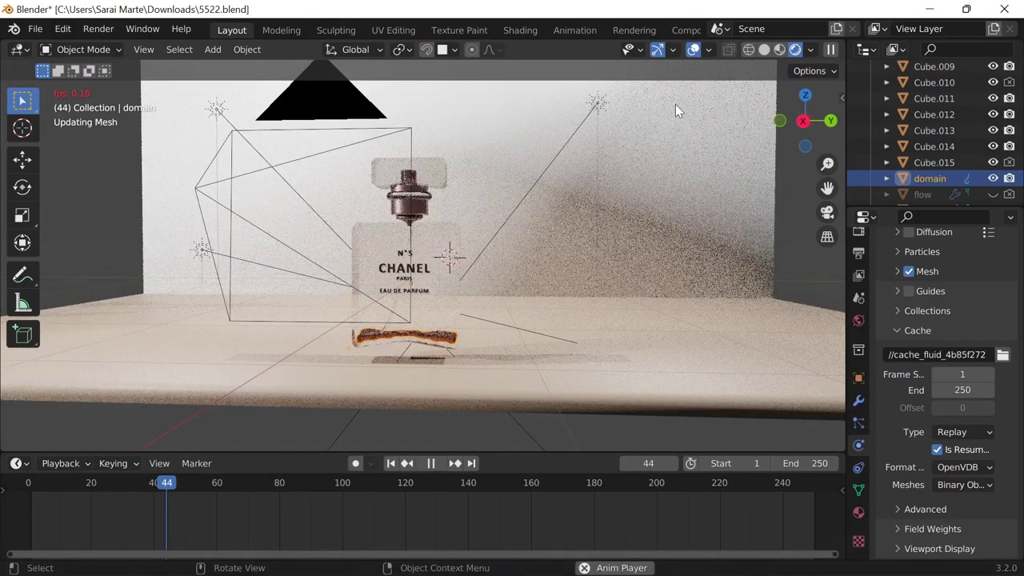
Replay the fluid simulation from the start up to frame 45, switch the viewport to solid shading, and save the file.
{"action": "key", "text": "Escape"}
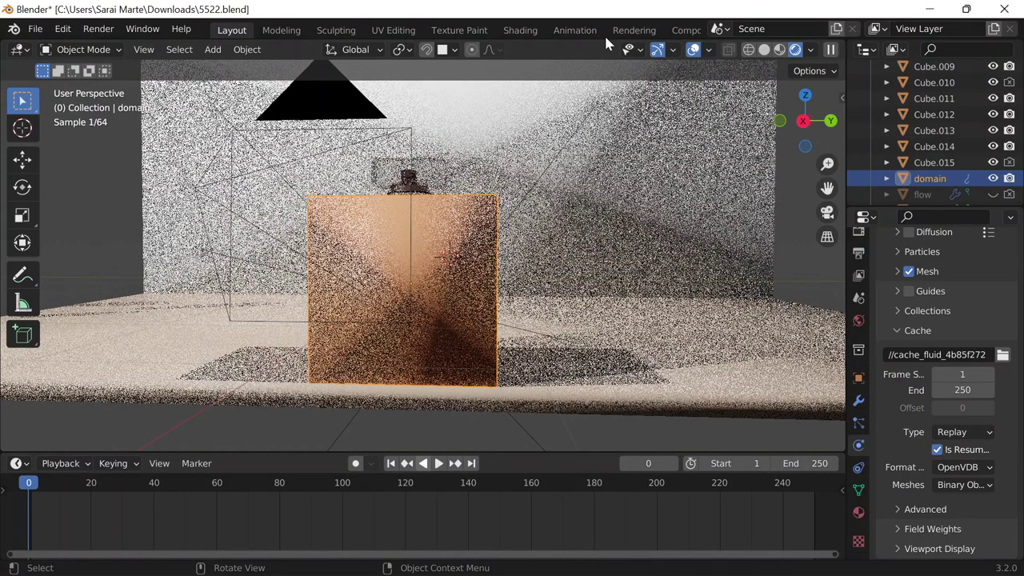
{"action": "key", "text": "space"}
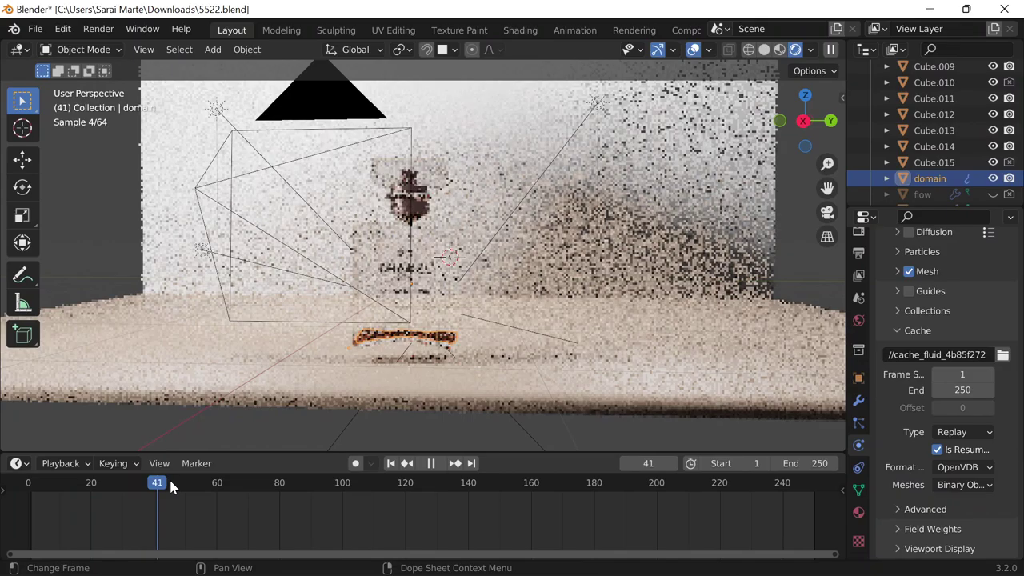
{"action": "left_click", "coordinate": [757, 51]}
{"action": "key", "text": "space"}
{"action": "key", "text": "ctrl+s"}
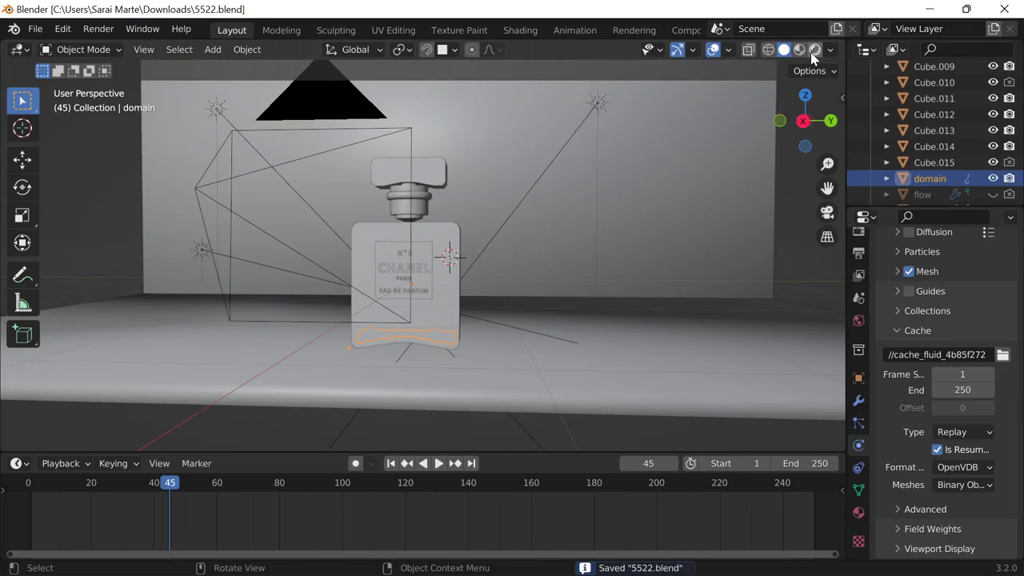
Shorten the timeline area to enlarge the 3D viewport and view the bottle from the front, slightly above.
{"action": "middle_click_drag", "start_coordinate": [703, 336], "coordinate": [595, 348]}
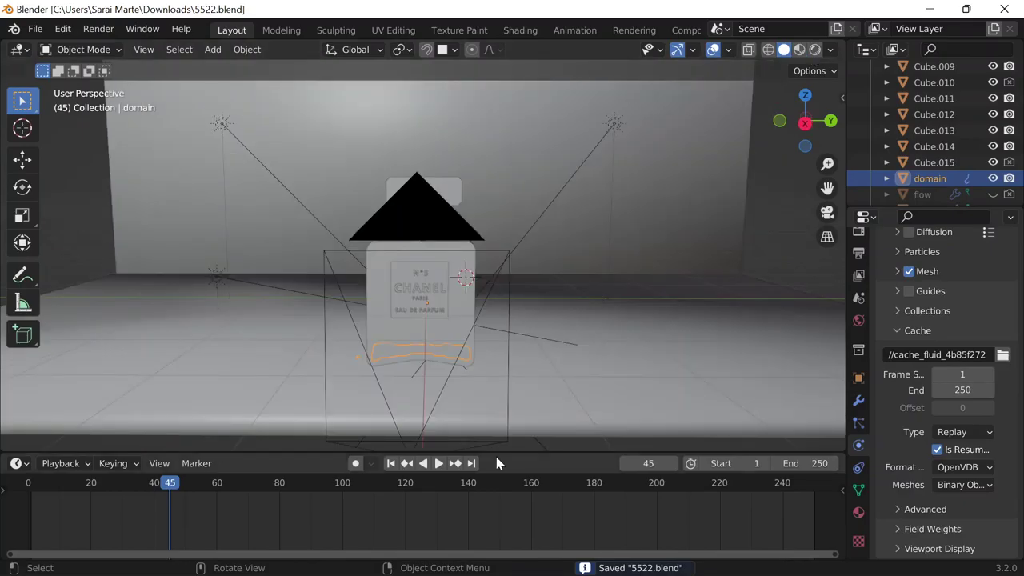
{"action": "left_click_drag", "start_coordinate": [494, 453], "coordinate": [499, 508]}
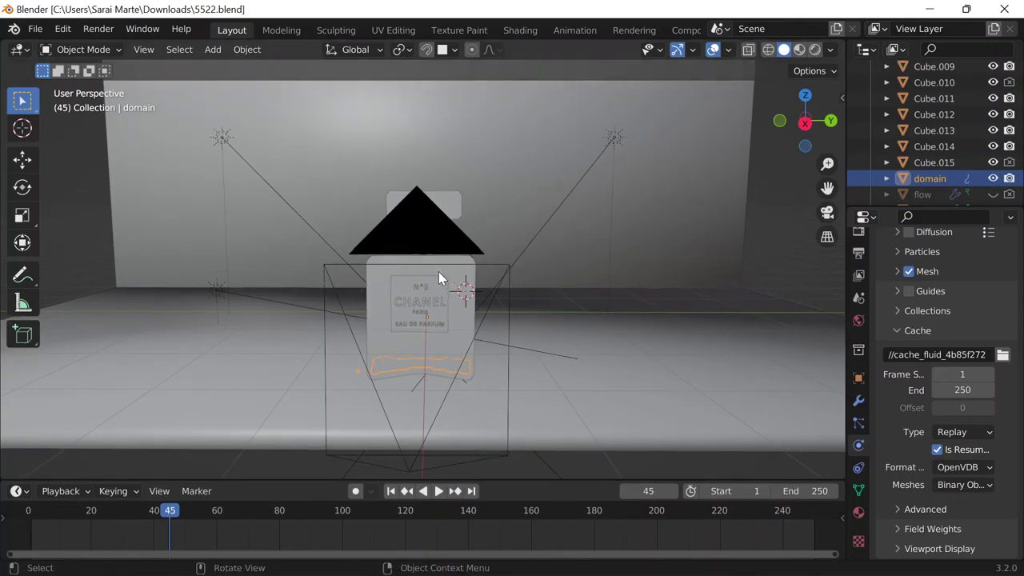
{"action": "middle_click_drag", "start_coordinate": [413, 238], "coordinate": [429, 406]}
{"action": "middle_click_drag", "start_coordinate": [422, 365], "coordinate": [413, 226]}
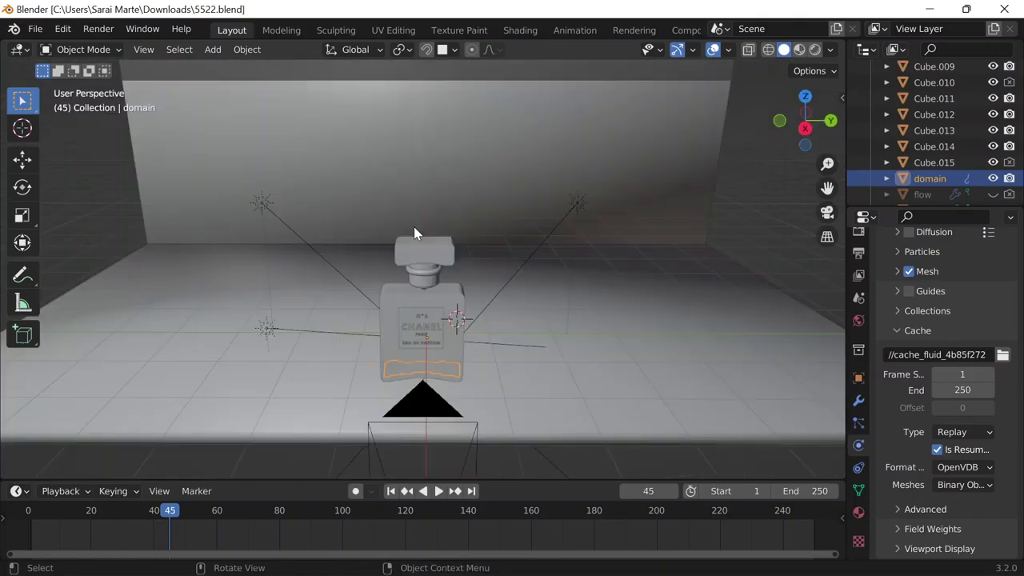
Select the Sun.001 light and start the Shortcut VUr key display in the 3D viewport.
{"action": "left_click", "coordinate": [256, 197]}
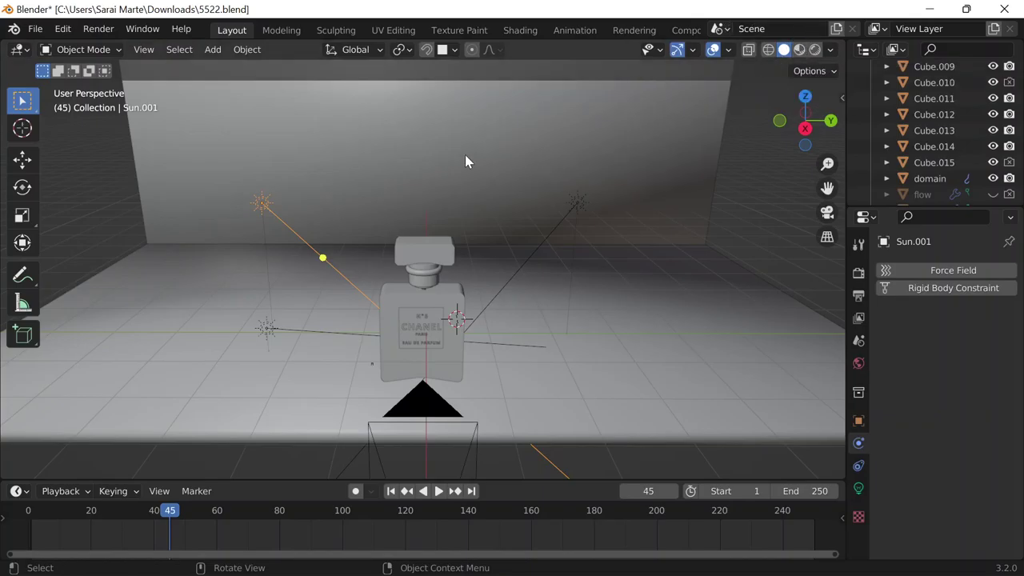
{"action": "key", "text": "shift+a"}
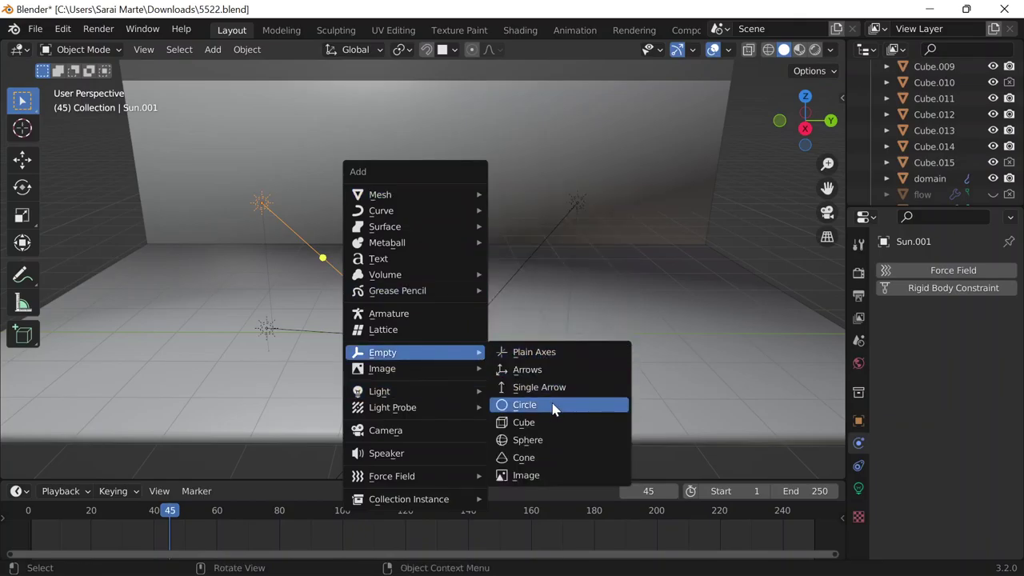
{"action": "key", "text": "n"}
{"action": "left_click", "coordinate": [836, 215]}
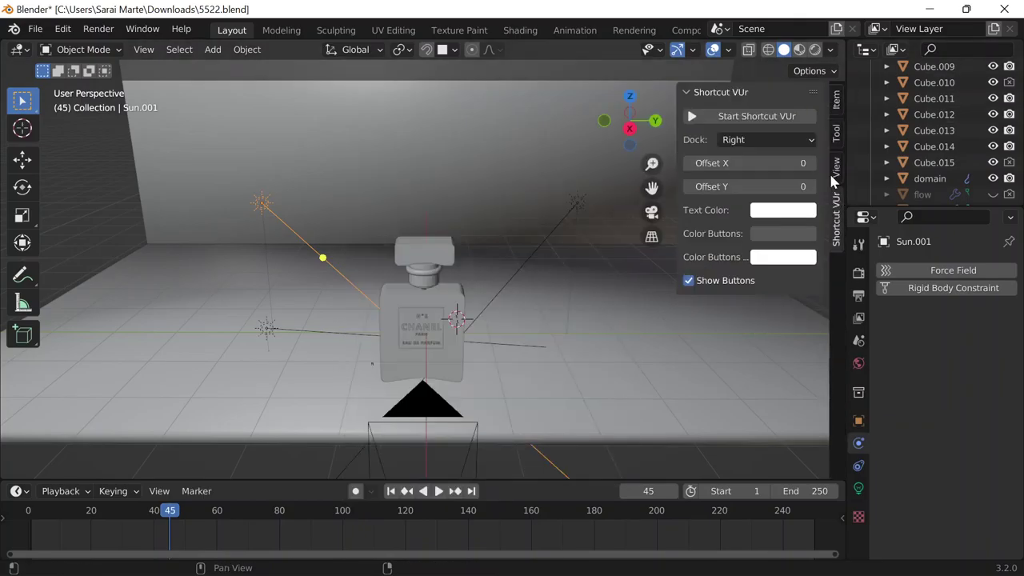
{"action": "left_click", "coordinate": [777, 121]}
{"action": "key", "text": "n"}
Add a sphere empty near the bottle and scale it up to about 2.742.
{"action": "key", "text": "shift+a"}
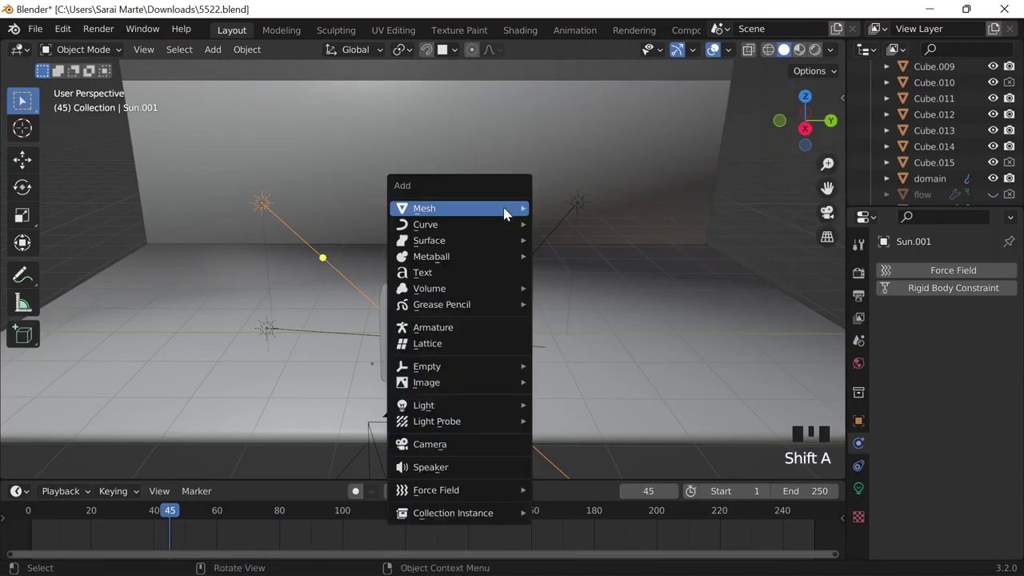
{"action": "mouse_move", "coordinate": [484, 366]}
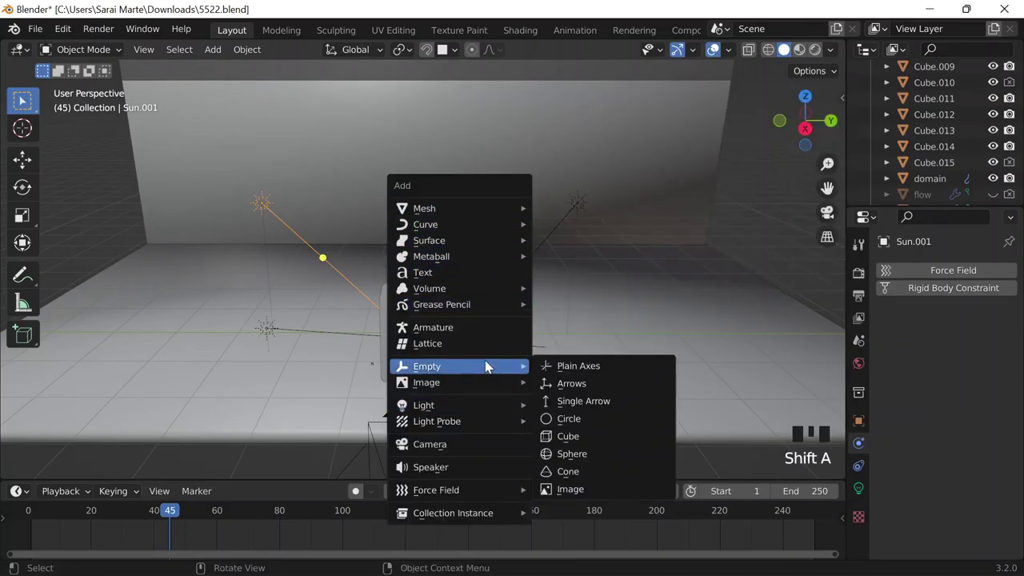
{"action": "left_click", "coordinate": [564, 460]}
{"action": "scroll", "coordinate": [468, 340], "scroll_direction": "down", "scroll_amount": 2}
{"action": "key", "text": "s"}
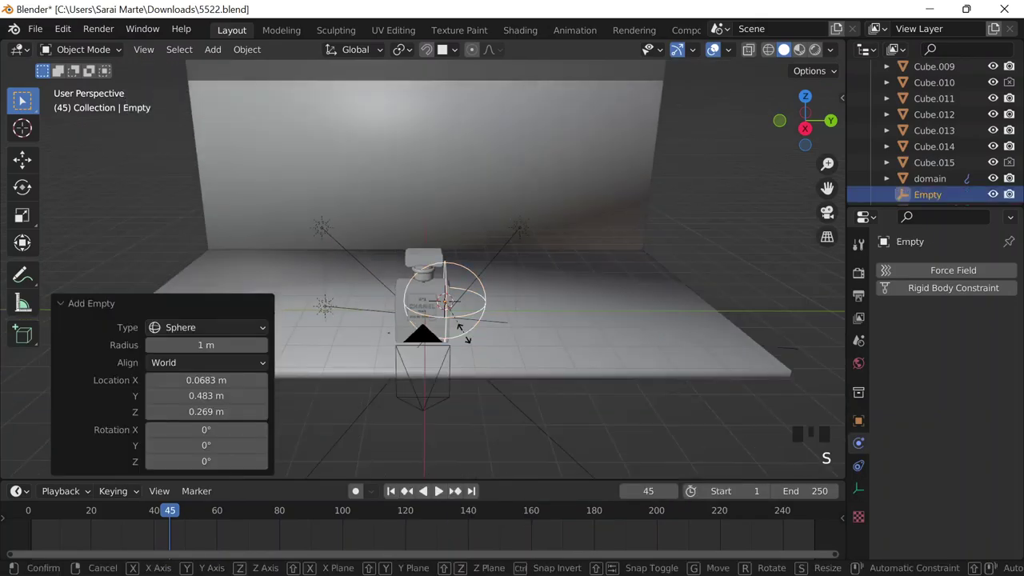
{"action": "left_click", "coordinate": [540, 335]}
Centre the sphere empty on the bottle by moving it about -0.593 m along Z and -0.464 m along Y.
{"action": "key", "text": "g"}
{"action": "key", "text": "z"}
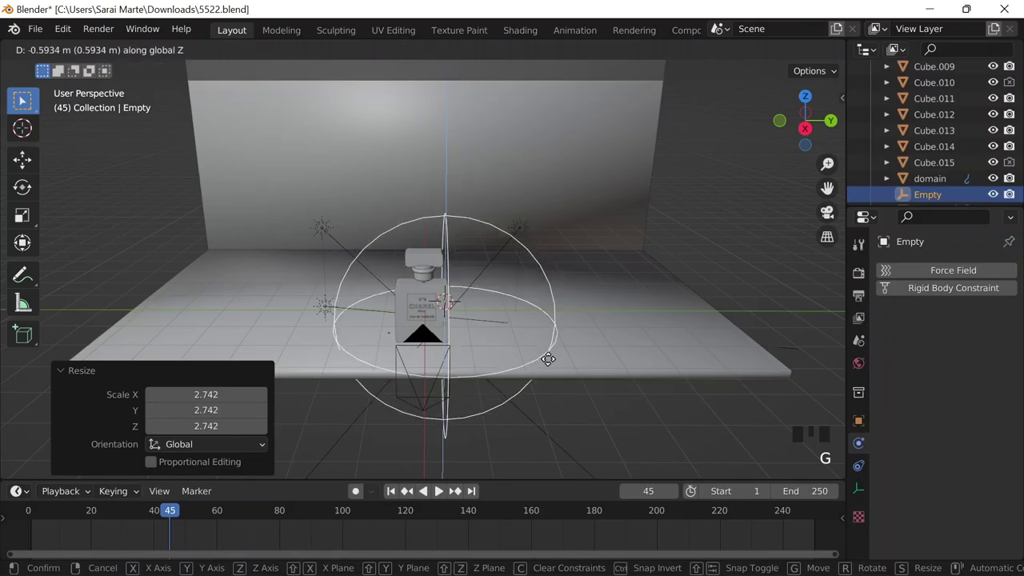
{"action": "left_click", "coordinate": [548, 358]}
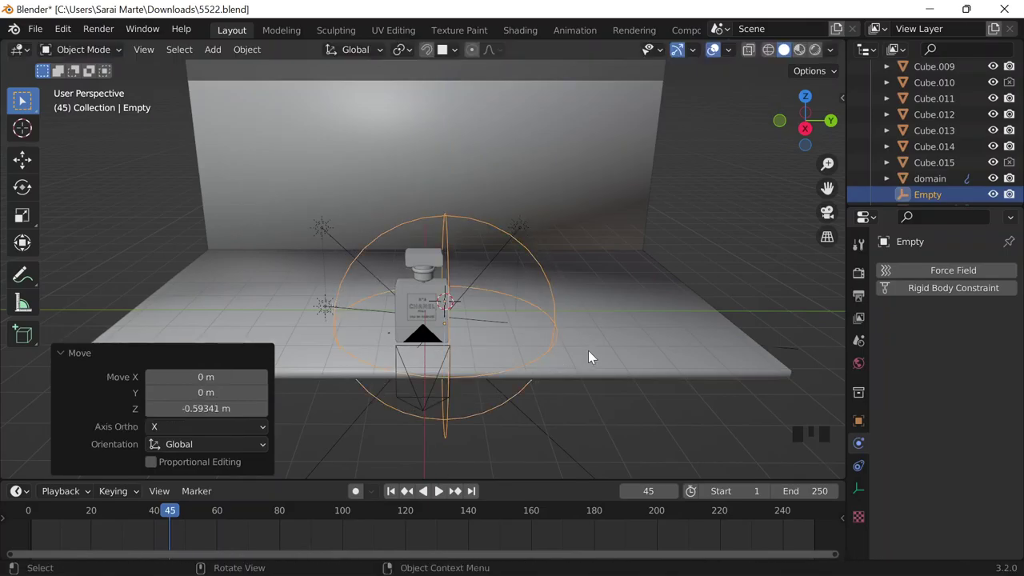
{"action": "key", "text": "g"}
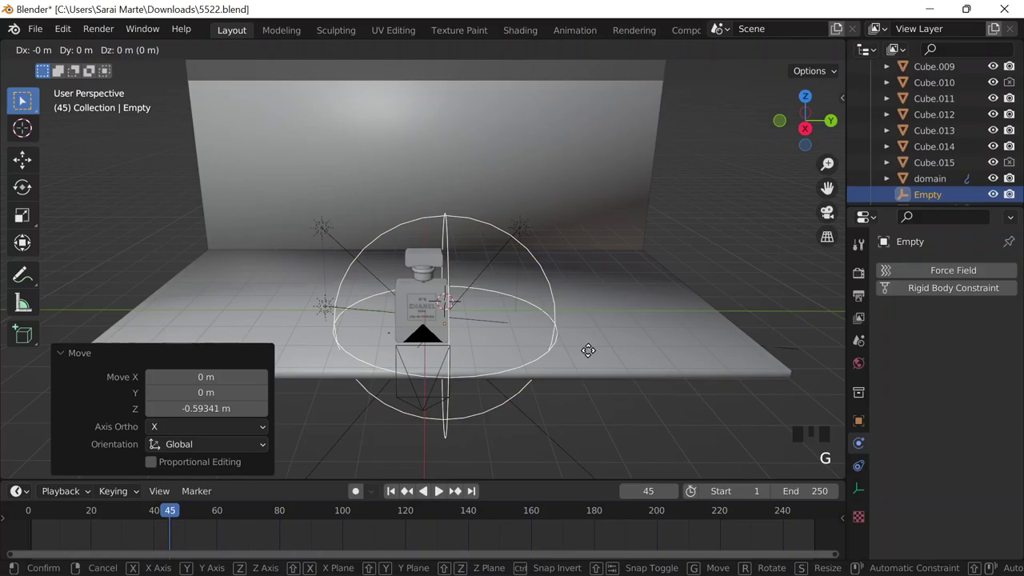
{"action": "key", "text": "y"}
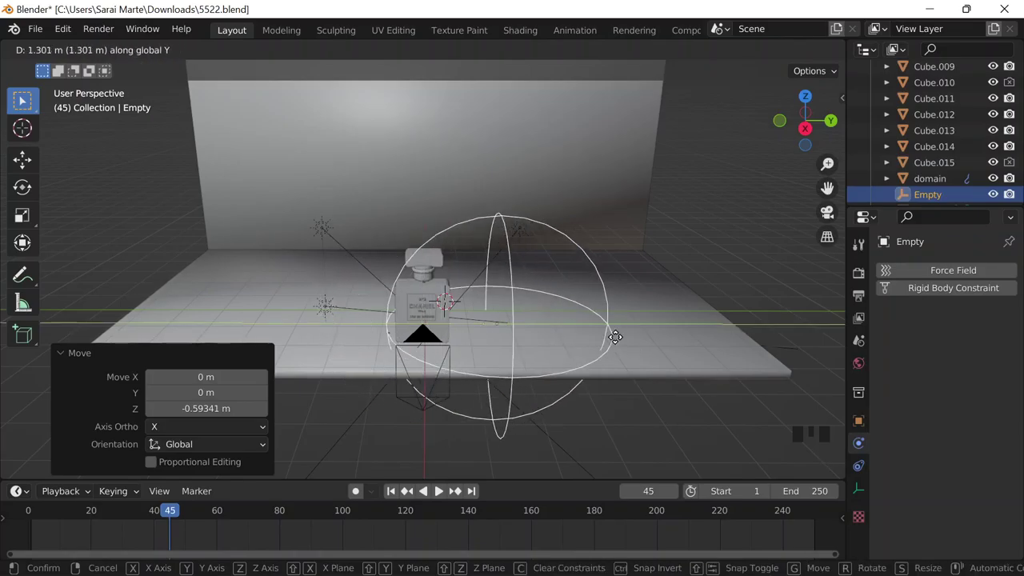
{"action": "left_click", "coordinate": [569, 339]}
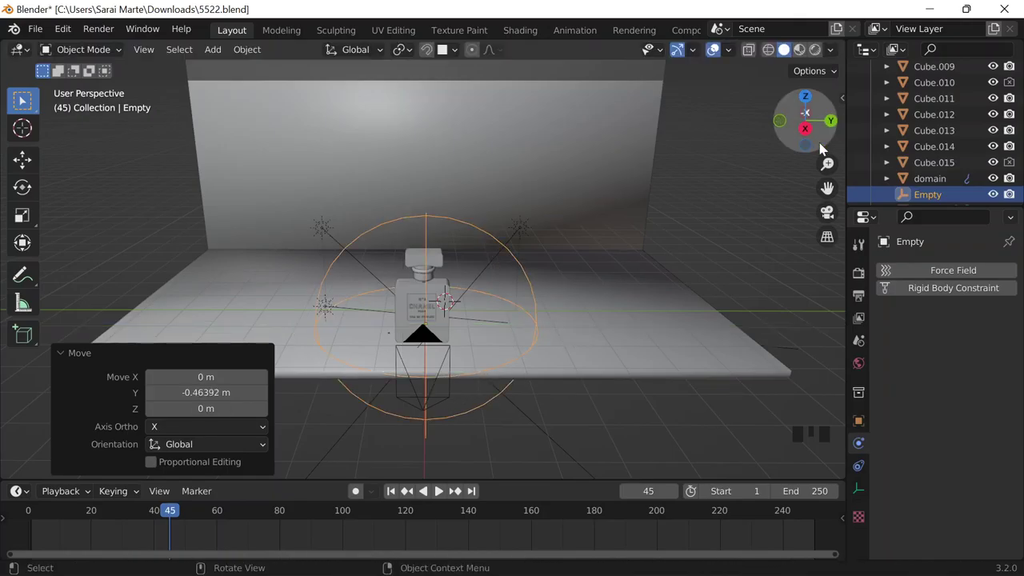
Select the backdrop plane behind the bottle and start moving it.
{"action": "scroll", "coordinate": [488, 347], "scroll_direction": "up", "scroll_amount": 3}
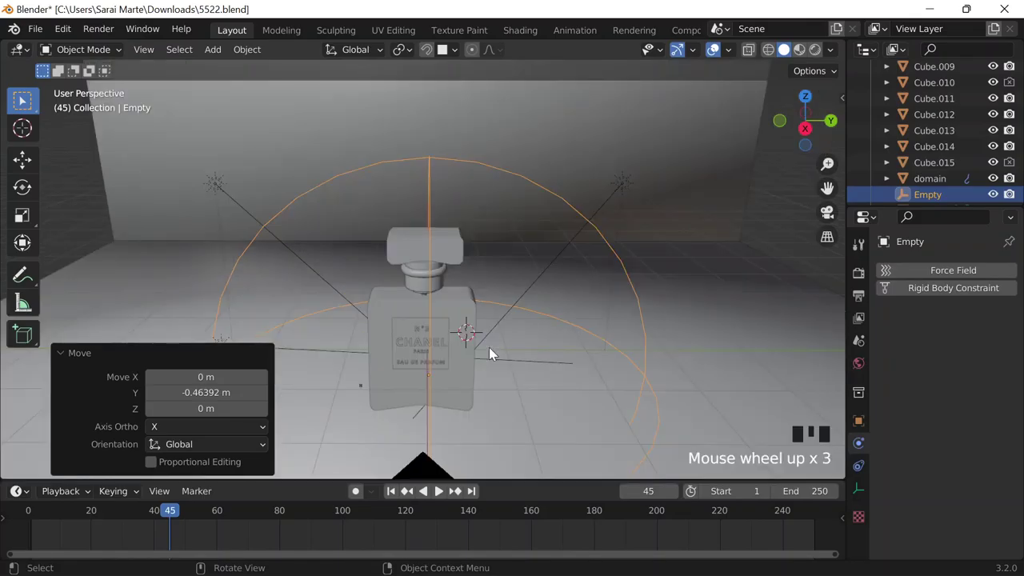
{"action": "scroll", "coordinate": [489, 347], "scroll_direction": "down", "scroll_amount": 3}
{"action": "left_click", "coordinate": [213, 168]}
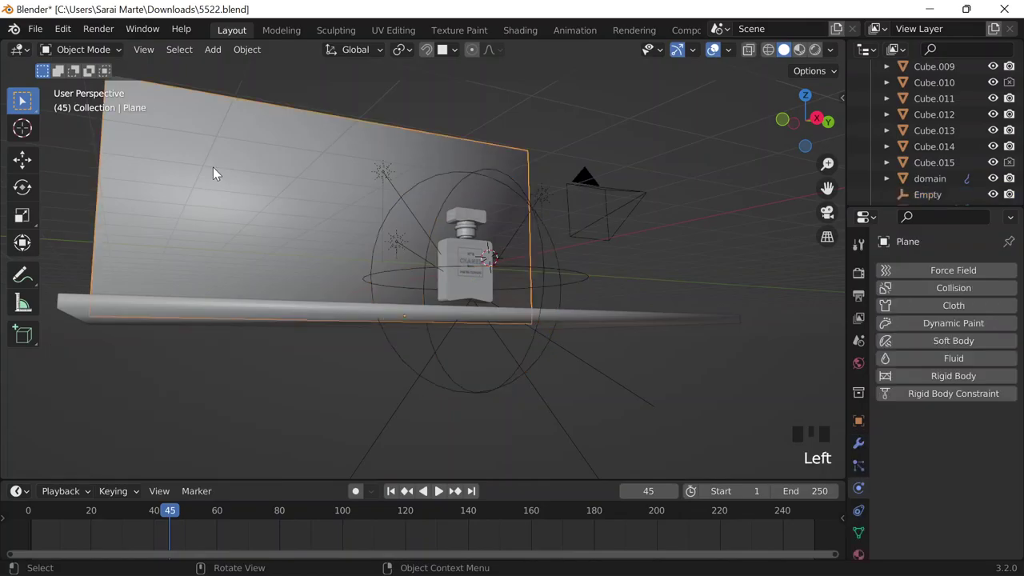
{"action": "key", "text": "g"}
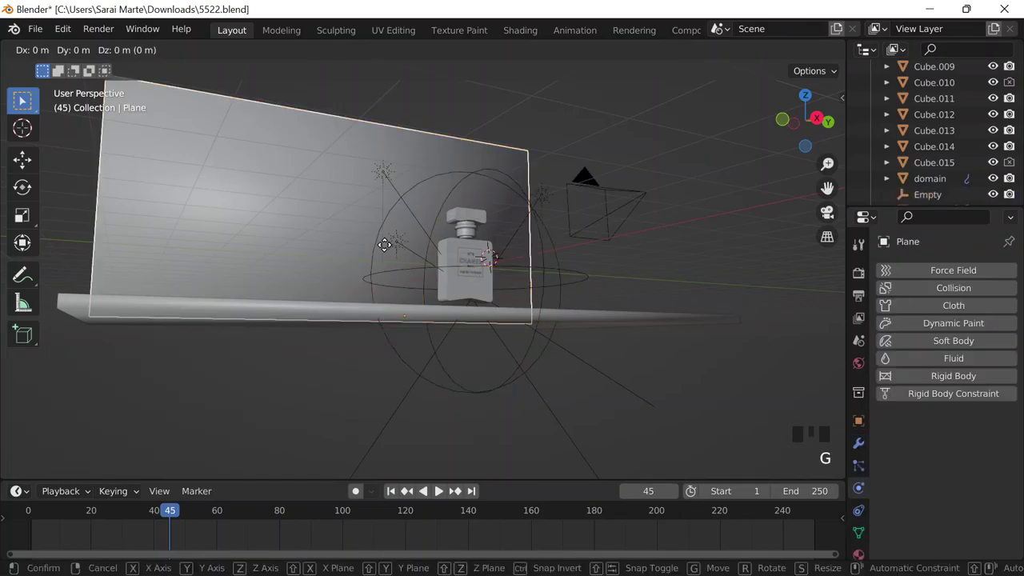
Move the backdrop and floor planes together 0.22844 m up along the global Z axis.
{"action": "right_click", "coordinate": [385, 245]}
{"action": "middle_click_drag", "start_coordinate": [385, 244], "coordinate": [304, 216]}
{"action": "left_click", "coordinate": [304, 215]}
{"action": "key", "text": "g"}
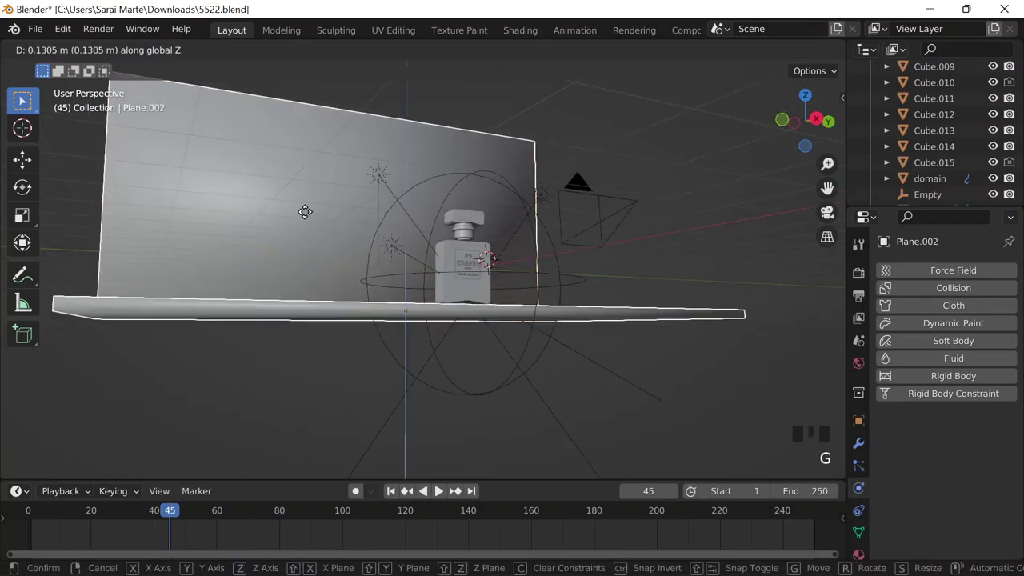
{"action": "left_click", "coordinate": [460, 210]}
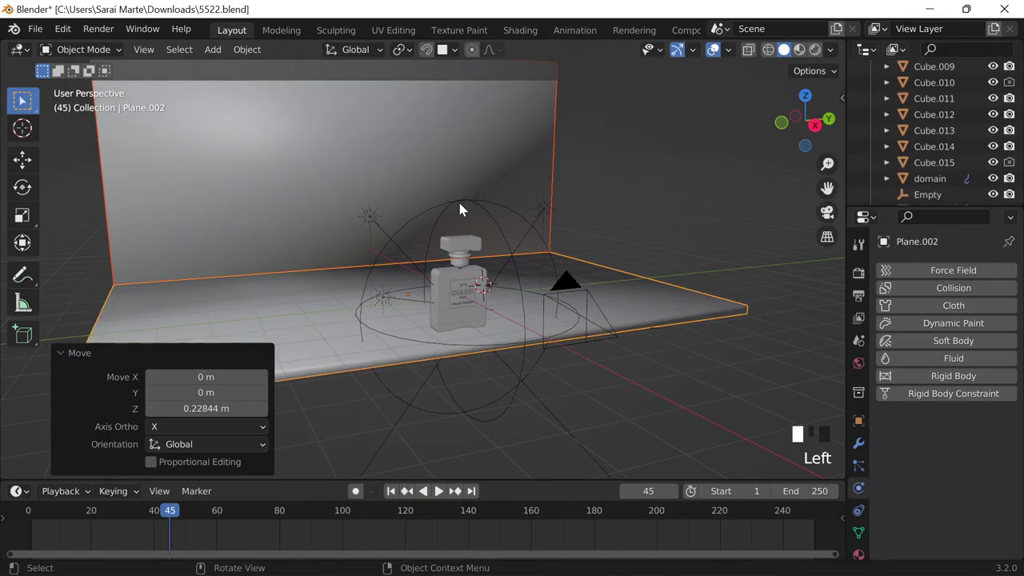
Move the spherical Empty around the bottle by -0.48525 m along the global Z axis.
{"action": "left_click", "coordinate": [460, 202]}
{"action": "key", "text": "g"}
{"action": "key", "text": "z"}
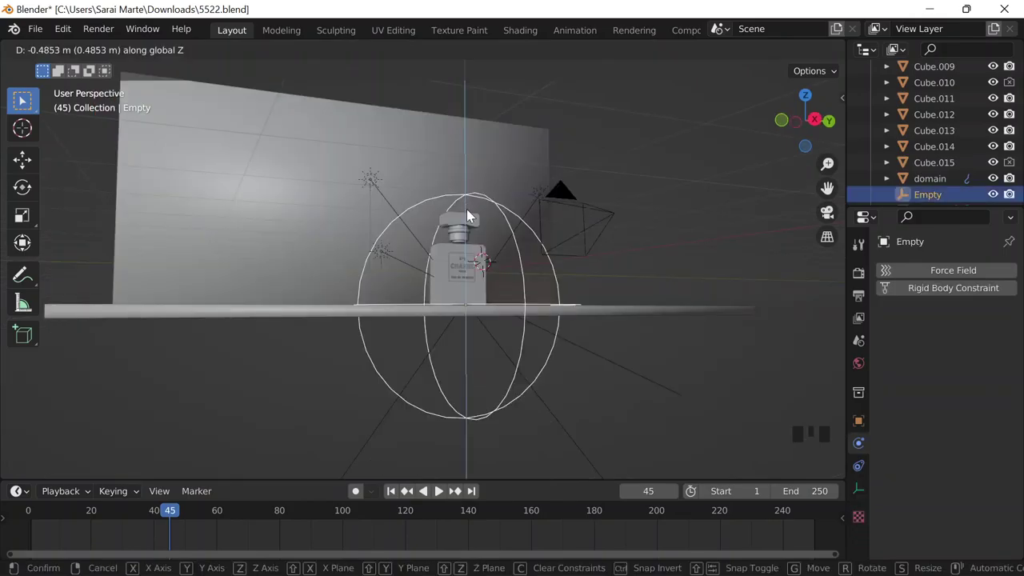
{"action": "left_click", "coordinate": [466, 209]}
{"action": "middle_click_drag", "start_coordinate": [466, 209], "coordinate": [542, 210]}
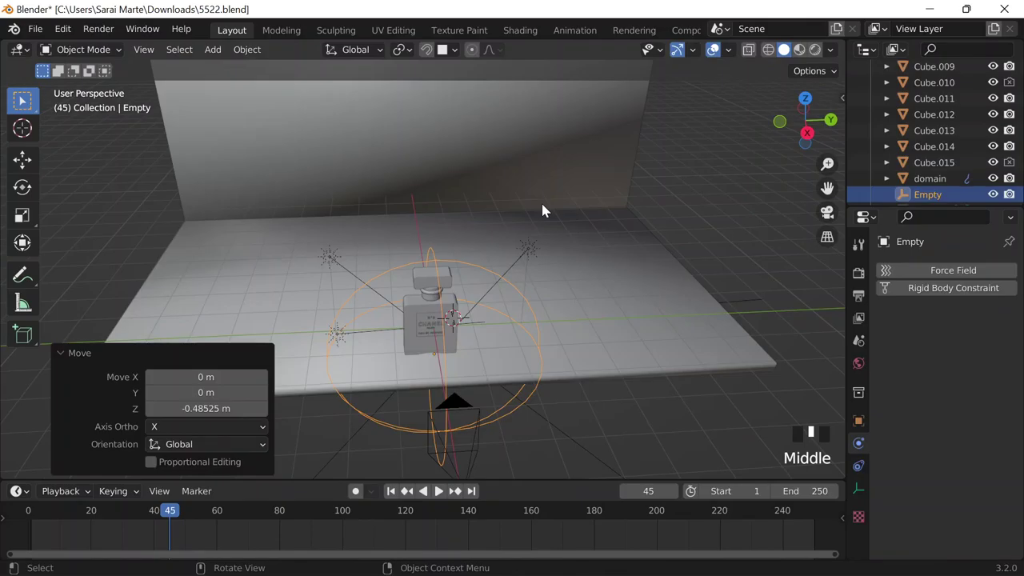
{"action": "middle_click_drag", "start_coordinate": [542, 211], "coordinate": [479, 291]}
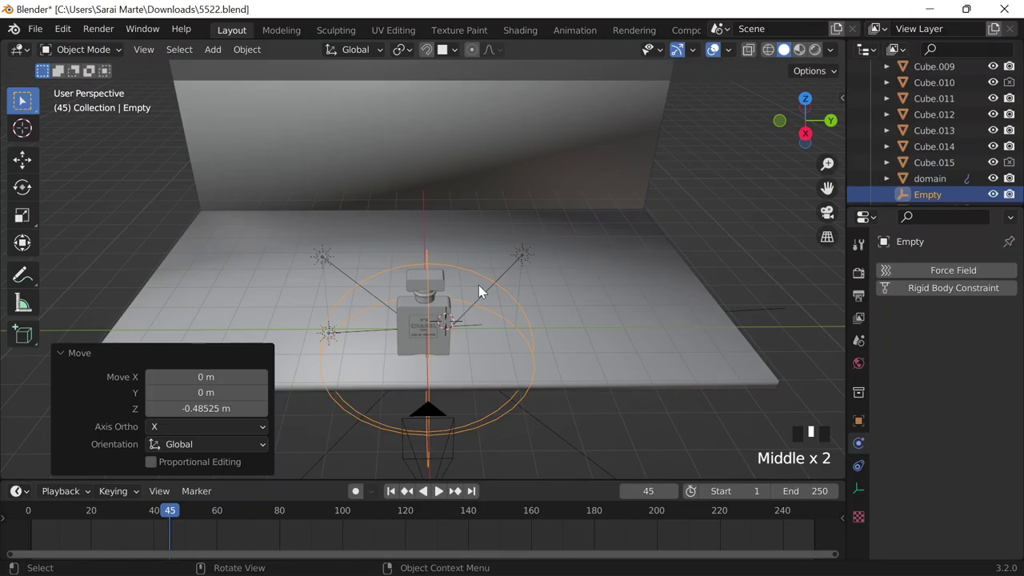
Move the backdrop and floor planes forward along the global X axis, towards the camera.
{"action": "left_click", "coordinate": [547, 207]}
{"action": "key", "text": "g"}
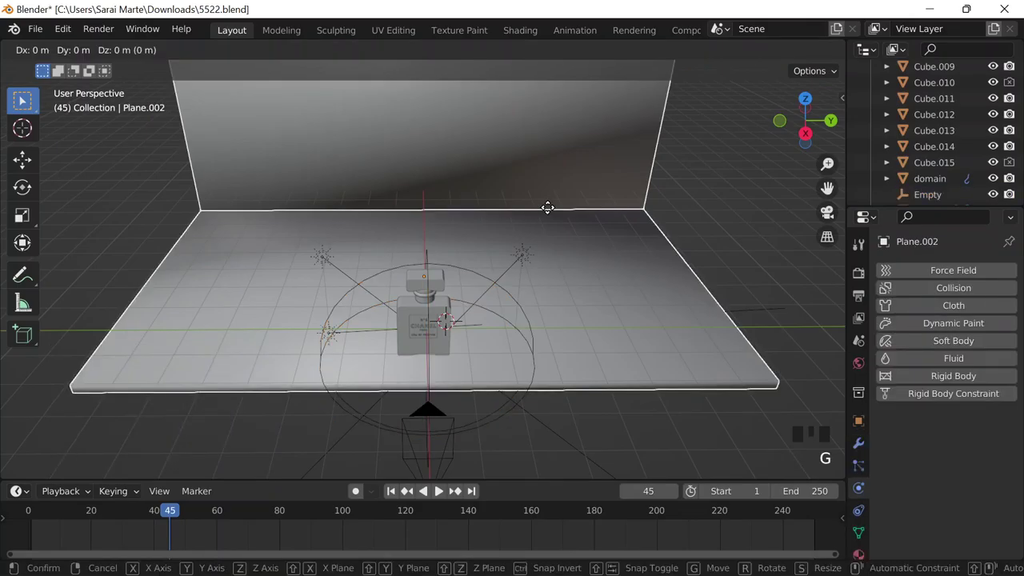
{"action": "key", "text": "x"}
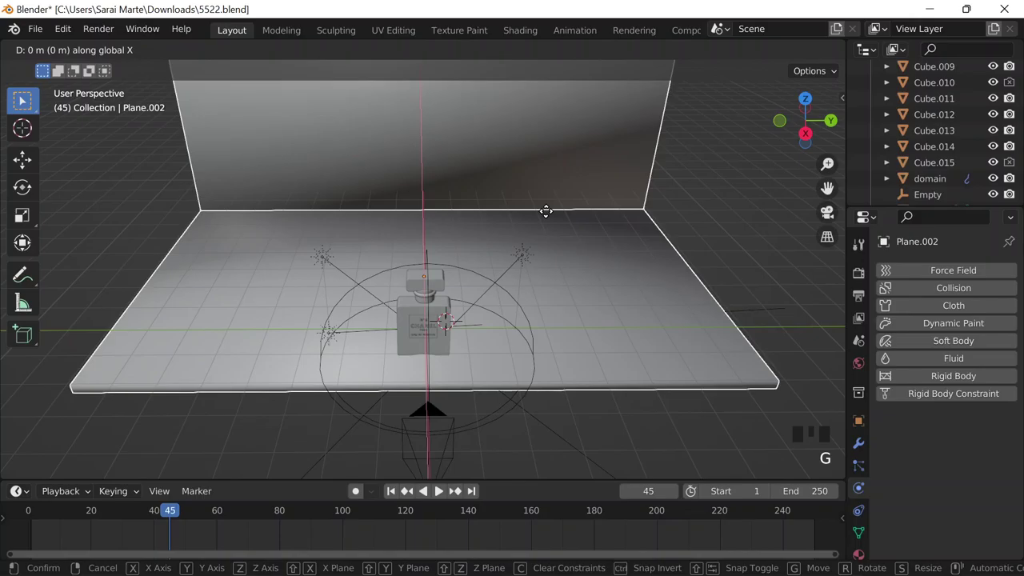
{"action": "left_click", "coordinate": [432, 186]}
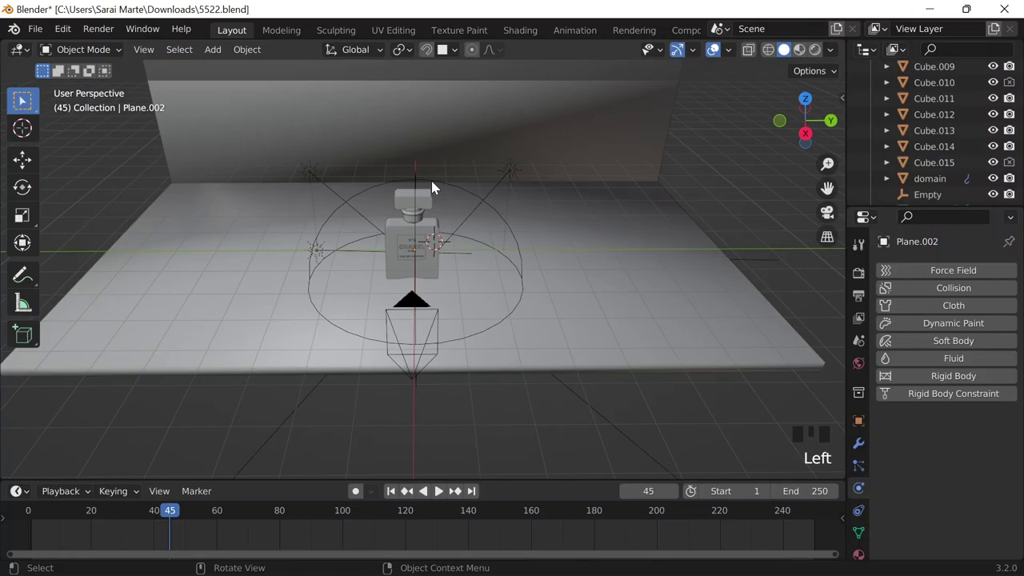
Select the Empty, enlarge the outliner in both directions and show its Selectable restriction column.
{"action": "left_click", "coordinate": [432, 186]}
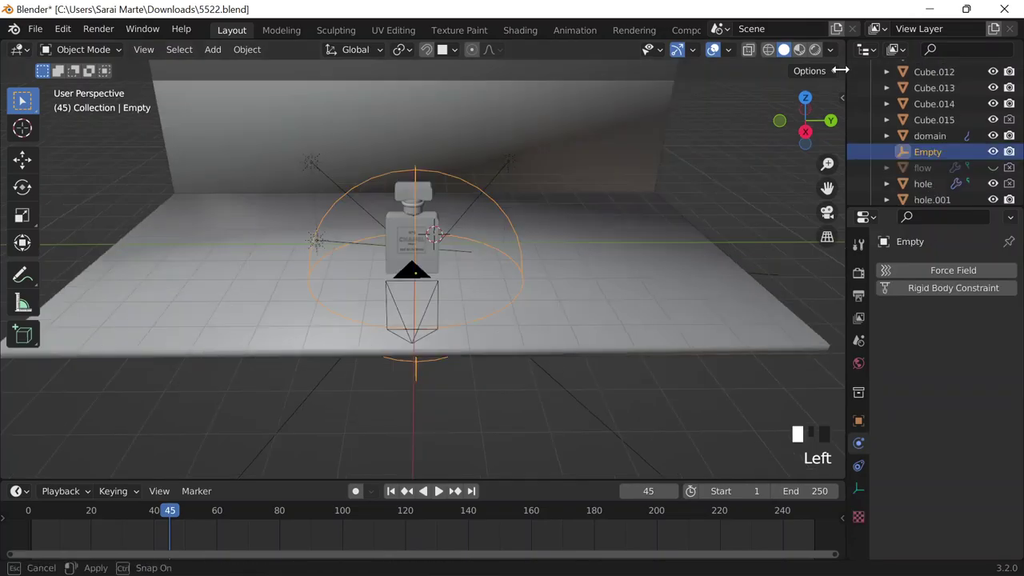
{"action": "left_click_drag", "start_coordinate": [845, 71], "coordinate": [786, 79]}
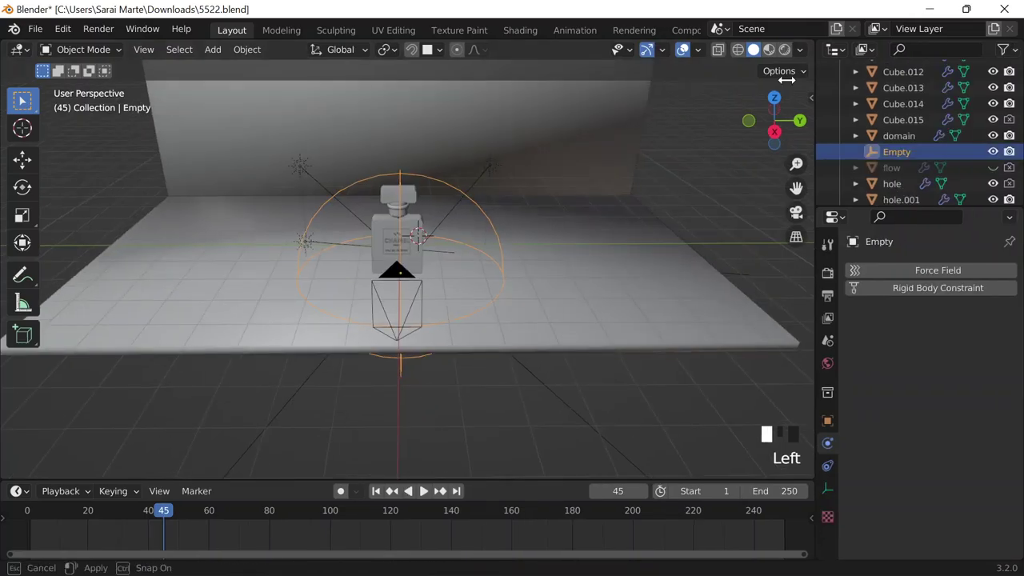
{"action": "left_click_drag", "start_coordinate": [786, 79], "coordinate": [787, 80]}
{"action": "left_click", "coordinate": [981, 49]}
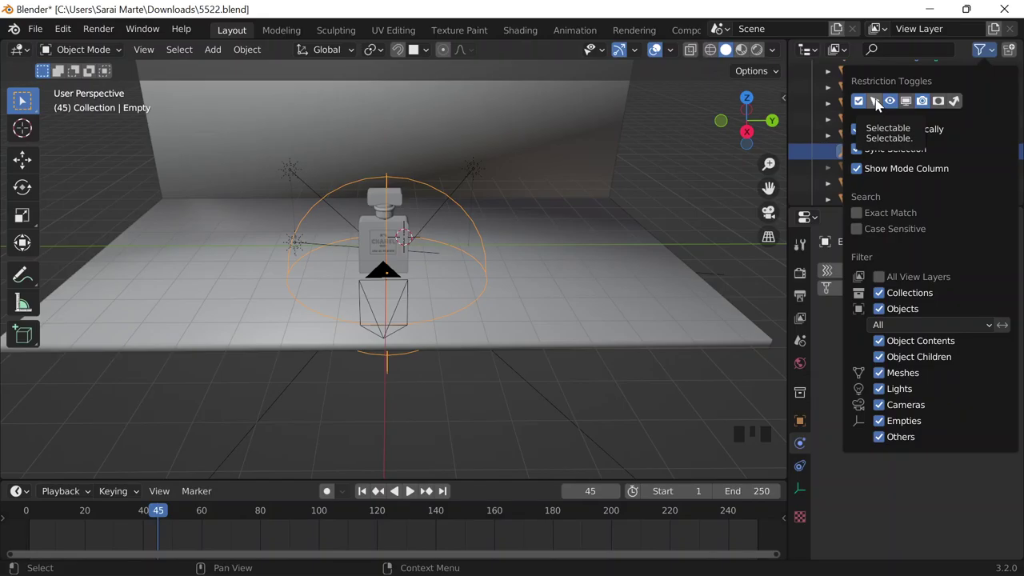
{"action": "left_click", "coordinate": [875, 102]}
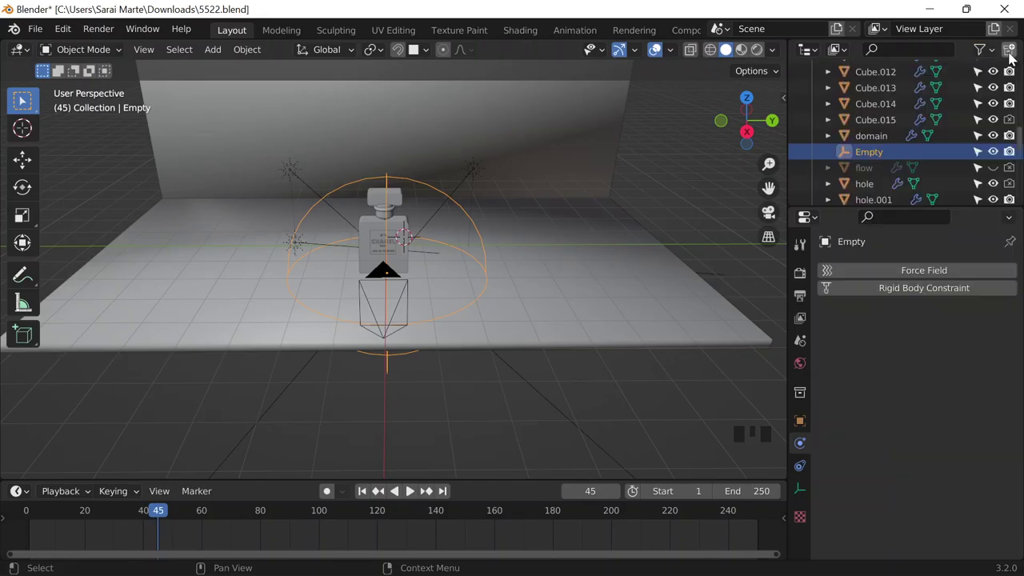
{"action": "left_click_drag", "start_coordinate": [959, 206], "coordinate": [968, 364]}
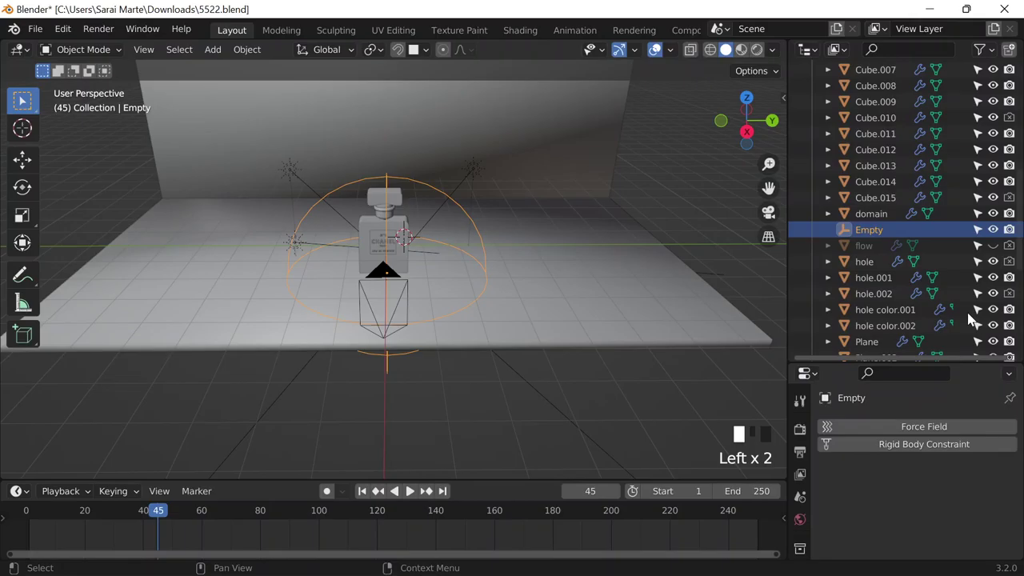
Make the floor plane (Plane.002) and the backdrop plane (Plane) unselectable in the viewport.
{"action": "scroll", "coordinate": [968, 318], "scroll_direction": "up", "scroll_amount": 20}
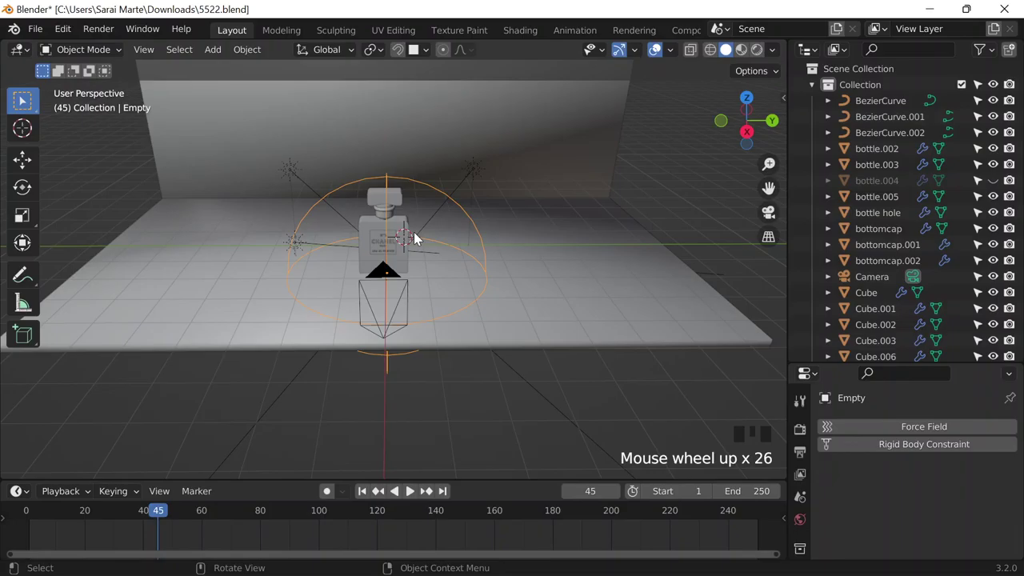
{"action": "scroll", "coordinate": [943, 240], "scroll_direction": "down", "scroll_amount": 20}
{"action": "left_click", "coordinate": [979, 124]}
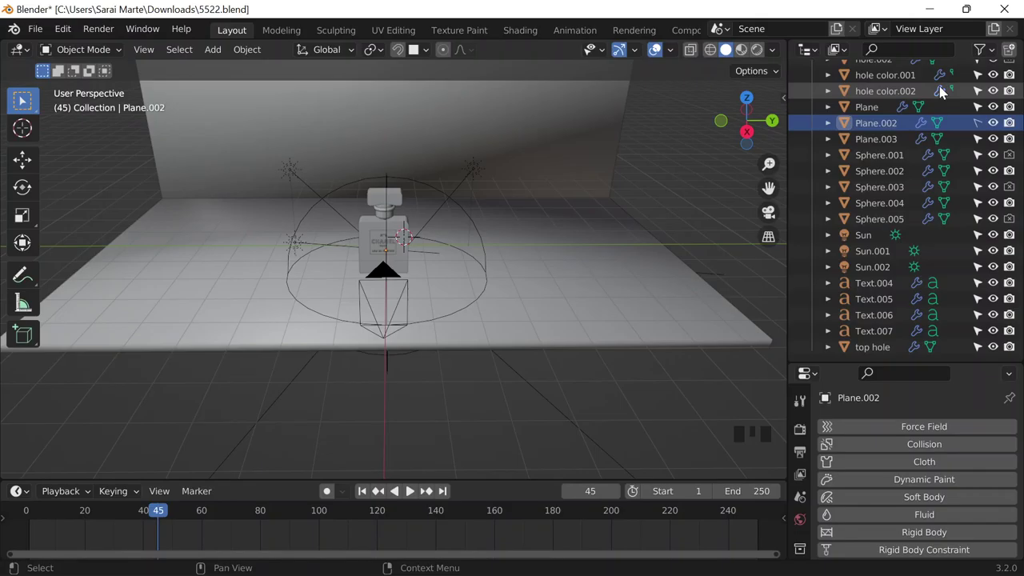
{"action": "left_click", "coordinate": [307, 273]}
{"action": "key", "text": "KP_4"}
{"action": "key", "text": "KP_4"}
{"action": "key", "text": "KP_4"}
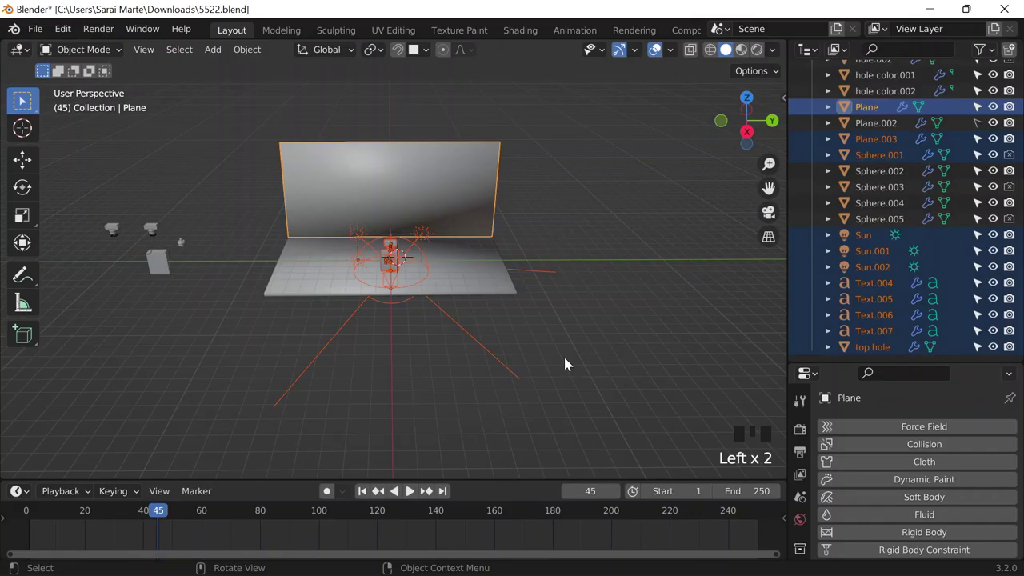
{"action": "left_click", "coordinate": [981, 109]}
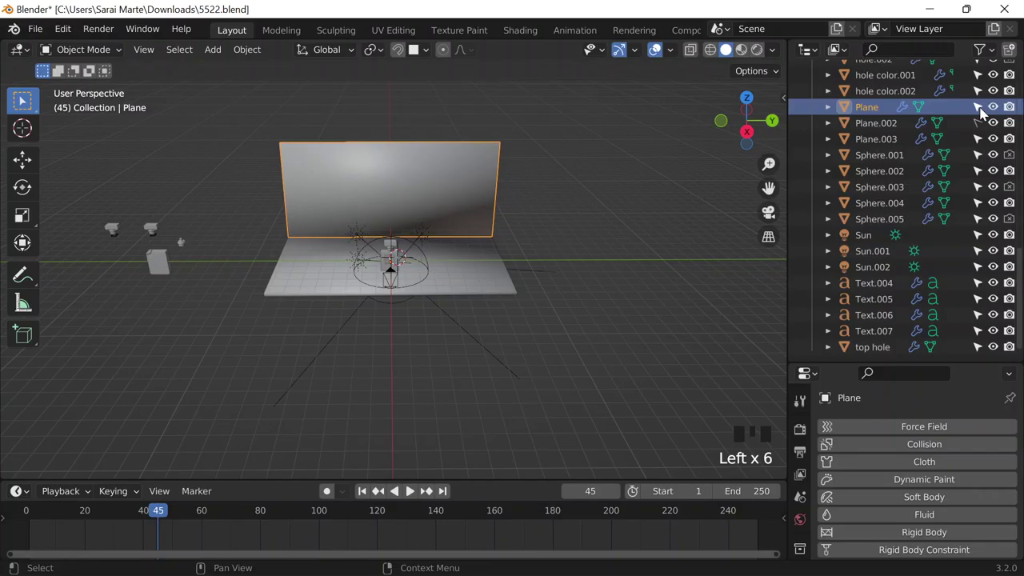
Test selecting everything with the Empty active, and make the Camera unselectable as well.
{"action": "scroll", "coordinate": [446, 306], "scroll_direction": "up", "scroll_amount": 8}
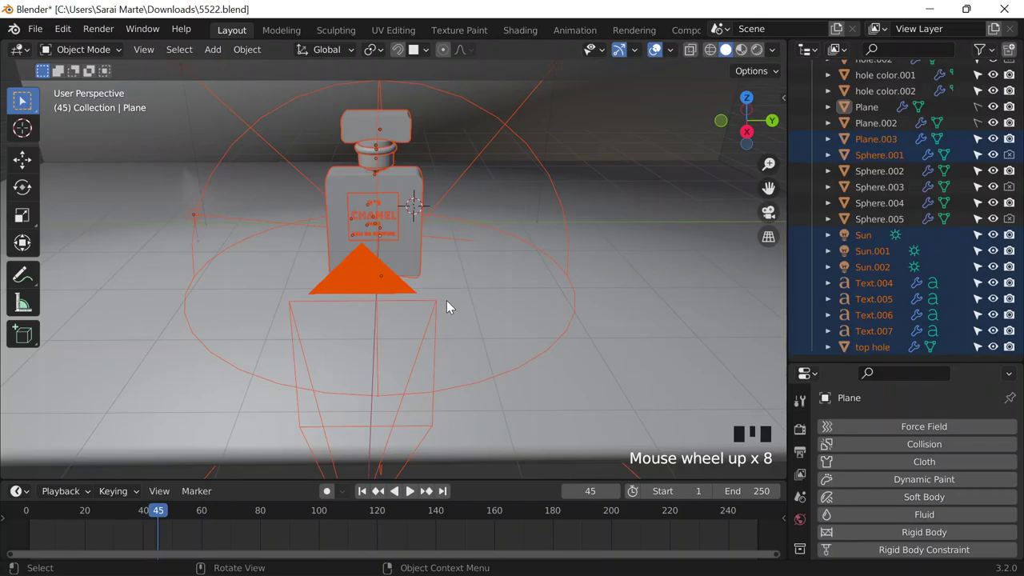
{"action": "left_click", "coordinate": [441, 236]}
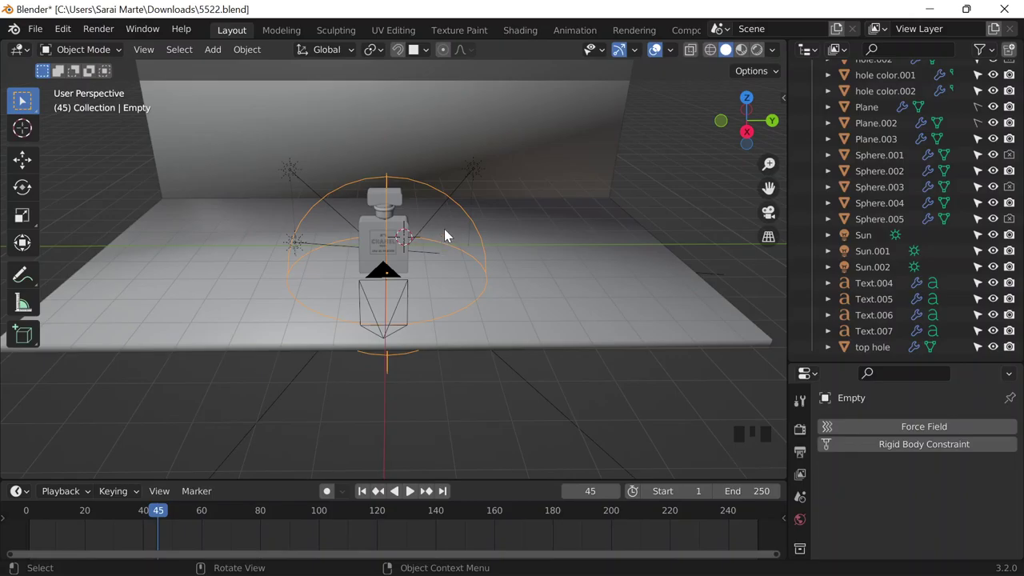
{"action": "key", "text": "a"}
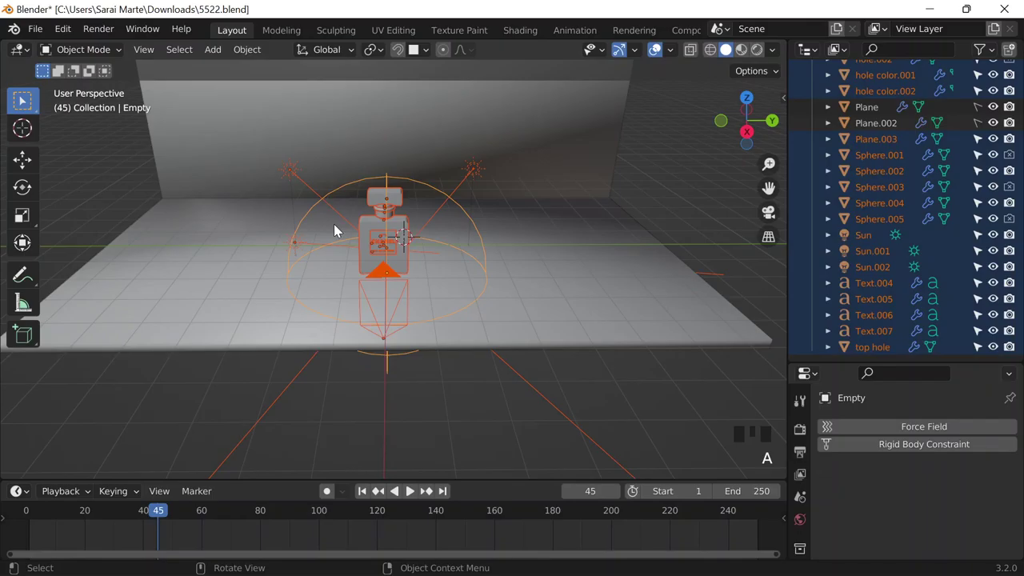
{"action": "left_click", "coordinate": [333, 224]}
{"action": "scroll", "coordinate": [902, 226], "scroll_direction": "down", "scroll_amount": 10}
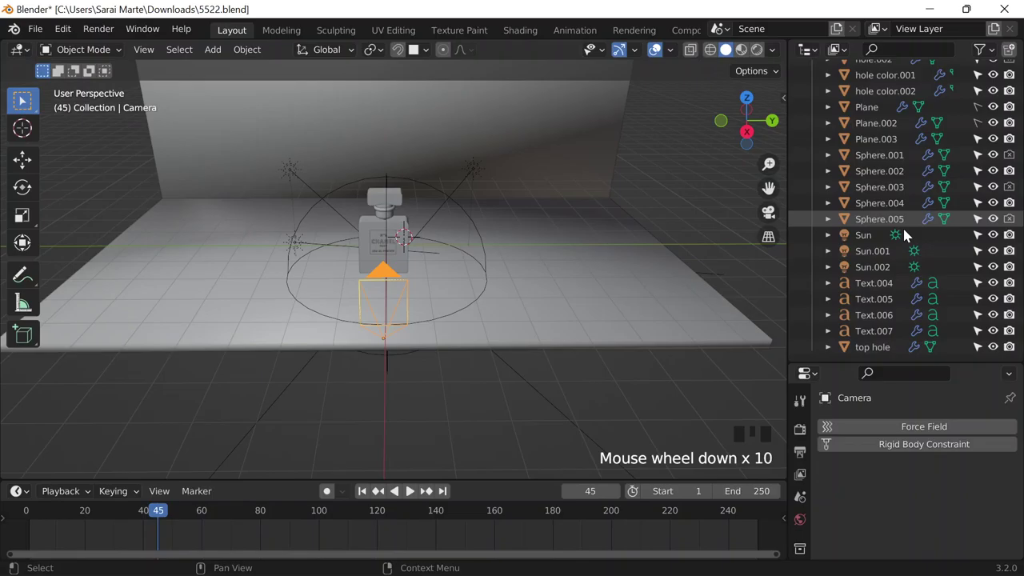
{"action": "double_click", "coordinate": [362, 185]}
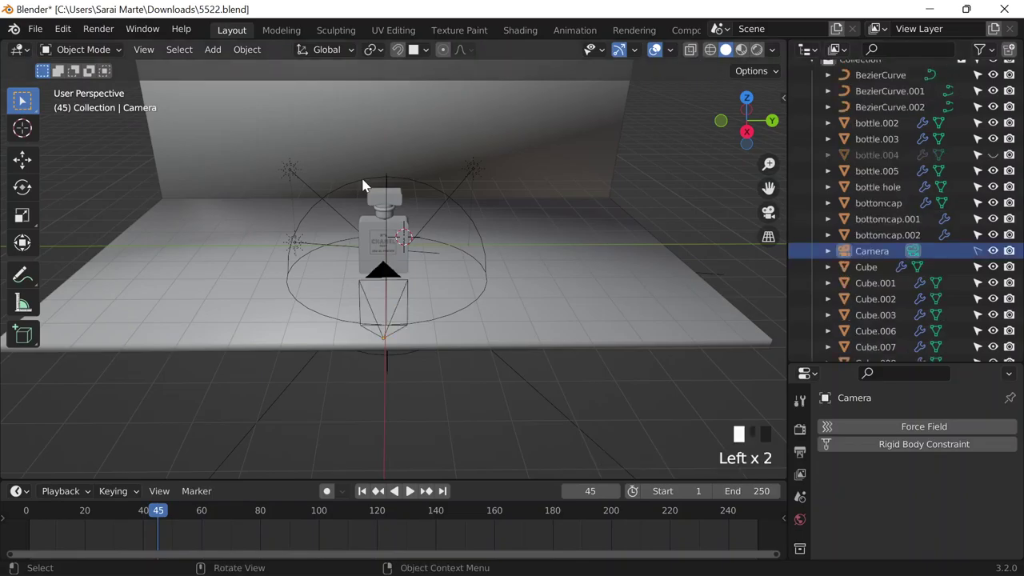
Select all selectable objects with the Empty active and parent them to it using Object (Keep Transform).
{"action": "key", "text": "a"}
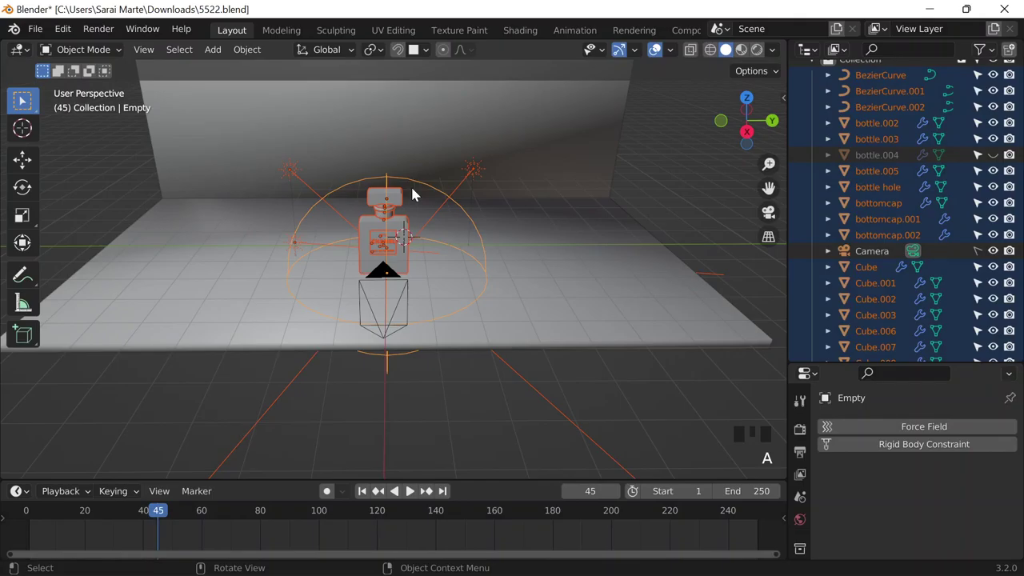
{"action": "scroll", "coordinate": [412, 194], "scroll_direction": "down", "scroll_amount": 4}
{"action": "key", "text": "ctrl+p"}
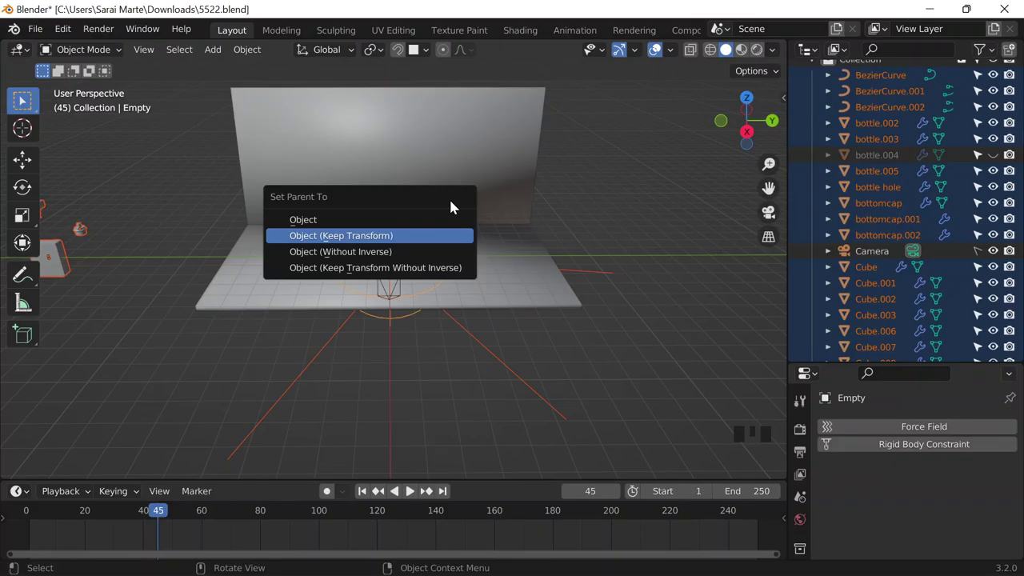
{"action": "key", "text": "Return"}
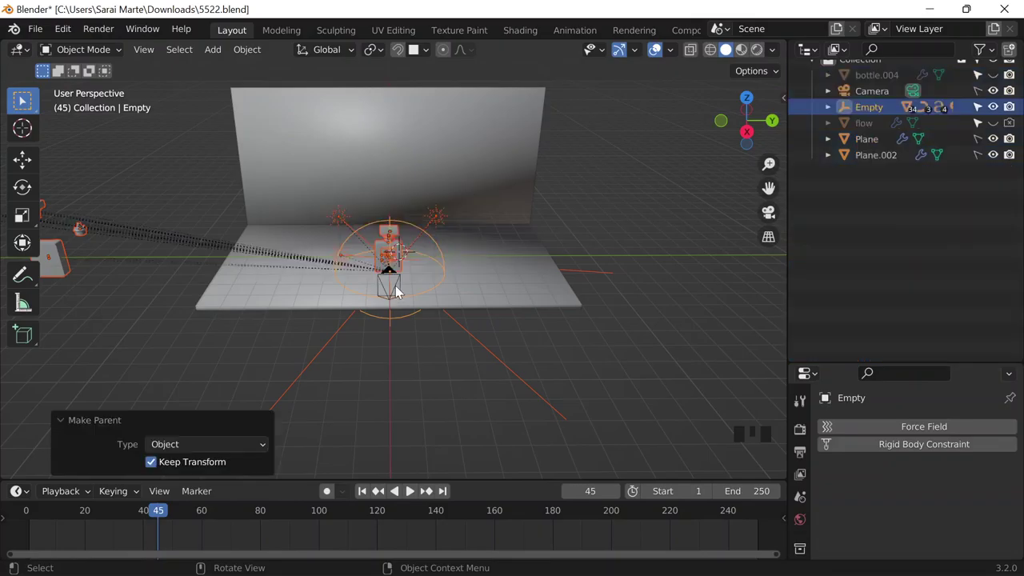
Undo the parenting of the objects to the Empty.
{"action": "scroll", "coordinate": [197, 286], "scroll_direction": "down", "scroll_amount": 2}
{"action": "left_click_drag", "start_coordinate": [102, 207], "coordinate": [199, 304]}
{"action": "key", "text": "ctrl+z"}
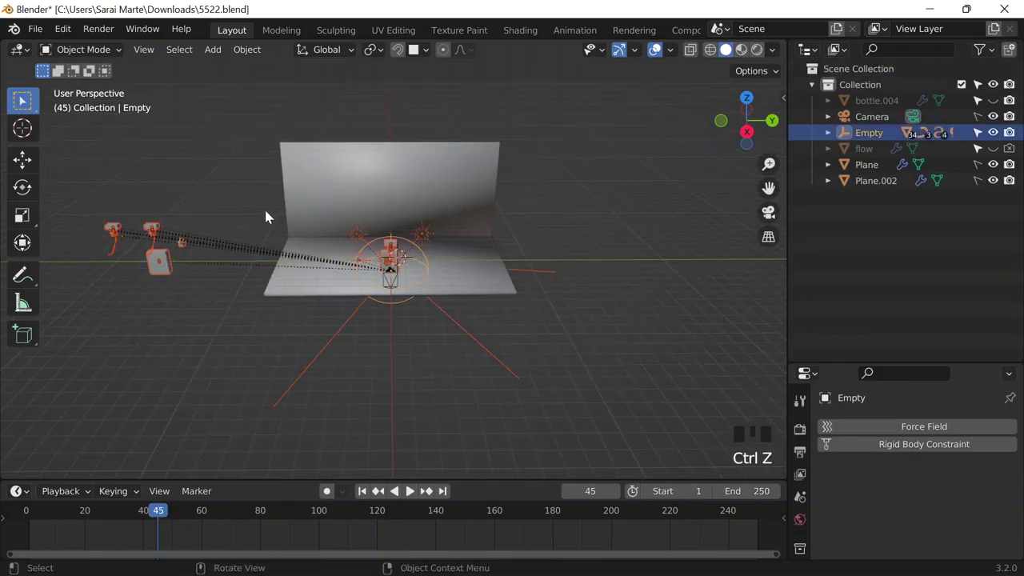
{"action": "key", "text": "ctrl+z"}
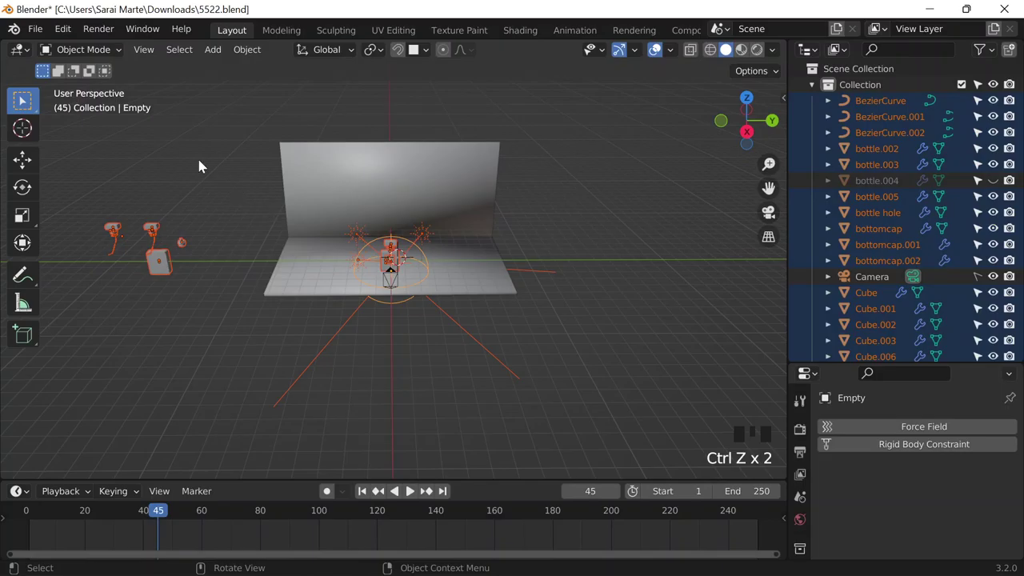
Box-select the spare parts beside the set and make bottomcap.001, bottomcap.002, bottle.002, bottle.003, BezierCurve.001 and BezierCurve.002 unselectable.
{"action": "left_click", "coordinate": [131, 232]}
{"action": "left_click_drag", "start_coordinate": [92, 195], "coordinate": [194, 302]}
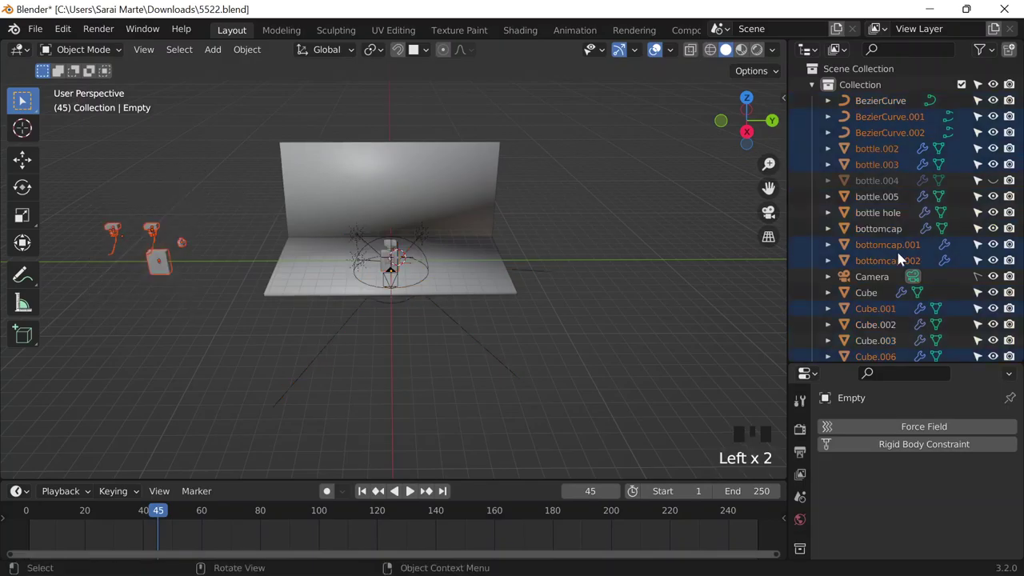
{"action": "left_click", "coordinate": [976, 244]}
{"action": "left_click", "coordinate": [976, 260]}
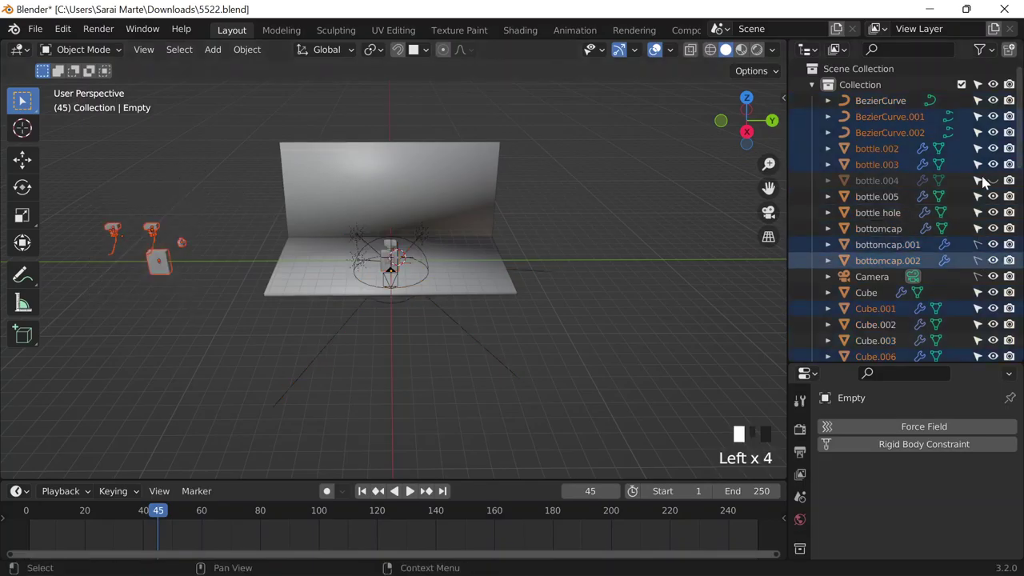
{"action": "left_click", "coordinate": [976, 164]}
{"action": "left_click", "coordinate": [977, 148]}
{"action": "left_click", "coordinate": [976, 132]}
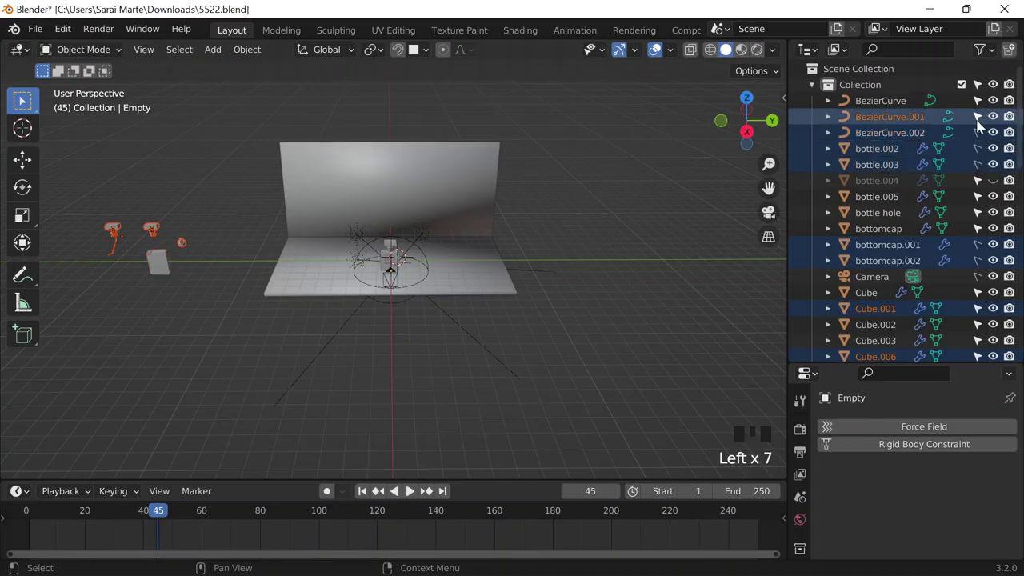
{"action": "left_click", "coordinate": [976, 116]}
Make the spare parts Cube.006 through Cube.015 unselectable in the outliner.
{"action": "scroll", "coordinate": [953, 223], "scroll_direction": "down", "scroll_amount": 6}
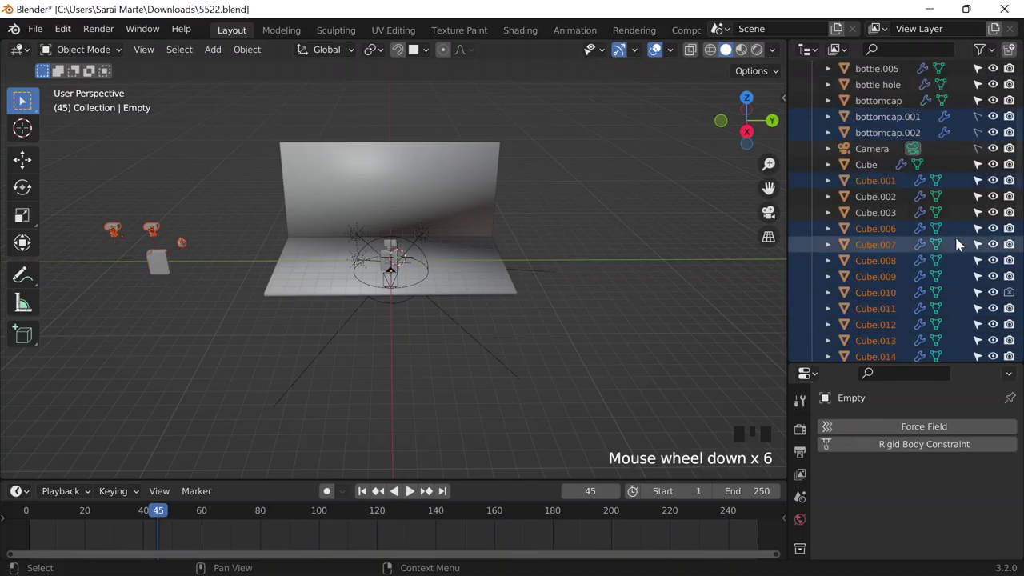
{"action": "scroll", "coordinate": [956, 240], "scroll_direction": "down", "scroll_amount": 5}
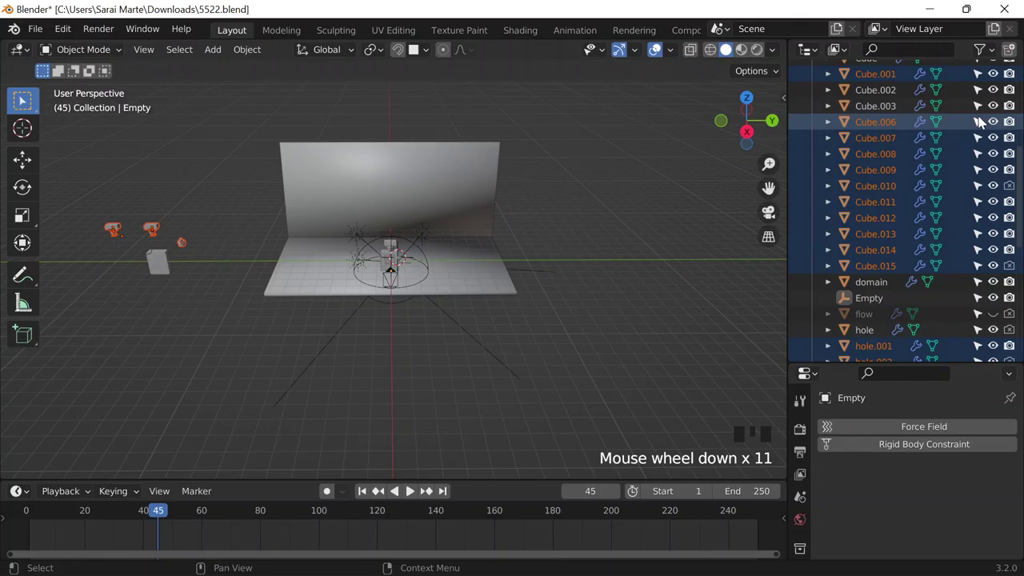
{"action": "left_click", "coordinate": [976, 122]}
{"action": "left_click", "coordinate": [976, 137]}
{"action": "left_click", "coordinate": [976, 153]}
{"action": "left_click", "coordinate": [977, 170]}
{"action": "left_click", "coordinate": [976, 185]}
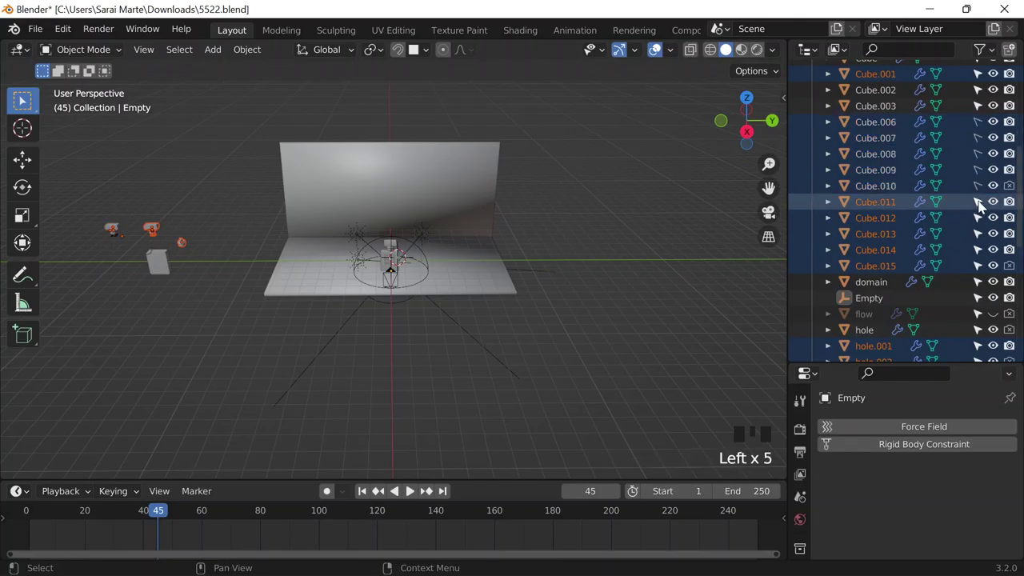
{"action": "left_click", "coordinate": [976, 201]}
{"action": "left_click", "coordinate": [976, 218]}
{"action": "left_click", "coordinate": [977, 234]}
{"action": "left_click", "coordinate": [976, 249]}
{"action": "left_click", "coordinate": [976, 266]}
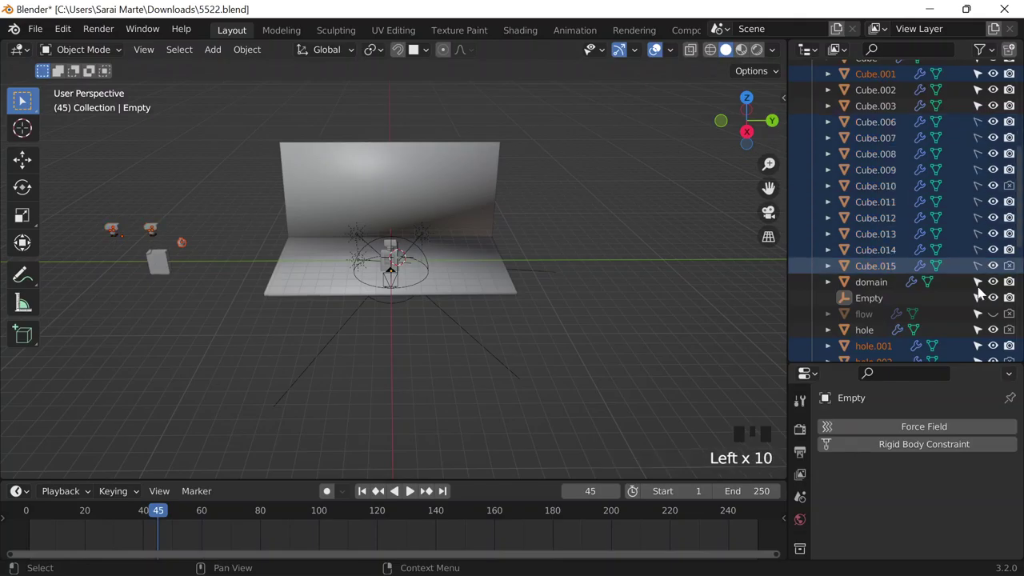
Make hole.001, hole.002, hole color.001 and hole color.002 unselectable in the outliner.
{"action": "scroll", "coordinate": [980, 295], "scroll_direction": "down", "scroll_amount": 2}
{"action": "left_click", "coordinate": [976, 282]}
{"action": "left_click", "coordinate": [977, 298]}
{"action": "left_click", "coordinate": [977, 313]}
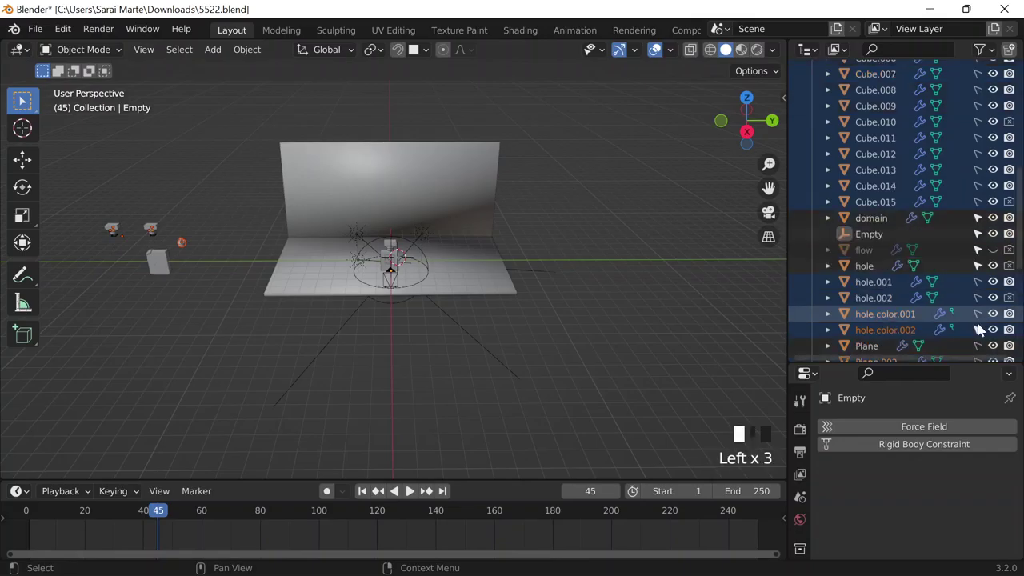
{"action": "left_click", "coordinate": [977, 330]}
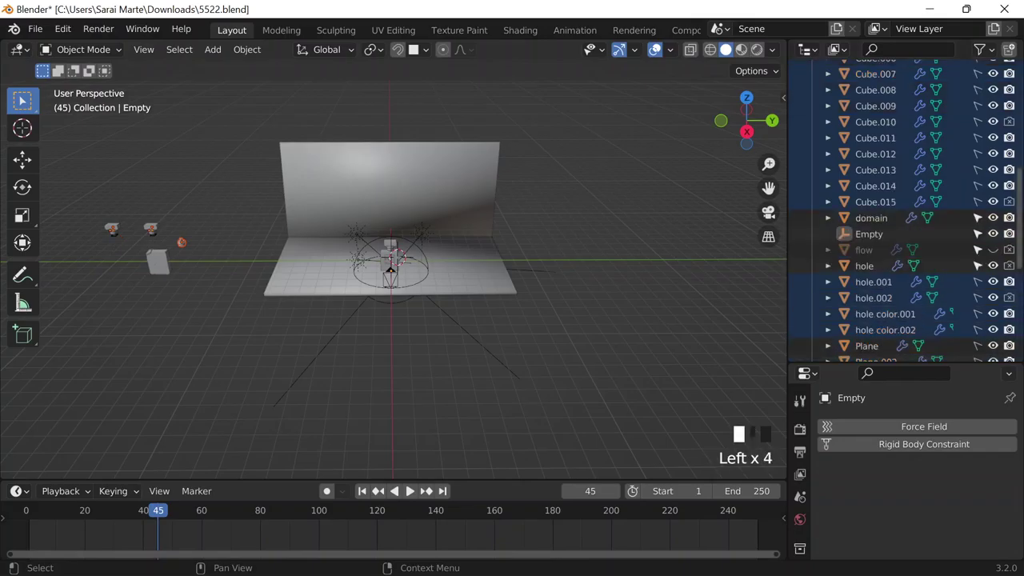
Make the spare parts Sphere.002 through Sphere.005 and Cube.001 unselectable in the outliner.
{"action": "scroll", "coordinate": [977, 288], "scroll_direction": "down", "scroll_amount": 4}
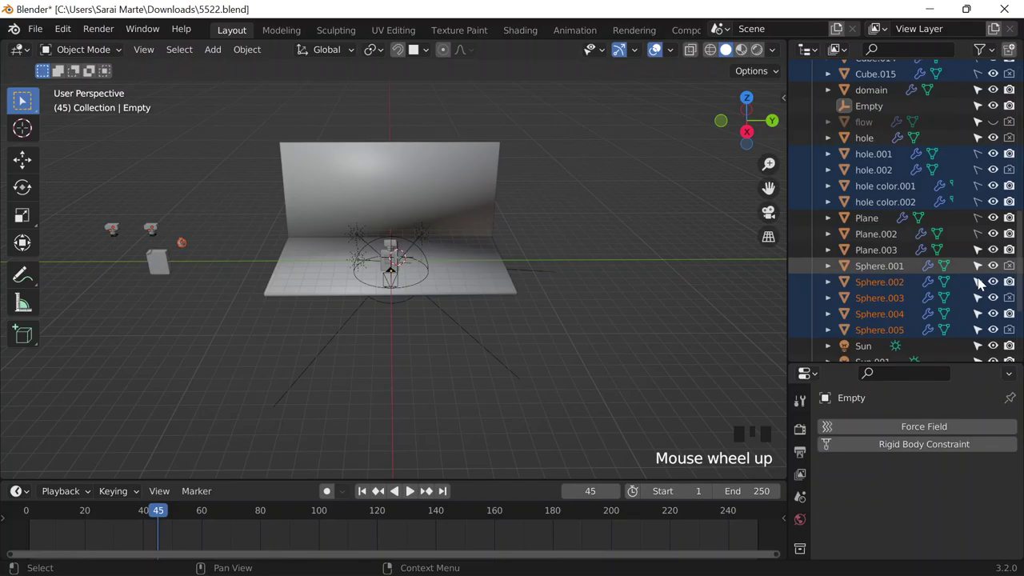
{"action": "left_click", "coordinate": [976, 281]}
{"action": "left_click", "coordinate": [976, 297]}
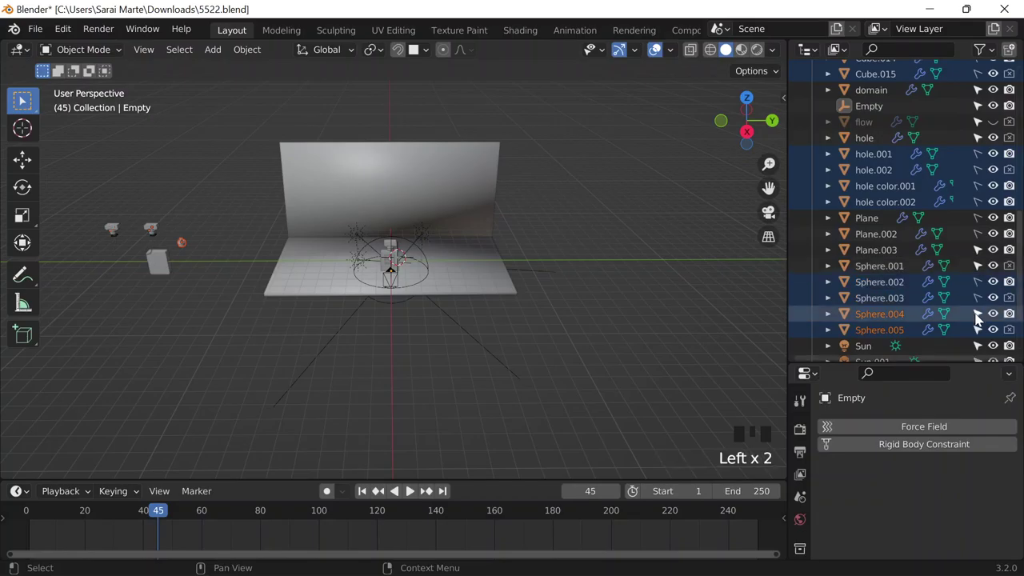
{"action": "scroll", "coordinate": [927, 145], "scroll_direction": "up", "scroll_amount": 15}
{"action": "scroll", "coordinate": [949, 160], "scroll_direction": "up", "scroll_amount": 7}
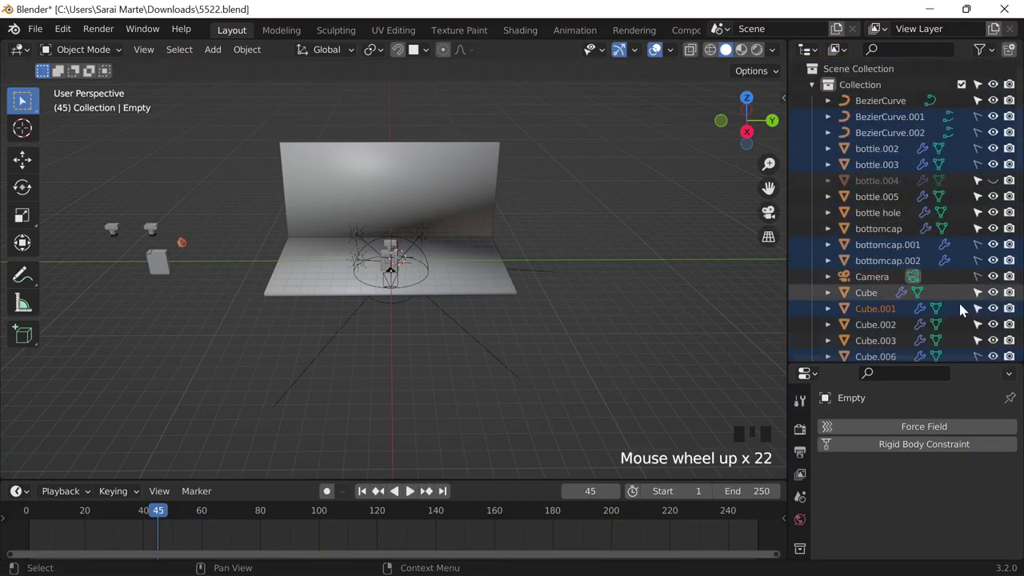
{"action": "scroll", "coordinate": [958, 300], "scroll_direction": "up", "scroll_amount": 5}
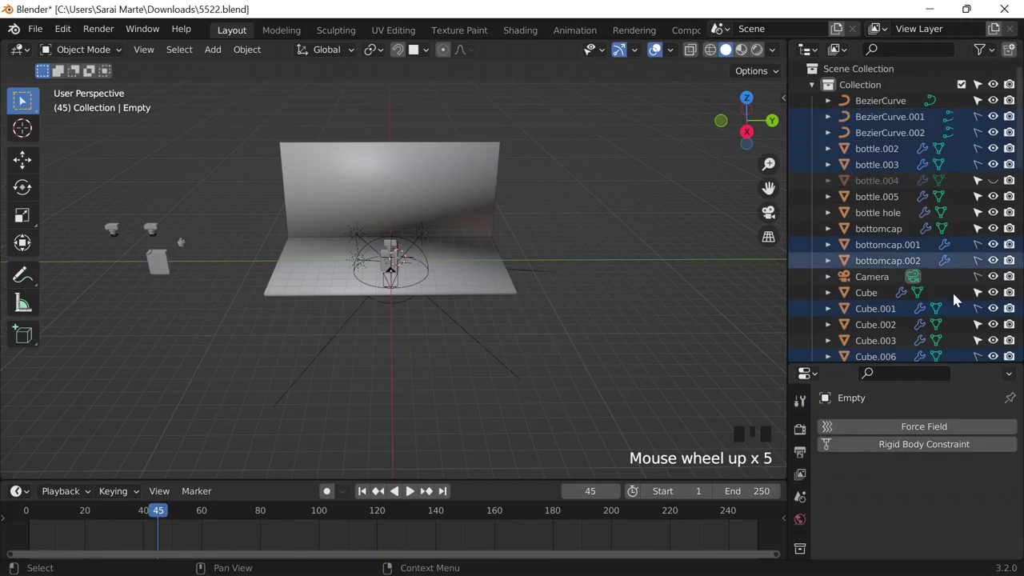
Review the selectability settings of the listed objects and test whether the spare parts and backdrop can be selected in the viewport.
{"action": "scroll", "coordinate": [940, 296], "scroll_direction": "down", "scroll_amount": 3}
{"action": "scroll", "coordinate": [928, 289], "scroll_direction": "up", "scroll_amount": 10}
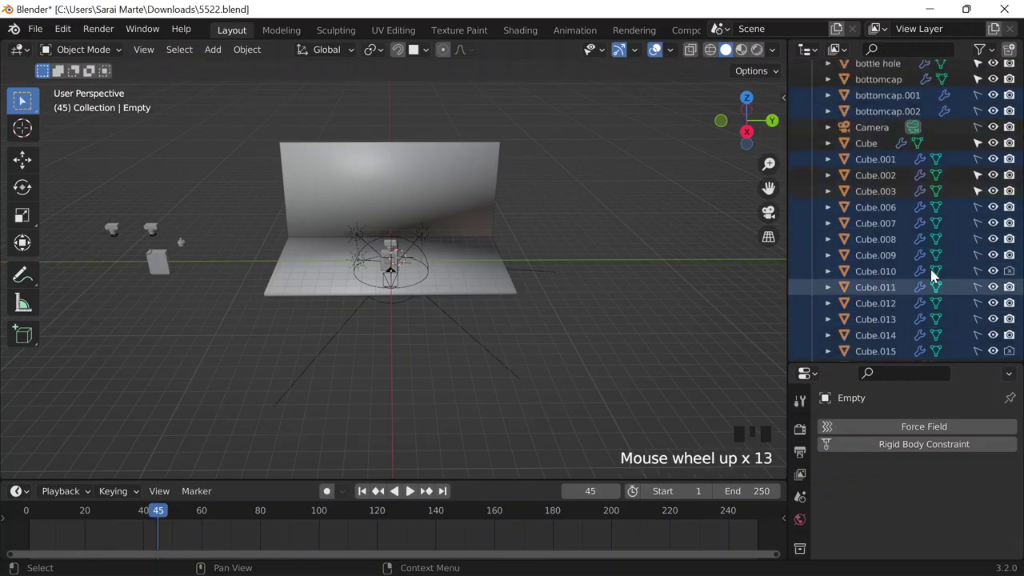
{"action": "scroll", "coordinate": [948, 217], "scroll_direction": "down", "scroll_amount": 16}
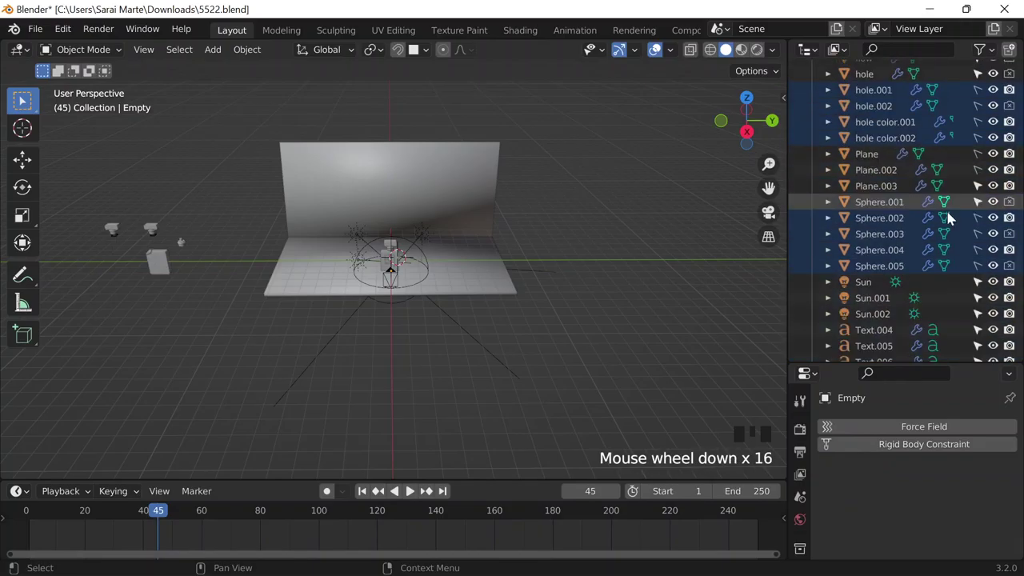
{"action": "scroll", "coordinate": [948, 218], "scroll_direction": "down", "scroll_amount": 6}
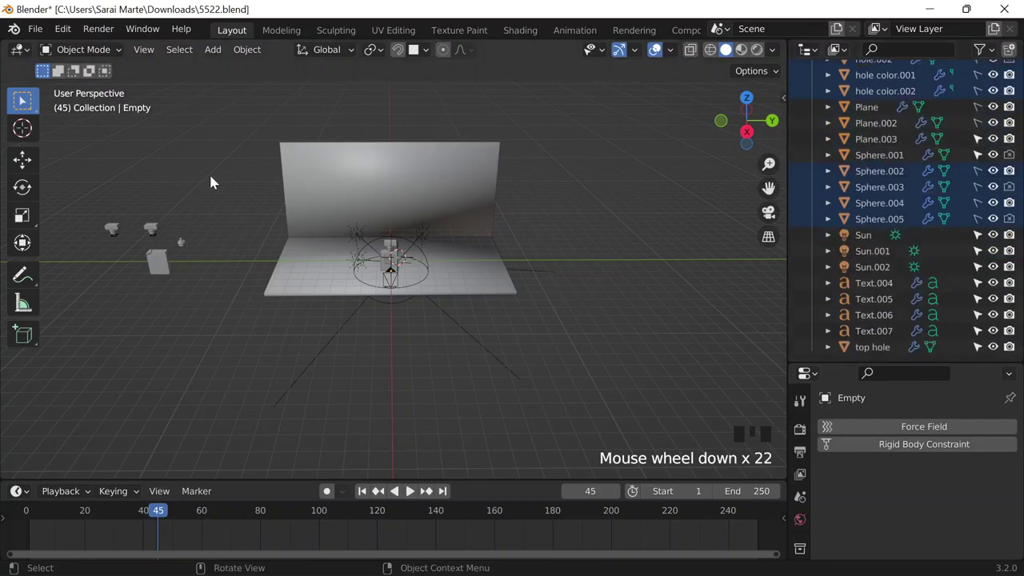
{"action": "double_click", "coordinate": [159, 267]}
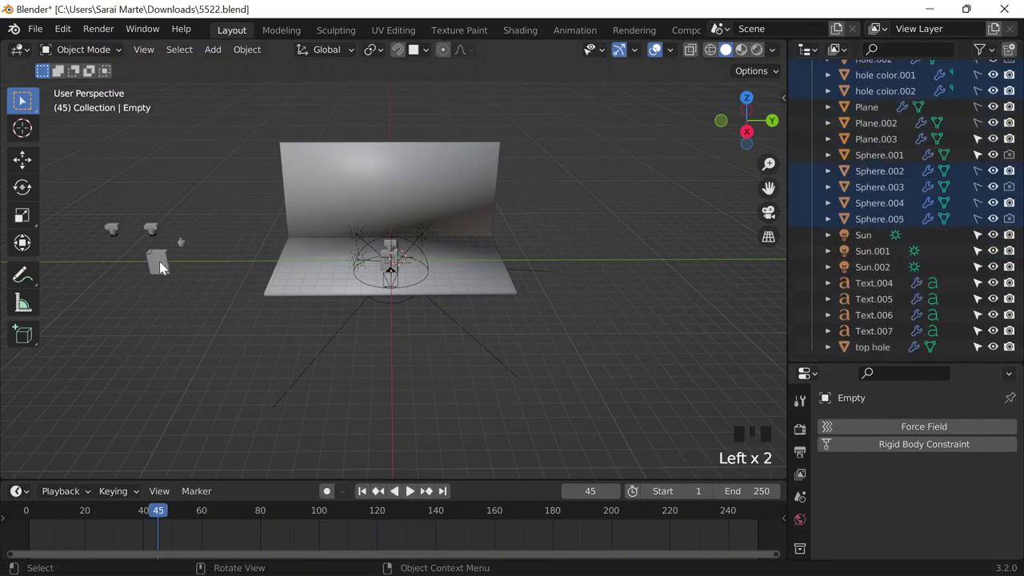
{"action": "double_click", "coordinate": [160, 258]}
{"action": "left_click", "coordinate": [368, 257]}
{"action": "left_click", "coordinate": [329, 210]}
{"action": "left_click", "coordinate": [330, 204]}
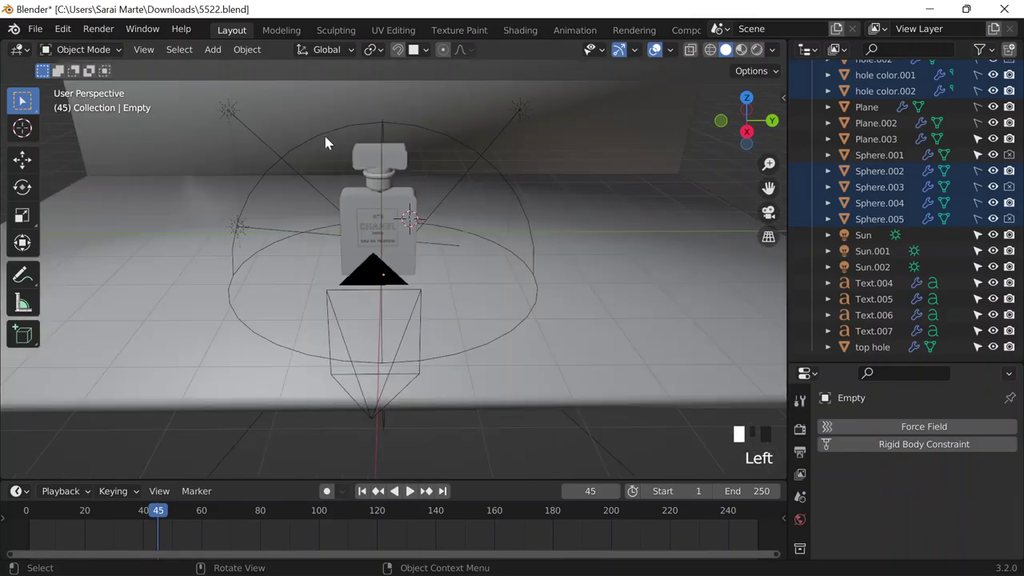
Select all selectable objects with the Empty active and parent them to it with Object (Keep Transform), leaving out the spare parts.
{"action": "scroll", "coordinate": [344, 164], "scroll_direction": "down", "scroll_amount": 3}
{"action": "key", "text": "a"}
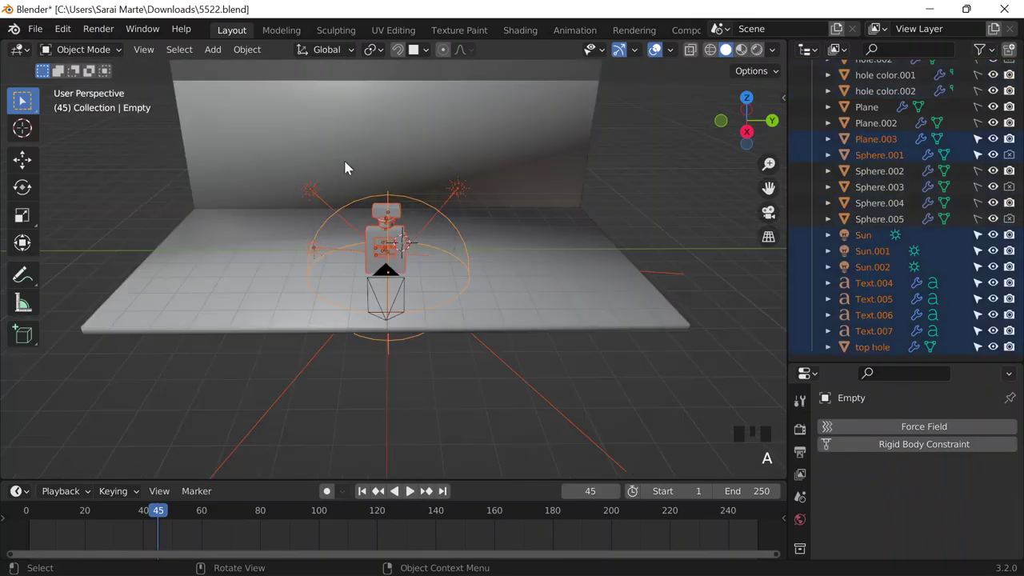
{"action": "scroll", "coordinate": [314, 192], "scroll_direction": "up", "scroll_amount": 6}
{"action": "key", "text": "ctrl+p"}
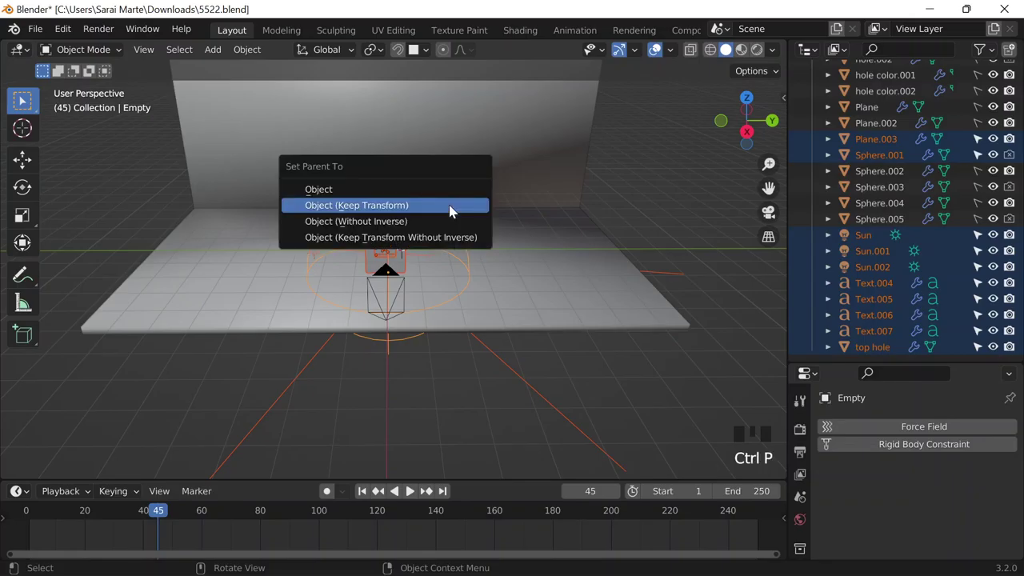
{"action": "left_click", "coordinate": [449, 211]}
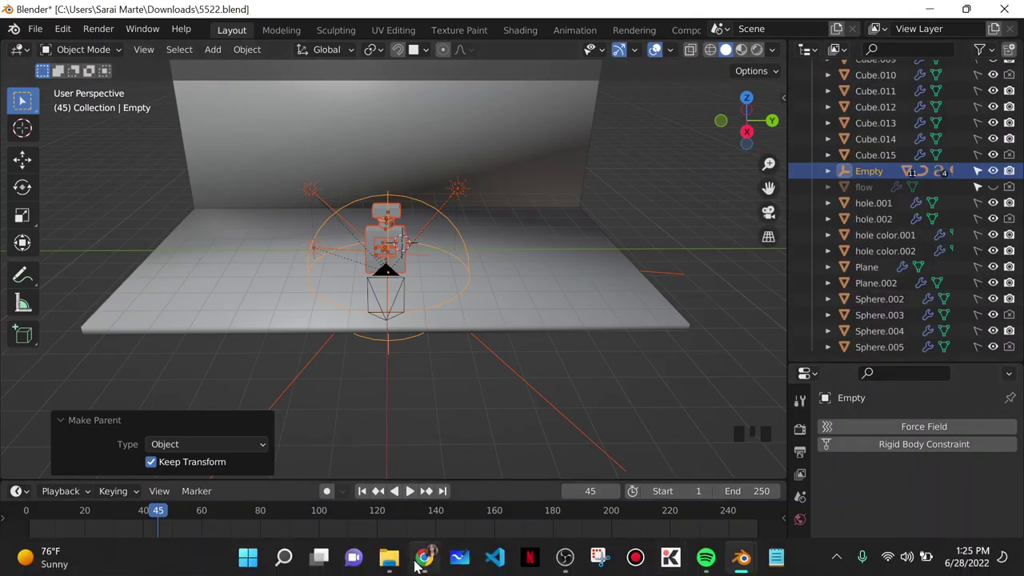
{"action": "left_click", "coordinate": [561, 562]}
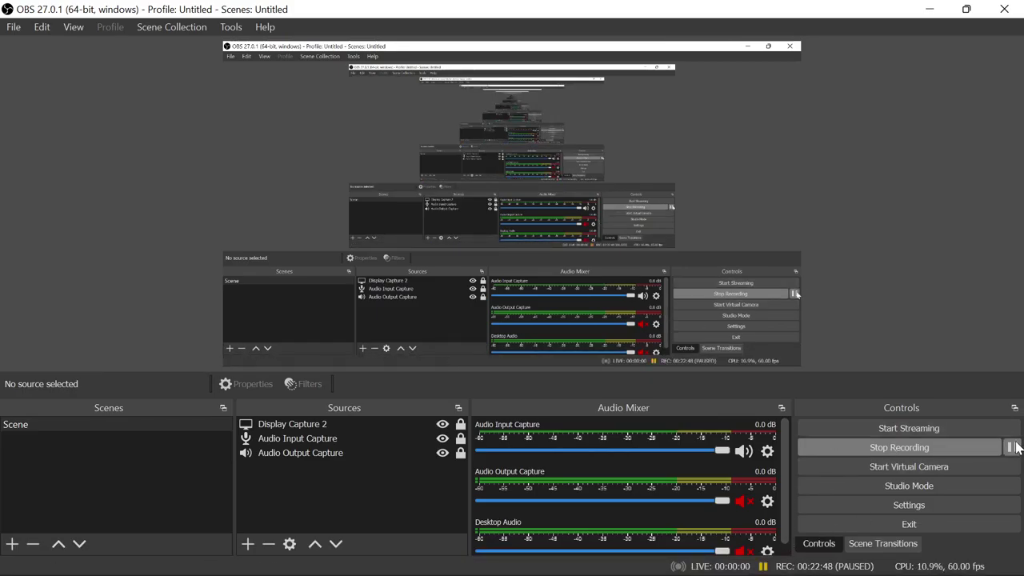
{"action": "left_click", "coordinate": [929, 8]}
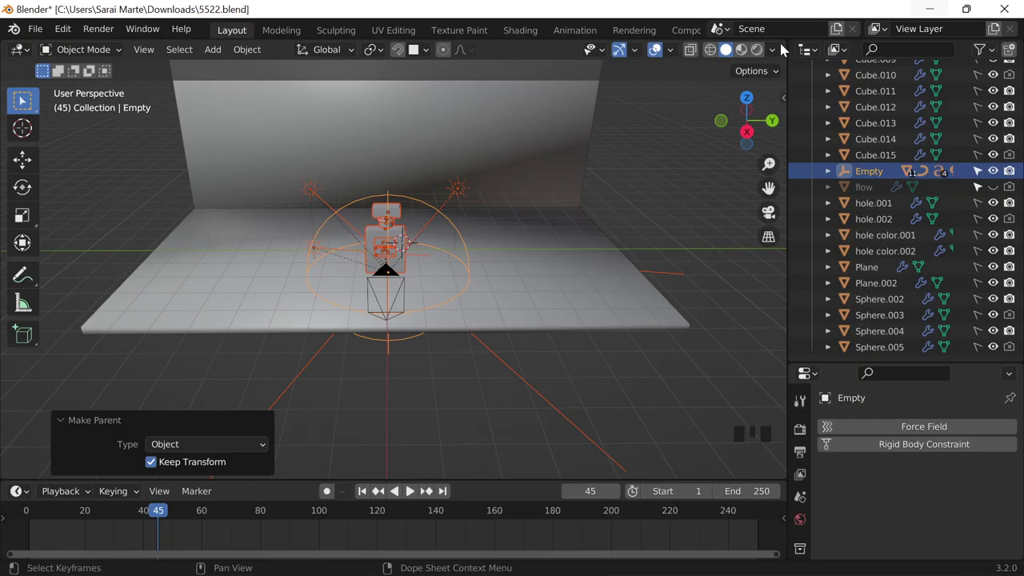
Try moving the Empty together with the parented bottle and lights, and cancel the move.
{"action": "scroll", "coordinate": [402, 299], "scroll_direction": "up", "scroll_amount": 4}
{"action": "scroll", "coordinate": [459, 243], "scroll_direction": "up", "scroll_amount": 1, "text": "shift"}
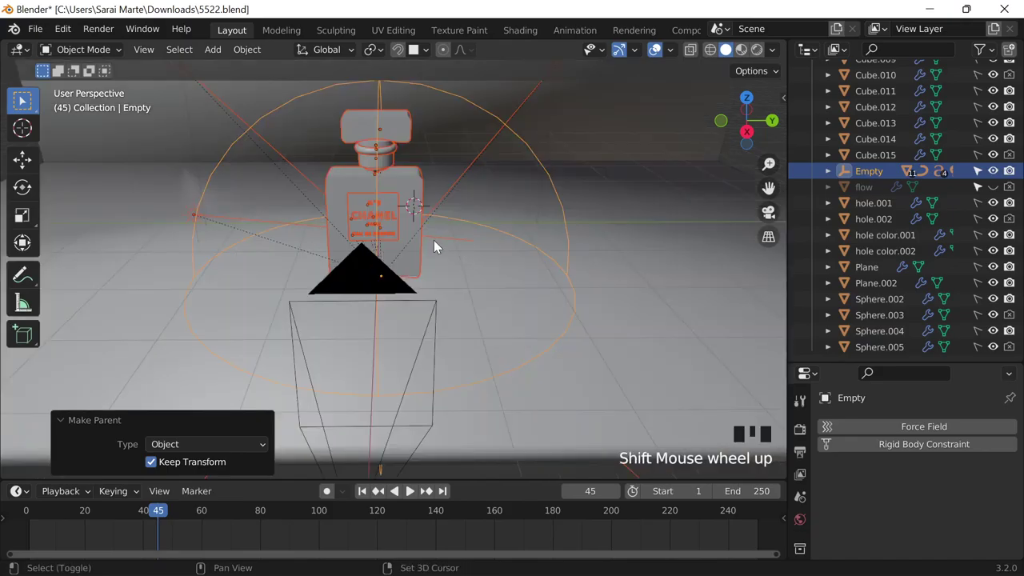
{"action": "middle_click_drag", "start_coordinate": [434, 240], "coordinate": [465, 261], "text": "shift"}
{"action": "scroll", "coordinate": [465, 261], "scroll_direction": "down", "scroll_amount": 2}
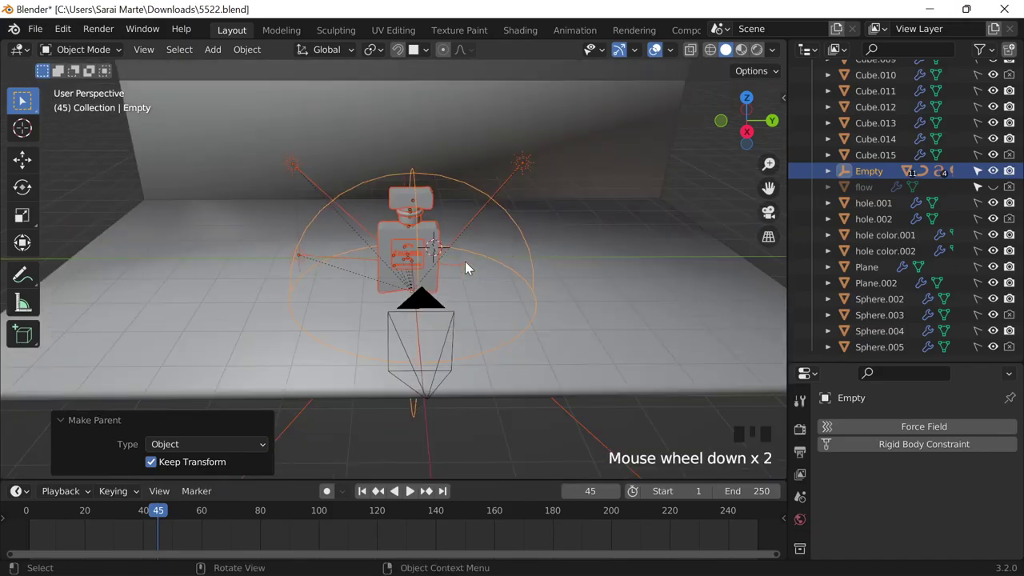
{"action": "scroll", "coordinate": [595, 339], "scroll_direction": "down", "scroll_amount": 3}
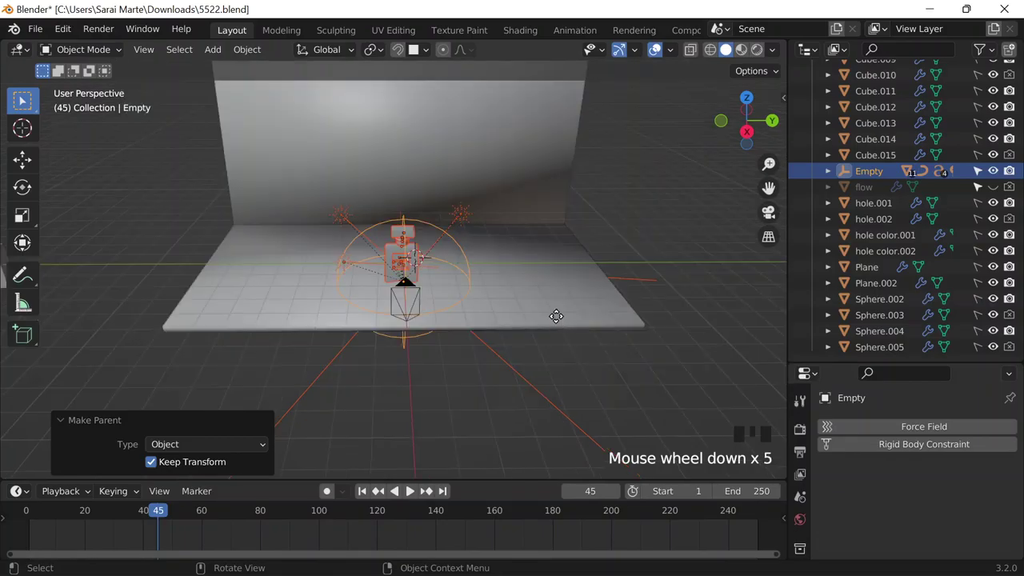
{"action": "key", "text": "g"}
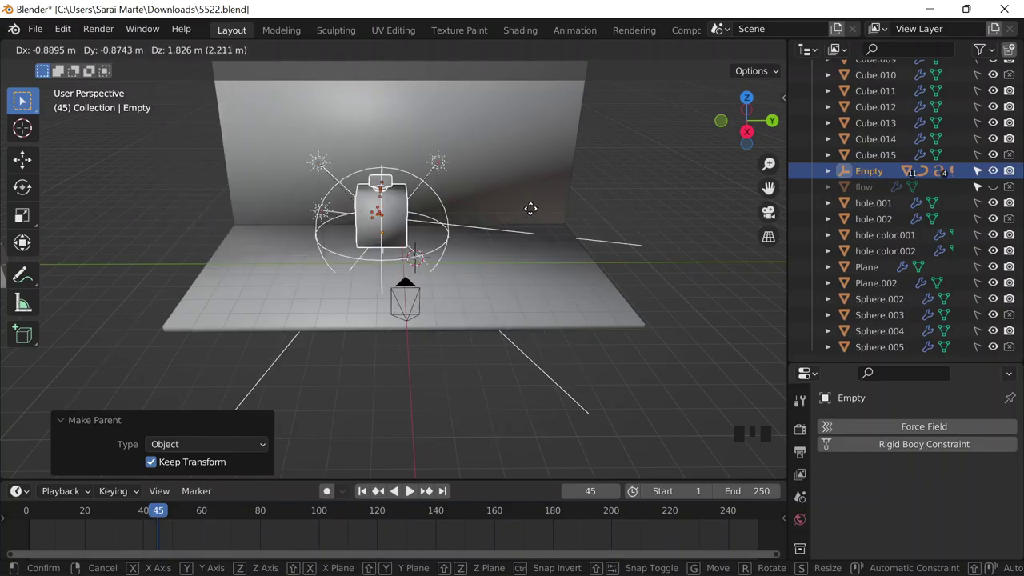
{"action": "right_click", "coordinate": [488, 317]}
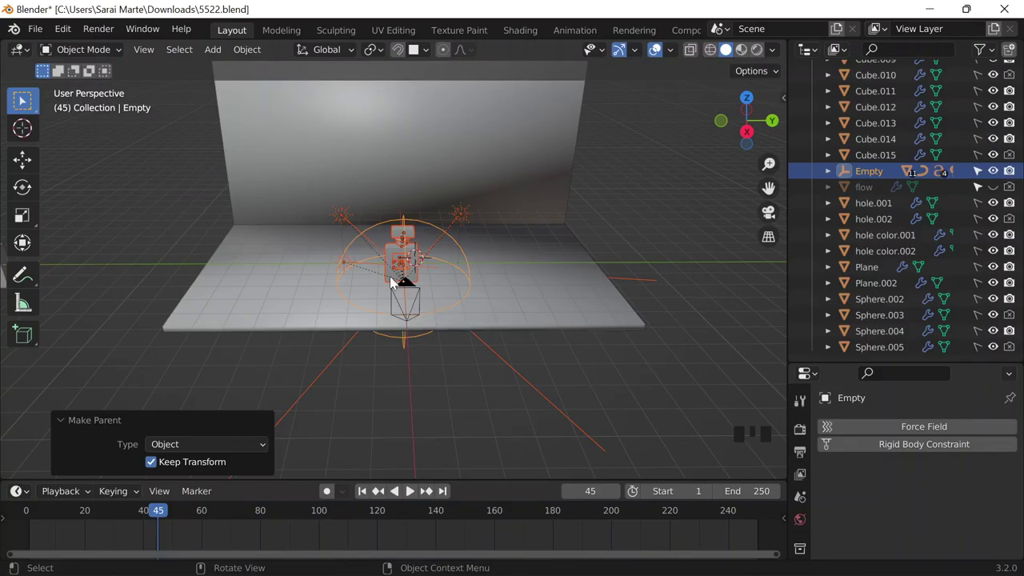
{"action": "scroll", "coordinate": [398, 320], "scroll_direction": "down", "scroll_amount": 5}
{"action": "scroll", "coordinate": [398, 322], "scroll_direction": "up", "scroll_amount": 7}
{"action": "scroll", "coordinate": [405, 329], "scroll_direction": "up", "scroll_amount": 6}
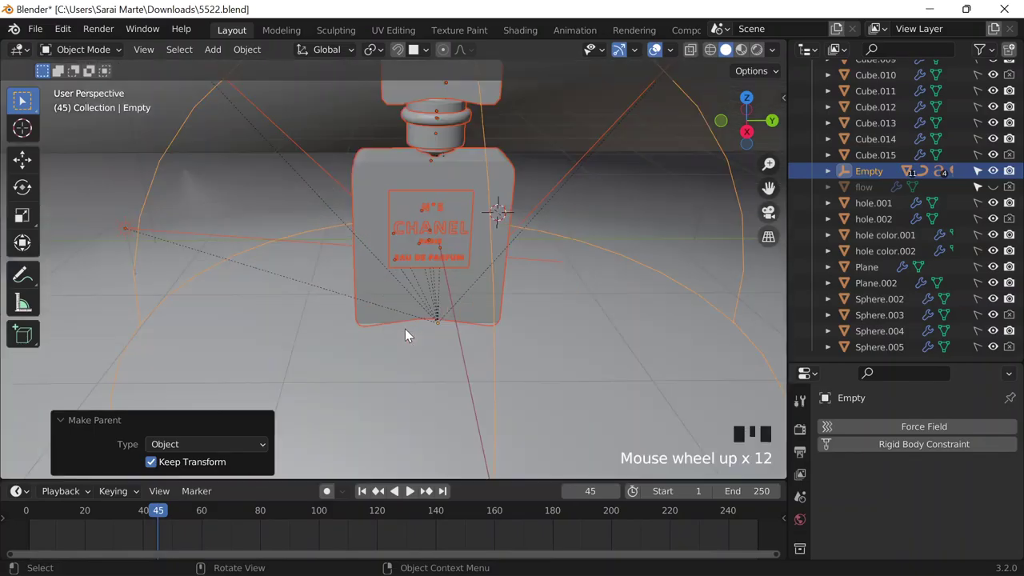
{"action": "scroll", "coordinate": [404, 329], "scroll_direction": "down", "scroll_amount": 6}
{"action": "scroll", "coordinate": [404, 328], "scroll_direction": "up", "scroll_amount": 3}
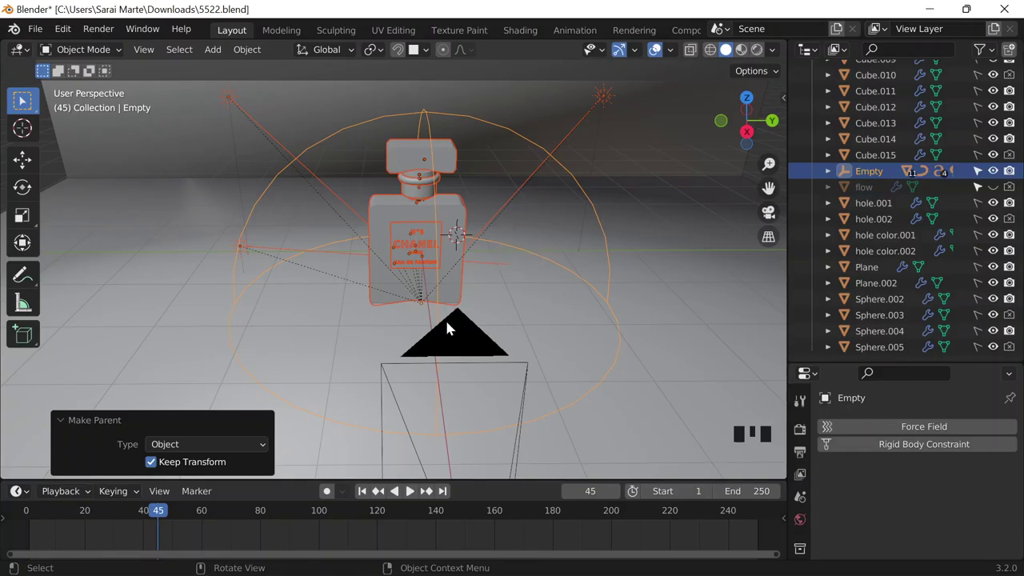
{"action": "scroll", "coordinate": [447, 328], "scroll_direction": "up", "scroll_amount": 2}
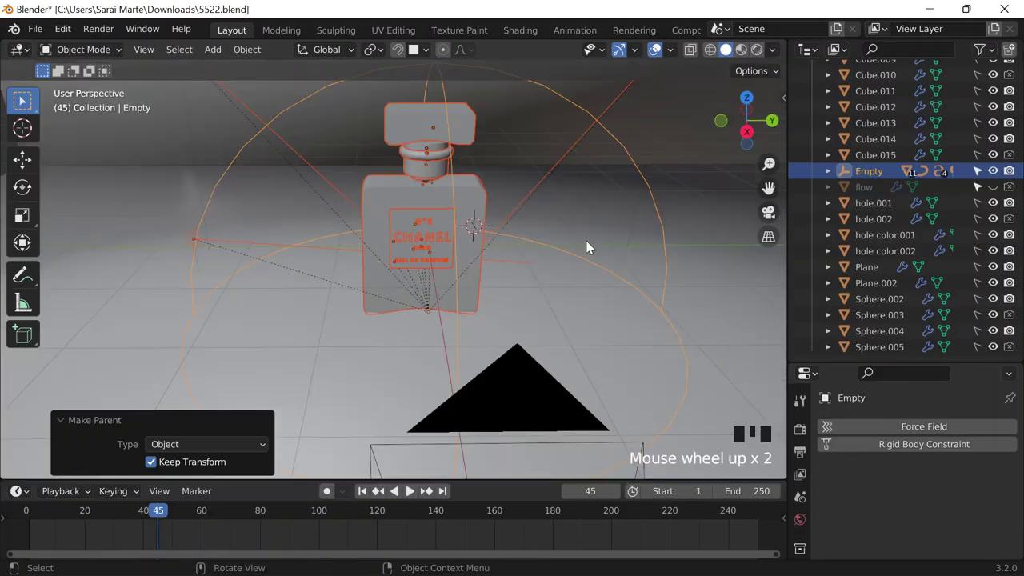
{"action": "scroll", "coordinate": [586, 247], "scroll_direction": "down", "scroll_amount": 4}
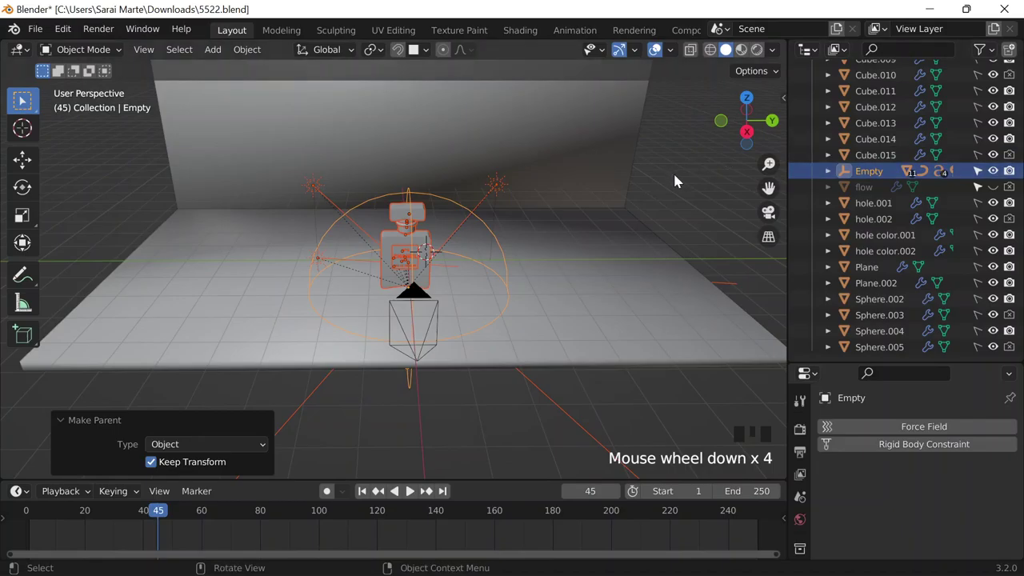
Display the Empty's Item transform properties (location, rotation and scale) in the 3D view.
{"action": "key", "text": "n"}
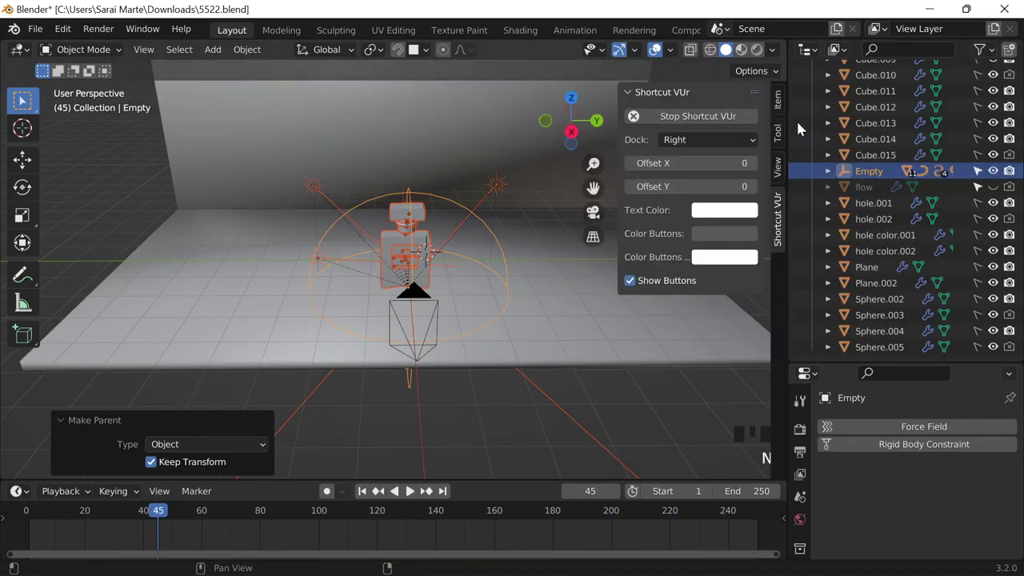
{"action": "left_click", "coordinate": [781, 98]}
{"action": "double_click", "coordinate": [781, 108]}
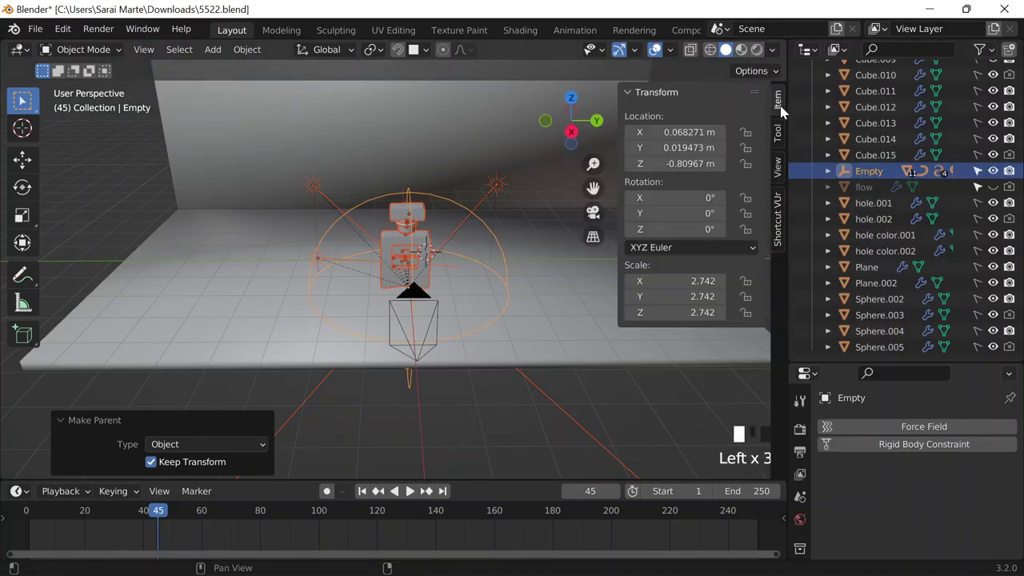
{"action": "left_click", "coordinate": [778, 122]}
{"action": "left_click", "coordinate": [777, 100]}
{"action": "key", "text": "n"}
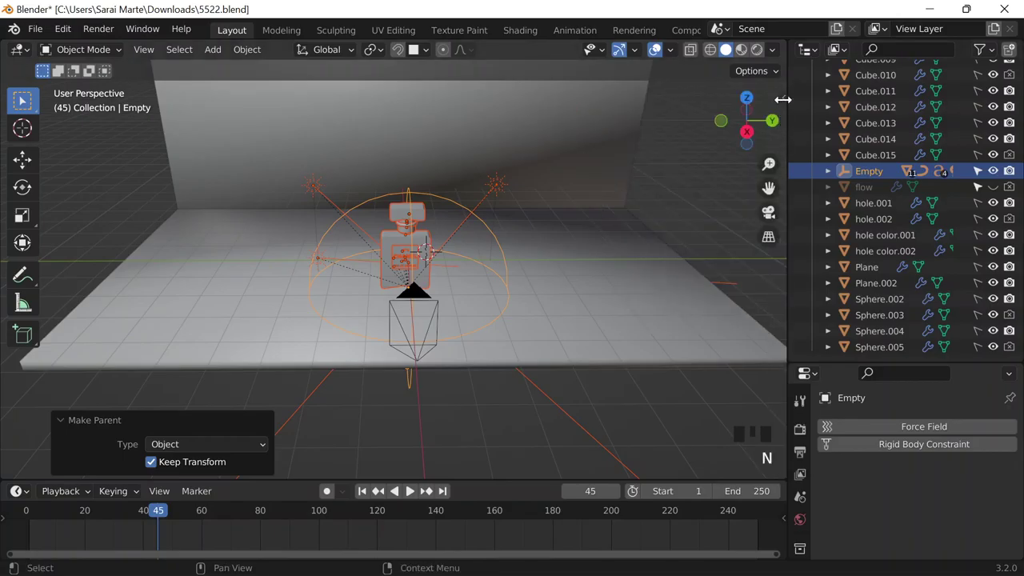
{"action": "left_click", "coordinate": [784, 100]}
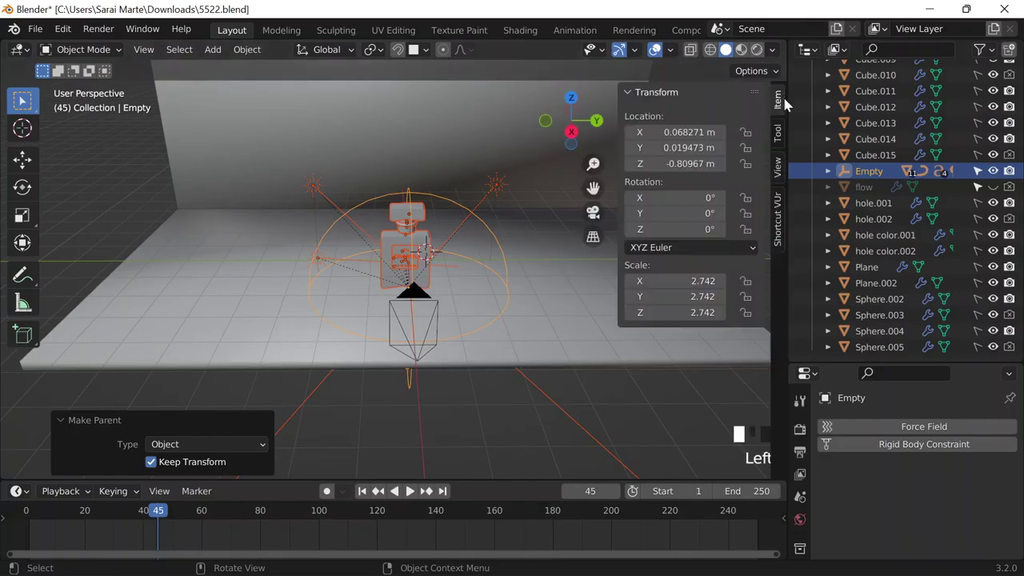
{"action": "key", "text": "n"}
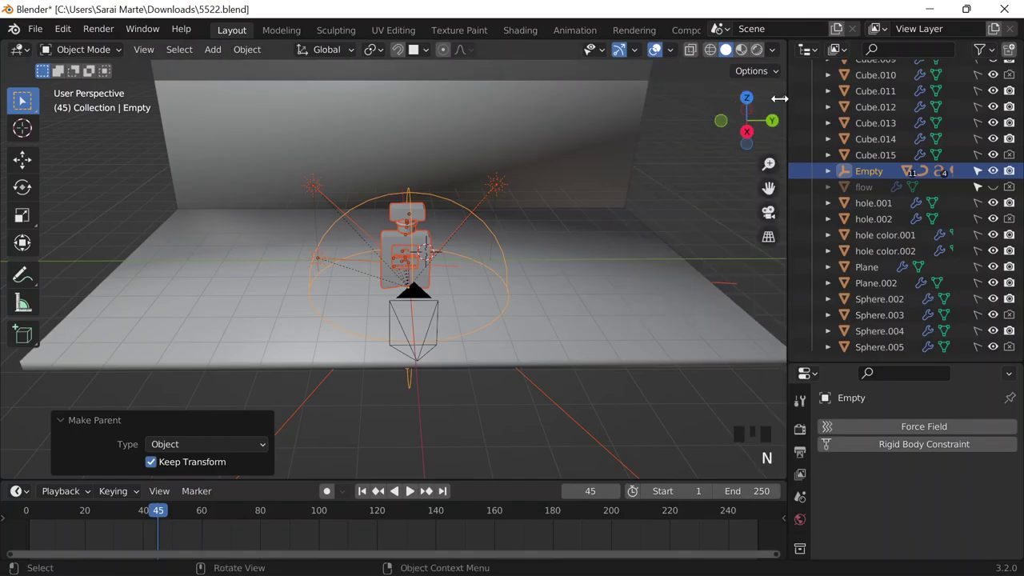
{"action": "left_click", "coordinate": [779, 99]}
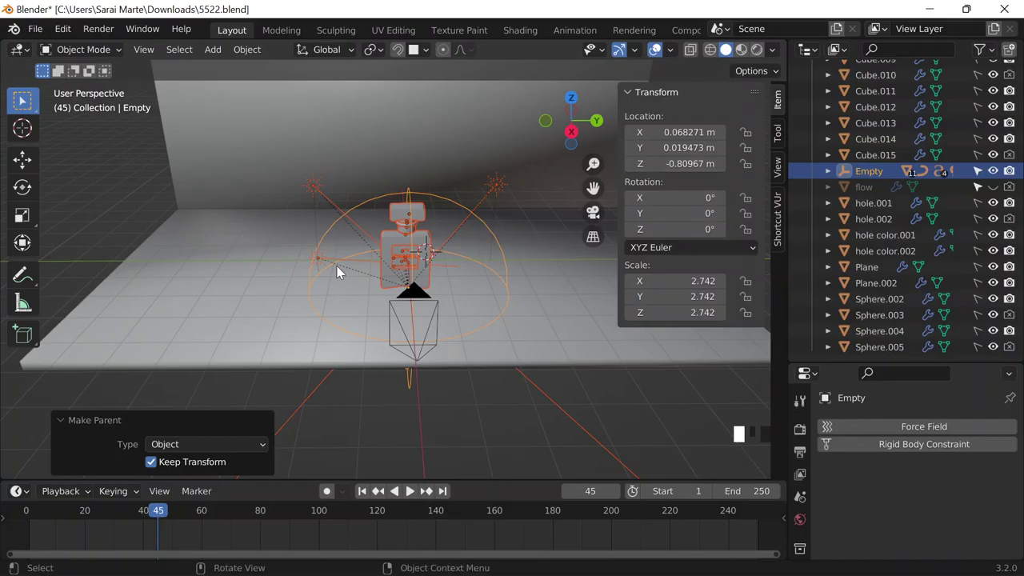
Enlarge the timeline area and set the current frame to 1 with all objects deselected.
{"action": "scroll", "coordinate": [337, 272], "scroll_direction": "down", "scroll_amount": 5}
{"action": "scroll", "coordinate": [419, 275], "scroll_direction": "up", "scroll_amount": 3}
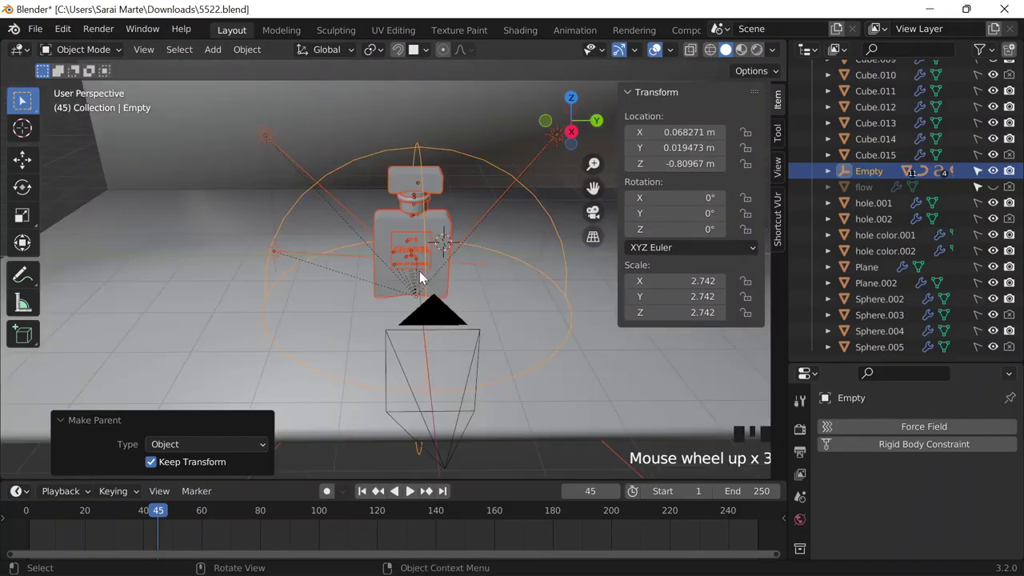
{"action": "scroll", "coordinate": [419, 272], "scroll_direction": "down", "scroll_amount": 2}
{"action": "left_click_drag", "start_coordinate": [477, 480], "coordinate": [478, 402]}
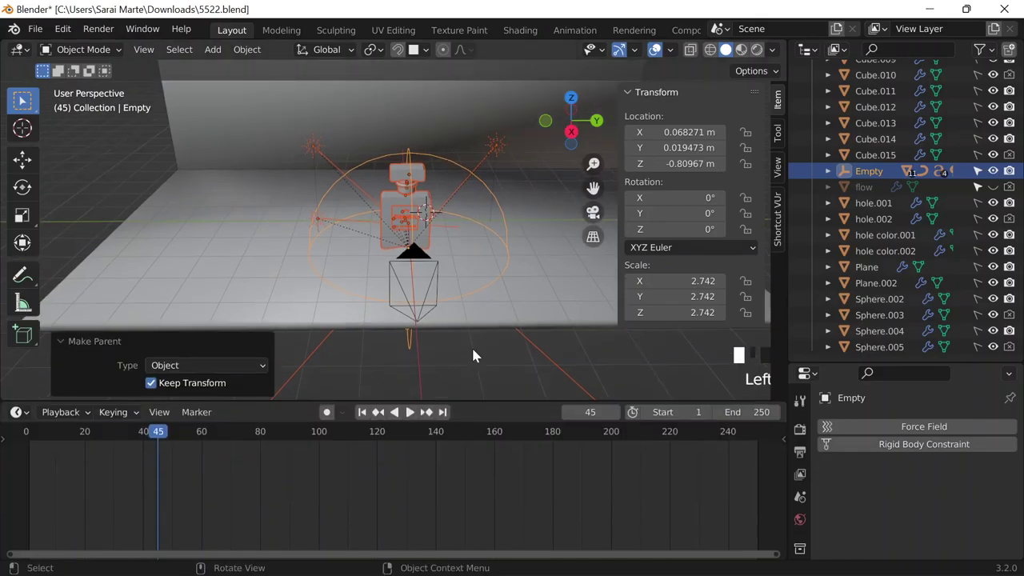
{"action": "left_click", "coordinate": [426, 366]}
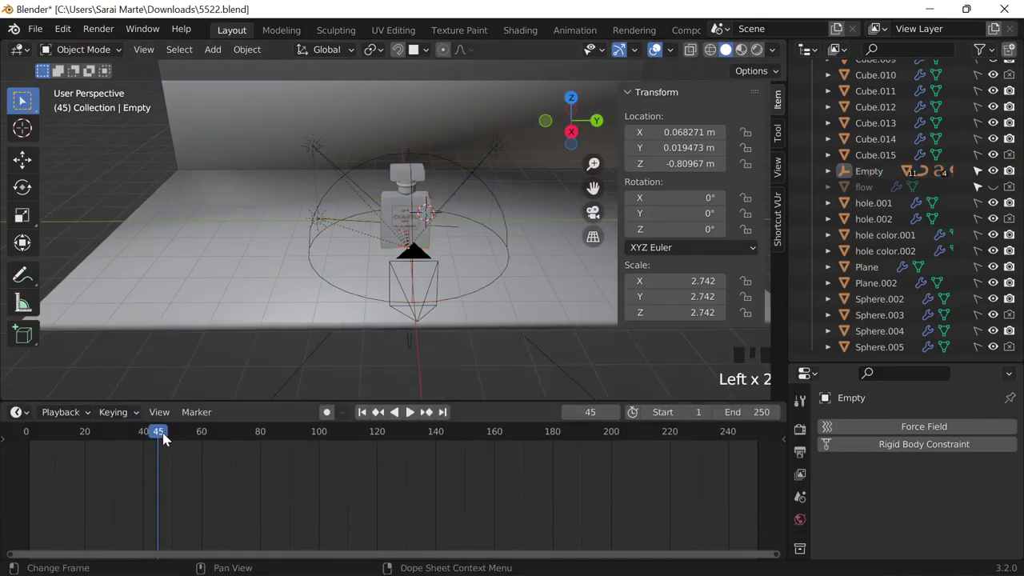
{"action": "left_click_drag", "start_coordinate": [590, 411], "coordinate": [570, 412]}
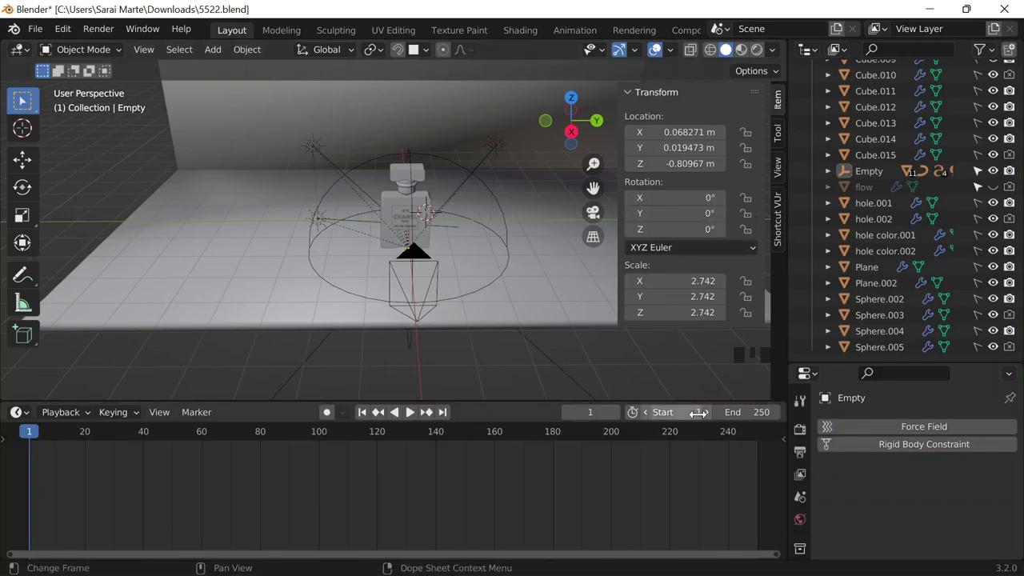
Set the animation's end frame to 80.
{"action": "left_click", "coordinate": [747, 412]}
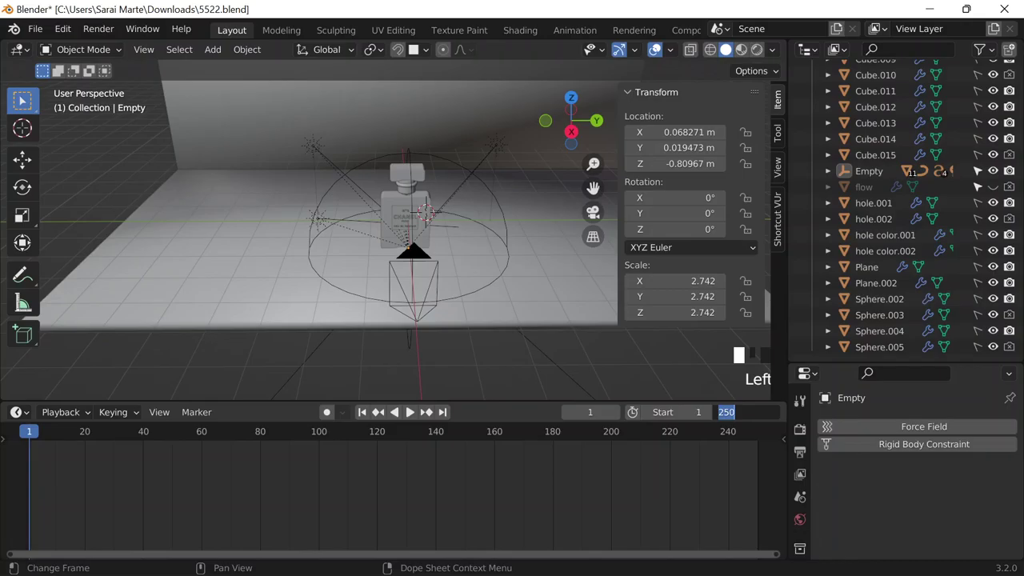
{"action": "type", "text": "80"}
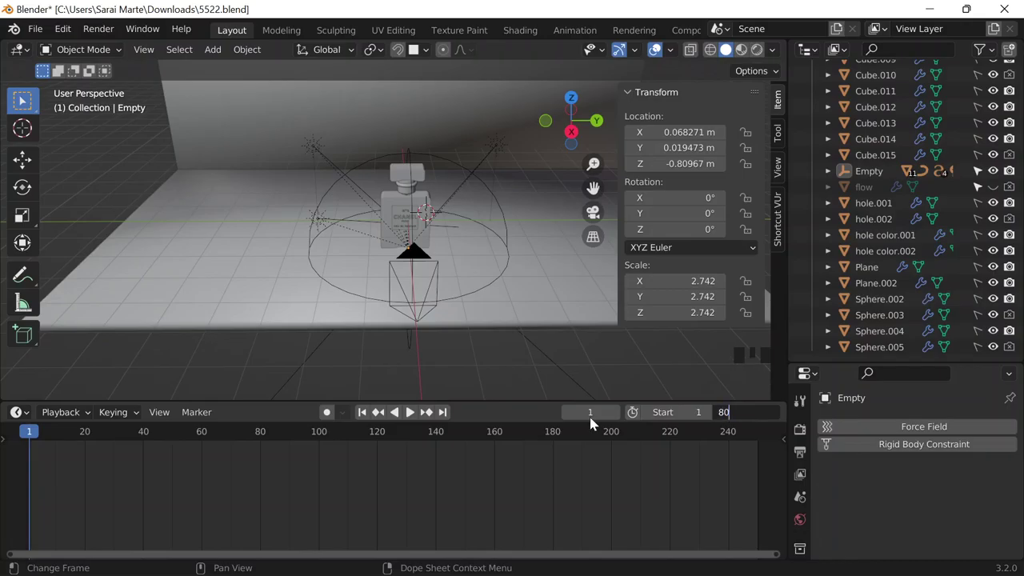
{"action": "key", "text": "Return"}
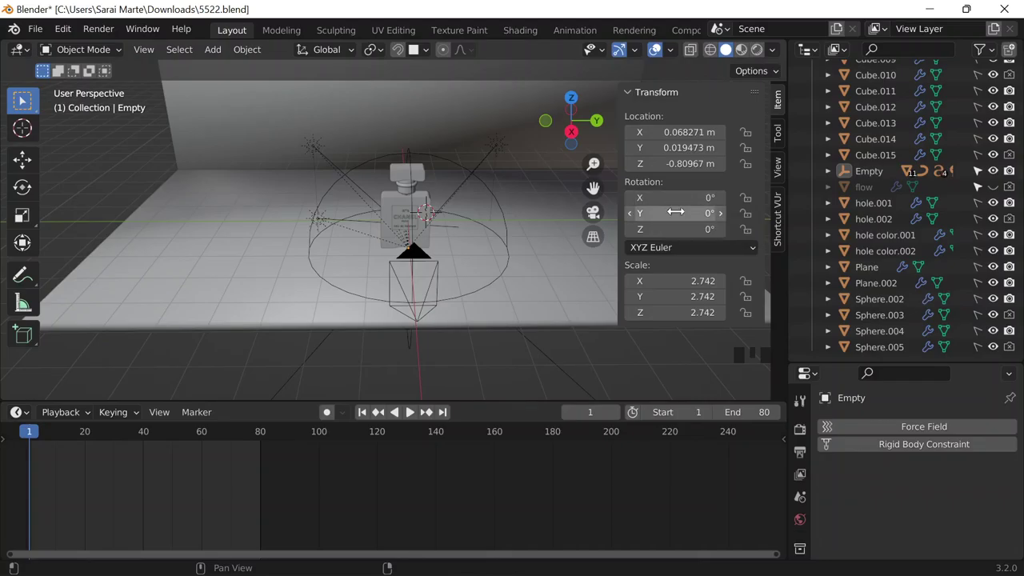
Insert a rotation keyframe for the Empty at frame 1 with all rotation values at 0°.
{"action": "scroll", "coordinate": [267, 224], "scroll_direction": "down", "scroll_amount": 2}
{"action": "scroll", "coordinate": [267, 228], "scroll_direction": "down", "scroll_amount": 3}
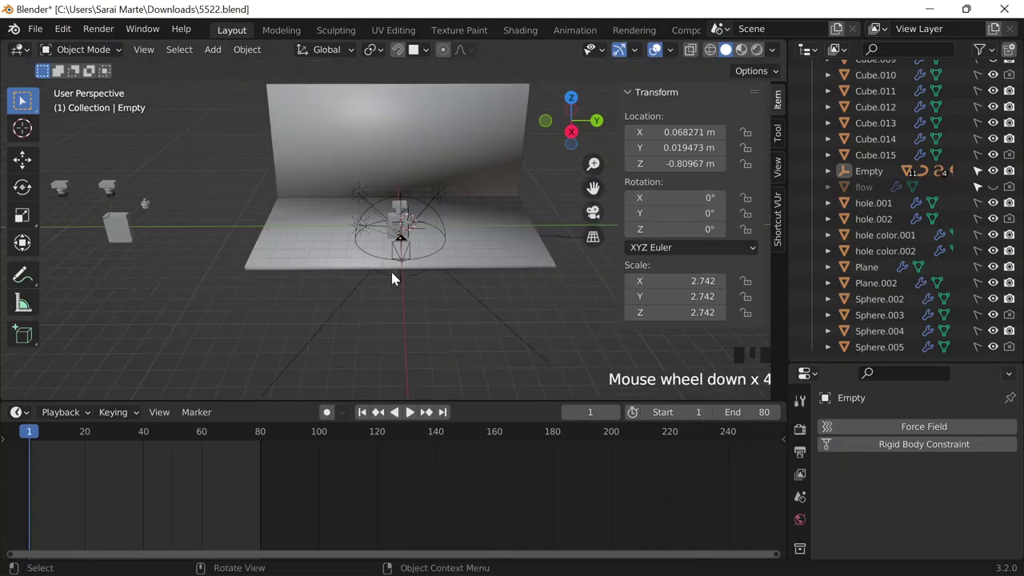
{"action": "scroll", "coordinate": [393, 277], "scroll_direction": "up", "scroll_amount": 6}
{"action": "scroll", "coordinate": [498, 196], "scroll_direction": "down", "scroll_amount": 2}
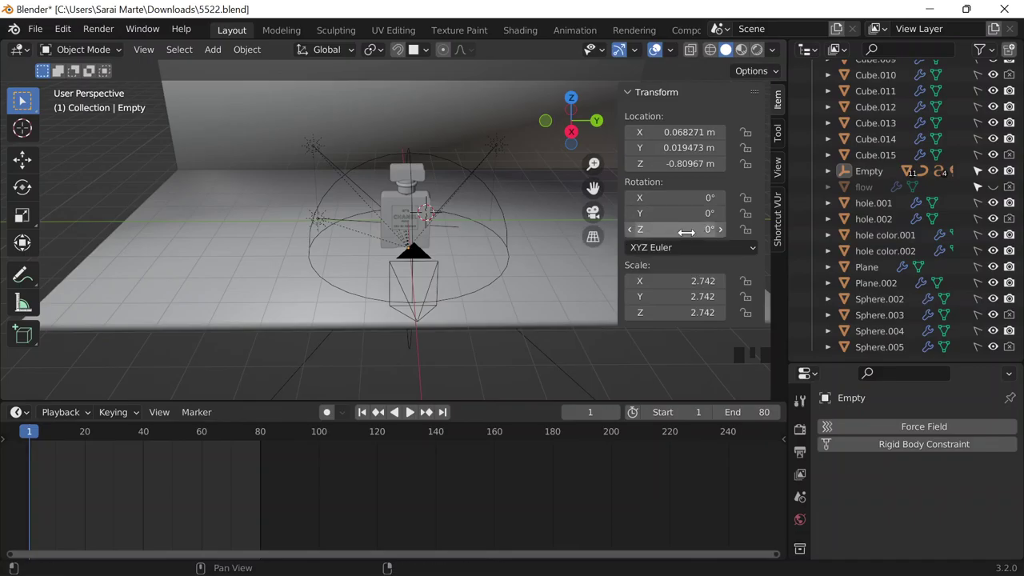
{"action": "key", "text": "i"}
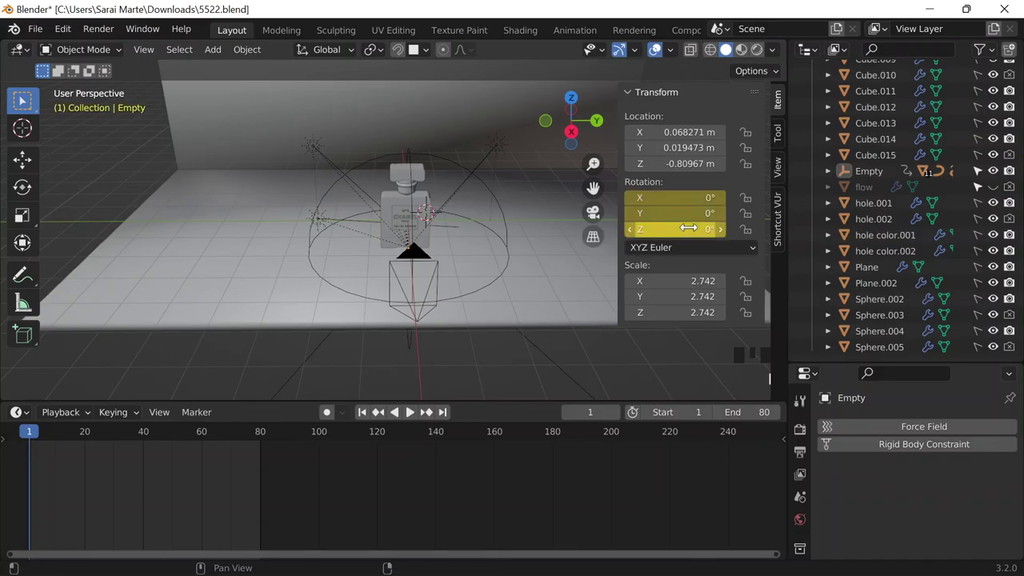
Scrub the first frames of the timeline to check the Empty's rotation keyframe and return to frame 1.
{"action": "scroll", "coordinate": [48, 448], "scroll_direction": "up", "scroll_amount": 5}
{"action": "scroll", "coordinate": [49, 448], "scroll_direction": "down", "scroll_amount": 9}
{"action": "scroll", "coordinate": [104, 456], "scroll_direction": "down", "scroll_amount": 3}
{"action": "scroll", "coordinate": [99, 454], "scroll_direction": "down", "scroll_amount": 1}
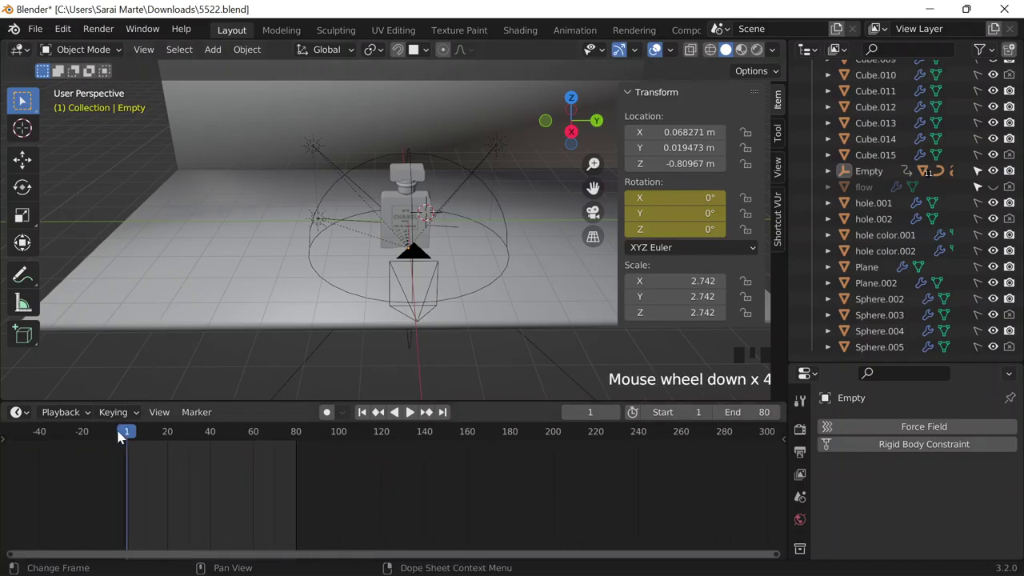
{"action": "left_click", "coordinate": [190, 426]}
{"action": "mouse_move", "coordinate": [135, 430]}
{"action": "left_mouse_down"}
{"action": "mouse_move", "coordinate": [107, 429]}
{"action": "mouse_move", "coordinate": [152, 432]}
{"action": "mouse_move", "coordinate": [128, 435]}
{"action": "left_mouse_up"}
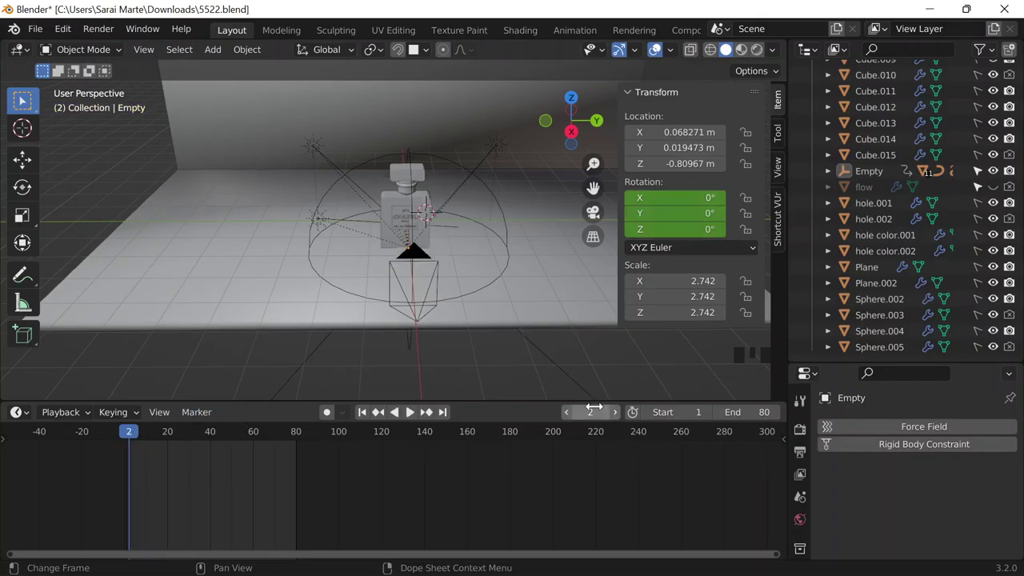
{"action": "left_click", "coordinate": [592, 411]}
{"action": "type", "text": "1"}
{"action": "key", "text": "Return"}
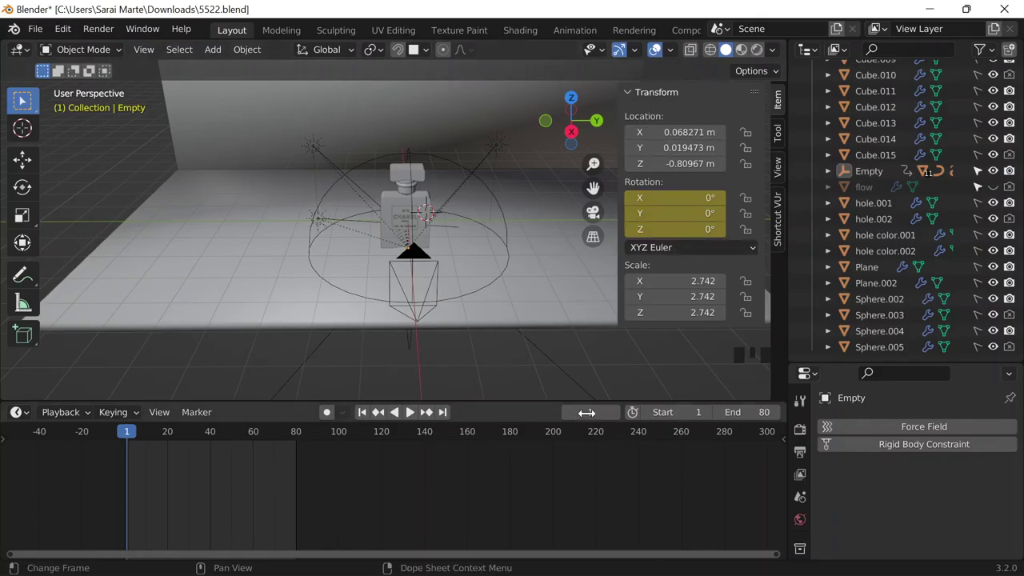
At frame 80, set the Empty's Z rotation to -360° and insert a rotation keyframe.
{"action": "left_click", "coordinate": [586, 412]}
{"action": "type", "text": "80"}
{"action": "key", "text": "Return"}
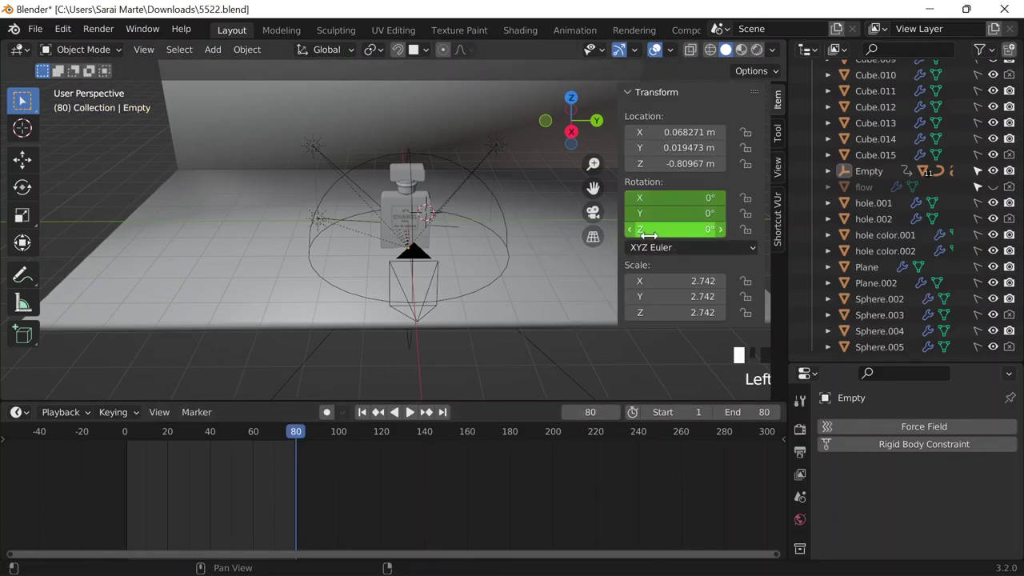
{"action": "double_click", "coordinate": [648, 232]}
{"action": "key", "text": "BackSpace"}
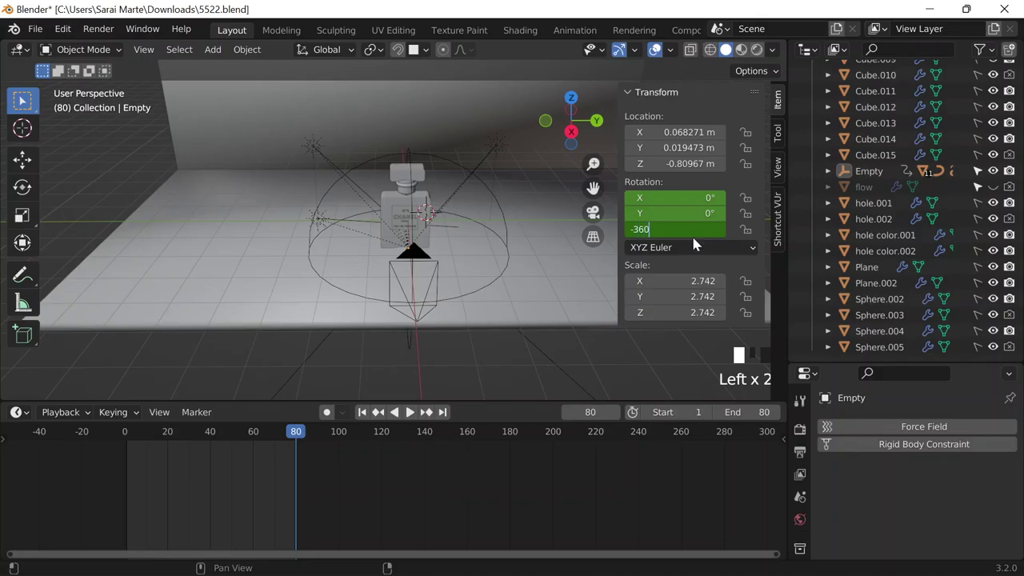
{"action": "type", "text": "-360"}
{"action": "key", "text": "Return"}
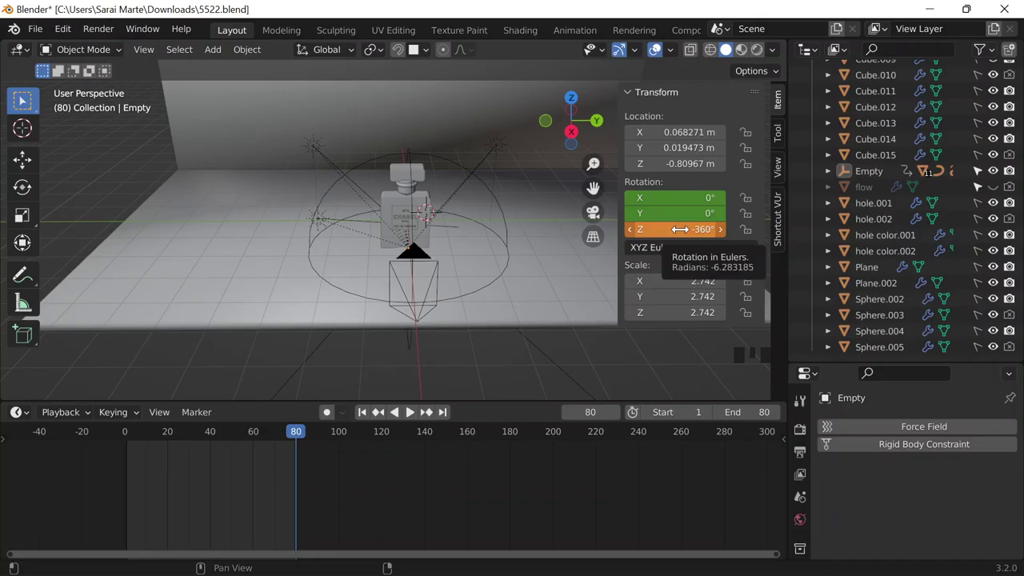
{"action": "key", "text": "i"}
Scrub the timeline between its start and frame 80 to preview the Empty's rotation.
{"action": "left_click_drag", "start_coordinate": [301, 438], "coordinate": [130, 433]}
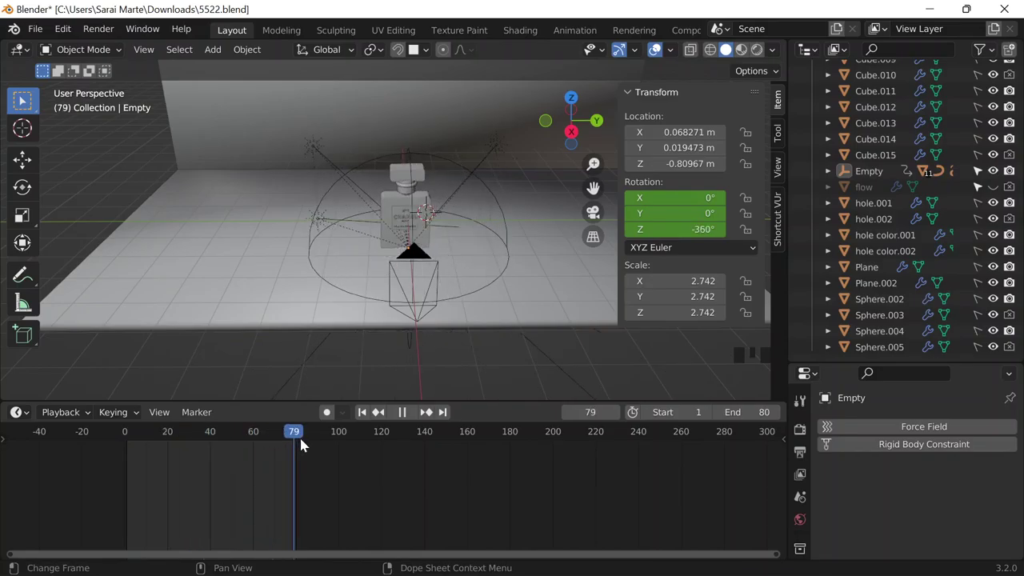
{"action": "mouse_move", "coordinate": [300, 440]}
{"action": "left_mouse_down"}
{"action": "mouse_move", "coordinate": [153, 440]}
{"action": "mouse_move", "coordinate": [233, 437]}
{"action": "mouse_move", "coordinate": [301, 461]}
{"action": "mouse_move", "coordinate": [296, 454]}
{"action": "left_mouse_up"}
{"action": "left_click_drag", "start_coordinate": [146, 460], "coordinate": [129, 448]}
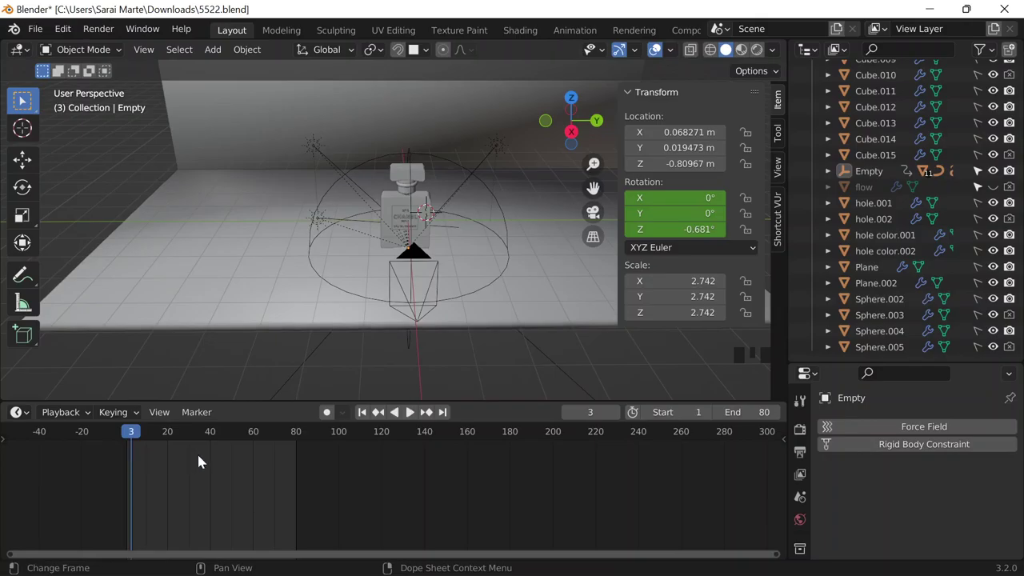
Try to set the keyframe interpolation of the Empty's rotation animation to Linear.
{"action": "scroll", "coordinate": [186, 464], "scroll_direction": "up", "scroll_amount": 3}
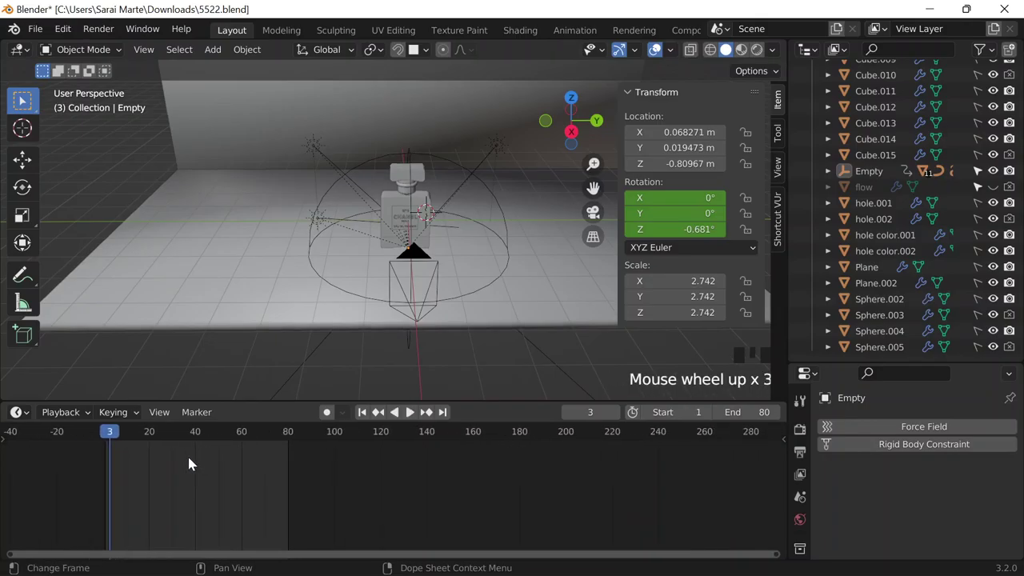
{"action": "key", "text": "t"}
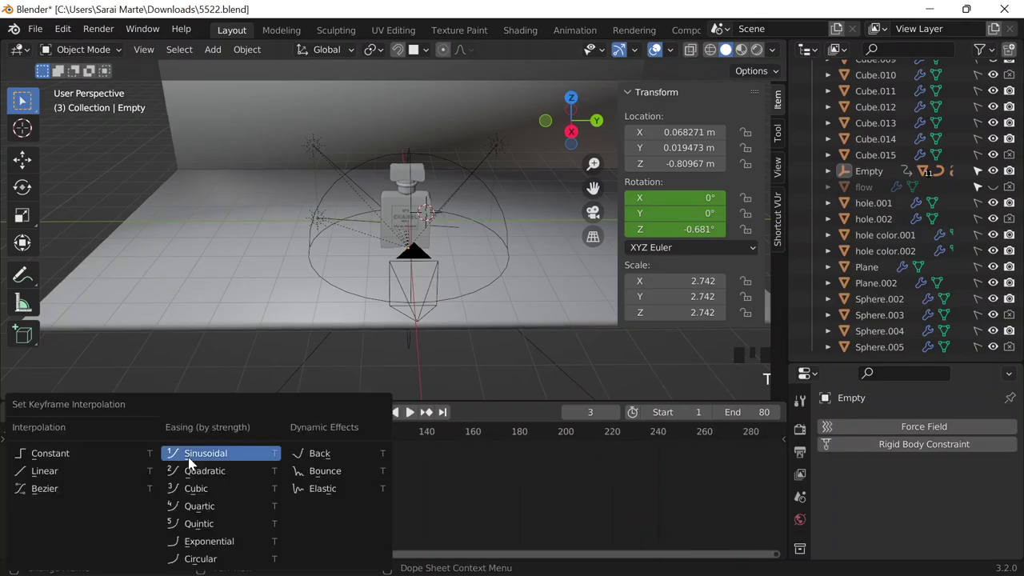
{"action": "left_click", "coordinate": [95, 470]}
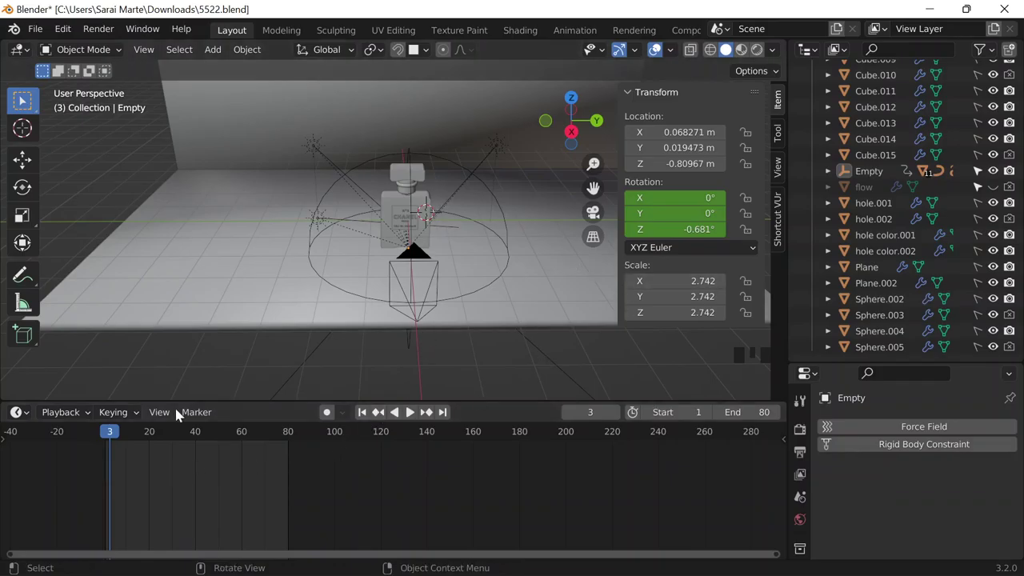
Scrub the early frames again to check the rotation of the bottle and lights, stopping at frame 15.
{"action": "left_click_drag", "start_coordinate": [180, 432], "coordinate": [81, 448]}
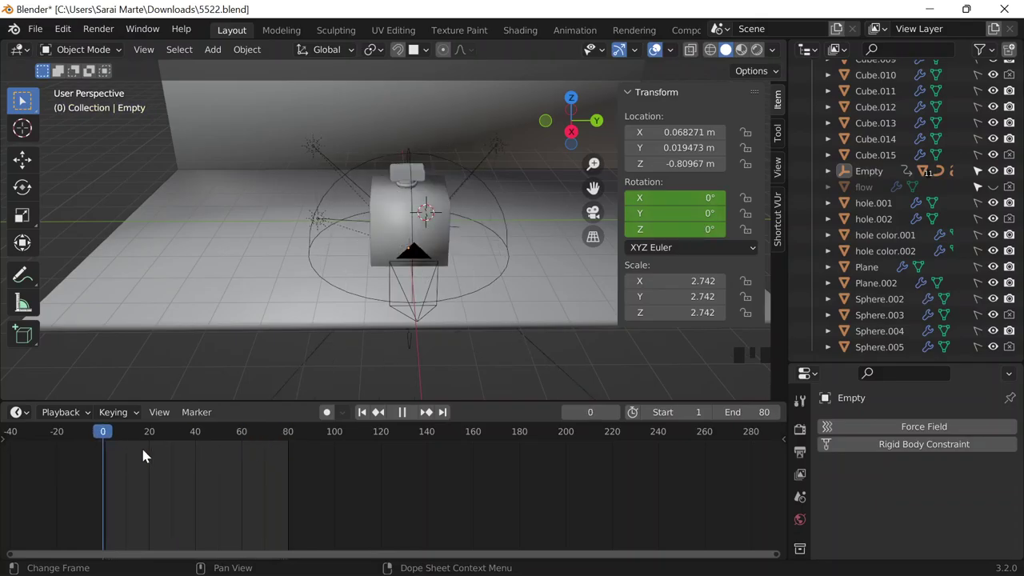
{"action": "mouse_move", "coordinate": [143, 455]}
{"action": "left_mouse_down"}
{"action": "mouse_move", "coordinate": [242, 445]}
{"action": "mouse_move", "coordinate": [137, 448]}
{"action": "left_mouse_up"}
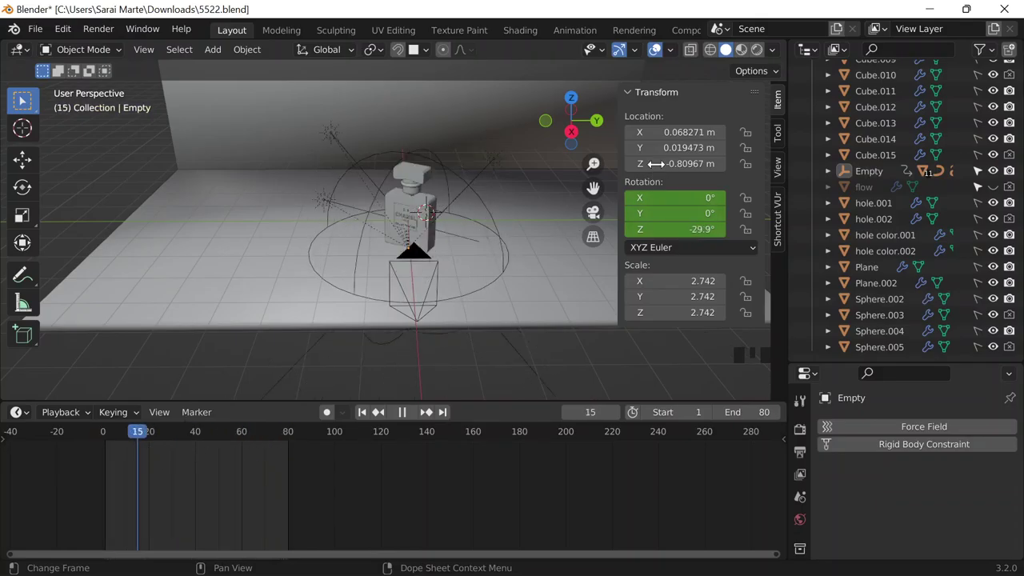
{"action": "scroll", "coordinate": [514, 167], "scroll_direction": "down", "scroll_amount": 2}
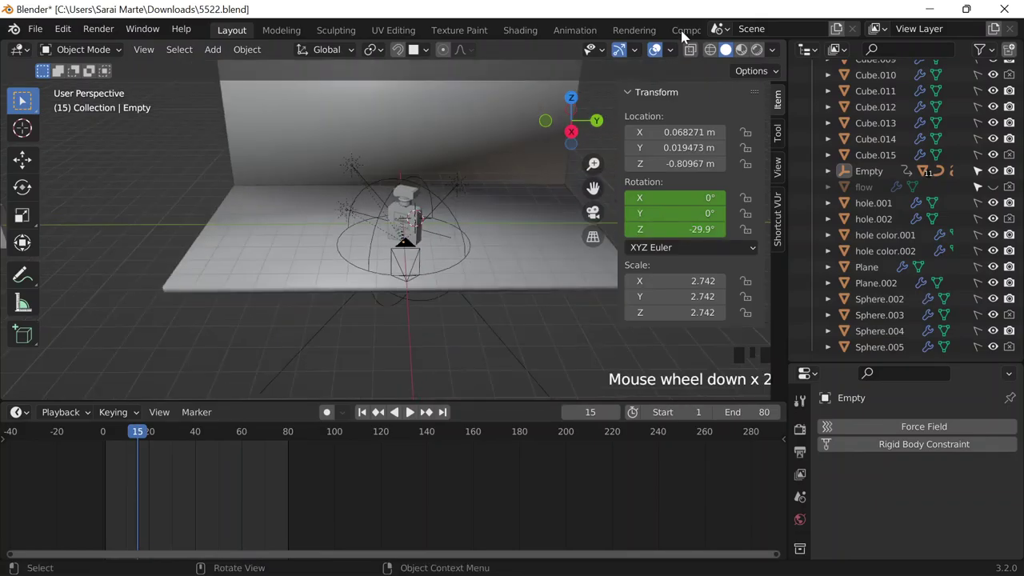
Turn on the Z axis guide in the Viewport Overlays.
{"action": "left_click", "coordinate": [670, 50]}
{"action": "left_click", "coordinate": [634, 50]}
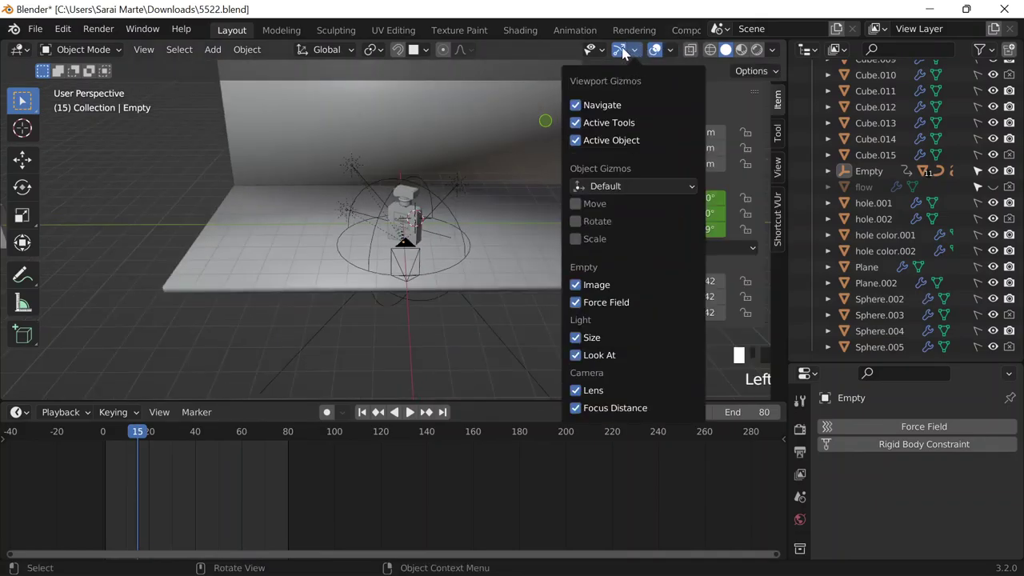
{"action": "left_click", "coordinate": [668, 49]}
{"action": "left_click", "coordinate": [669, 50]}
{"action": "left_click", "coordinate": [761, 128]}
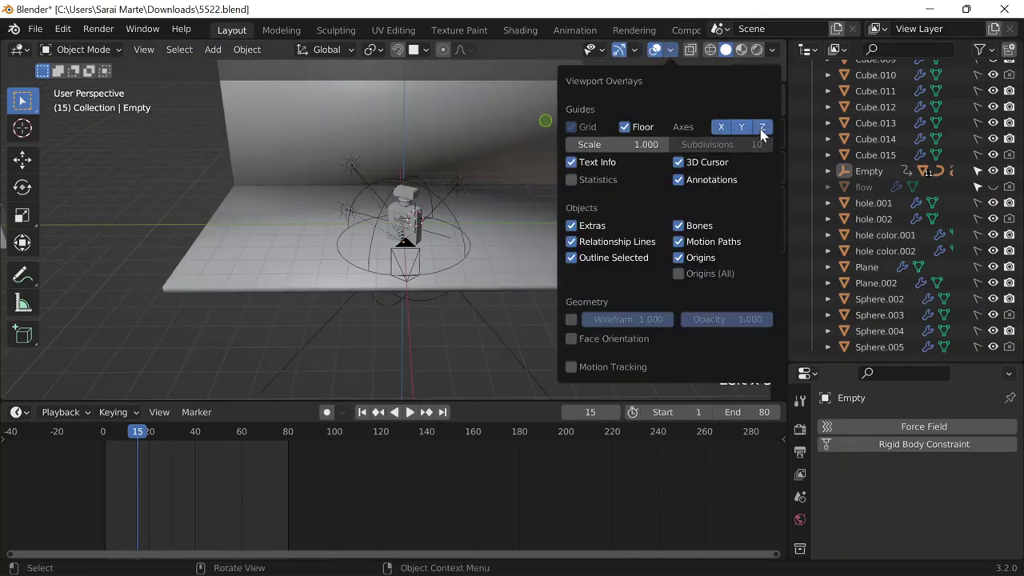
Examine the bottle, lights and set around the vertical Z axis from several angles.
{"action": "middle_click_drag", "start_coordinate": [513, 137], "coordinate": [467, 212]}
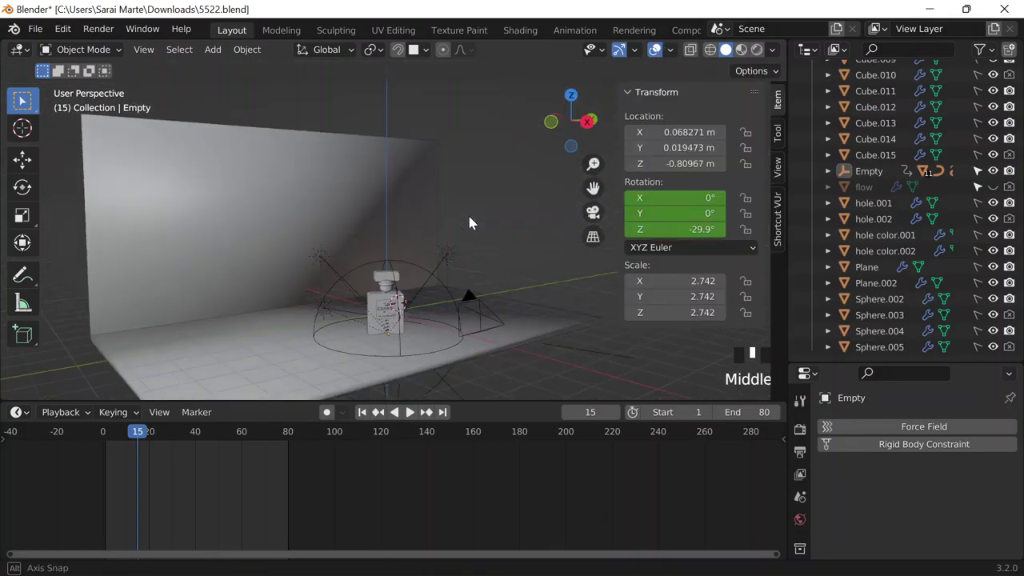
{"action": "scroll", "coordinate": [469, 223], "scroll_direction": "down", "scroll_amount": 3}
{"action": "scroll", "coordinate": [427, 215], "scroll_direction": "up", "scroll_amount": 2}
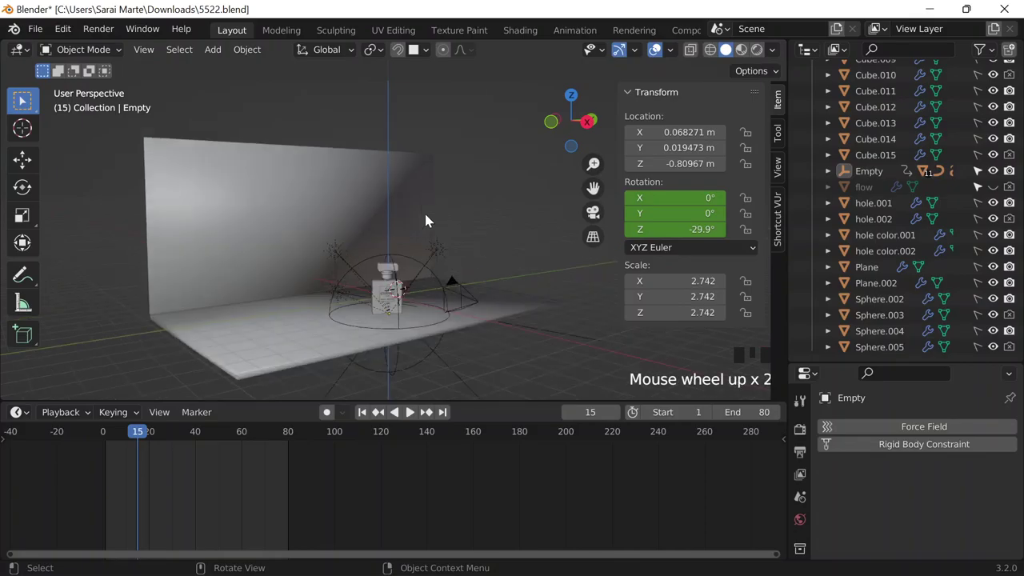
{"action": "scroll", "coordinate": [420, 240], "scroll_direction": "down", "scroll_amount": 2}
{"action": "middle_click_drag", "start_coordinate": [413, 264], "coordinate": [437, 280]}
{"action": "scroll", "coordinate": [412, 152], "scroll_direction": "down", "scroll_amount": 3}
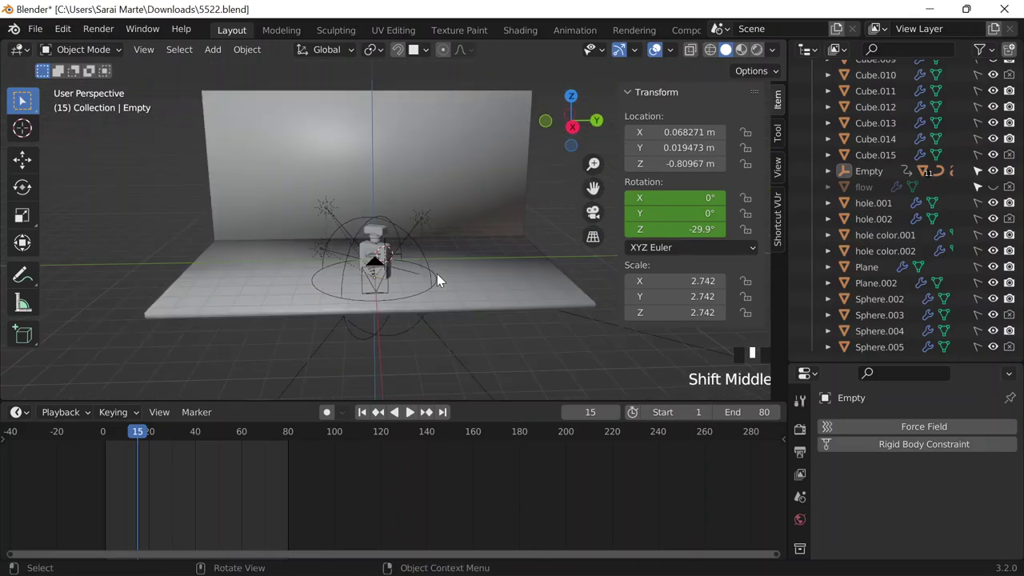
{"action": "scroll", "coordinate": [436, 280], "scroll_direction": "up", "scroll_amount": 3}
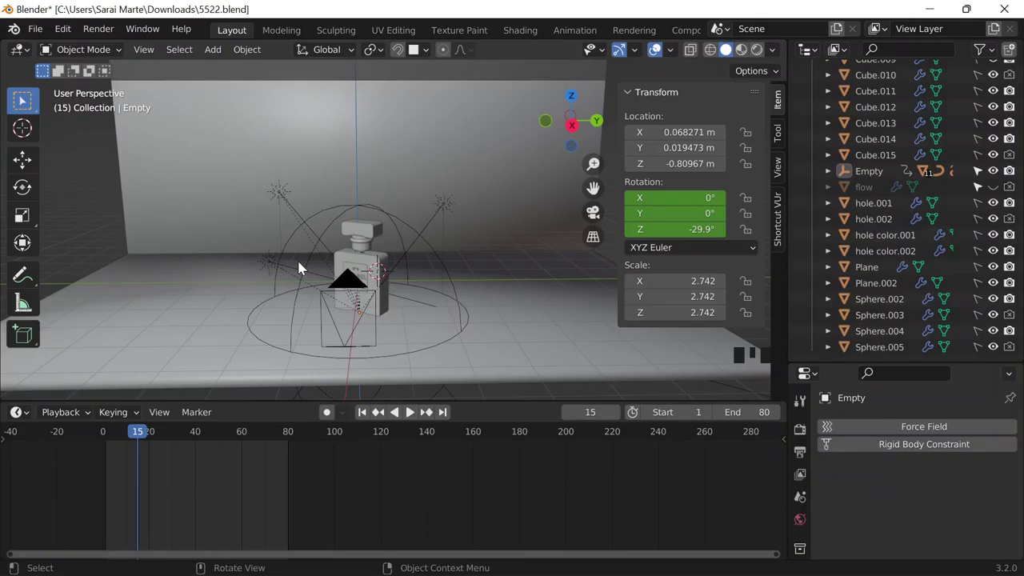
Try changing the Empty's Z rotation at frame 15 and undo the change.
{"action": "left_click", "coordinate": [679, 229]}
{"action": "left_click_drag", "start_coordinate": [679, 229], "coordinate": [652, 229]}
{"action": "key", "text": "ctrl+z"}
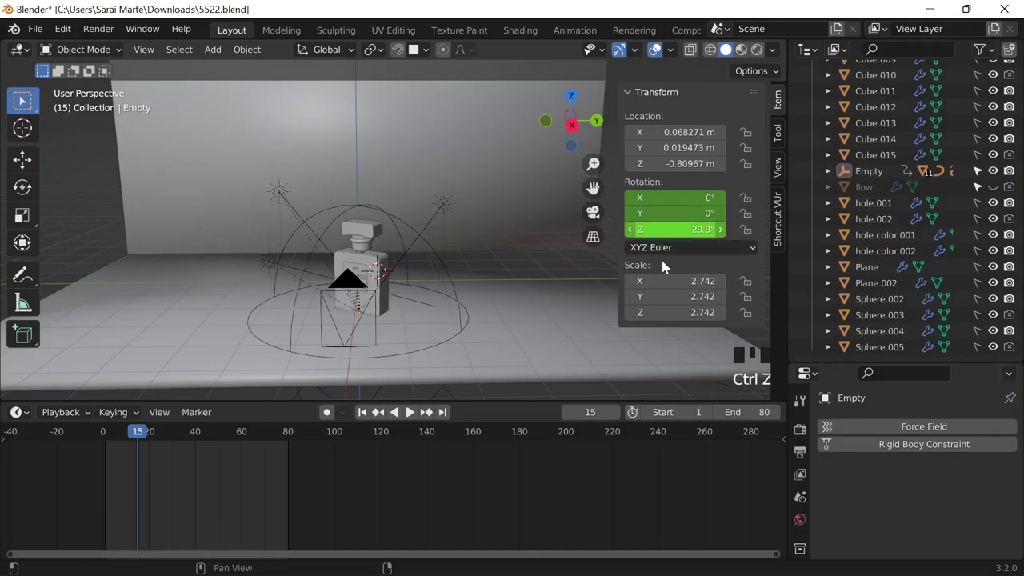
Scrub the timeline repeatedly from its start to past frame 80 to review the bottle's full turn around the Z axis.
{"action": "left_click", "coordinate": [119, 432]}
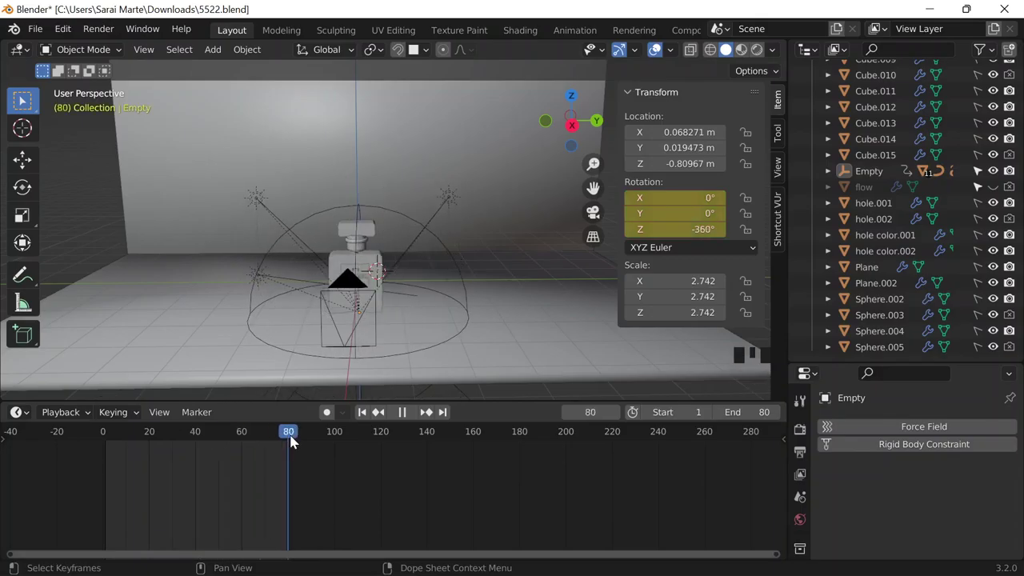
{"action": "left_click_drag", "start_coordinate": [213, 441], "coordinate": [285, 442]}
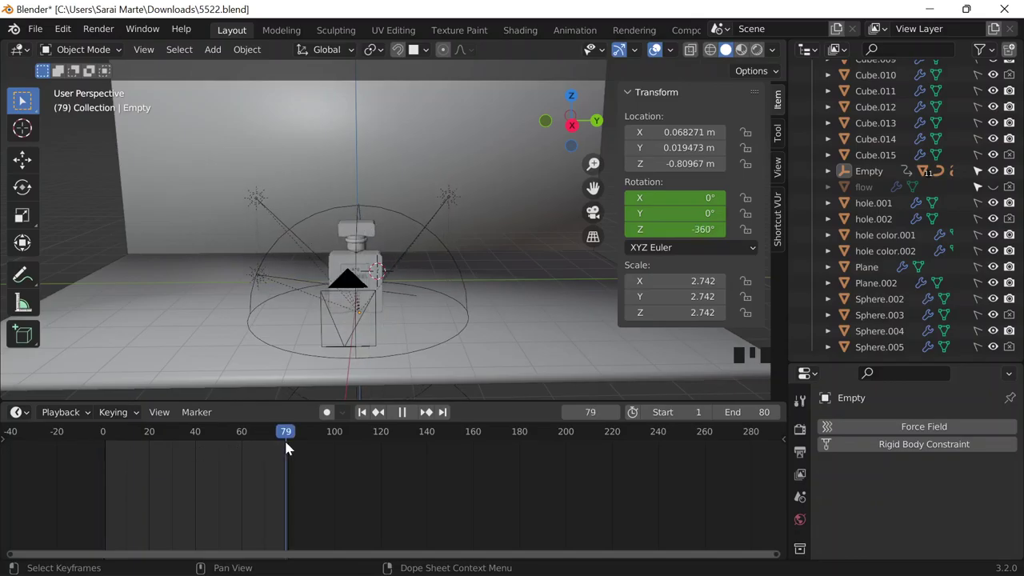
{"action": "left_click", "coordinate": [98, 453]}
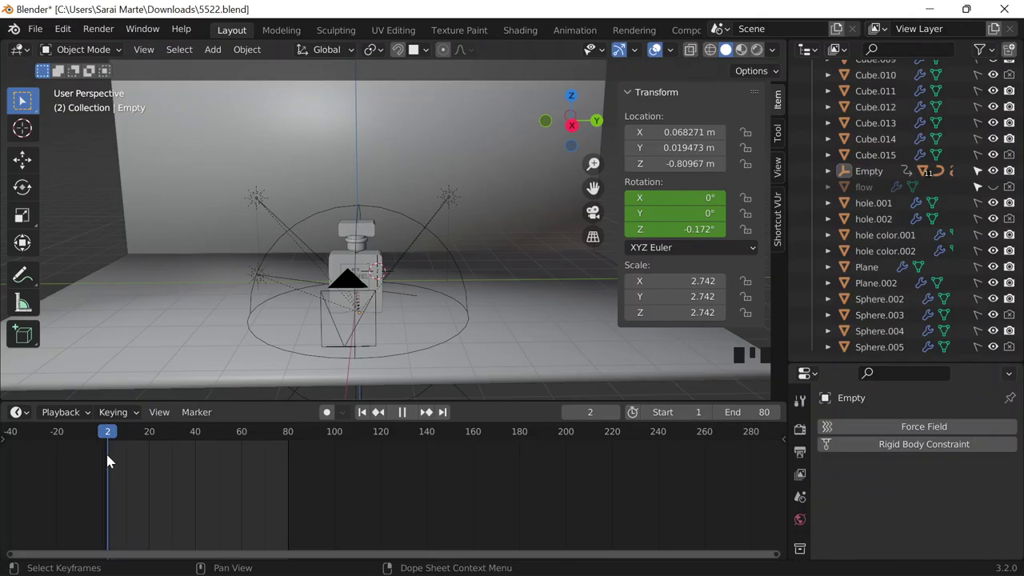
{"action": "left_click_drag", "start_coordinate": [108, 459], "coordinate": [283, 451]}
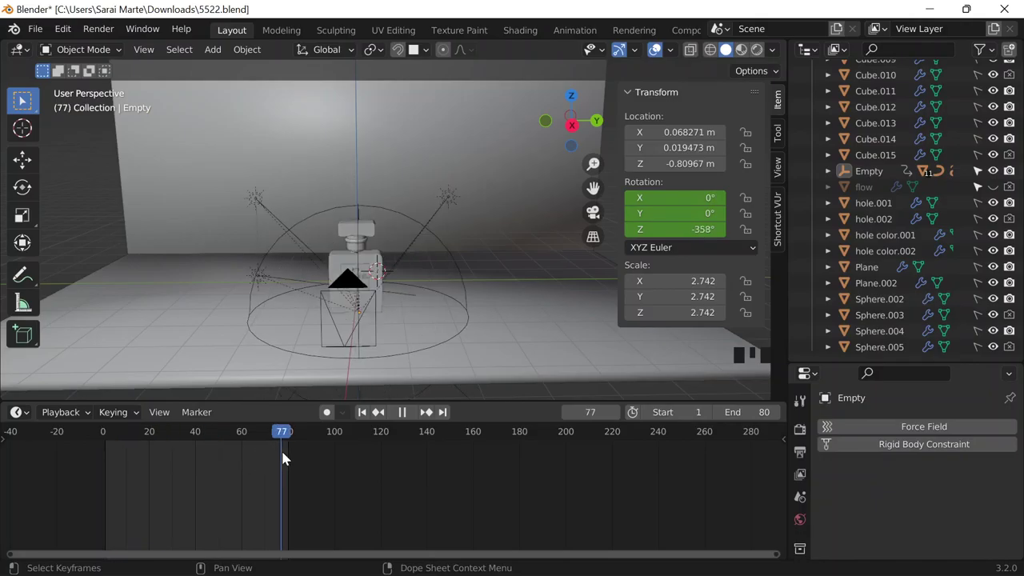
{"action": "left_click_drag", "start_coordinate": [114, 457], "coordinate": [347, 467]}
{"action": "scroll", "coordinate": [373, 277], "scroll_direction": "down", "scroll_amount": 2}
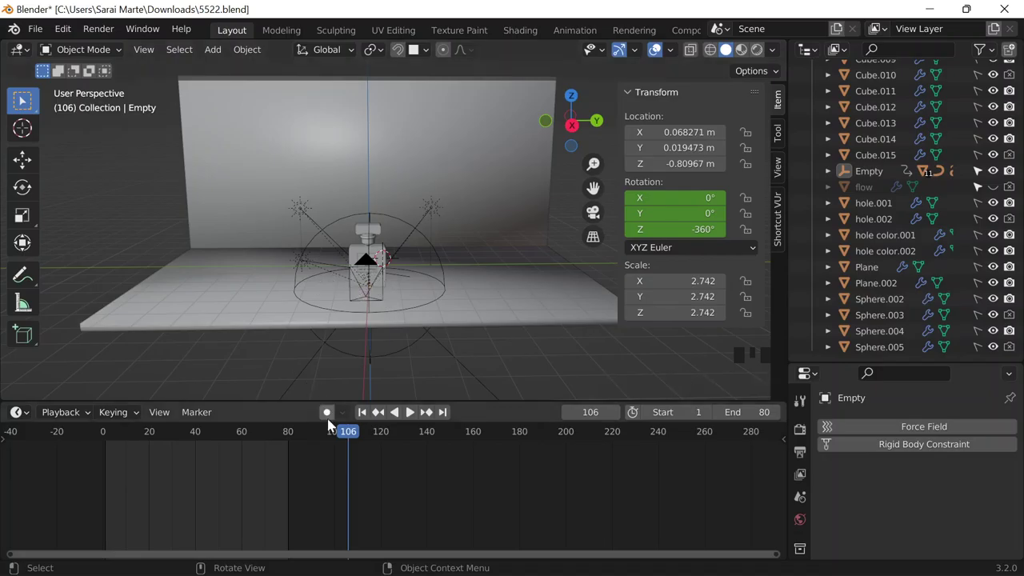
{"action": "left_click_drag", "start_coordinate": [347, 438], "coordinate": [188, 444]}
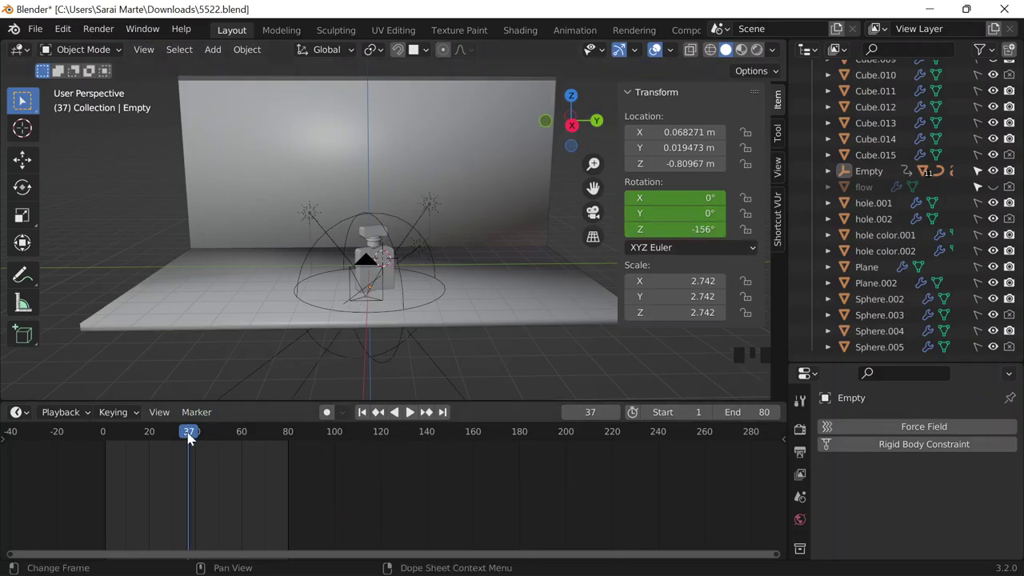
{"action": "left_click_drag", "start_coordinate": [271, 435], "coordinate": [295, 439]}
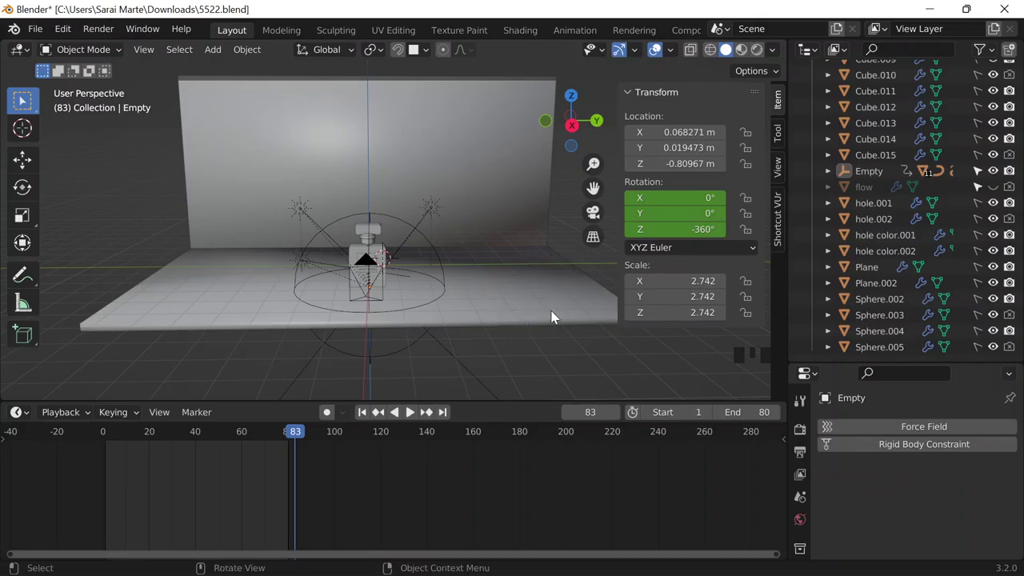
{"action": "scroll", "coordinate": [279, 240], "scroll_direction": "up", "scroll_amount": 4}
{"action": "scroll", "coordinate": [304, 244], "scroll_direction": "down", "scroll_amount": 2}
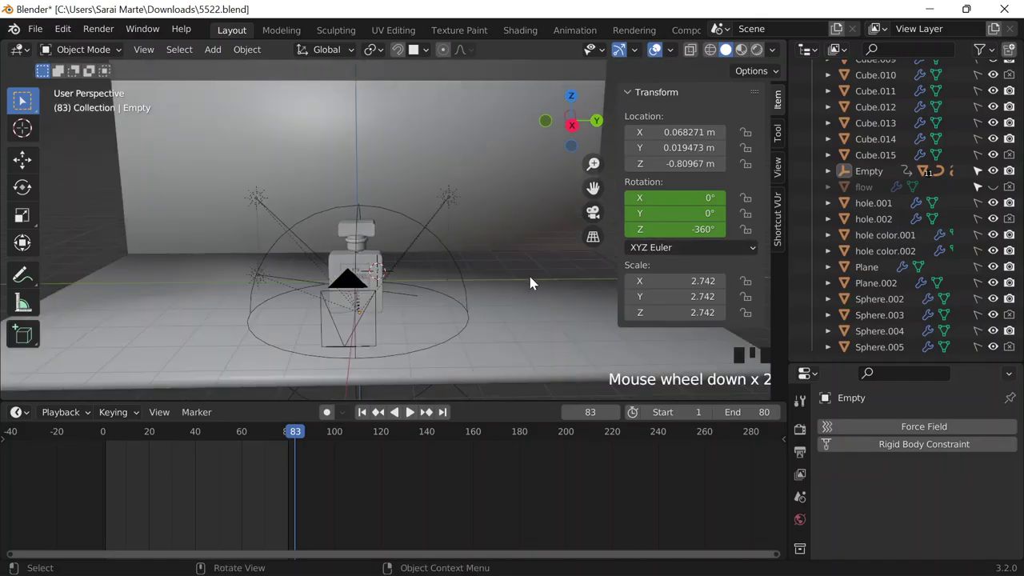
Enlarge the Properties editor upward, shrinking the Outliner above it to a few rows.
{"action": "scroll", "coordinate": [589, 33], "scroll_direction": "down", "scroll_amount": 5}
{"action": "scroll", "coordinate": [607, 32], "scroll_direction": "up", "scroll_amount": 1}
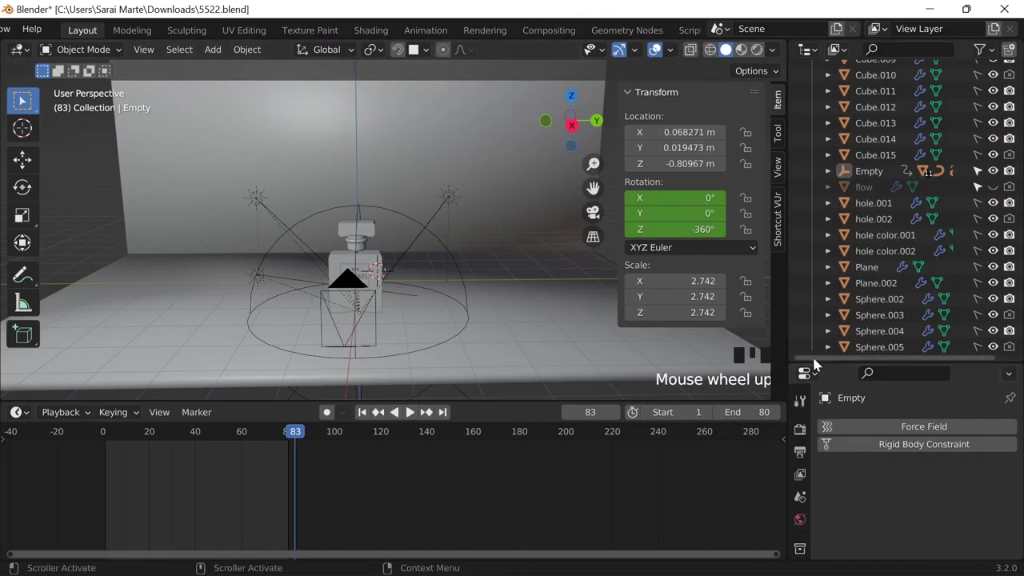
{"action": "left_click_drag", "start_coordinate": [812, 361], "coordinate": [806, 65]}
{"action": "left_click", "coordinate": [805, 72]}
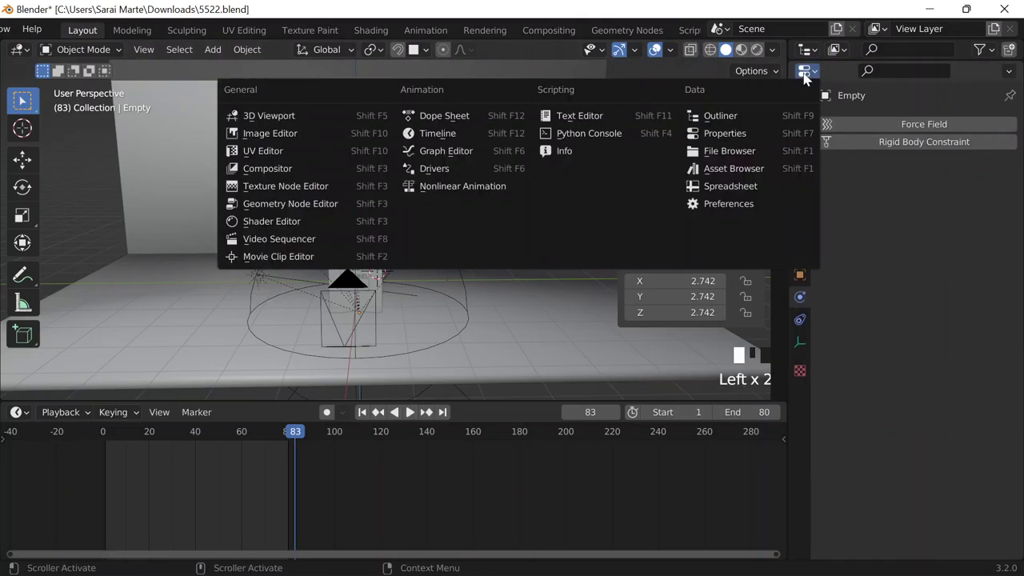
{"action": "left_click", "coordinate": [836, 66]}
{"action": "left_click_drag", "start_coordinate": [835, 62], "coordinate": [834, 159]}
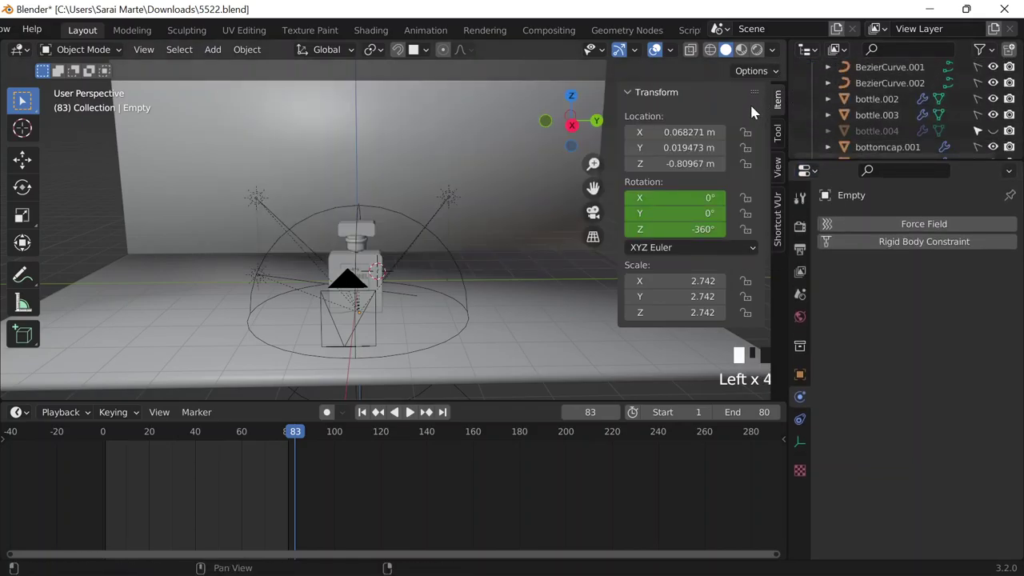
Hide the 3D viewport's sidebar and resize the Timeline area to make it slightly taller than before.
{"action": "key", "text": "n"}
{"action": "left_click_drag", "start_coordinate": [508, 402], "coordinate": [505, 472]}
{"action": "scroll", "coordinate": [200, 524], "scroll_direction": "up", "scroll_amount": 4}
{"action": "scroll", "coordinate": [199, 525], "scroll_direction": "down", "scroll_amount": 1}
{"action": "scroll", "coordinate": [190, 523], "scroll_direction": "up", "scroll_amount": 2}
{"action": "scroll", "coordinate": [188, 523], "scroll_direction": "down", "scroll_amount": 8}
{"action": "scroll", "coordinate": [74, 531], "scroll_direction": "up", "scroll_amount": 1}
{"action": "scroll", "coordinate": [72, 524], "scroll_direction": "up", "scroll_amount": 3}
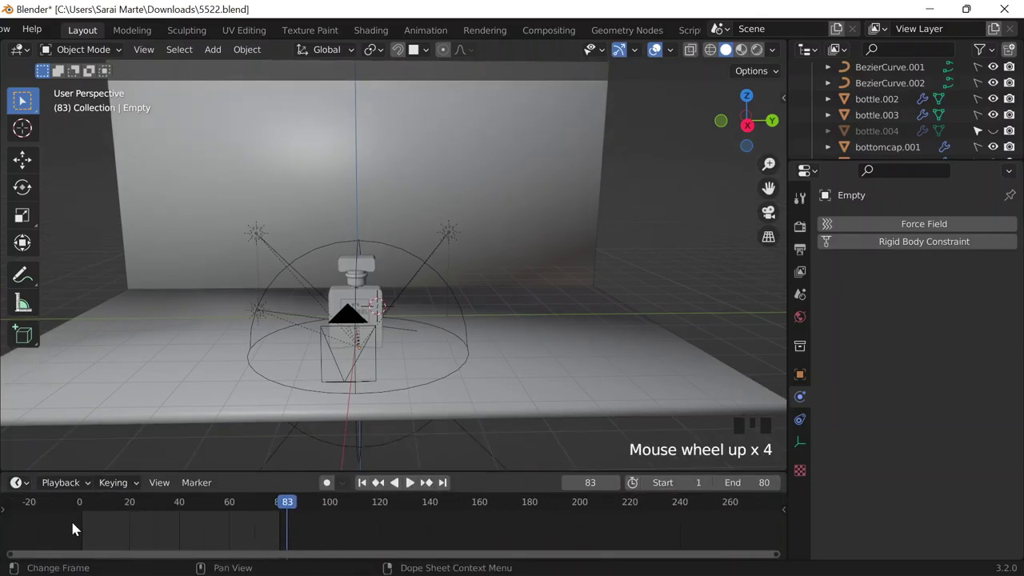
{"action": "scroll", "coordinate": [72, 524], "scroll_direction": "down", "scroll_amount": 14}
{"action": "scroll", "coordinate": [116, 528], "scroll_direction": "up", "scroll_amount": 3}
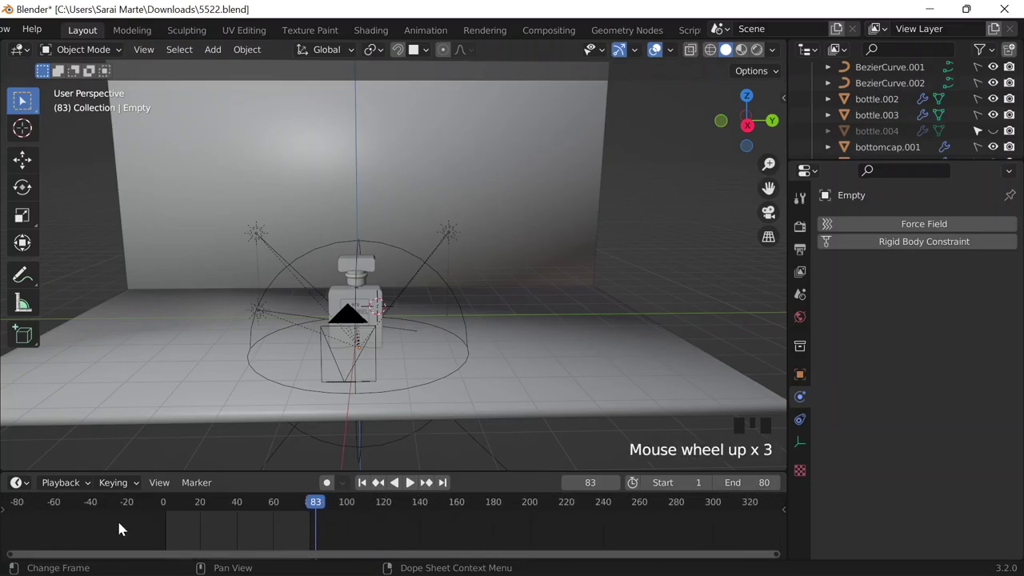
{"action": "scroll", "coordinate": [200, 512], "scroll_direction": "down", "scroll_amount": 1}
{"action": "left_click_drag", "start_coordinate": [290, 472], "coordinate": [296, 384]}
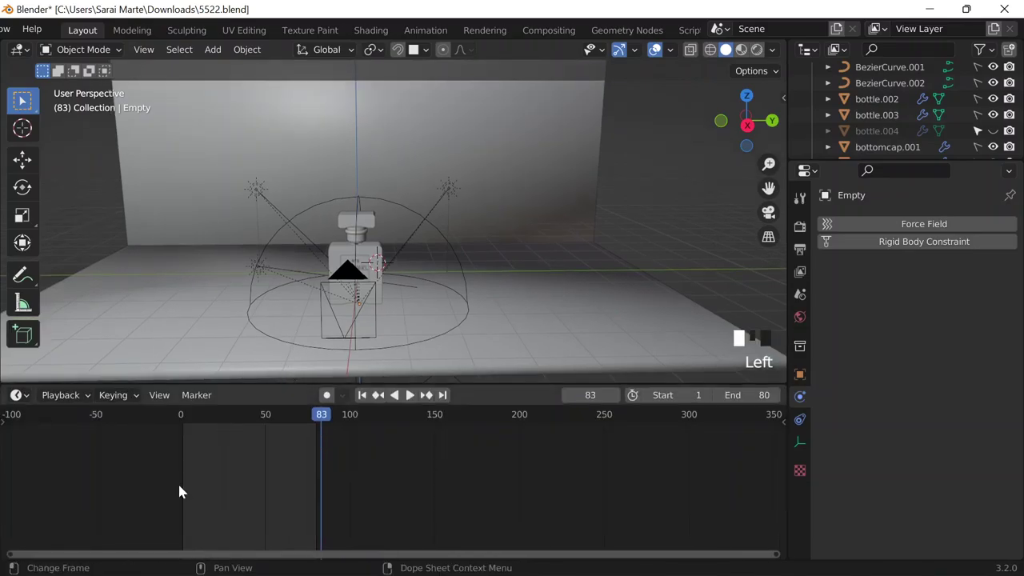
{"action": "scroll", "coordinate": [177, 482], "scroll_direction": "up", "scroll_amount": 3}
{"action": "left_click", "coordinate": [3, 421]}
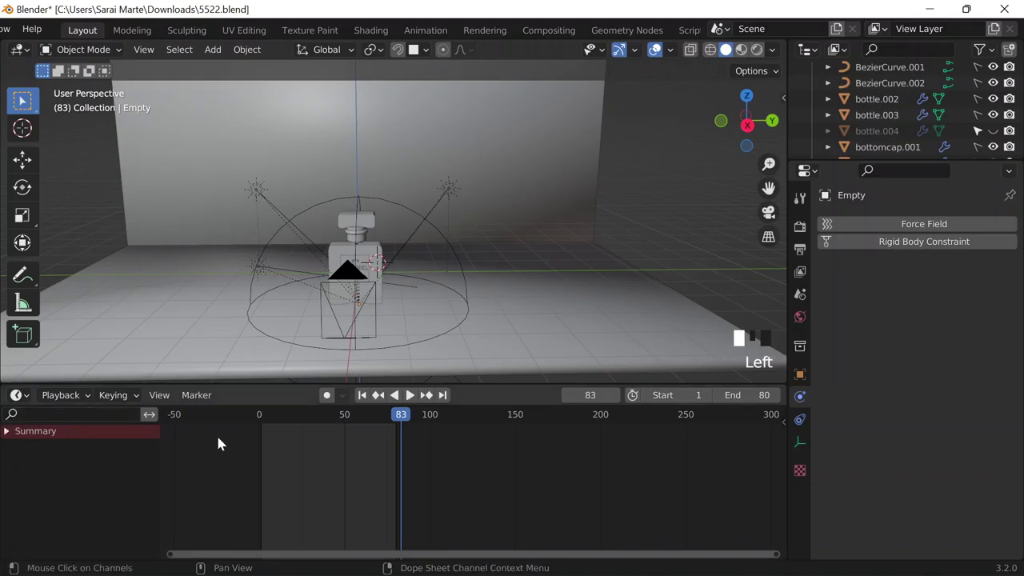
{"action": "scroll", "coordinate": [253, 433], "scroll_direction": "up", "scroll_amount": 3}
{"action": "scroll", "coordinate": [272, 444], "scroll_direction": "down", "scroll_amount": 8}
{"action": "scroll", "coordinate": [302, 460], "scroll_direction": "up", "scroll_amount": 20}
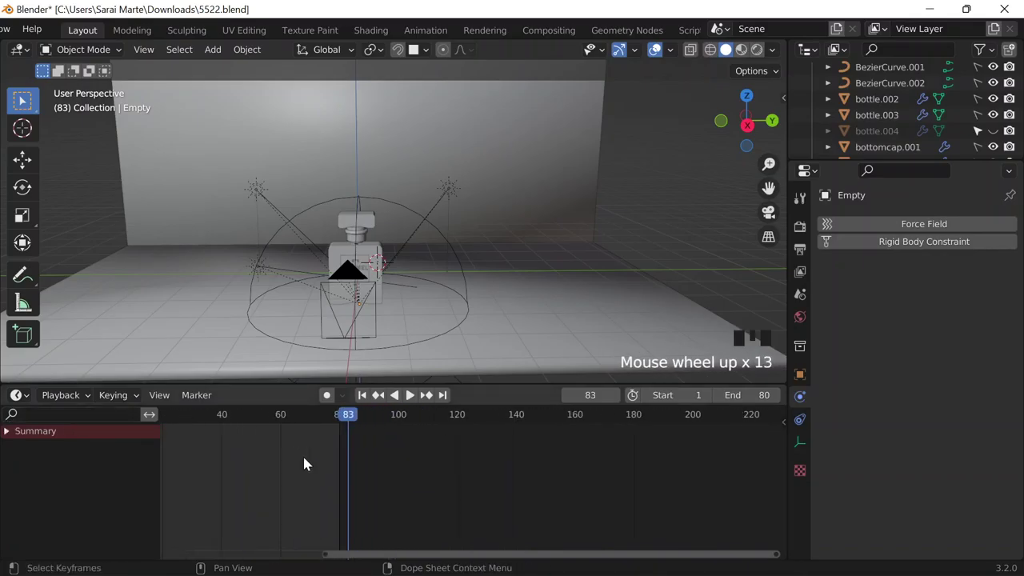
{"action": "scroll", "coordinate": [148, 428], "scroll_direction": "down", "scroll_amount": 3}
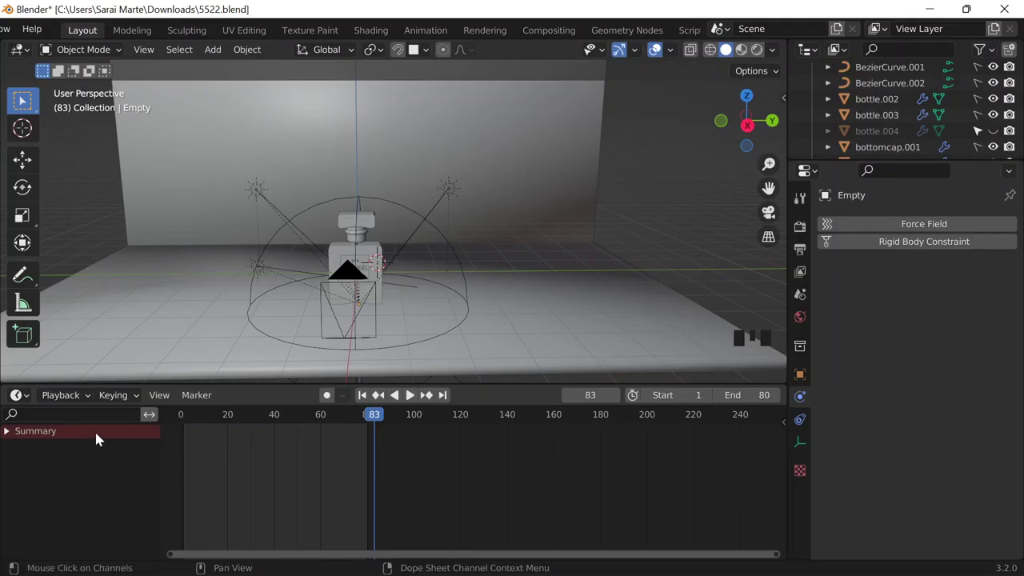
{"action": "scroll", "coordinate": [187, 449], "scroll_direction": "down", "scroll_amount": 3}
{"action": "left_click", "coordinate": [342, 395]}
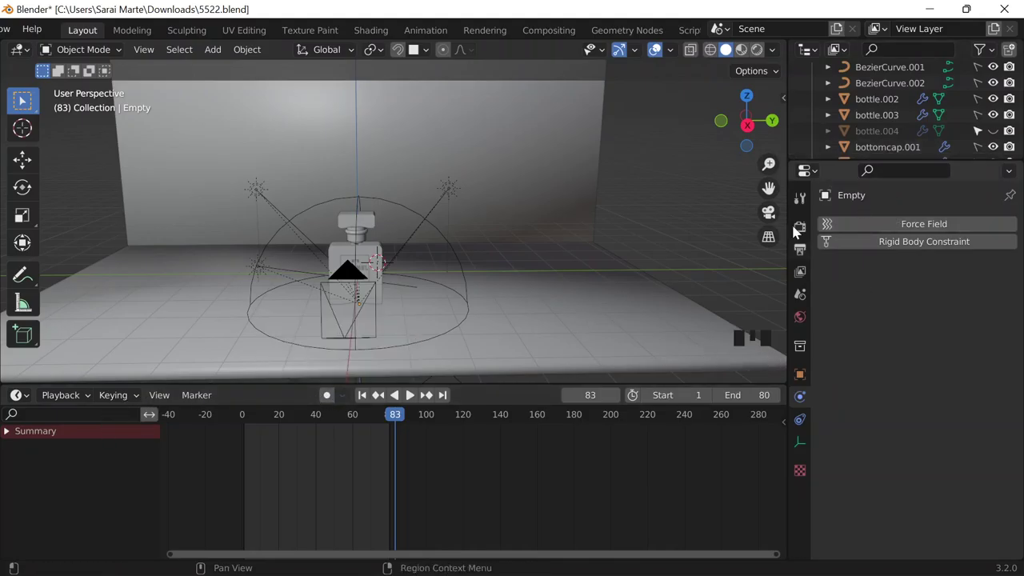
Review the scene's output properties, including resolution, frame rate, frame range, output path and file format.
{"action": "left_click", "coordinate": [800, 249]}
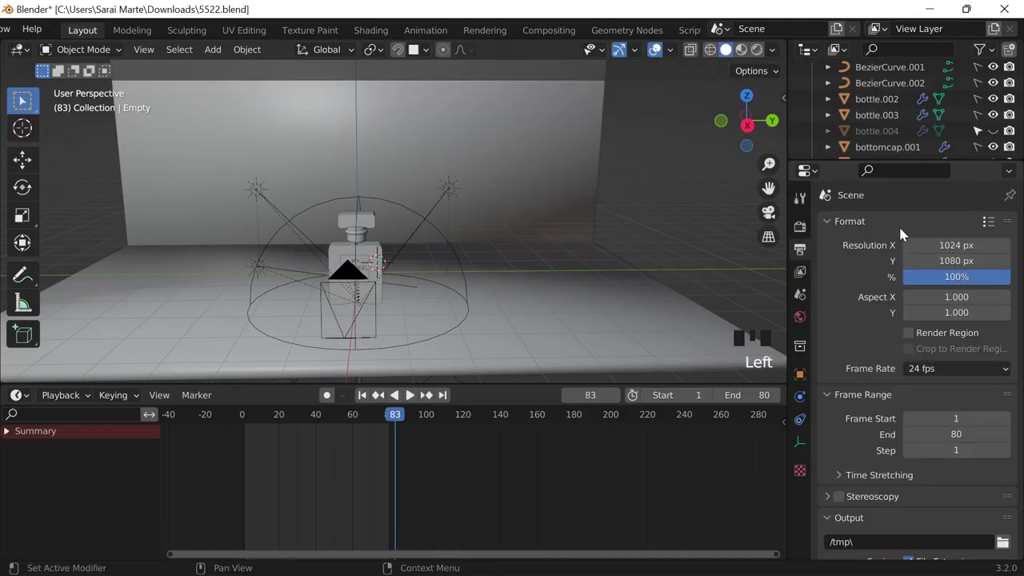
{"action": "scroll", "coordinate": [932, 352], "scroll_direction": "down", "scroll_amount": 4}
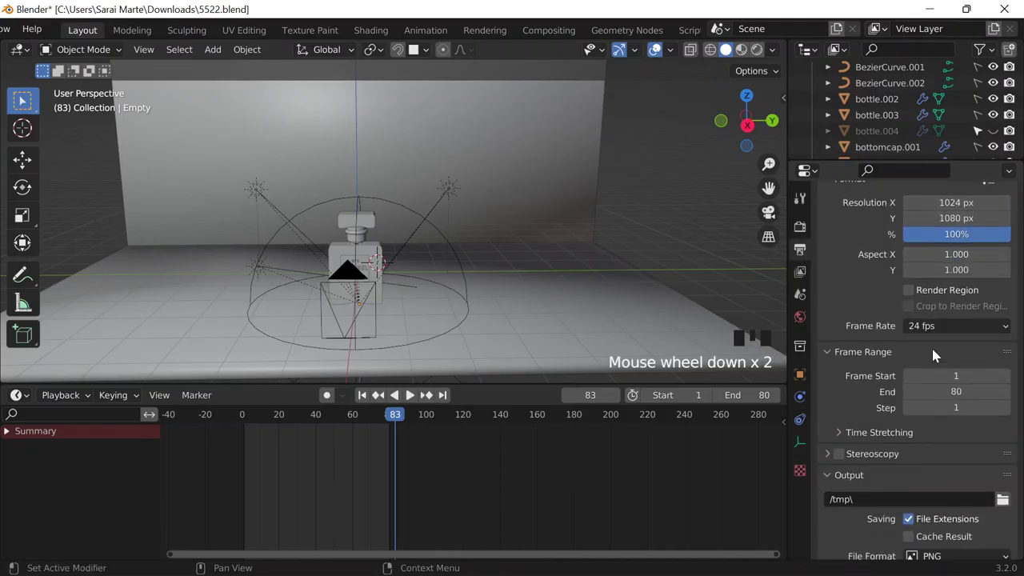
{"action": "scroll", "coordinate": [933, 372], "scroll_direction": "down", "scroll_amount": 3}
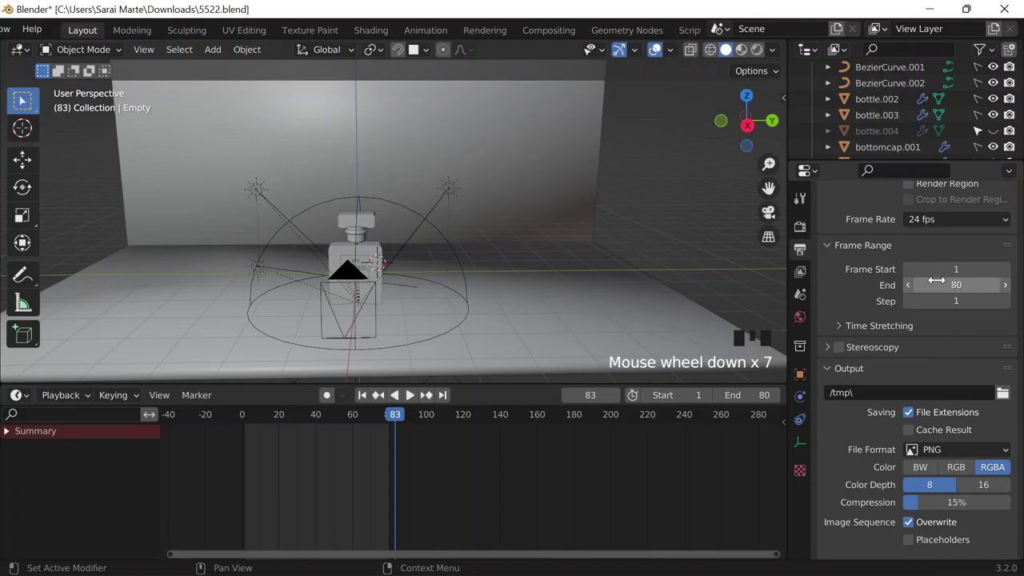
{"action": "scroll", "coordinate": [897, 436], "scroll_direction": "down", "scroll_amount": 3}
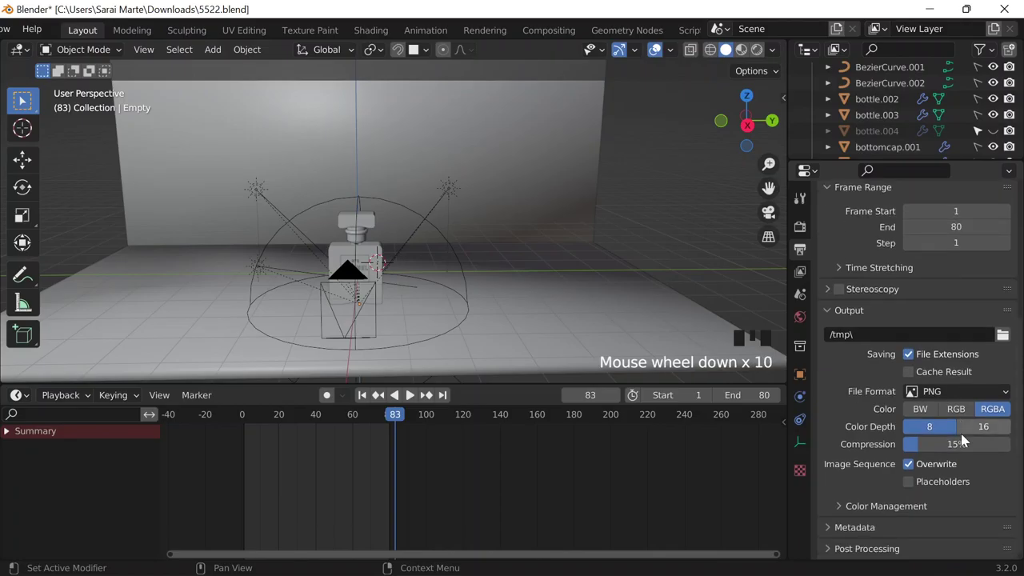
{"action": "scroll", "coordinate": [836, 314], "scroll_direction": "down", "scroll_amount": 4}
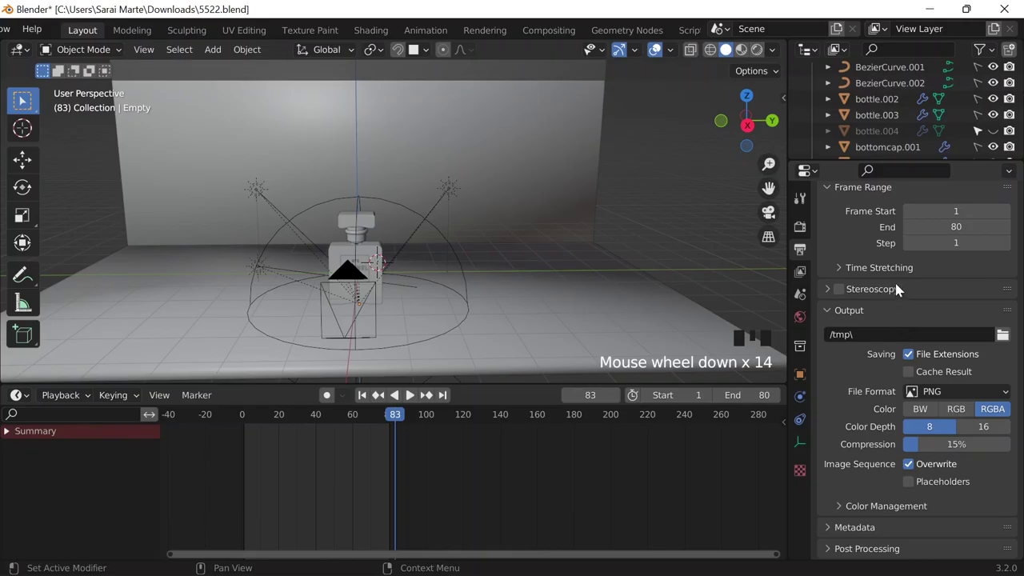
{"action": "scroll", "coordinate": [51, 26], "scroll_direction": "up", "scroll_amount": 10}
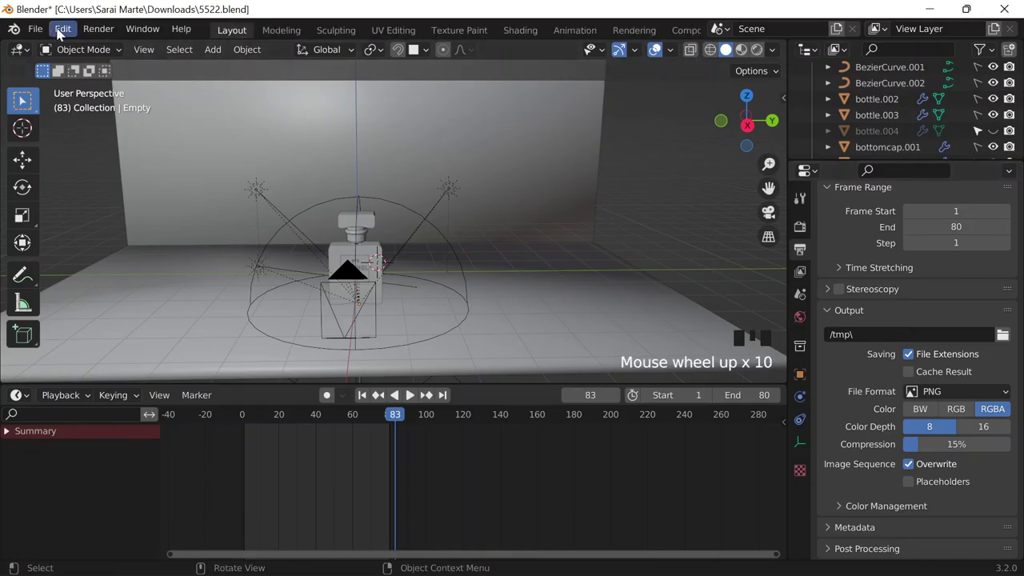
{"action": "left_click", "coordinate": [98, 29]}
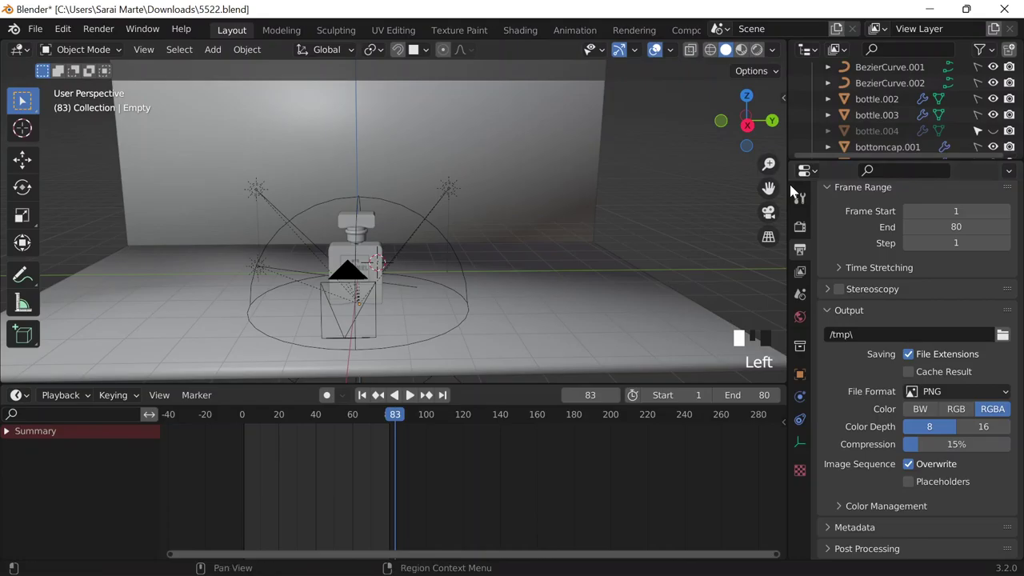
Switch to Chrome and look through the project gallery on the Blender Library page in Notion.
{"action": "mouse_move", "coordinate": [716, 552]}
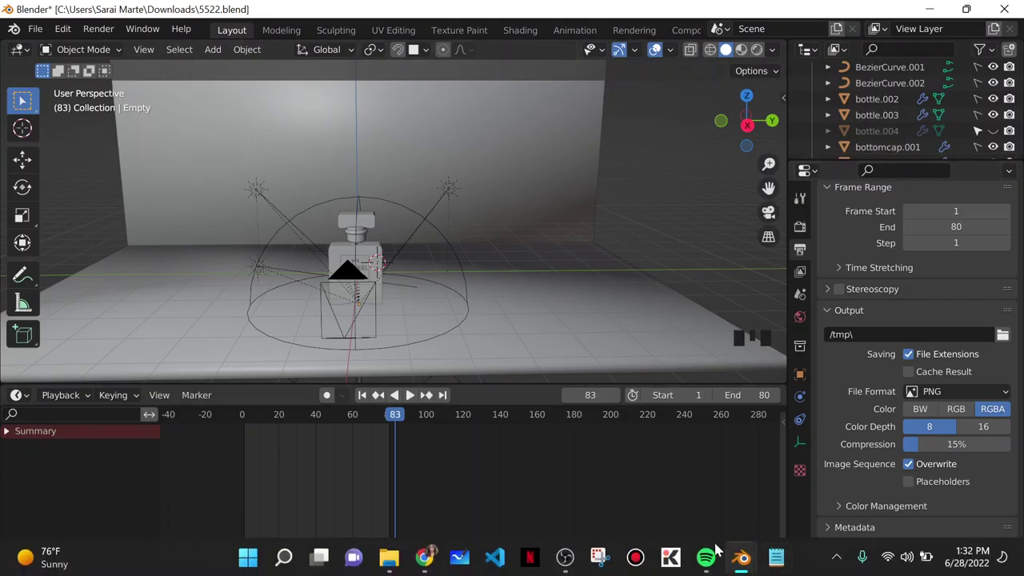
{"action": "left_click", "coordinate": [425, 557]}
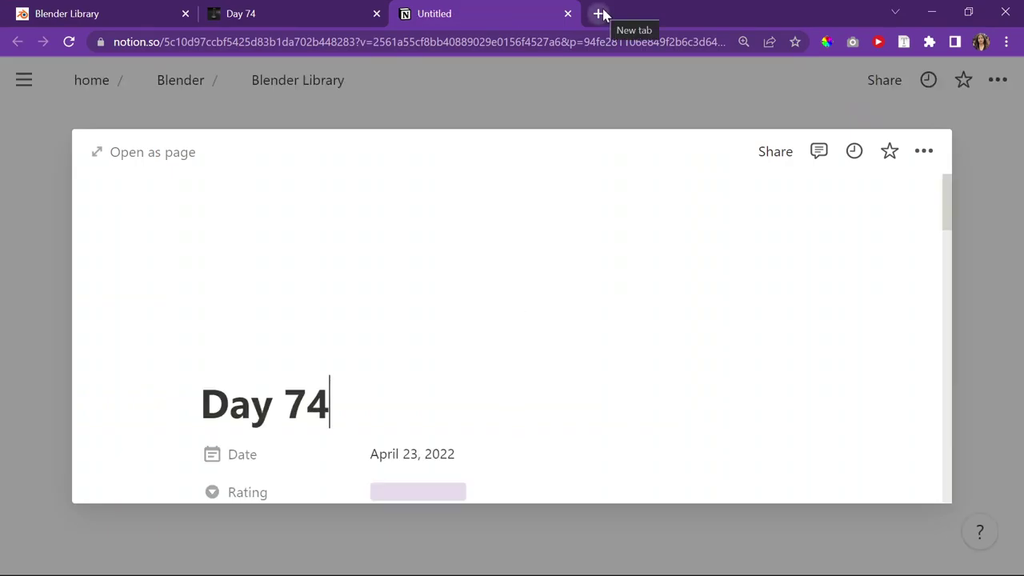
{"action": "left_click", "coordinate": [599, 14]}
{"action": "left_click", "coordinate": [512, 6]}
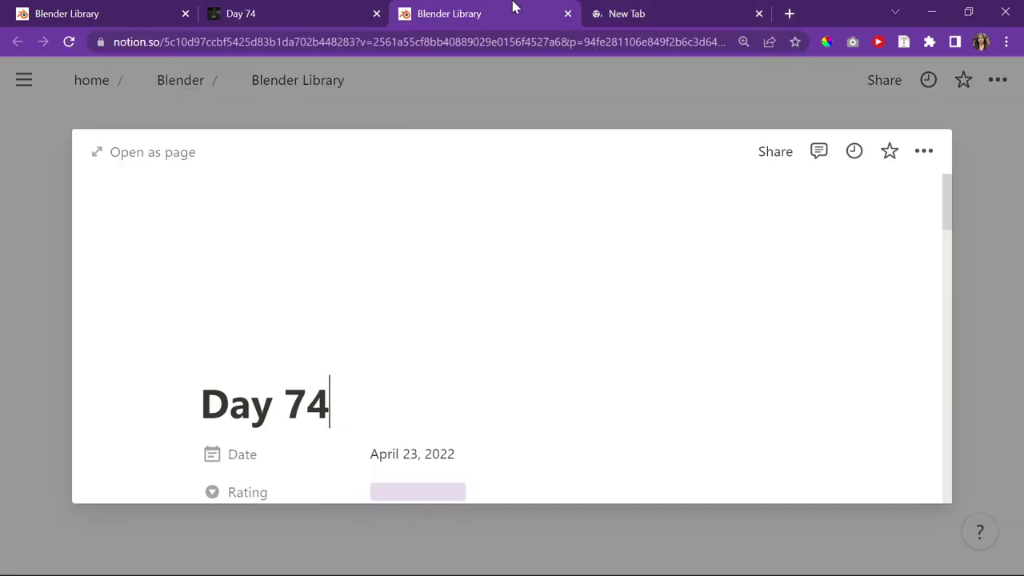
{"action": "left_click", "coordinate": [758, 16]}
{"action": "left_click", "coordinate": [102, 10]}
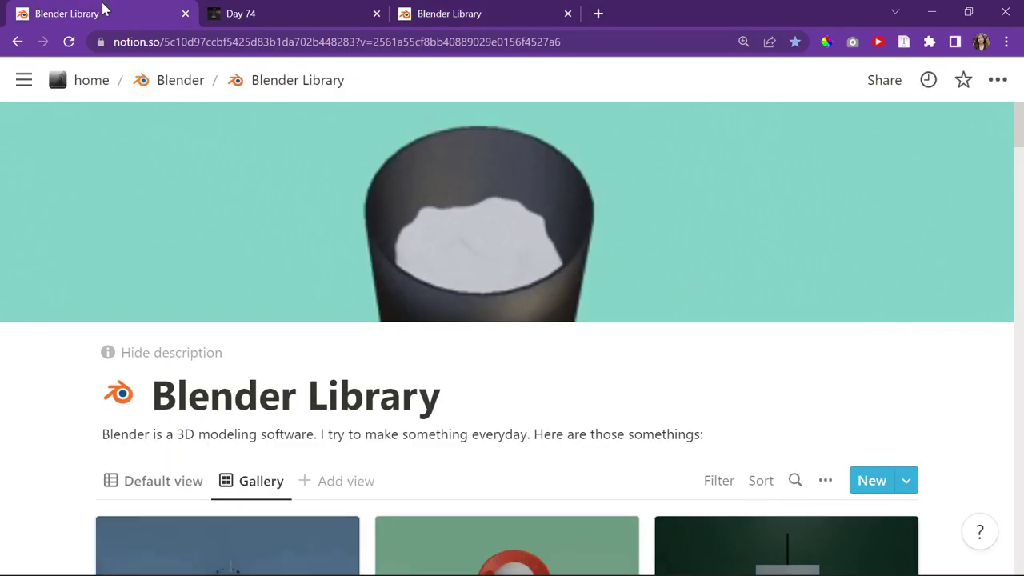
{"action": "scroll", "coordinate": [286, 355], "scroll_direction": "down", "scroll_amount": 7}
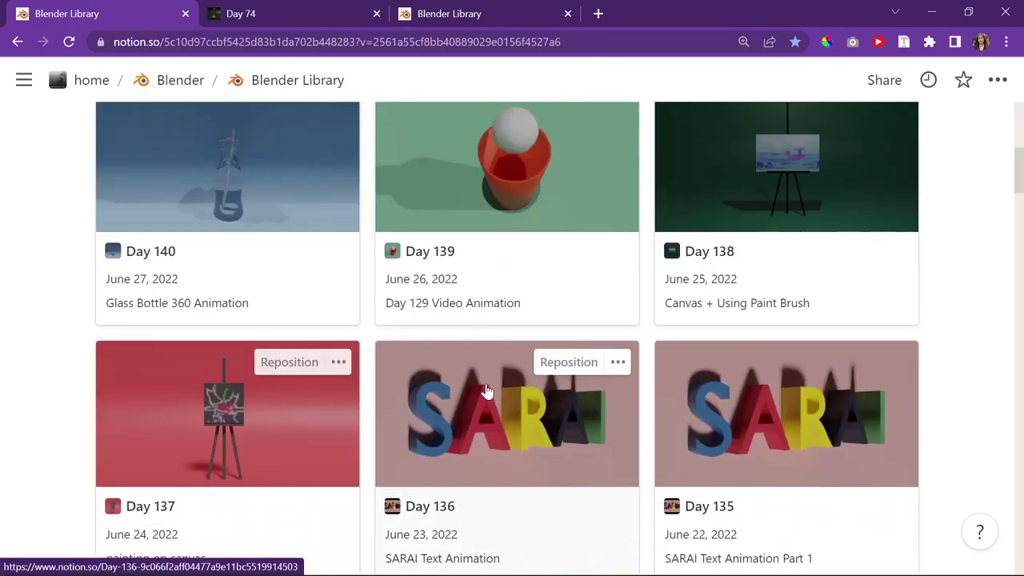
{"action": "scroll", "coordinate": [462, 364], "scroll_direction": "down", "scroll_amount": 3}
{"action": "scroll", "coordinate": [463, 364], "scroll_direction": "up", "scroll_amount": 7}
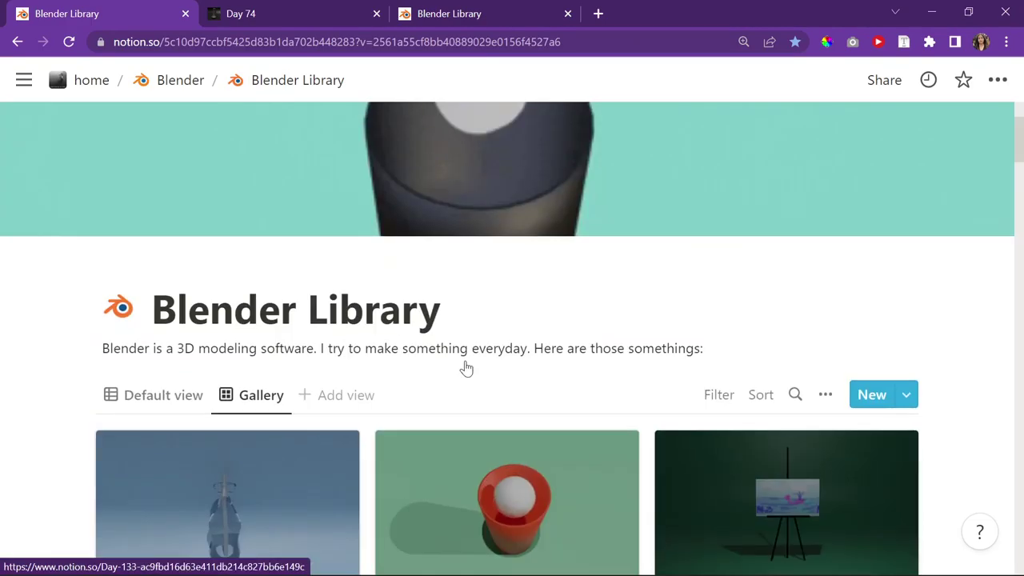
{"action": "scroll", "coordinate": [463, 368], "scroll_direction": "down", "scroll_amount": 3}
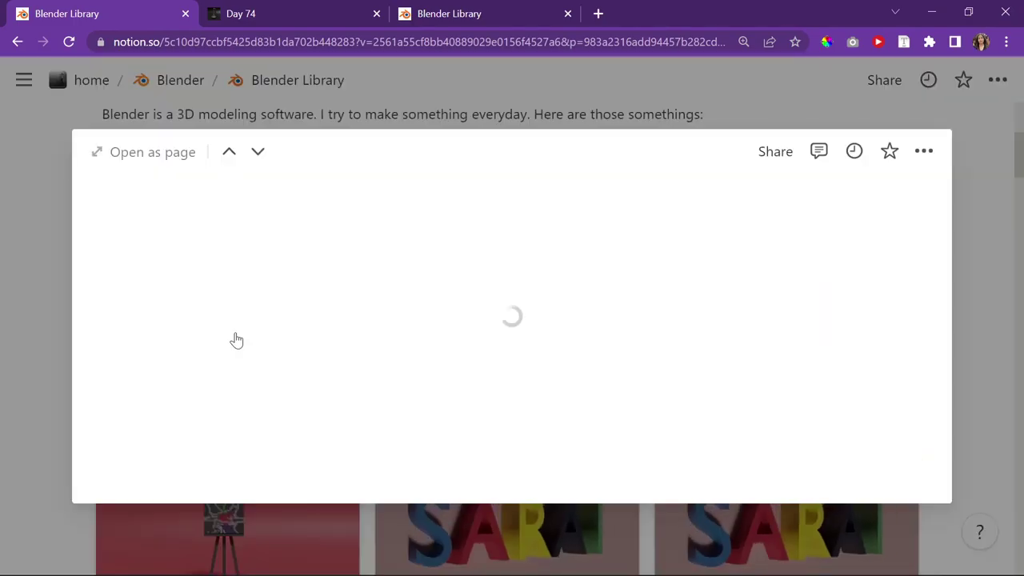
Read through the Day 139 and Day 140 entries, down to the embedded Blender 360° animation tutorial video.
{"action": "scroll", "coordinate": [320, 336], "scroll_direction": "down", "scroll_amount": 3}
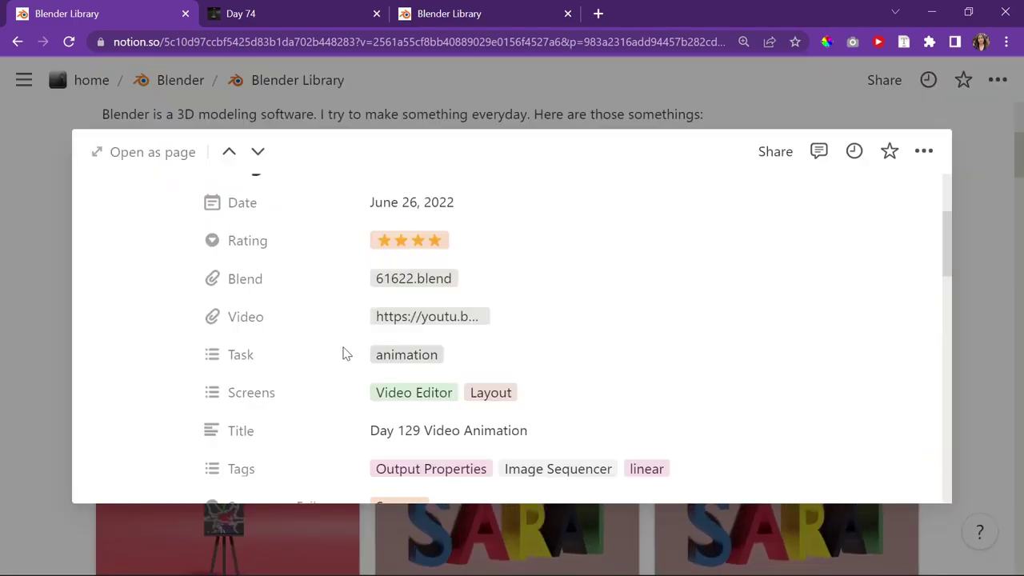
{"action": "scroll", "coordinate": [346, 354], "scroll_direction": "down", "scroll_amount": 5}
{"action": "scroll", "coordinate": [344, 354], "scroll_direction": "up", "scroll_amount": 10}
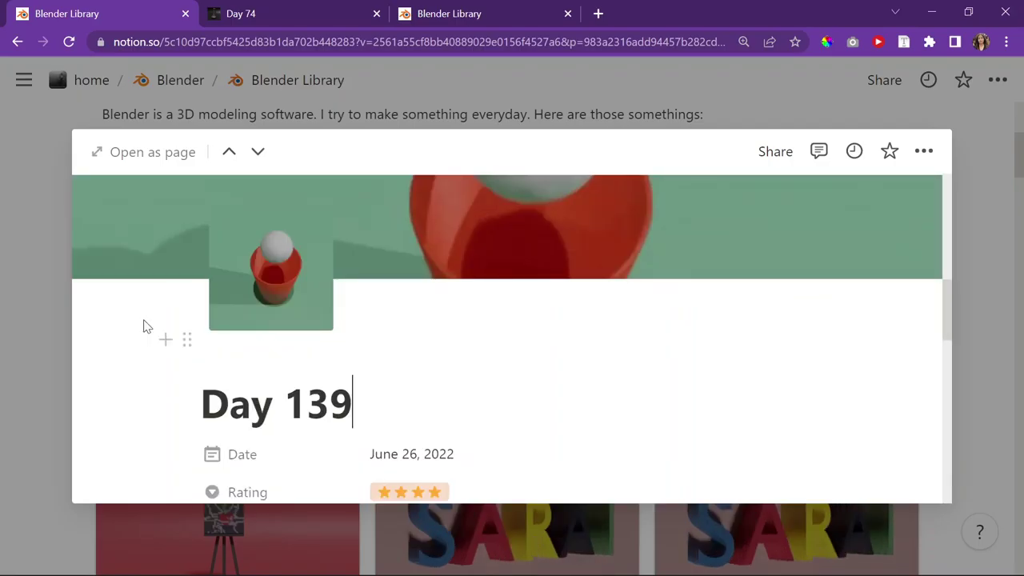
{"action": "scroll", "coordinate": [146, 326], "scroll_direction": "down", "scroll_amount": 6}
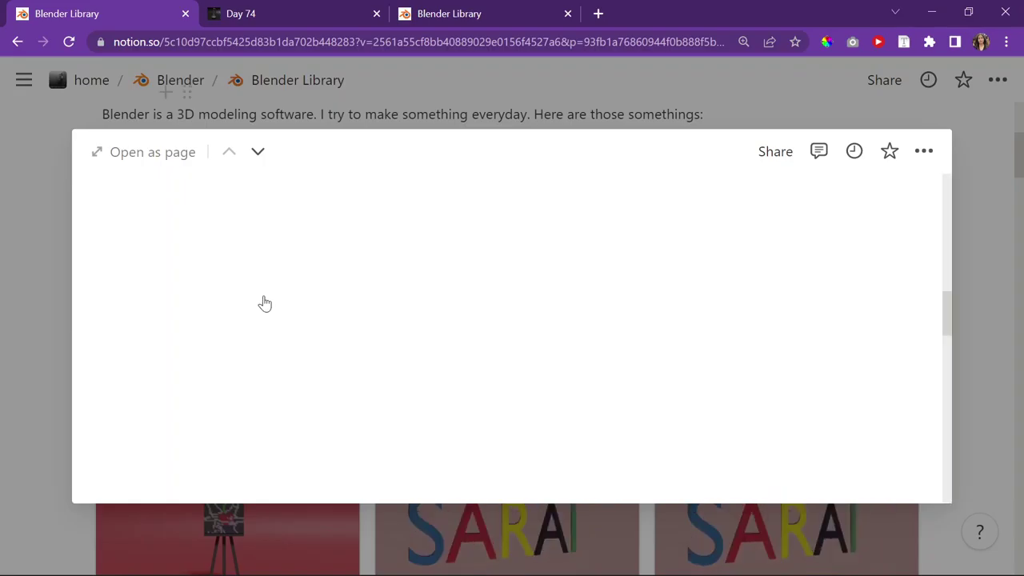
{"action": "scroll", "coordinate": [293, 338], "scroll_direction": "down", "scroll_amount": 5}
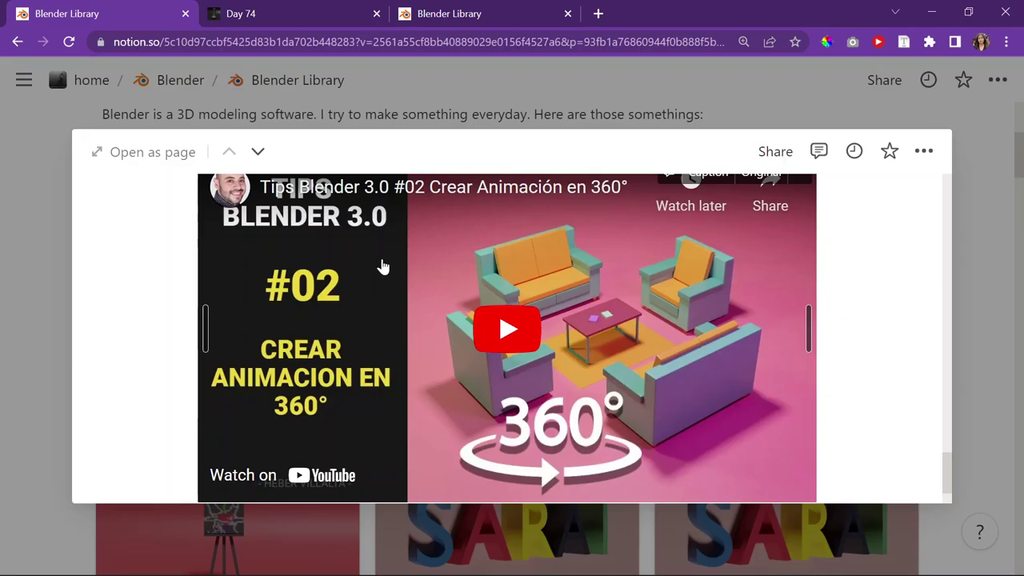
{"action": "scroll", "coordinate": [310, 421], "scroll_direction": "down", "scroll_amount": 1}
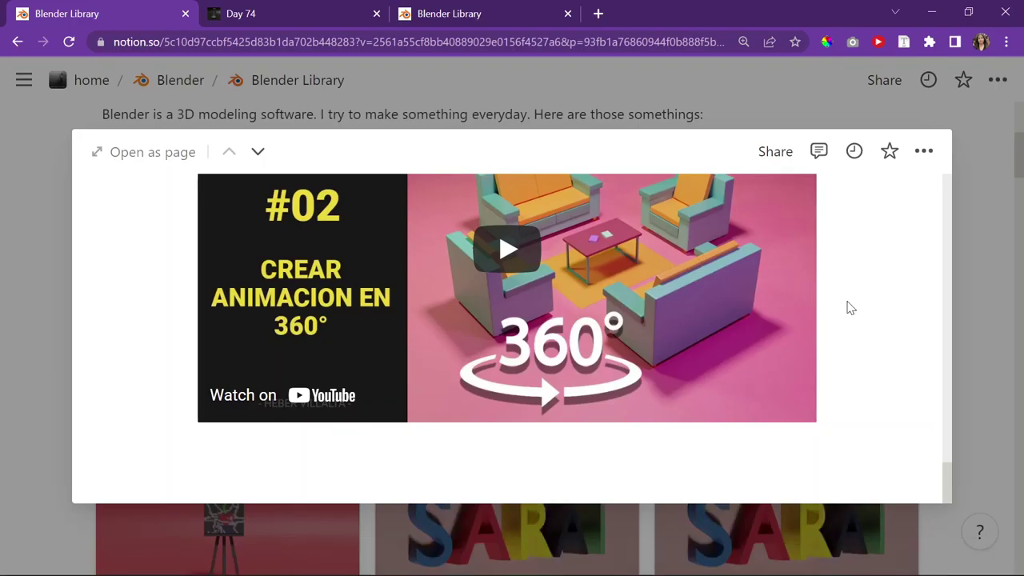
Enter the tutorial creator's name in the address field of a new browser tab and copy it.
{"action": "left_click", "coordinate": [598, 14]}
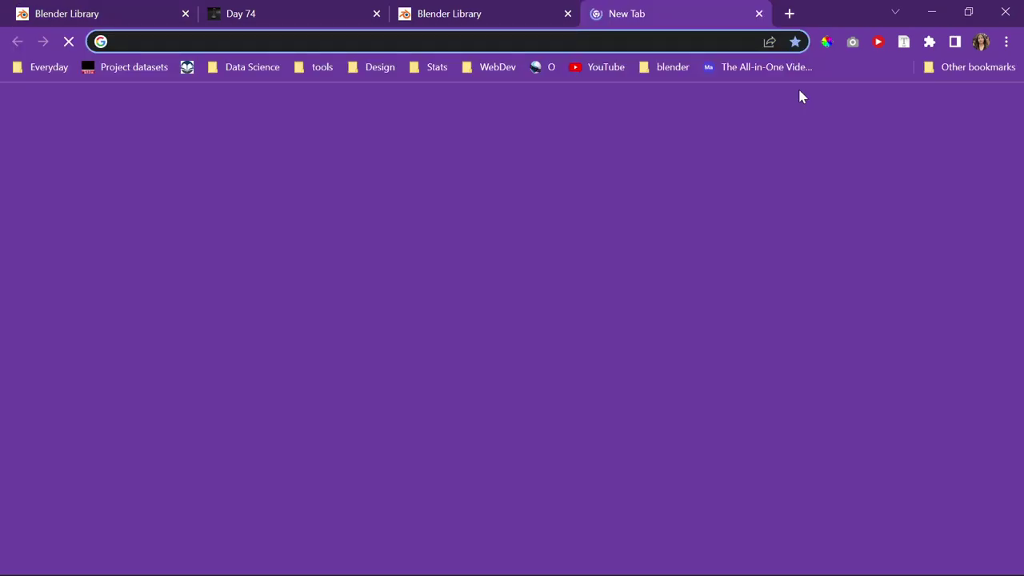
{"action": "type", "text": "heber vi"}
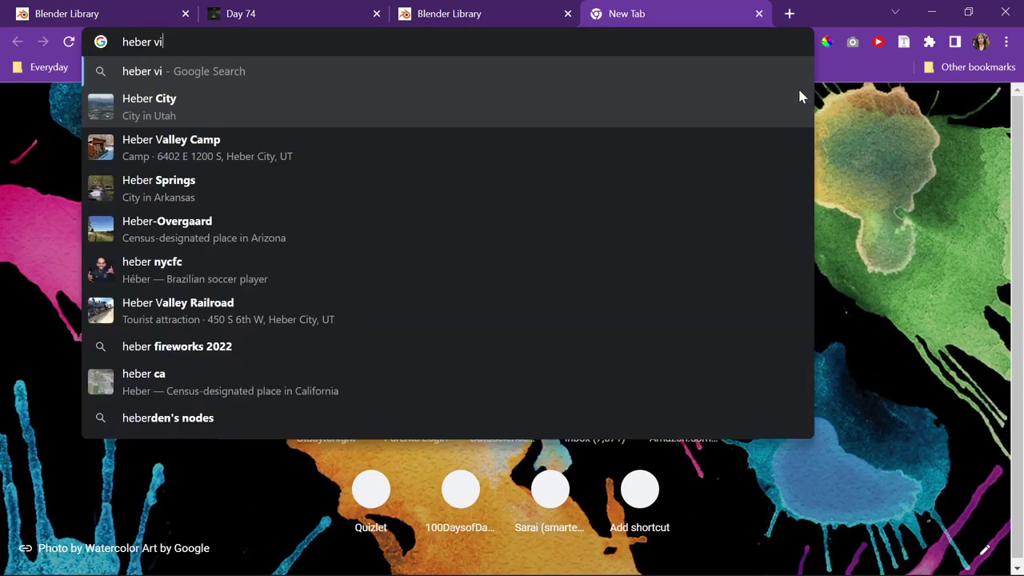
{"action": "type", "text": "llalta"}
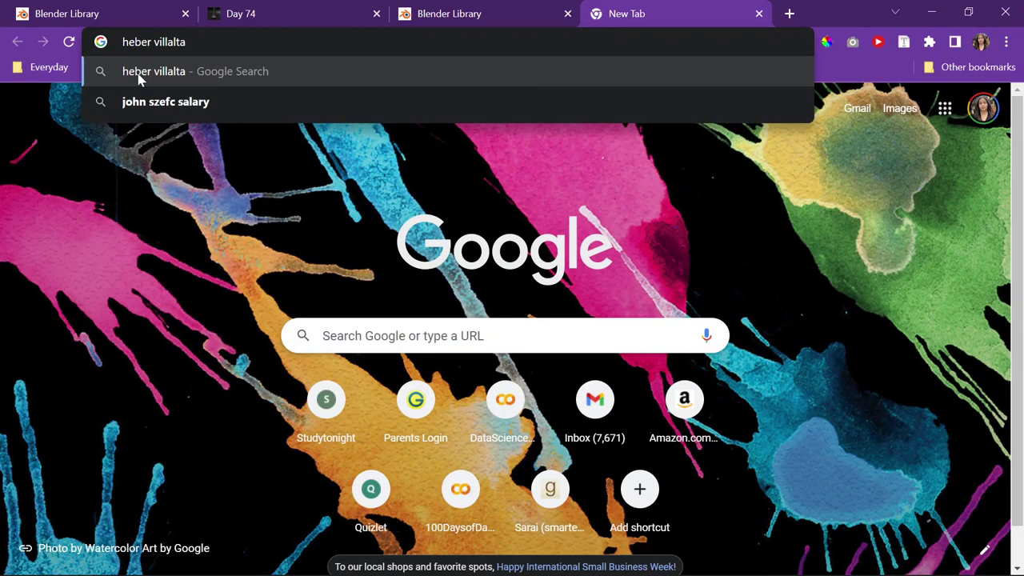
{"action": "key", "text": "ctrl+a"}
{"action": "key", "text": "ctrl+c"}
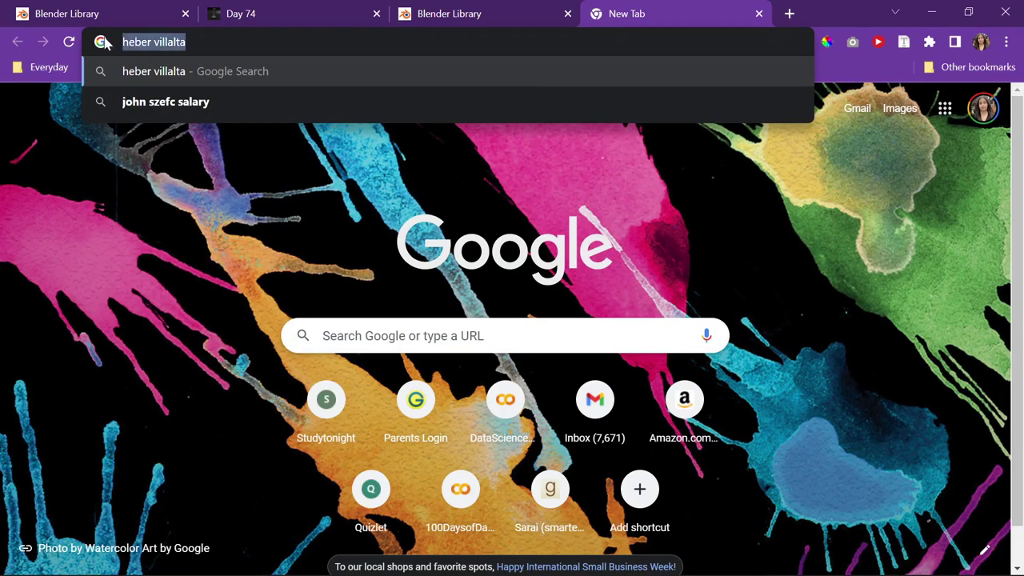
Search Google for google translate and paste the creator's name as the Spanish source text.
{"action": "type", "text": "google tr"}
{"action": "key", "text": "Return"}
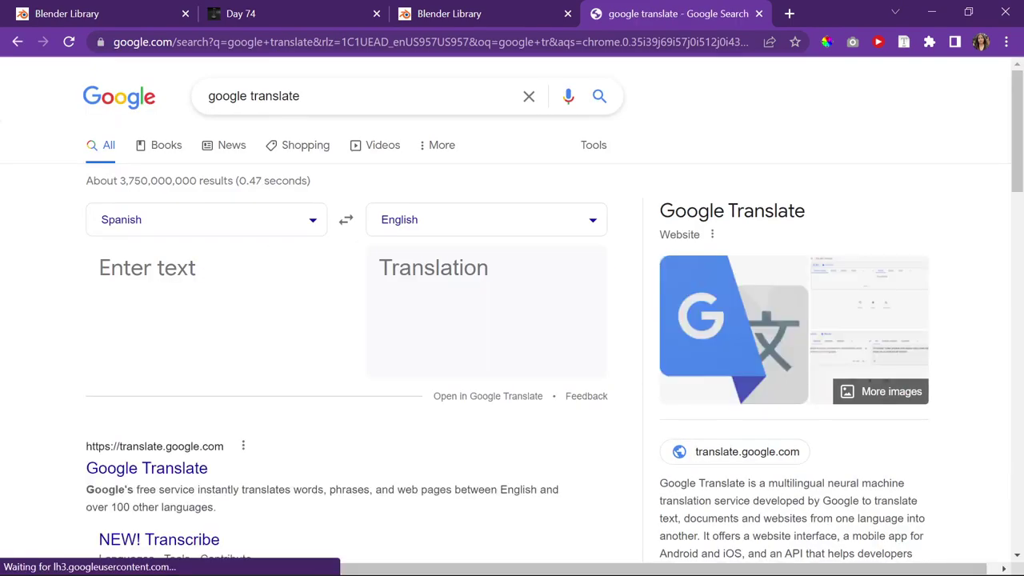
{"action": "key", "text": "ctrl+v"}
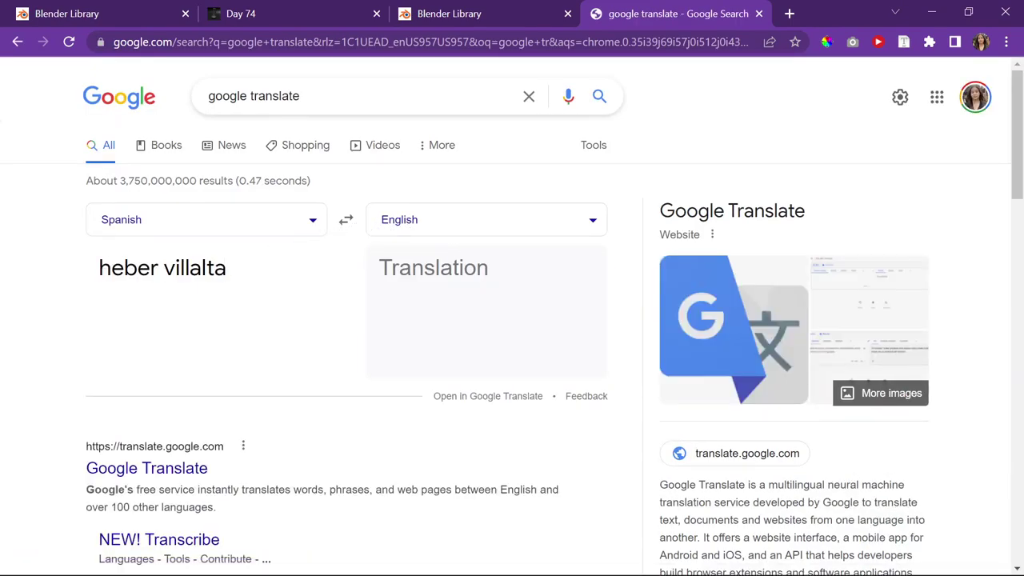
Play the Spanish pronunciation of the tutorial creator's name in Google Translate and close the translation tab.
{"action": "key", "text": "ctrl+a"}
{"action": "key", "text": "ctrl+c"}
{"action": "left_click", "coordinate": [104, 358]}
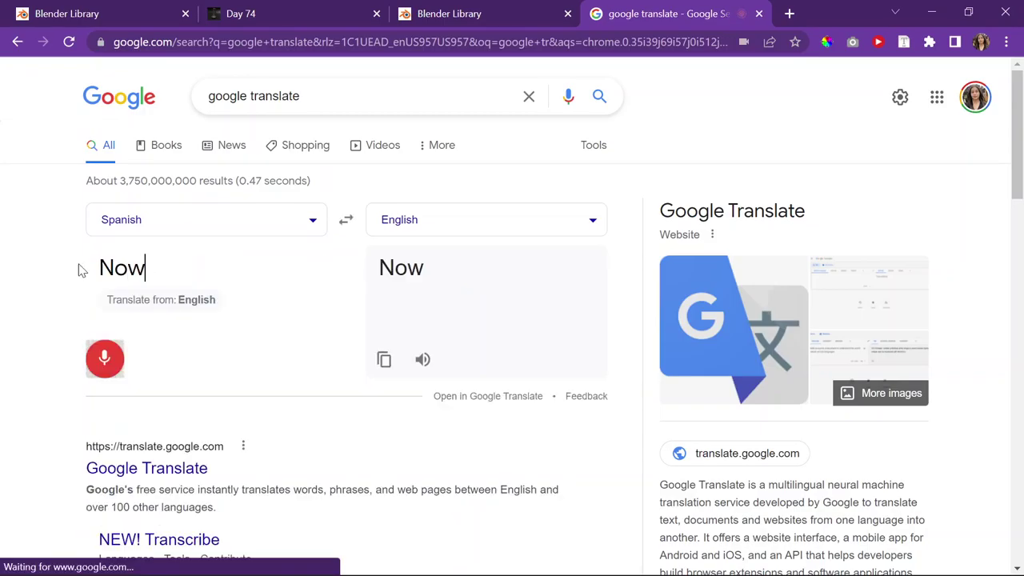
{"action": "left_click_drag", "start_coordinate": [147, 268], "coordinate": [91, 267]}
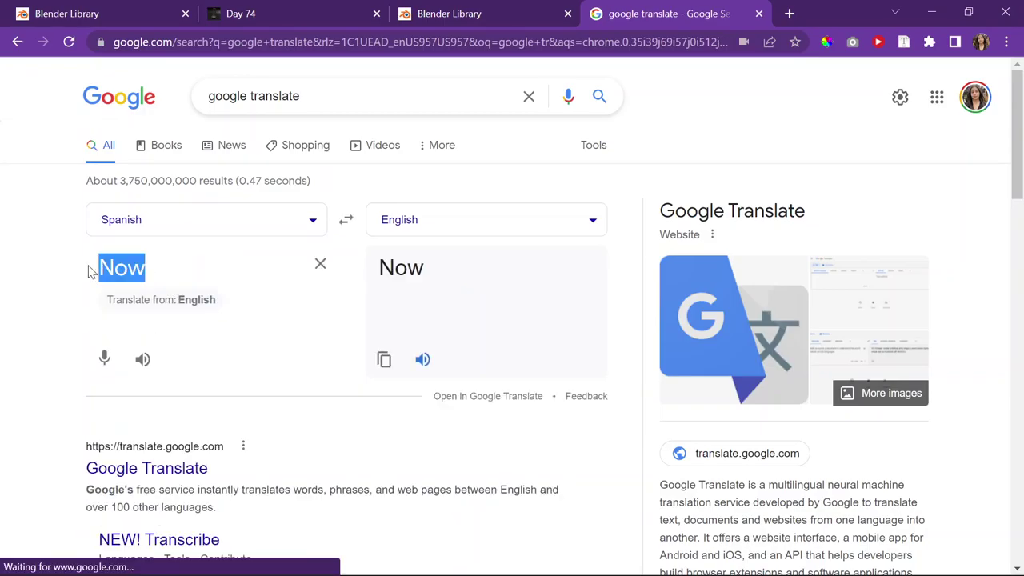
{"action": "key", "text": "ctrl+v"}
{"action": "left_click", "coordinate": [159, 363]}
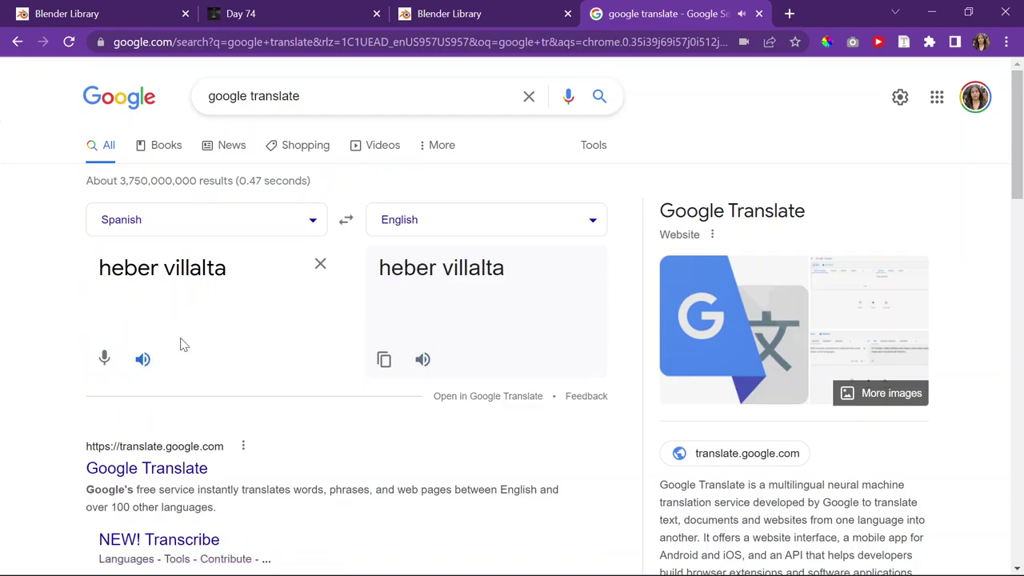
{"action": "left_click", "coordinate": [759, 14]}
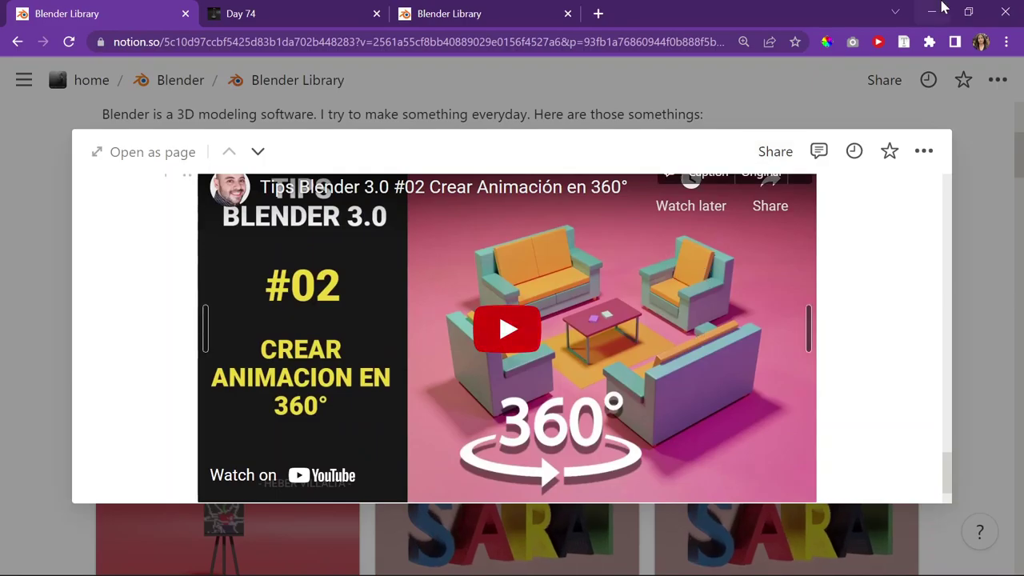
Switch to Blender and browse for the render output location, going to the Blender folder on the Desktop.
{"action": "left_click", "coordinate": [935, 10]}
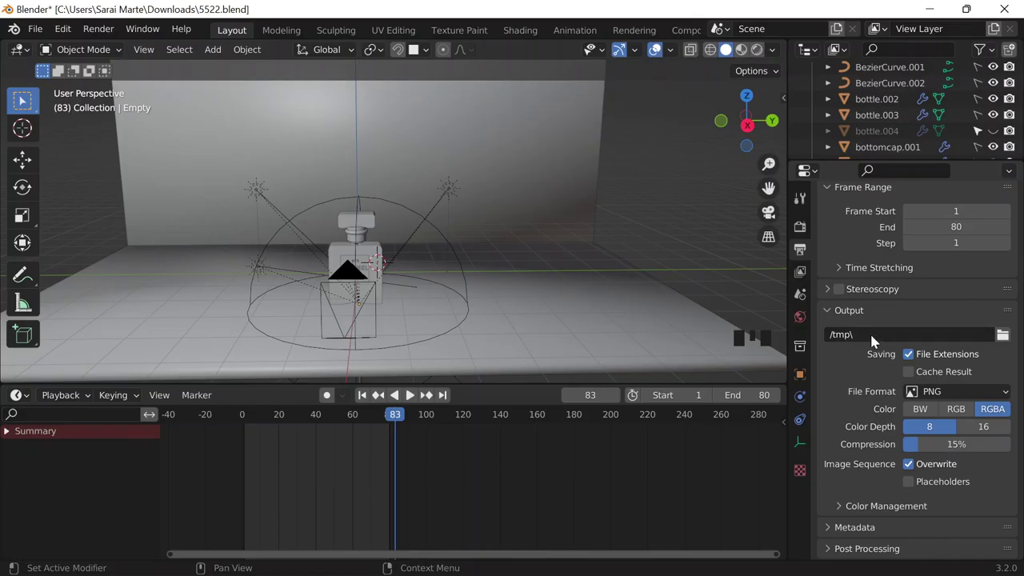
{"action": "left_click", "coordinate": [1002, 335]}
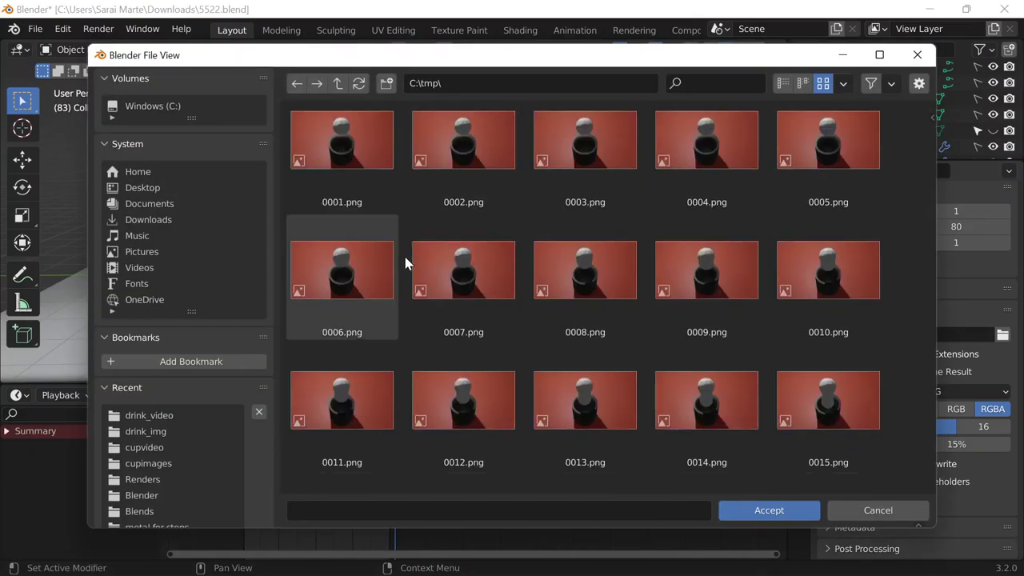
{"action": "scroll", "coordinate": [478, 297], "scroll_direction": "down", "scroll_amount": 10}
{"action": "scroll", "coordinate": [491, 304], "scroll_direction": "up", "scroll_amount": 5}
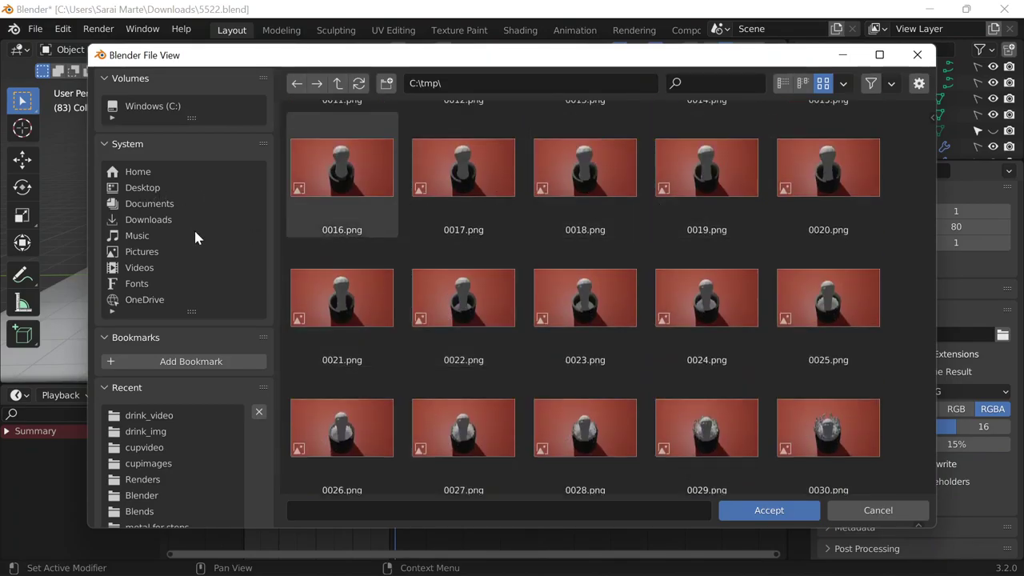
{"action": "left_click", "coordinate": [173, 188]}
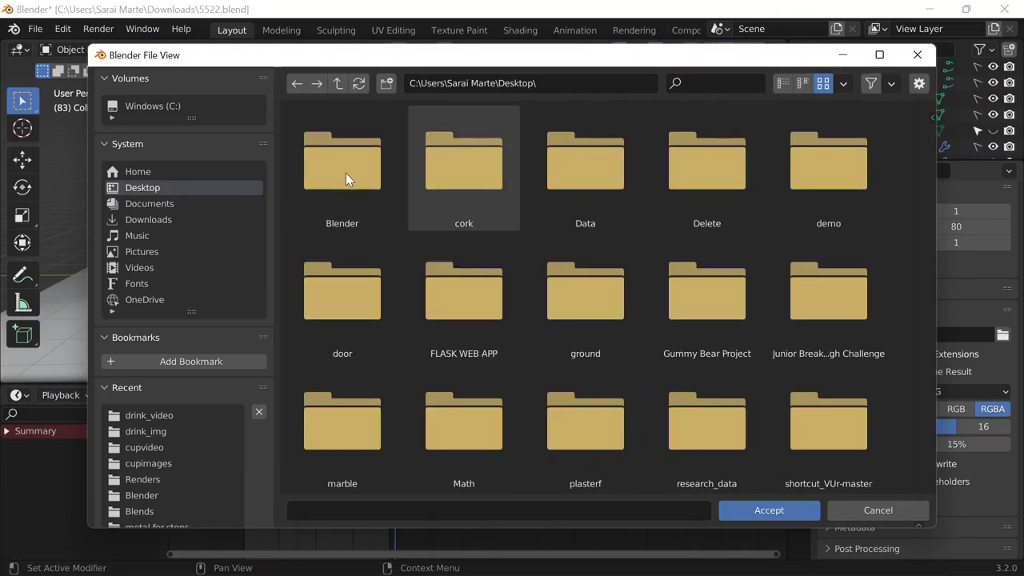
{"action": "left_click", "coordinate": [328, 172]}
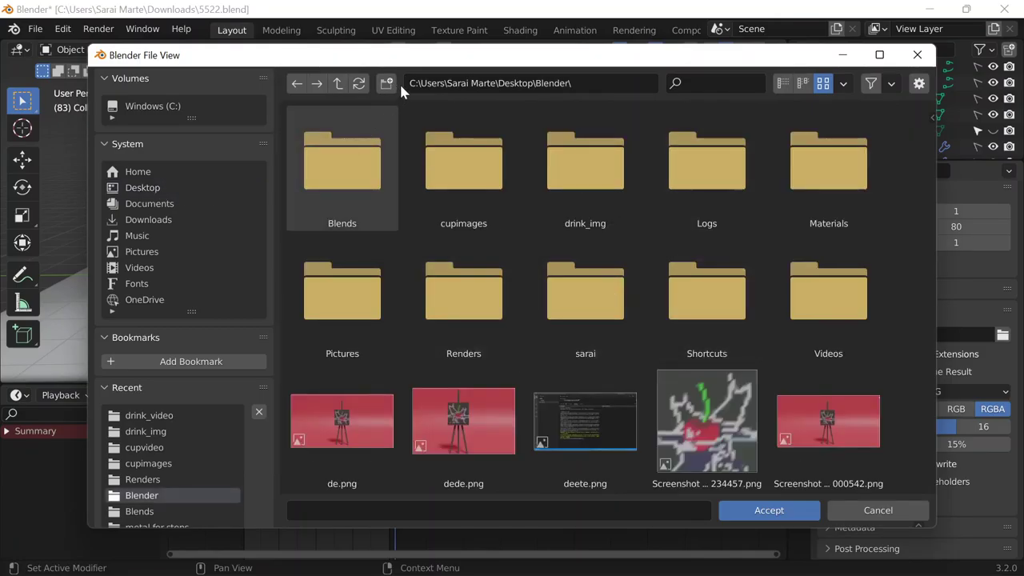
Create a folder named bottle_imgs inside the Desktop's Blender folder.
{"action": "left_click", "coordinate": [386, 84]}
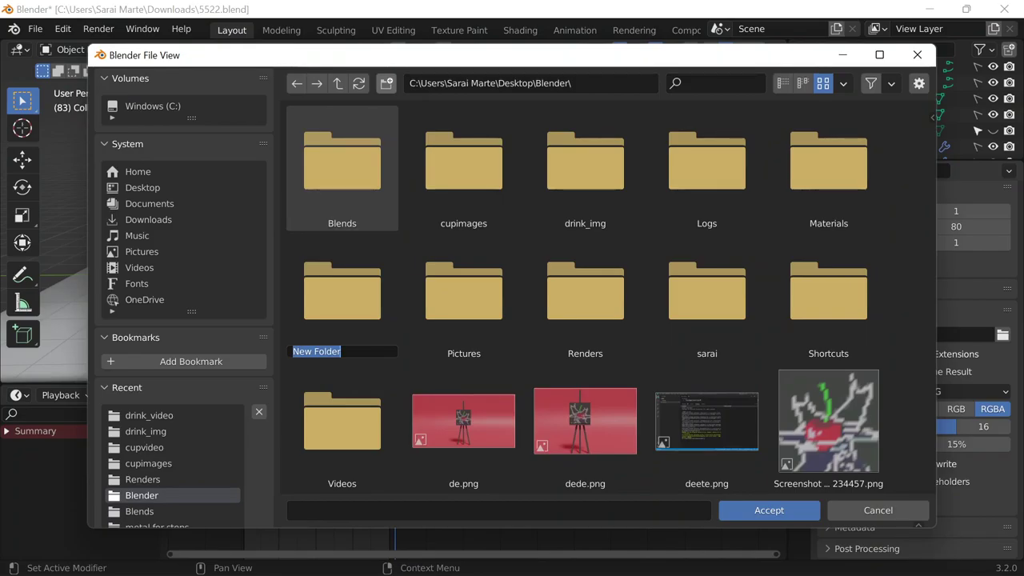
{"action": "type", "text": "bottle"}
{"action": "key", "text": "BackSpace"}
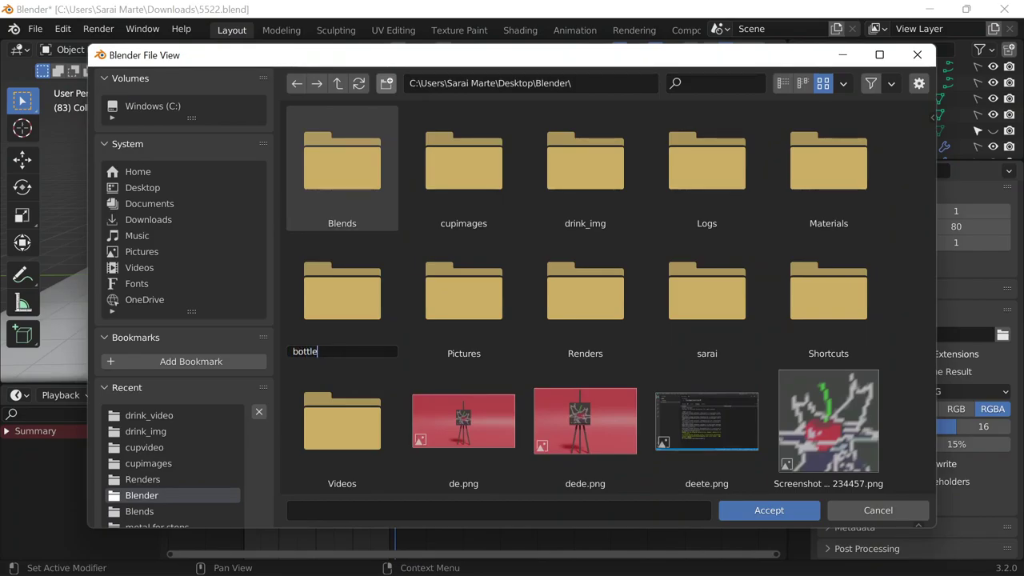
{"action": "key", "text": "Return"}
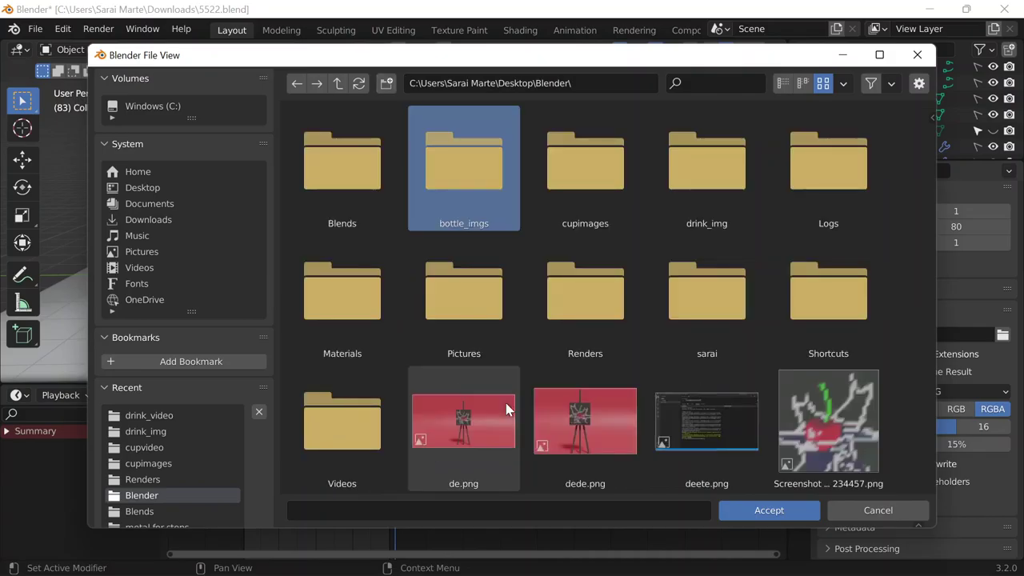
Create a second folder inside the Desktop's Blender folder and name it Animations.
{"action": "left_click", "coordinate": [386, 83]}
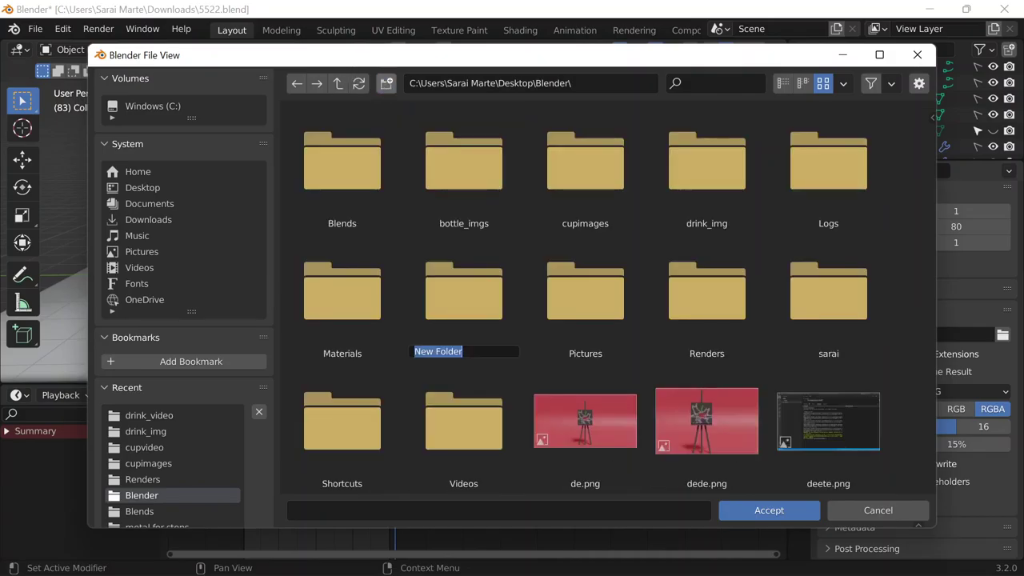
{"action": "type", "text": "Videos"}
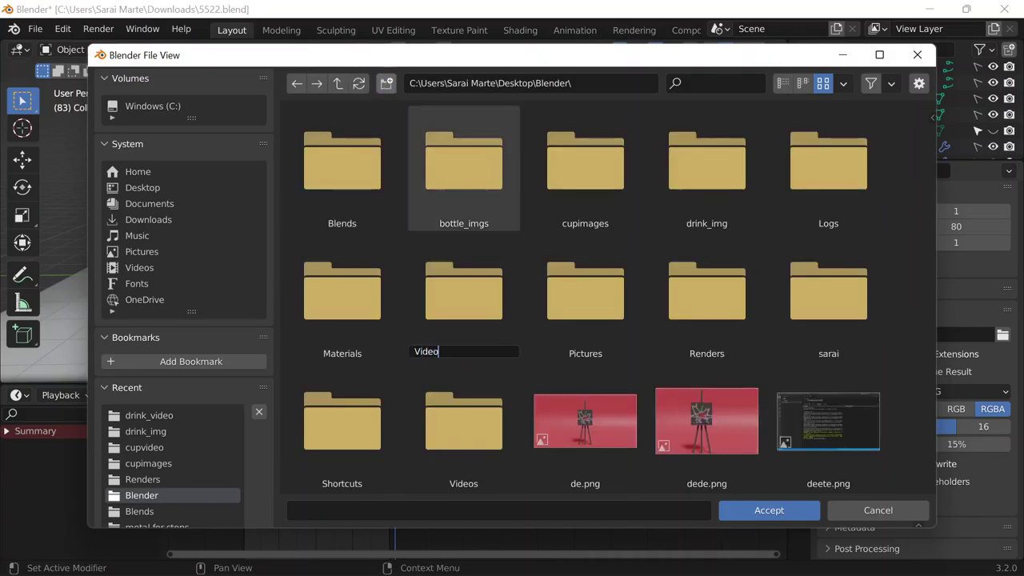
{"action": "key", "text": "Return"}
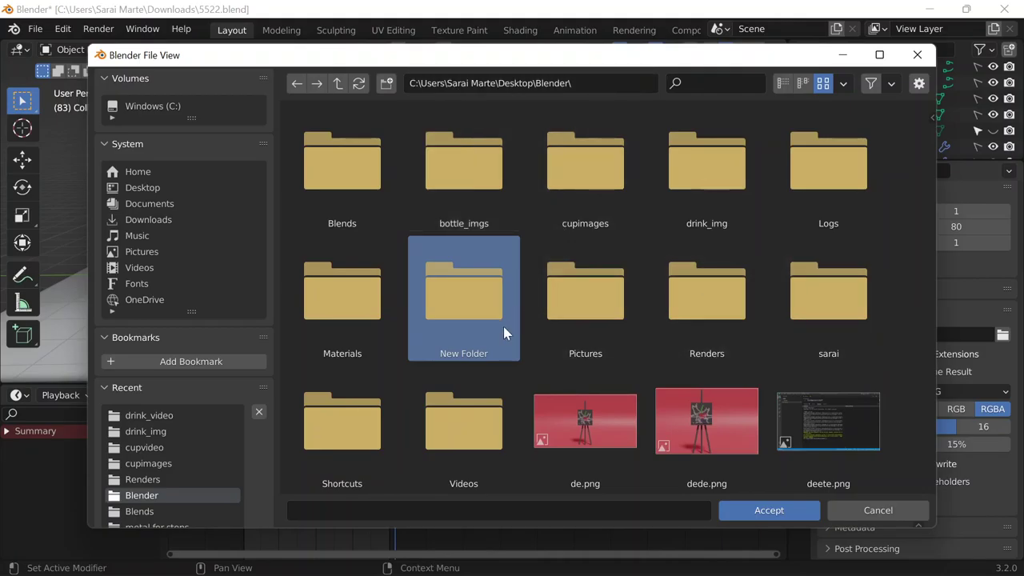
{"action": "right_click", "coordinate": [484, 286]}
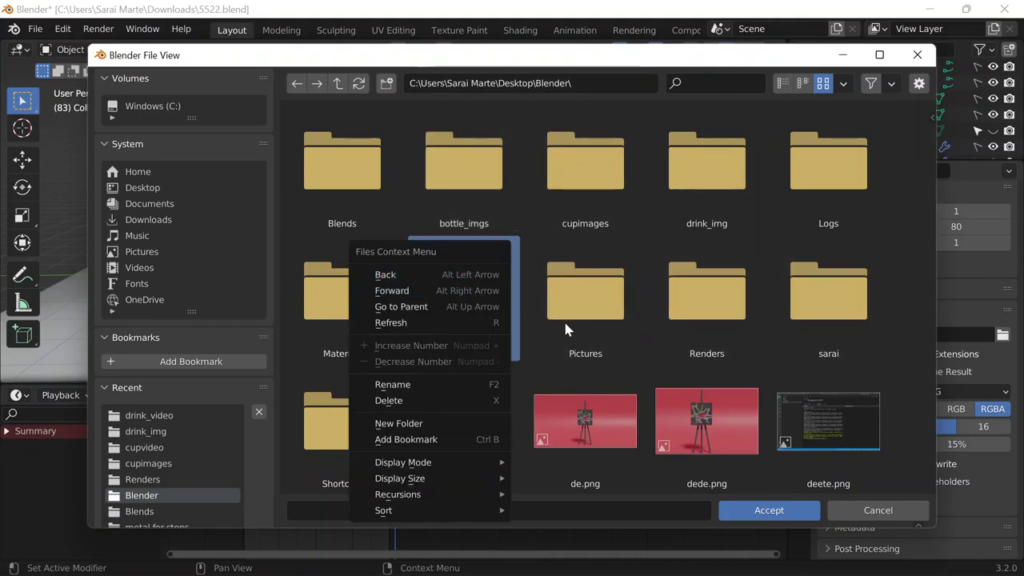
{"action": "right_click", "coordinate": [473, 344]}
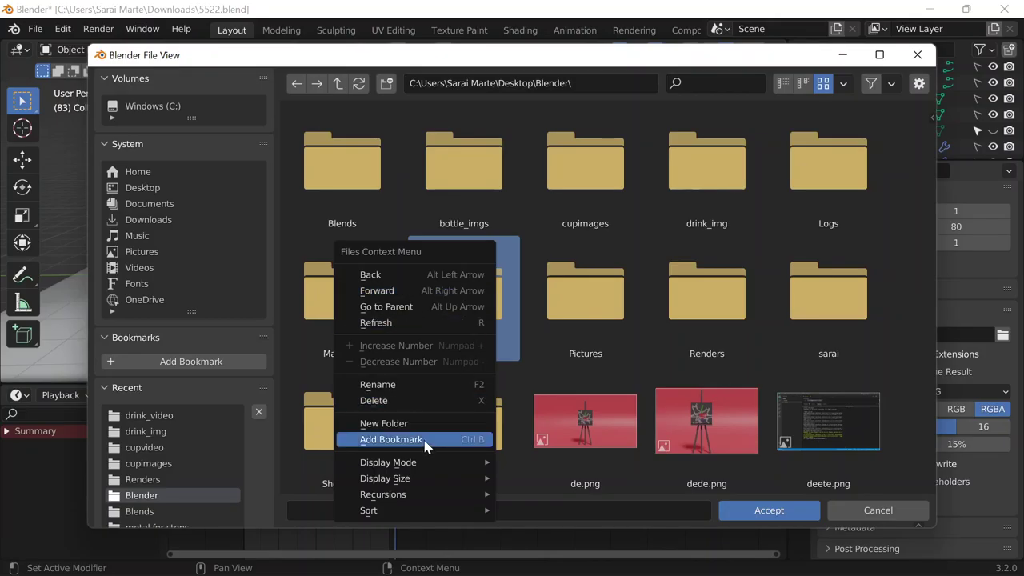
{"action": "left_click", "coordinate": [392, 384]}
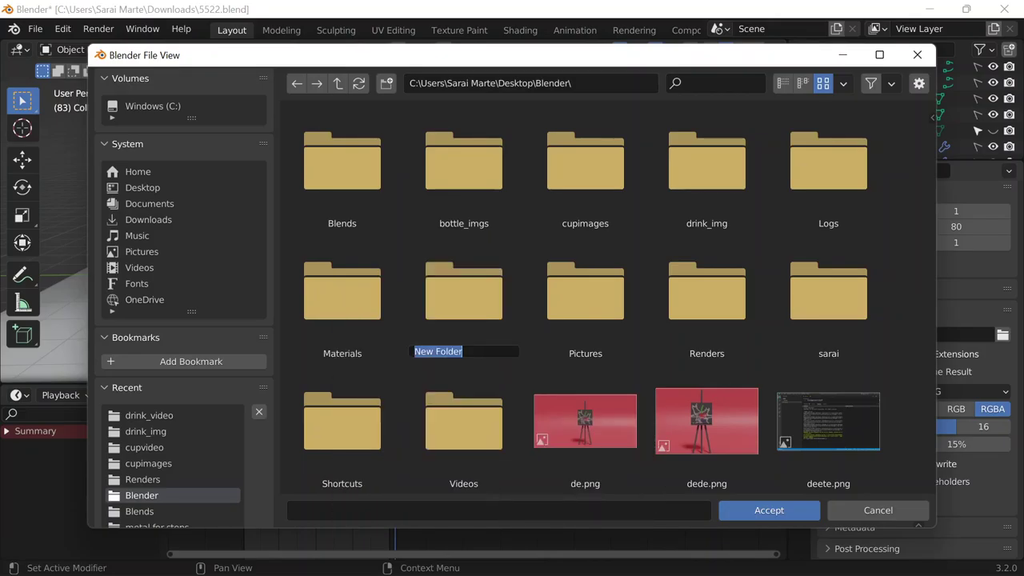
{"action": "type", "text": "Animatiojns"}
{"action": "key", "text": "Return"}
{"action": "right_click", "coordinate": [317, 148]}
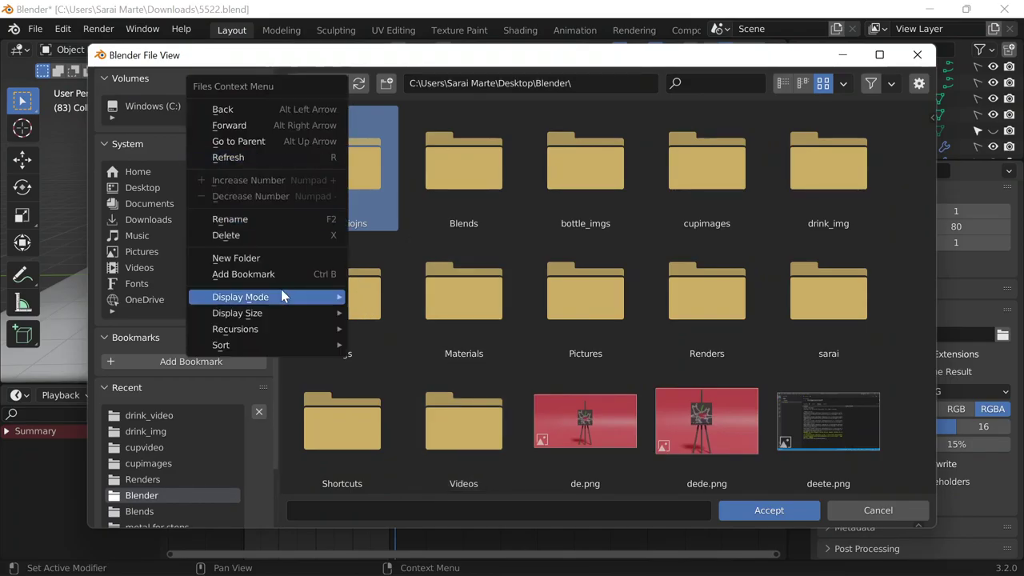
{"action": "left_click", "coordinate": [240, 219]}
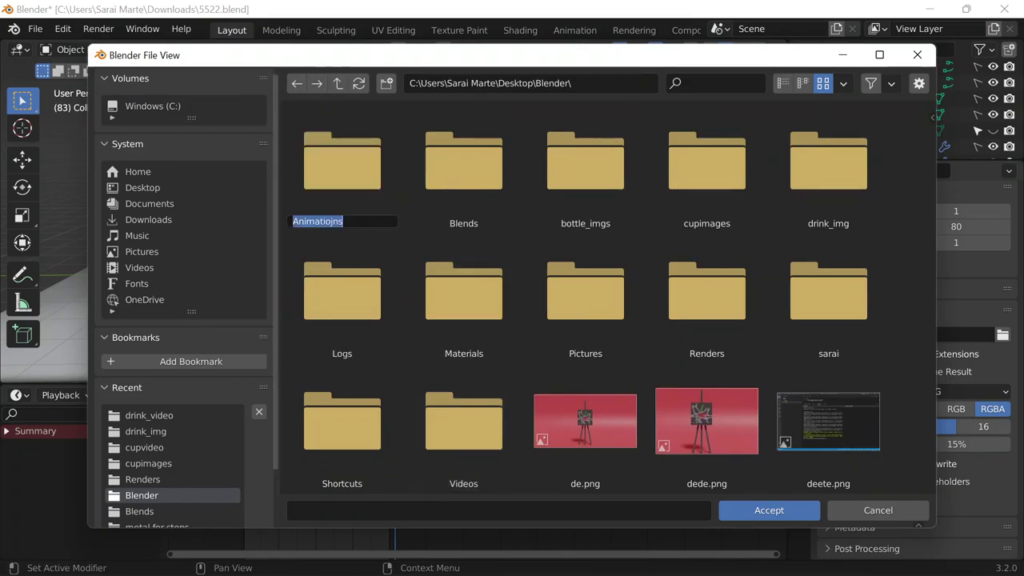
{"action": "type", "text": "Animations"}
{"action": "key", "text": "Return"}
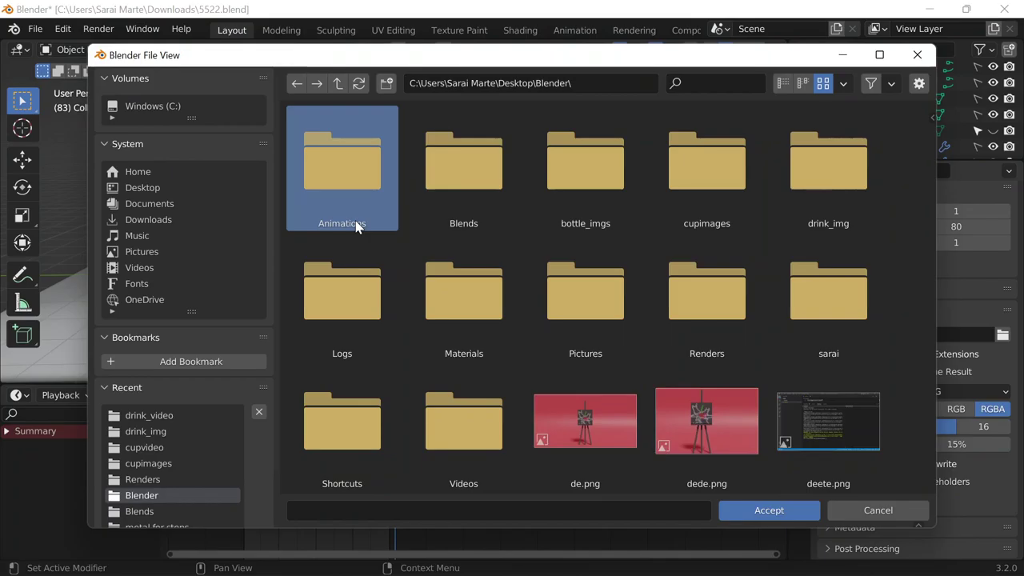
Try to move the bottle_imgs folder into the Animations folder within Blender's file browser.
{"action": "left_click_drag", "start_coordinate": [590, 177], "coordinate": [354, 187]}
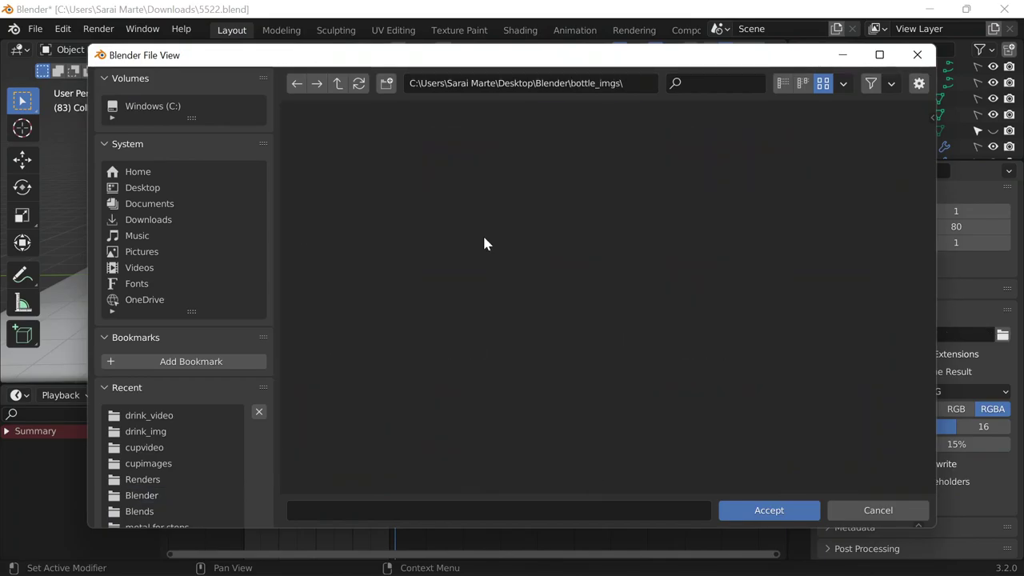
{"action": "left_click", "coordinate": [304, 84]}
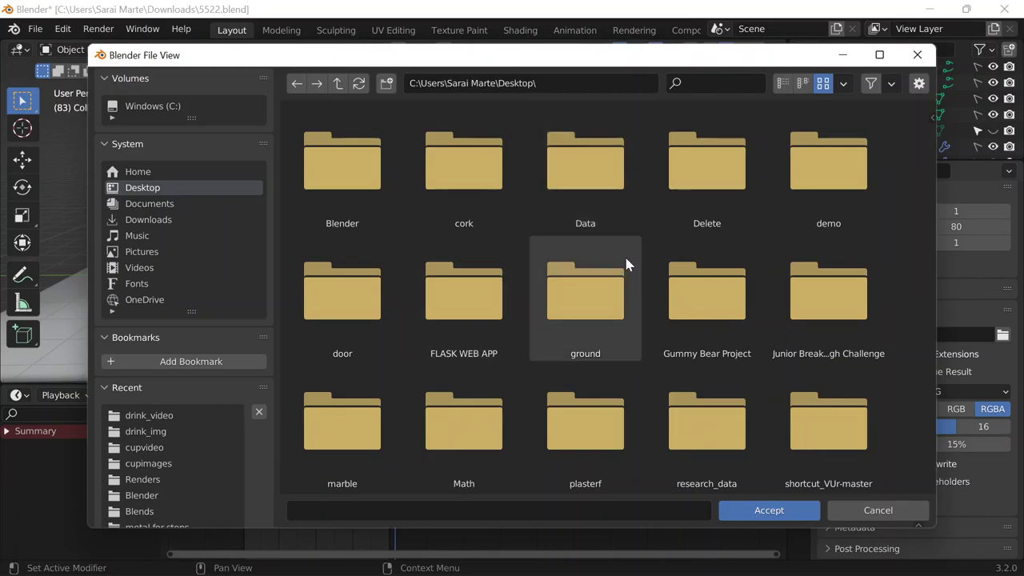
{"action": "scroll", "coordinate": [626, 264], "scroll_direction": "down", "scroll_amount": 5}
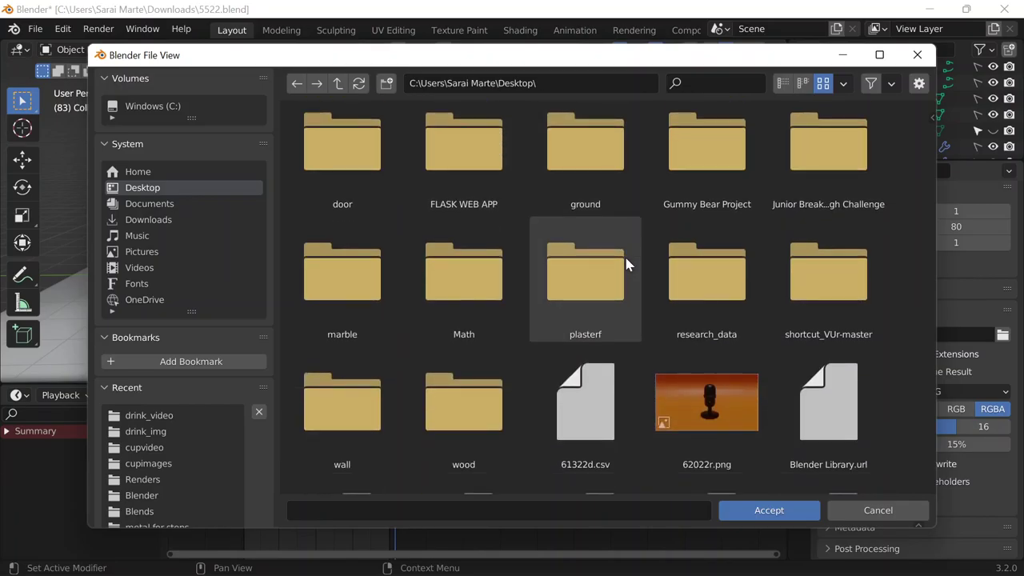
{"action": "scroll", "coordinate": [434, 201], "scroll_direction": "up", "scroll_amount": 5}
{"action": "double_click", "coordinate": [373, 160]}
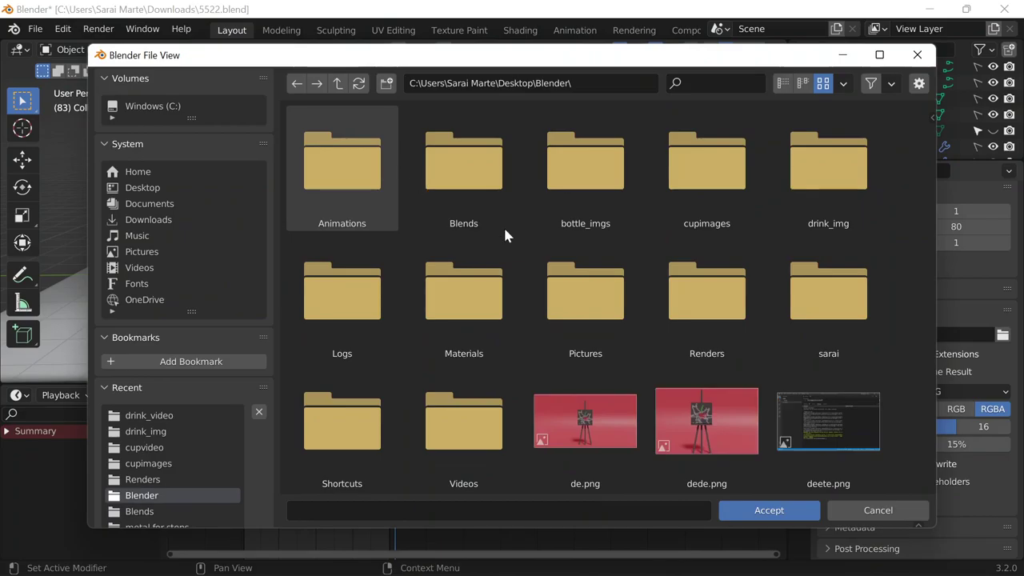
{"action": "left_click_drag", "start_coordinate": [587, 192], "coordinate": [350, 196]}
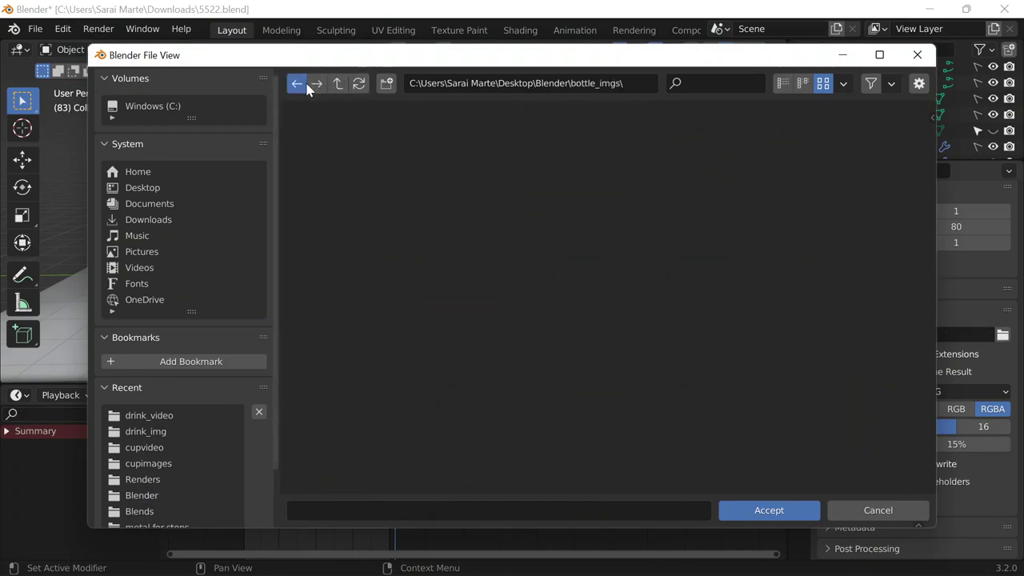
{"action": "left_click", "coordinate": [298, 84]}
{"action": "double_click", "coordinate": [357, 194]}
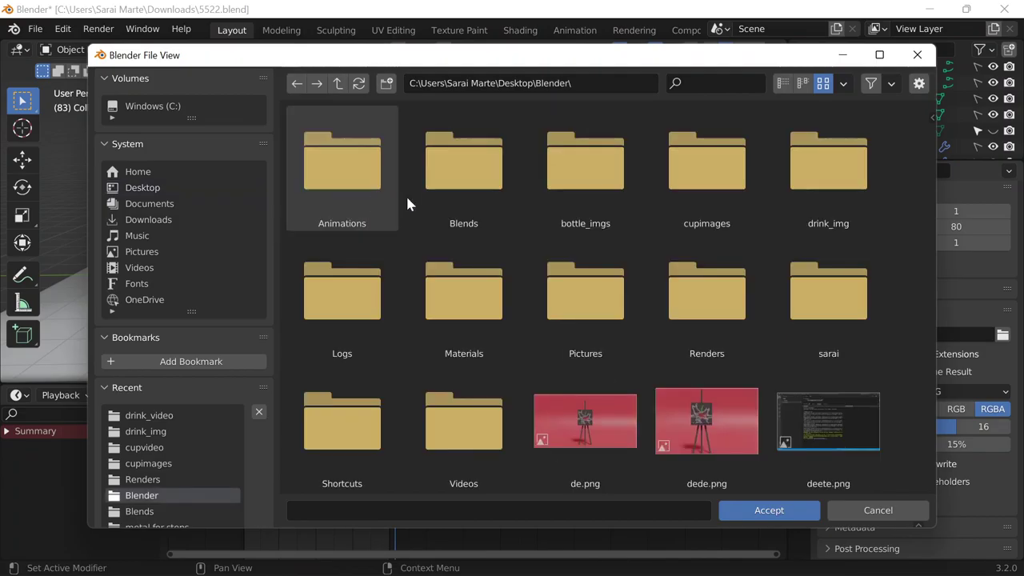
Switch to File Explorer and move the bottle_imgs, cupimages and drink_img folders from the Desktop's Blender folder into Animations.
{"action": "left_click", "coordinate": [388, 560]}
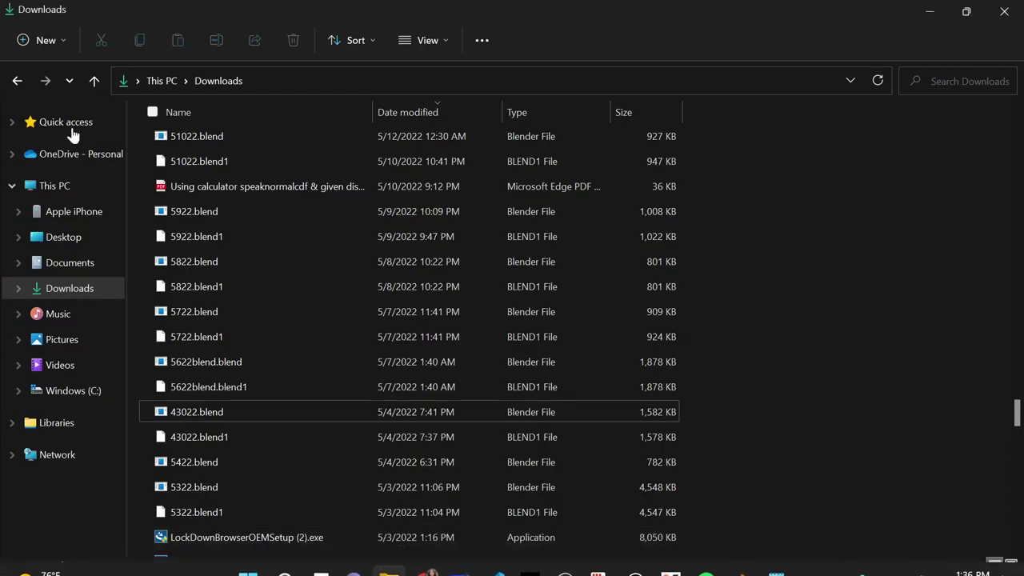
{"action": "left_click", "coordinate": [62, 238]}
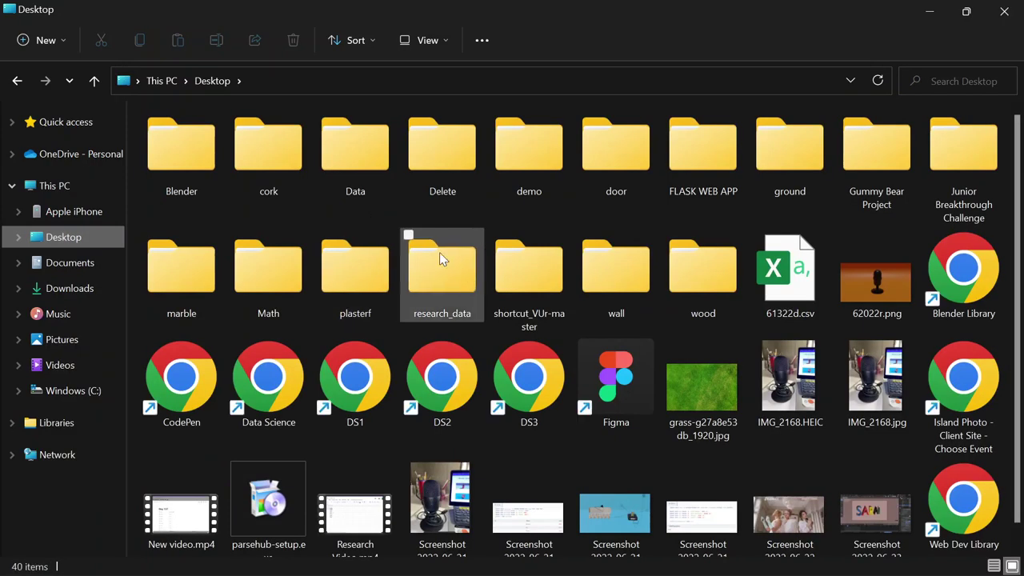
{"action": "double_click", "coordinate": [191, 150]}
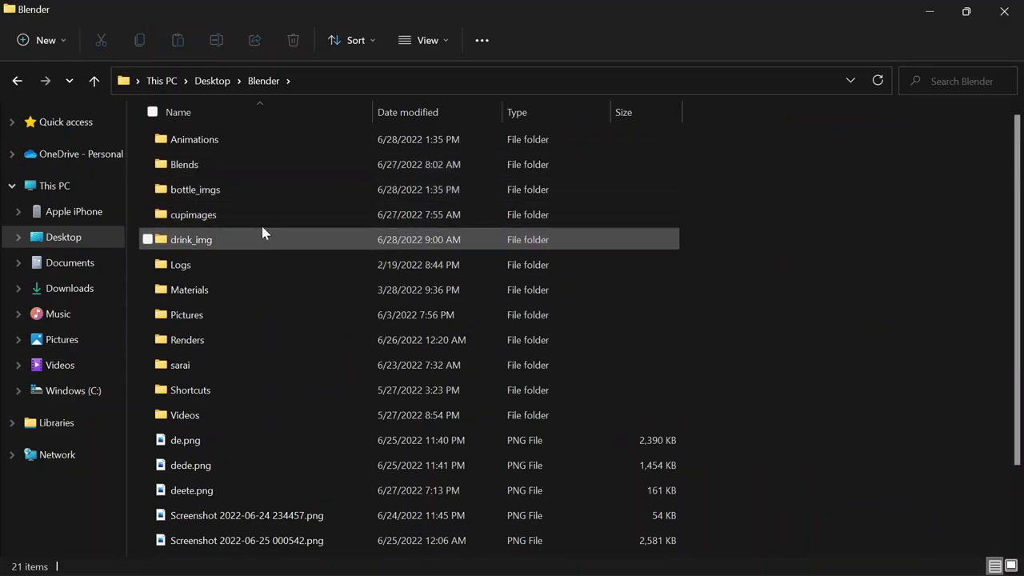
{"action": "left_click_drag", "start_coordinate": [200, 194], "coordinate": [232, 144]}
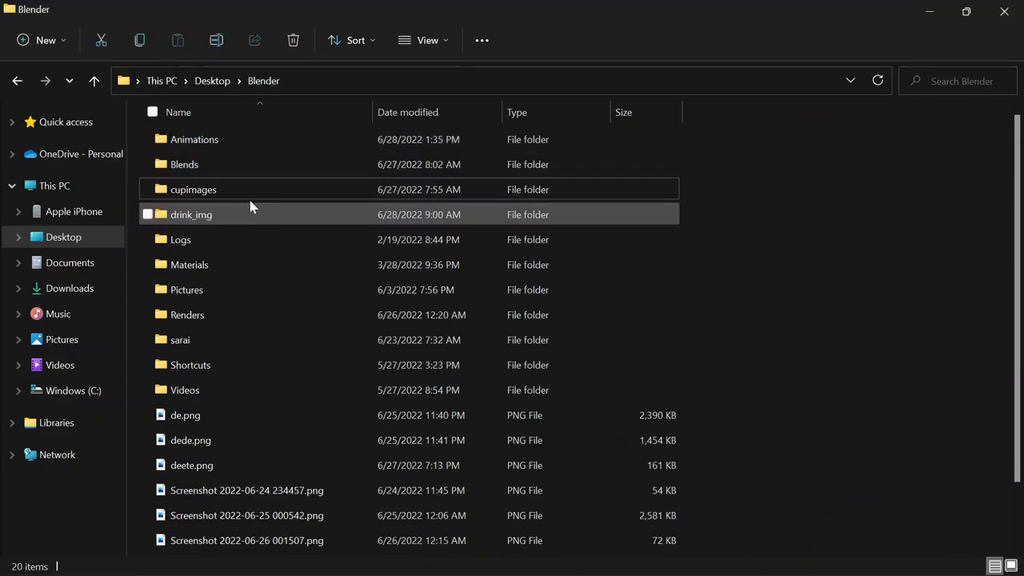
{"action": "left_click_drag", "start_coordinate": [250, 206], "coordinate": [245, 149]}
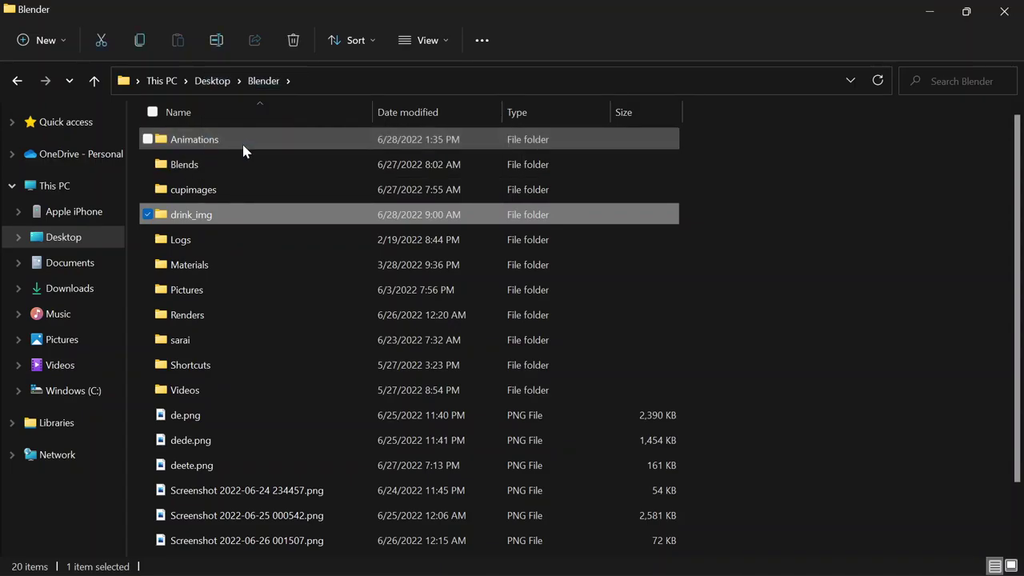
{"action": "left_click_drag", "start_coordinate": [183, 191], "coordinate": [240, 139]}
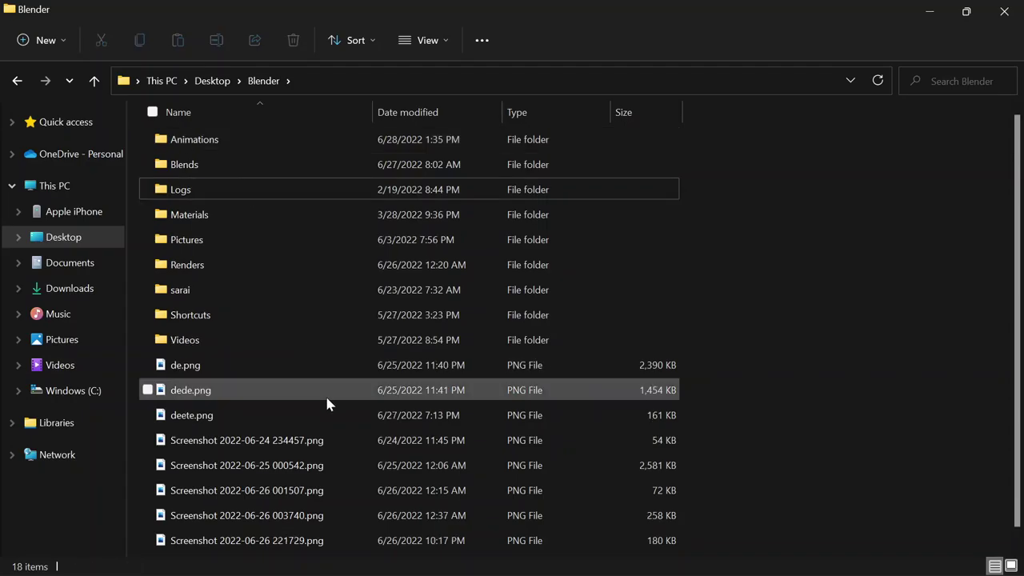
Close File Explorer, refresh Blender's output file browser and open the Animations folder inside the Desktop's Blender folder.
{"action": "left_click", "coordinate": [1017, 6]}
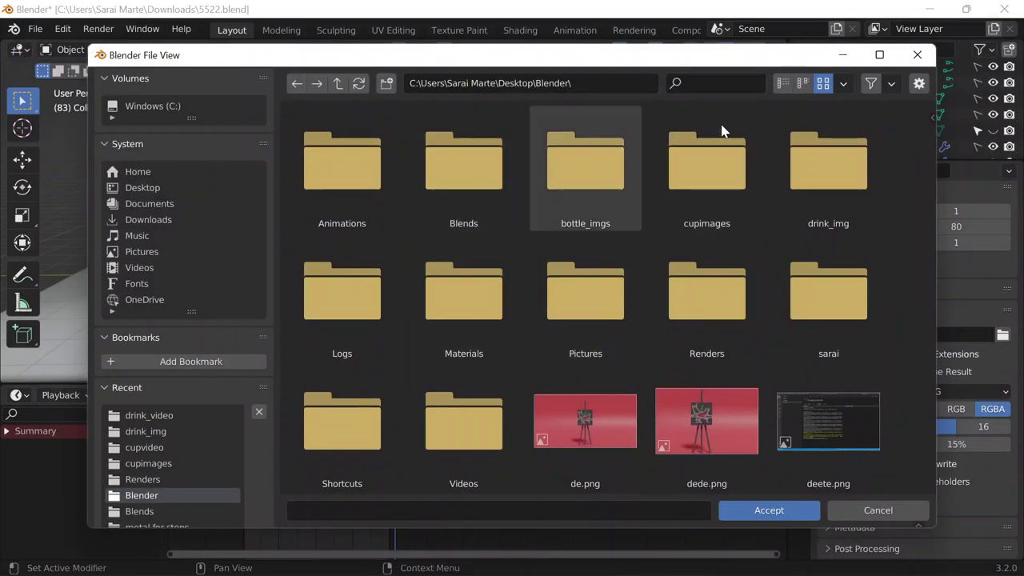
{"action": "left_click", "coordinate": [358, 83]}
{"action": "double_click", "coordinate": [344, 184]}
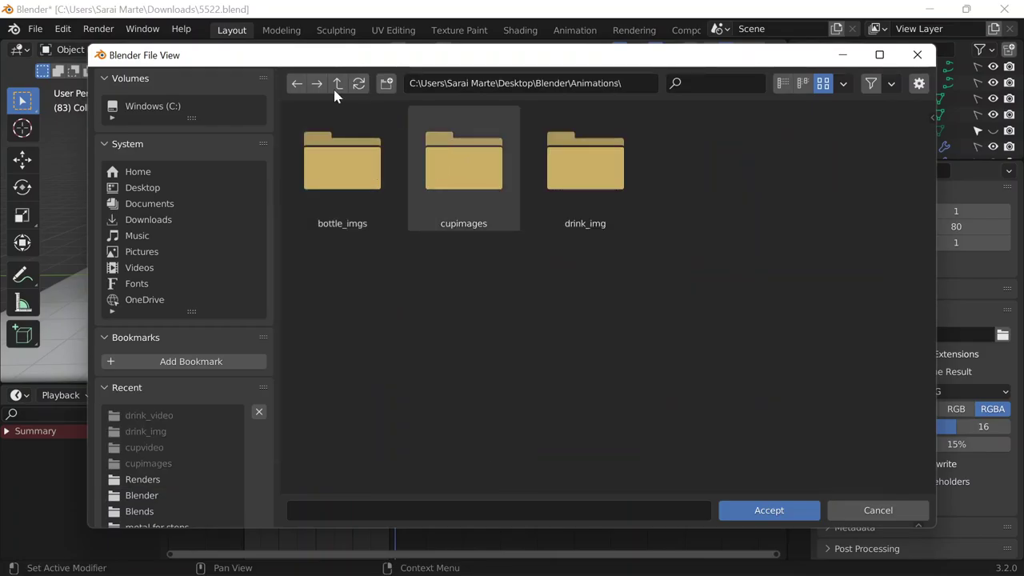
{"action": "left_click", "coordinate": [358, 83]}
{"action": "left_click", "coordinate": [726, 301]}
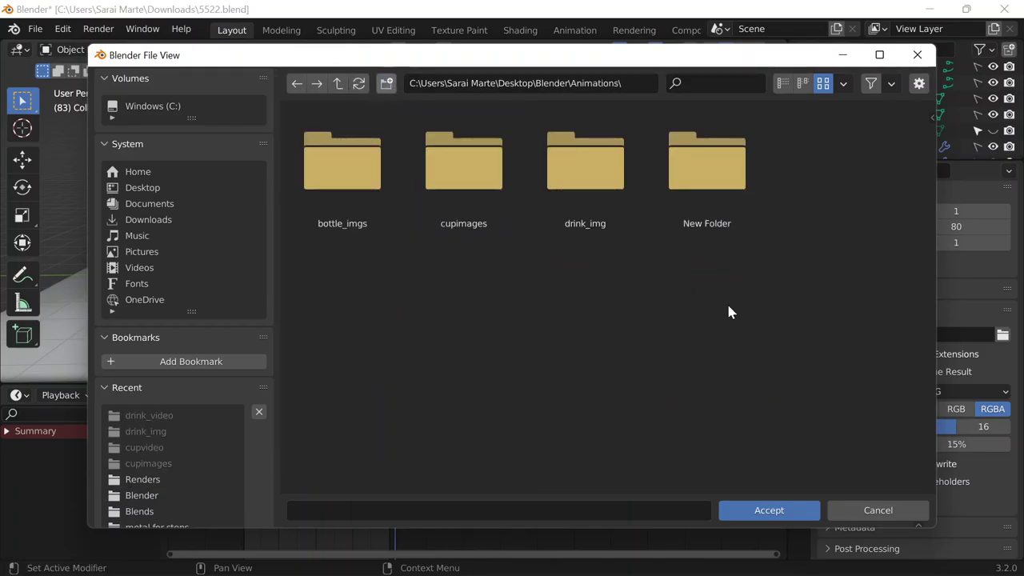
{"action": "left_click", "coordinate": [690, 185]}
{"action": "key", "text": "Delete"}
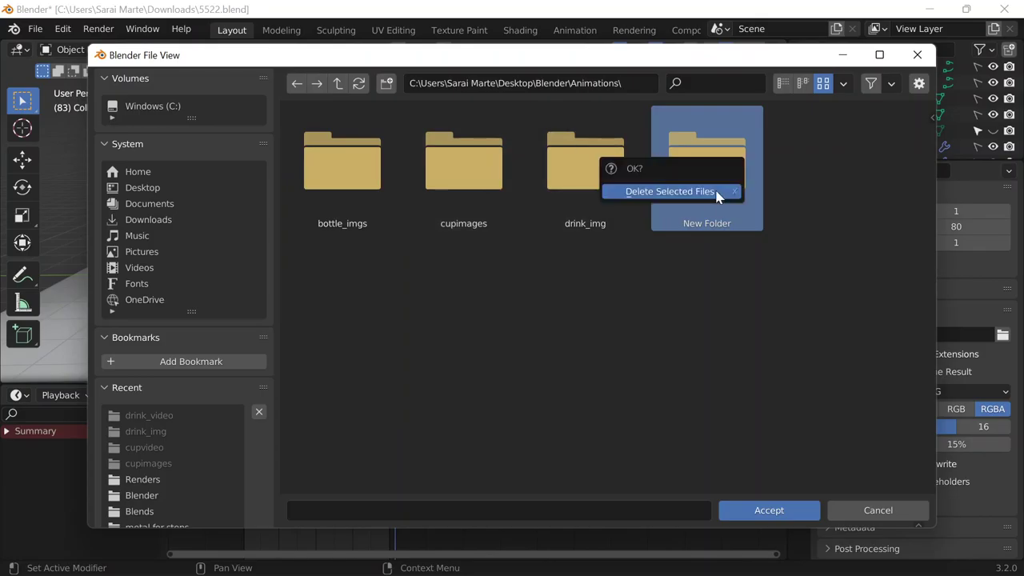
{"action": "left_click", "coordinate": [712, 191]}
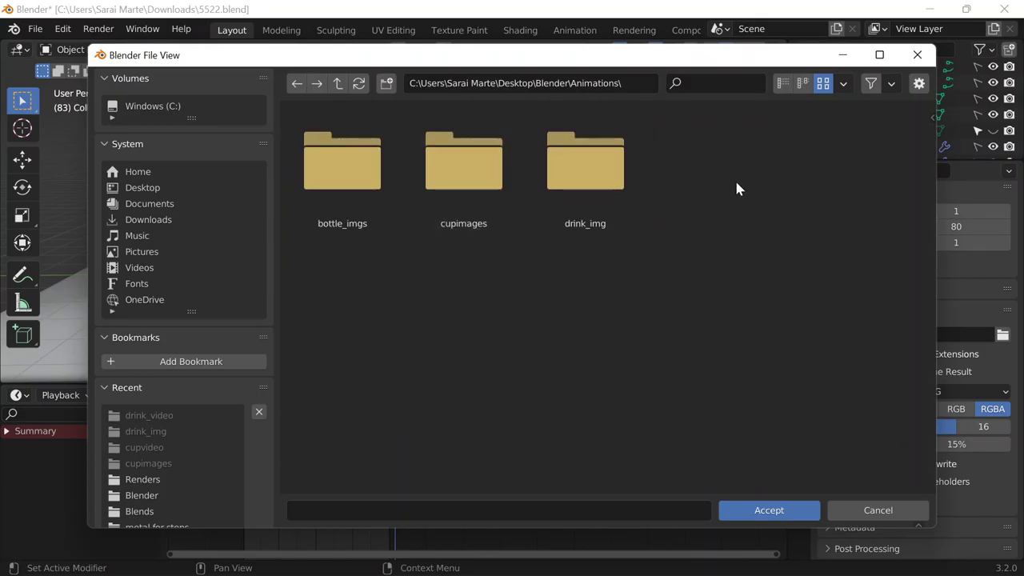
Rename the bottle_imgs folder inside Animations to bottle.
{"action": "double_click", "coordinate": [336, 173]}
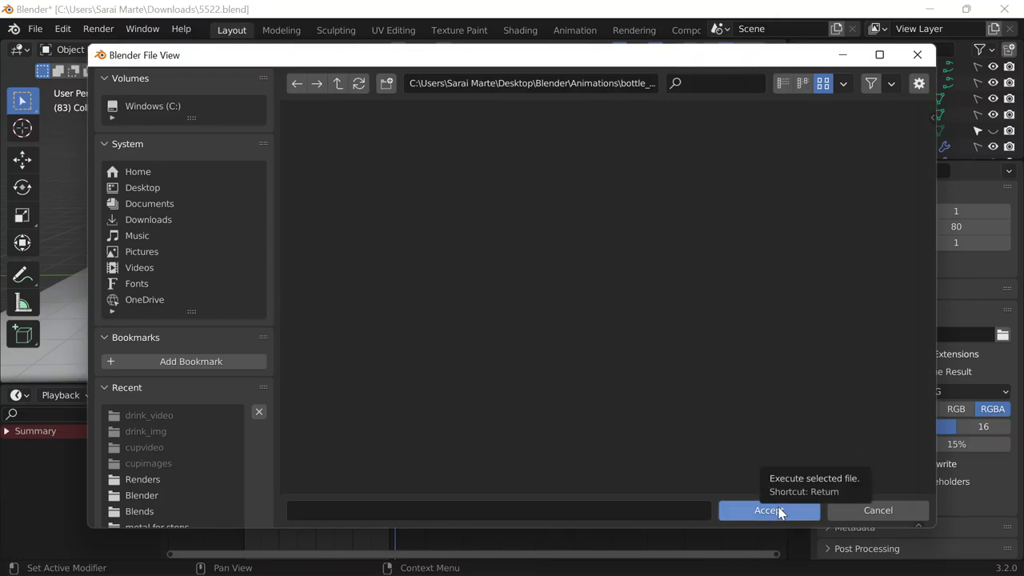
{"action": "left_click", "coordinate": [300, 85]}
{"action": "right_click", "coordinate": [351, 193]}
{"action": "left_click", "coordinate": [442, 286]}
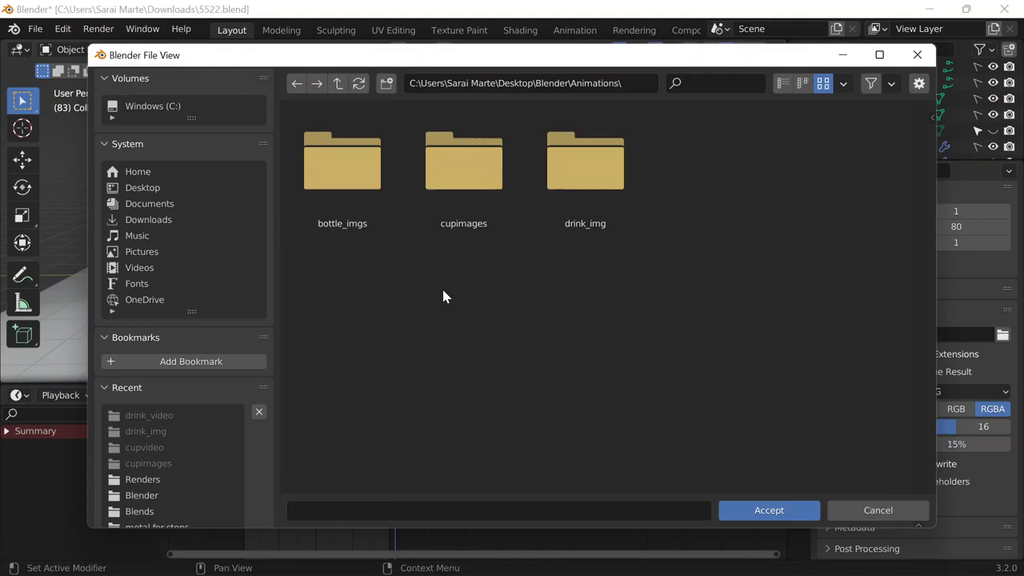
{"action": "right_click", "coordinate": [327, 159]}
{"action": "left_click", "coordinate": [244, 219]}
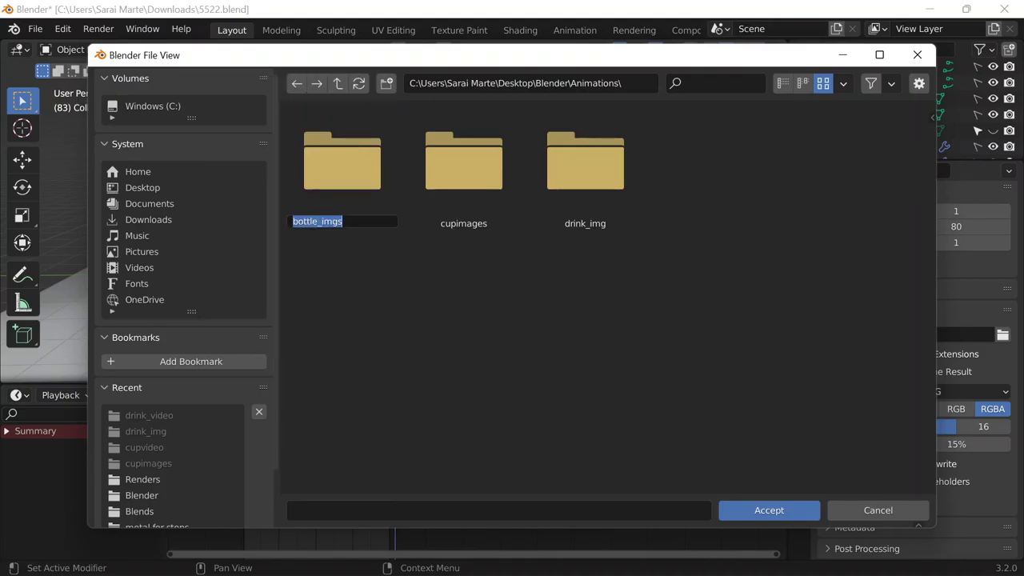
{"action": "type", "text": "bottle"}
{"action": "key", "text": "Return"}
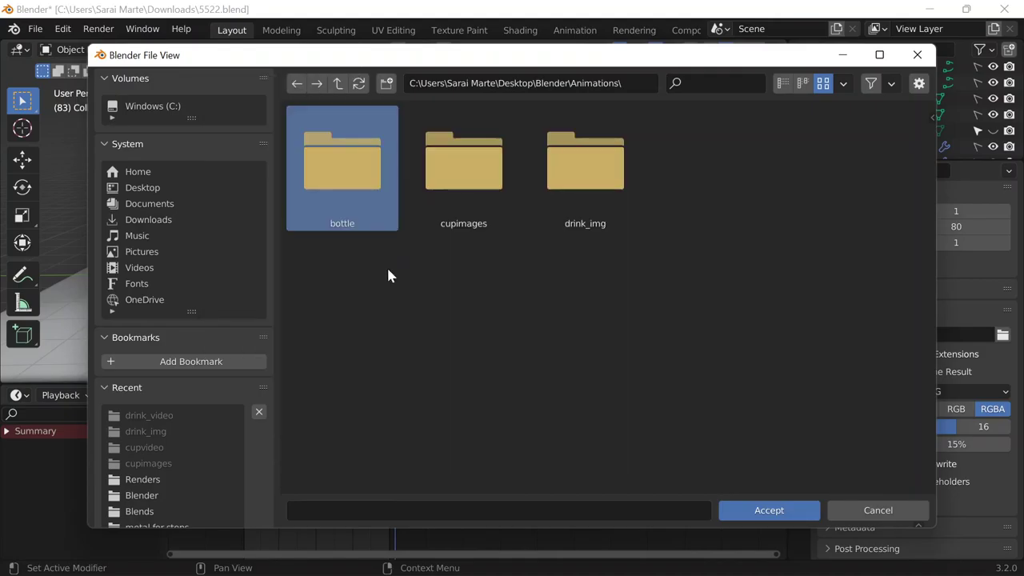
{"action": "double_click", "coordinate": [354, 174]}
{"action": "left_click", "coordinate": [296, 83]}
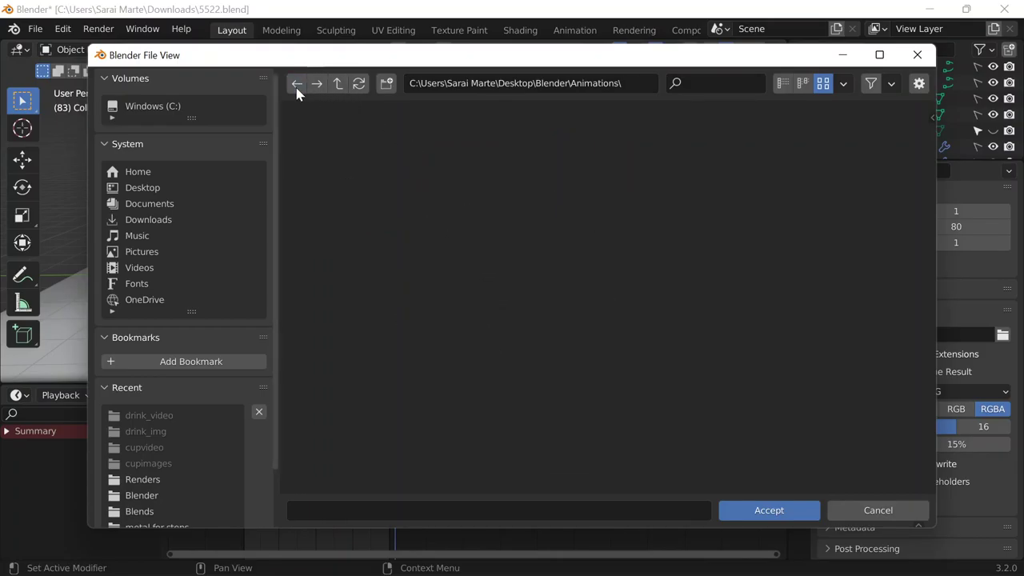
Rename the cupimages folder inside Animations to cup.
{"action": "left_click", "coordinate": [464, 193]}
{"action": "right_click", "coordinate": [464, 193]}
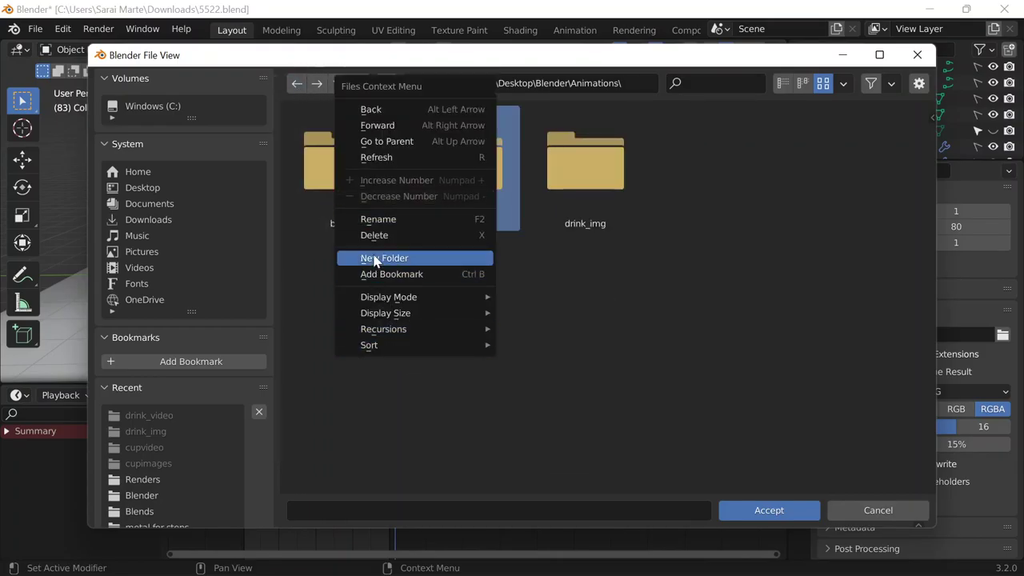
{"action": "left_click", "coordinate": [378, 219]}
{"action": "type", "text": "cup"}
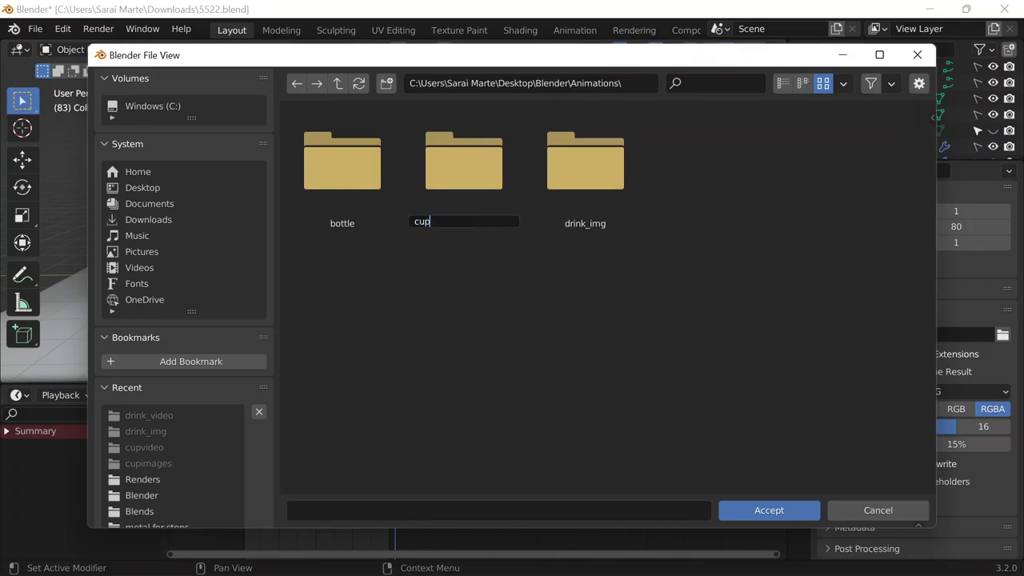
{"action": "key", "text": "Return"}
Rename the drink_img folder inside Animations to drink.
{"action": "right_click", "coordinate": [605, 143]}
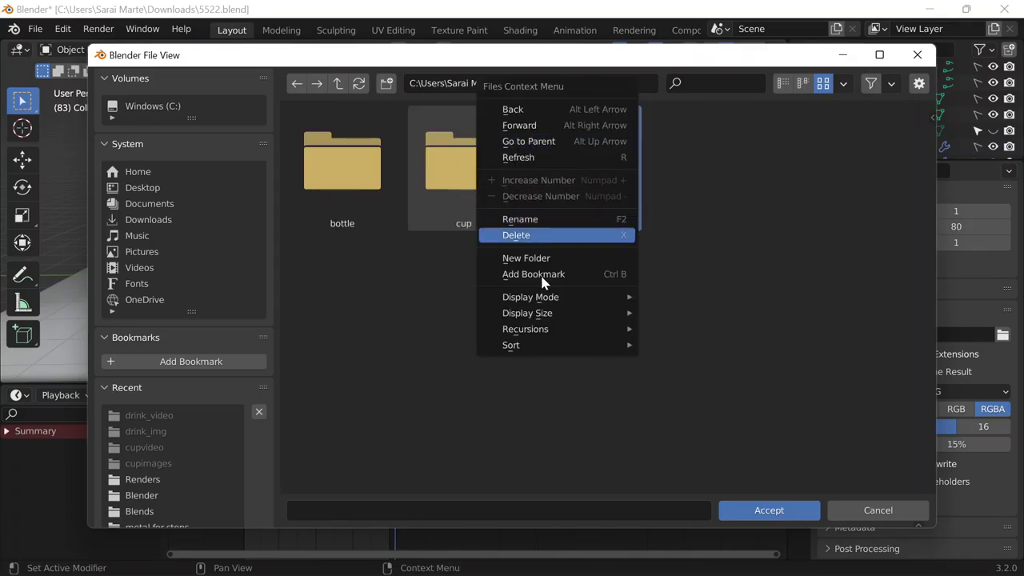
{"action": "left_click", "coordinate": [520, 219]}
{"action": "type", "text": "d"}
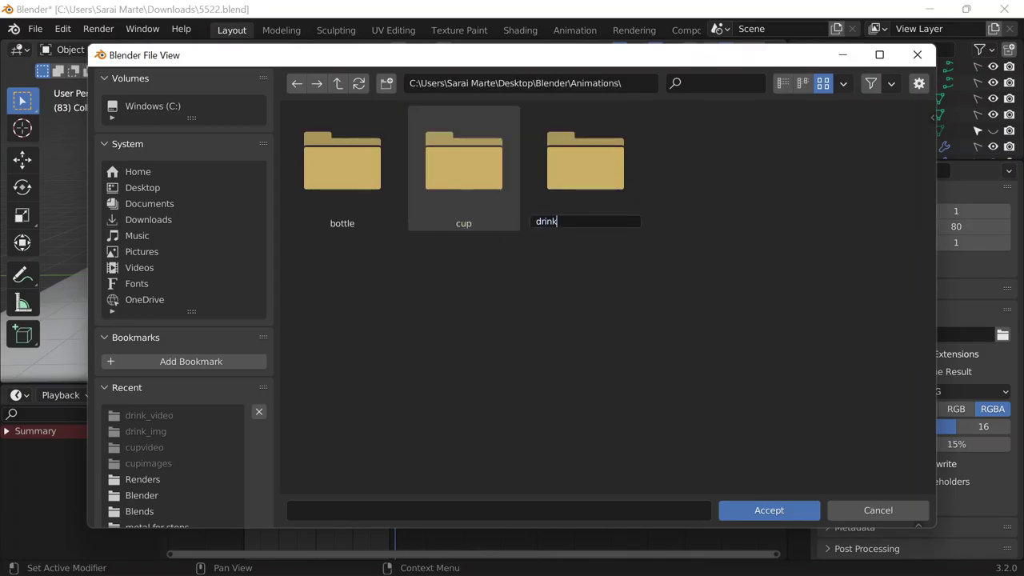
{"action": "type", "text": "rink"}
{"action": "key", "text": "Return"}
Rename the bottle folder to perfume_bottle and set it as the render output folder.
{"action": "left_click", "coordinate": [313, 198]}
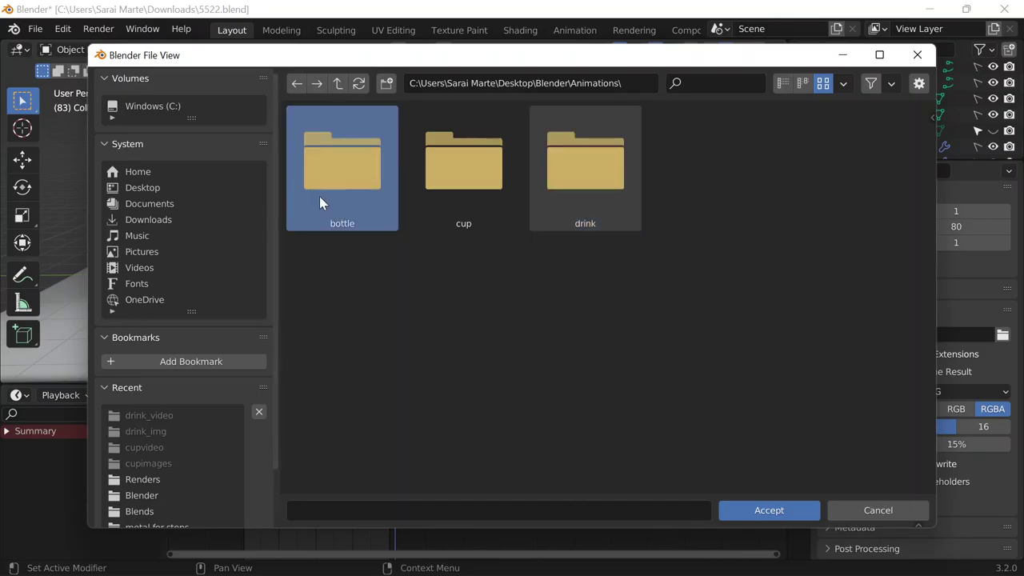
{"action": "right_click", "coordinate": [319, 196]}
{"action": "left_click", "coordinate": [326, 219]}
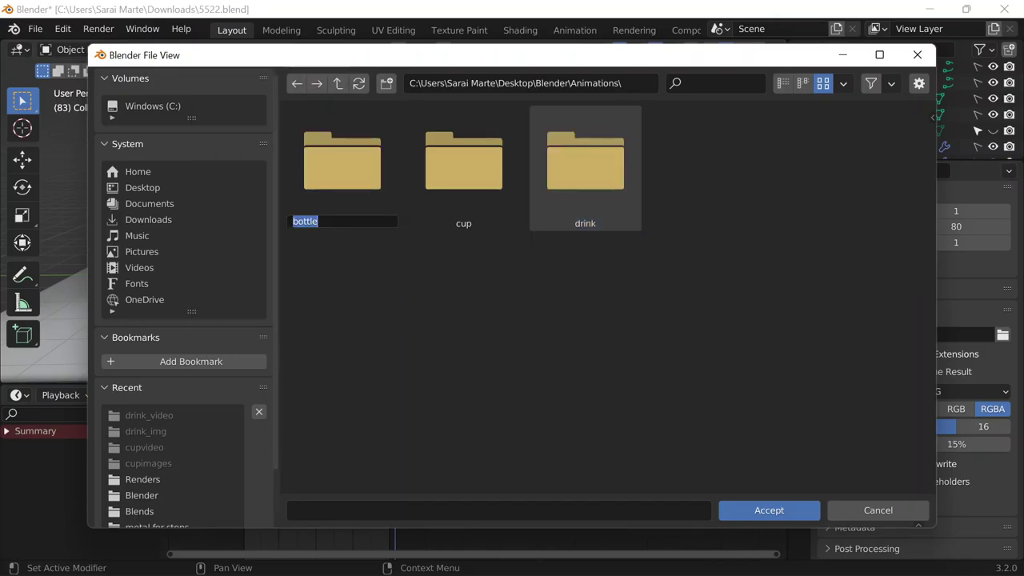
{"action": "type", "text": "perfume_bott"}
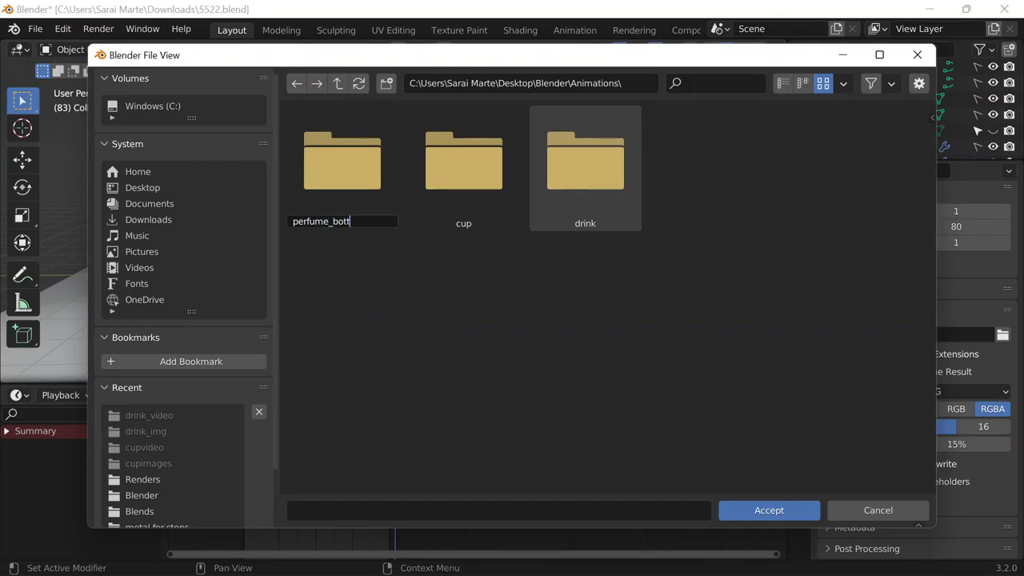
{"action": "type", "text": "le"}
{"action": "key", "text": "Return"}
{"action": "double_click", "coordinate": [591, 185]}
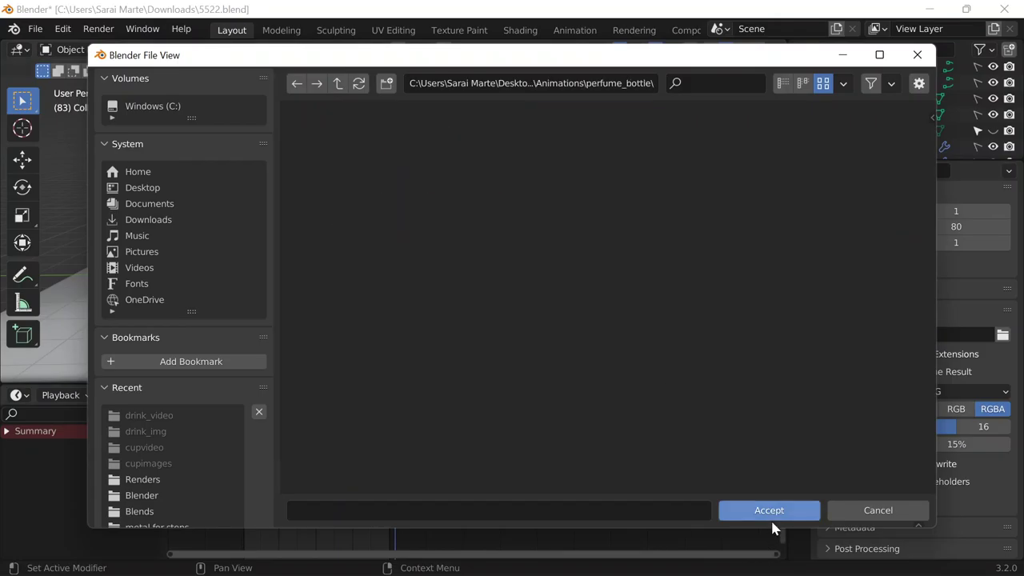
{"action": "left_click", "coordinate": [771, 514]}
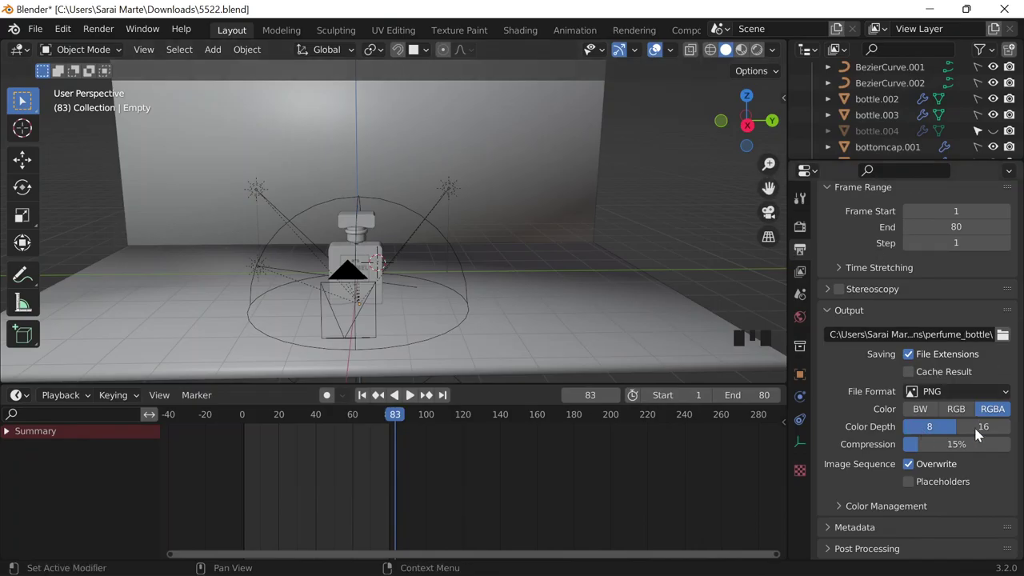
Review the scene's format, frame range and image output settings.
{"action": "scroll", "coordinate": [1000, 420], "scroll_direction": "down", "scroll_amount": 3}
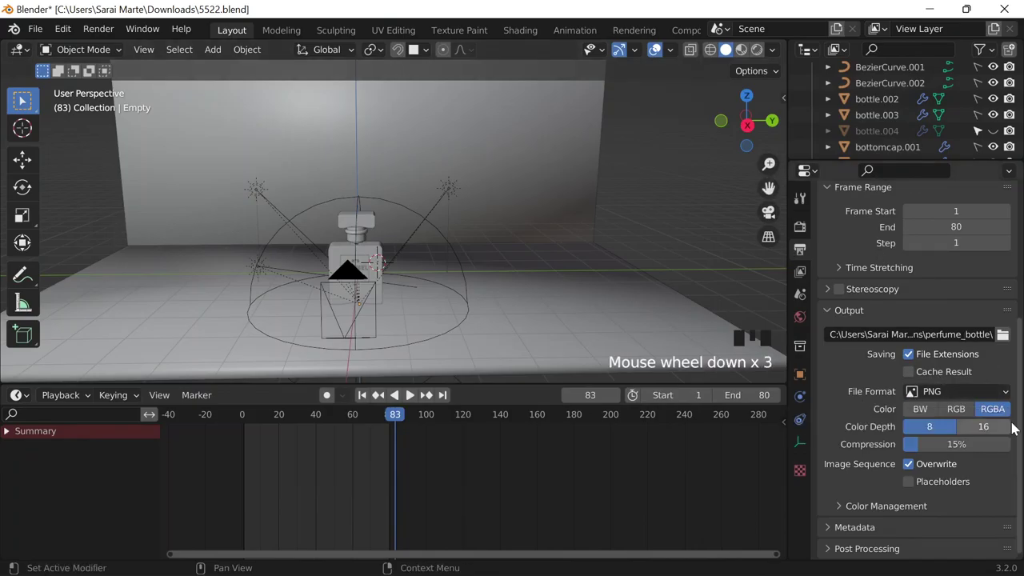
{"action": "scroll", "coordinate": [987, 475], "scroll_direction": "down", "scroll_amount": 1}
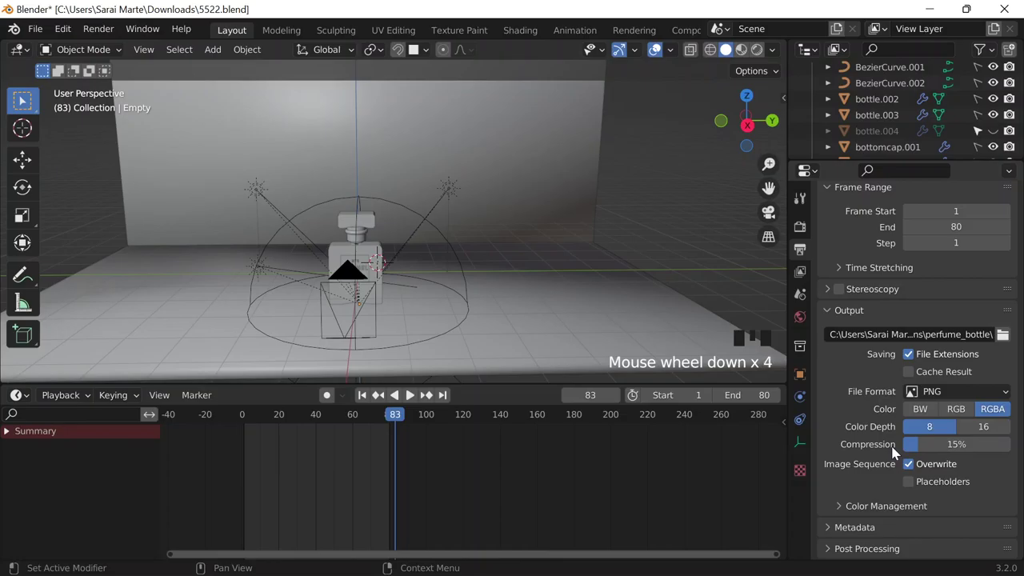
{"action": "scroll", "coordinate": [882, 461], "scroll_direction": "down", "scroll_amount": 5}
{"action": "scroll", "coordinate": [870, 511], "scroll_direction": "down", "scroll_amount": 6}
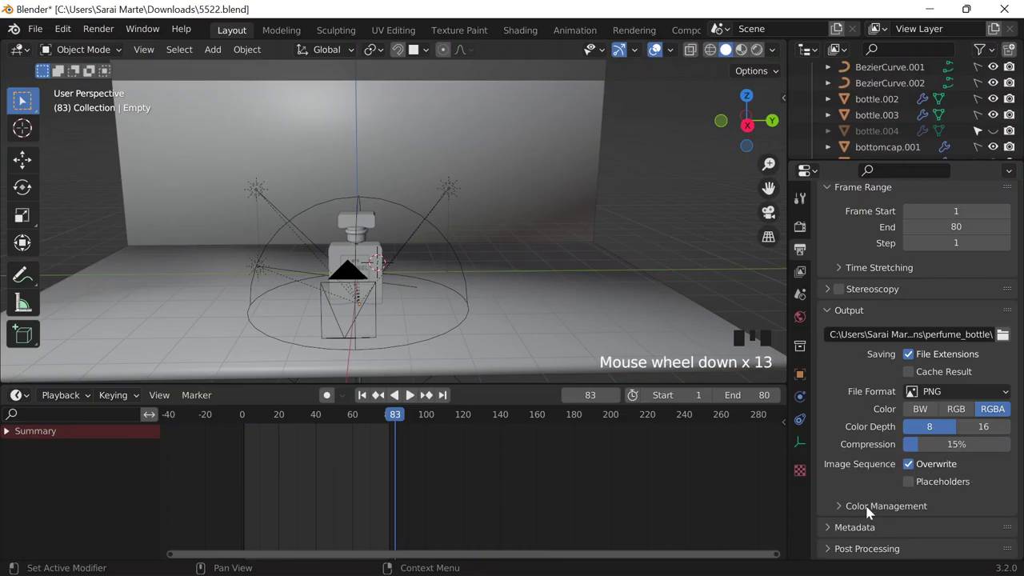
{"action": "scroll", "coordinate": [871, 349], "scroll_direction": "up", "scroll_amount": 9}
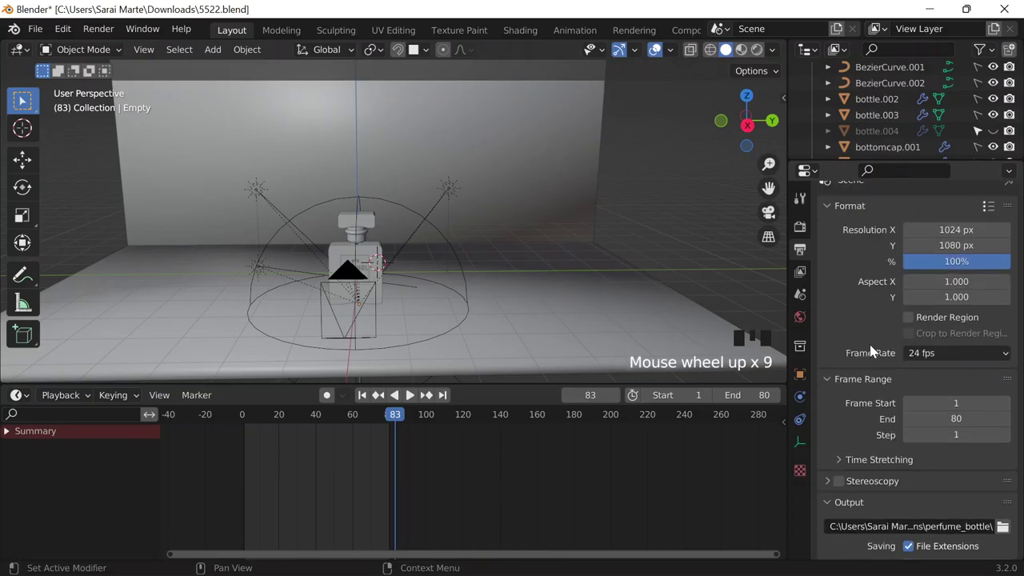
{"action": "scroll", "coordinate": [872, 356], "scroll_direction": "down", "scroll_amount": 12}
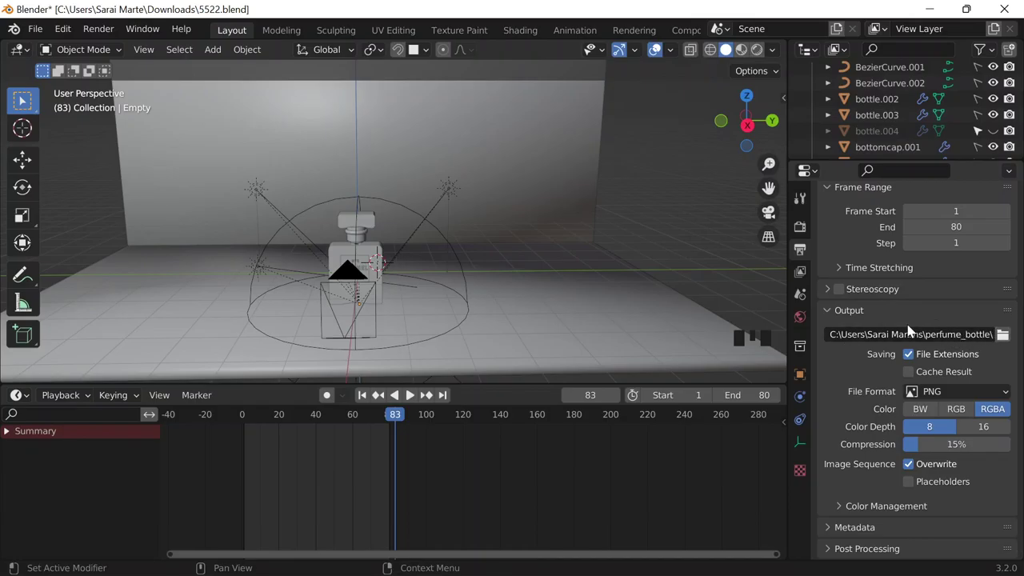
{"action": "scroll", "coordinate": [886, 529], "scroll_direction": "up", "scroll_amount": 12}
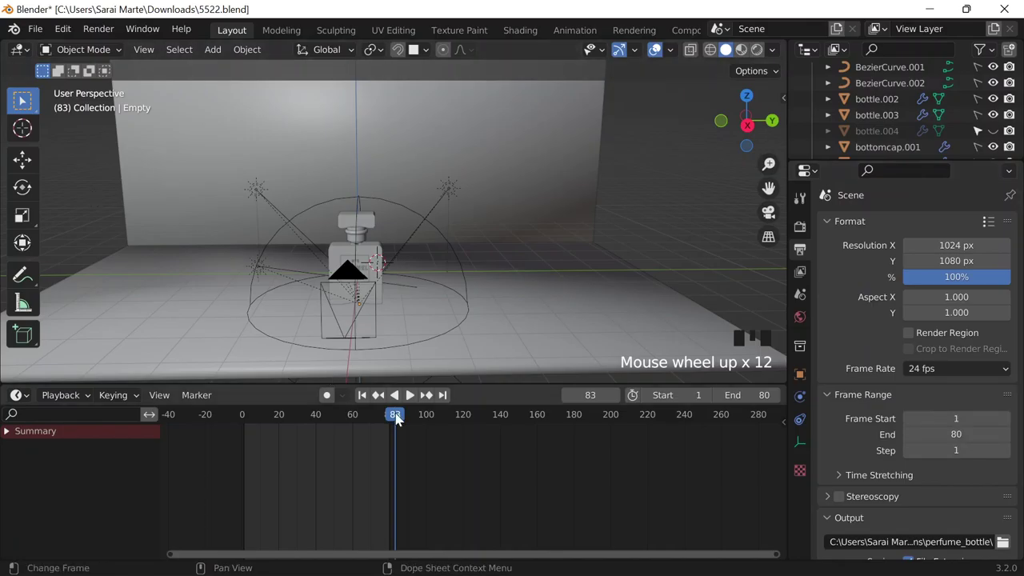
Set the timeline's current frame to 1 and save the Blender file.
{"action": "left_click_drag", "start_coordinate": [320, 405], "coordinate": [244, 415]}
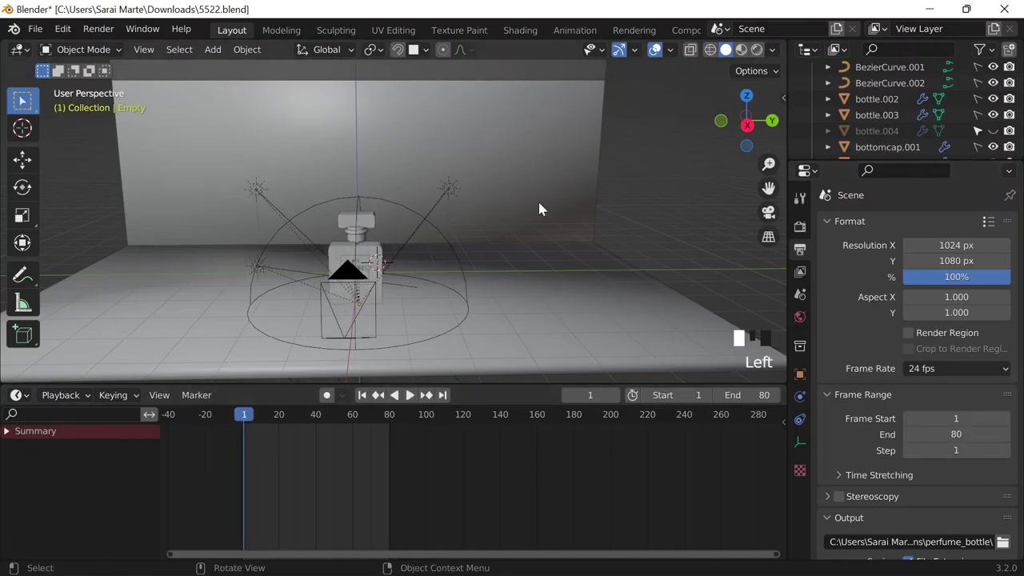
{"action": "scroll", "coordinate": [537, 199], "scroll_direction": "up", "scroll_amount": 1}
{"action": "key", "text": "ctrl+s"}
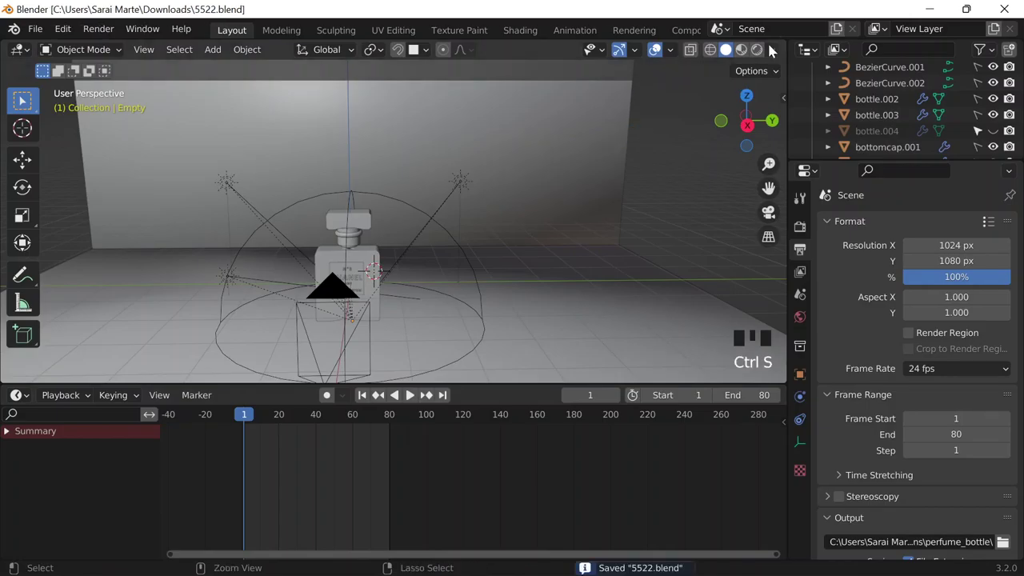
Preview the scene in rendered shading, enlarge the 3D viewport and switch to the camera view.
{"action": "left_click", "coordinate": [757, 49]}
{"action": "middle_click_drag", "start_coordinate": [434, 304], "coordinate": [468, 276], "text": "shift"}
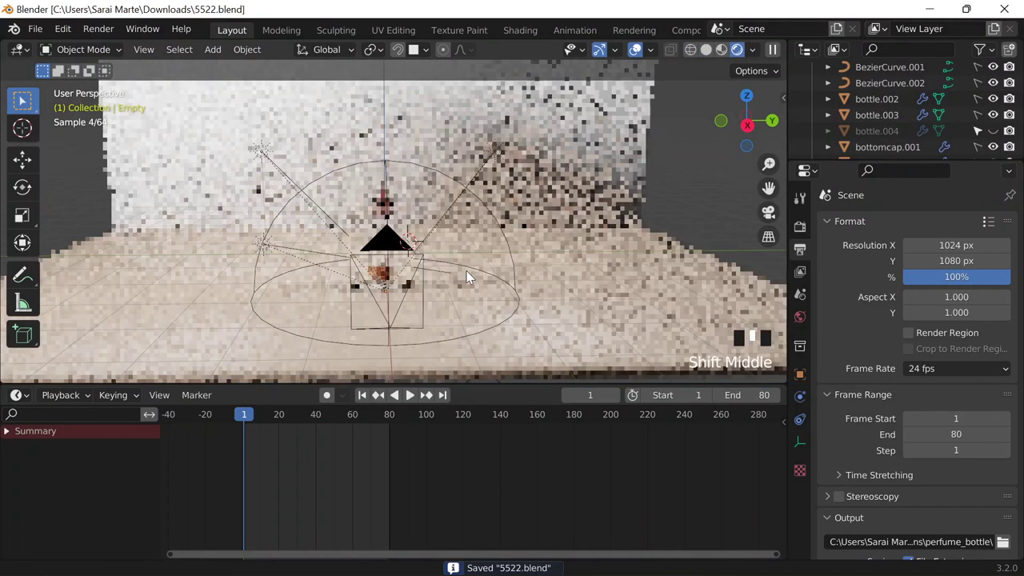
{"action": "scroll", "coordinate": [529, 234], "scroll_direction": "up", "scroll_amount": 3}
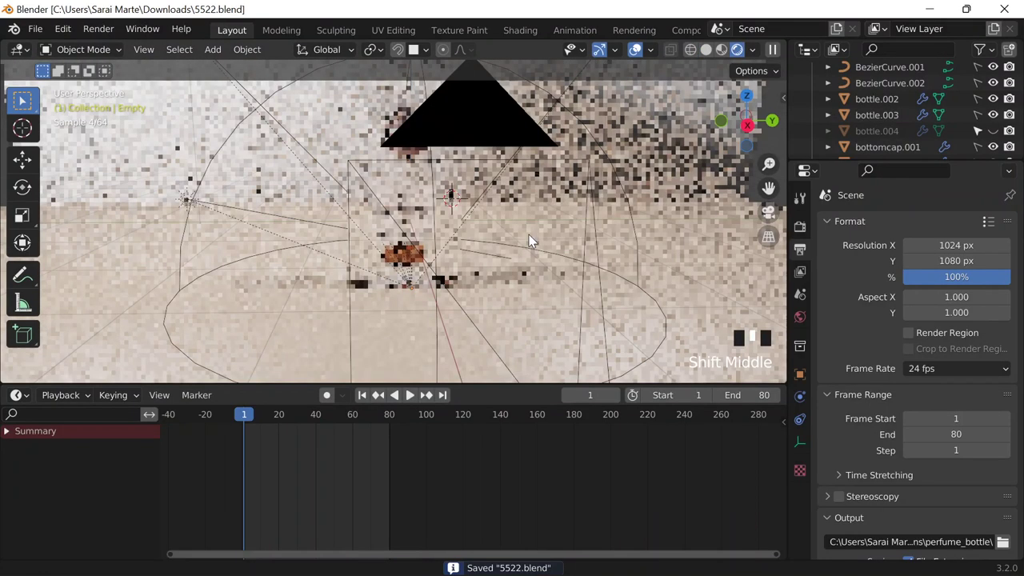
{"action": "scroll", "coordinate": [528, 234], "scroll_direction": "down", "scroll_amount": 2}
{"action": "left_click_drag", "start_coordinate": [503, 383], "coordinate": [495, 448]}
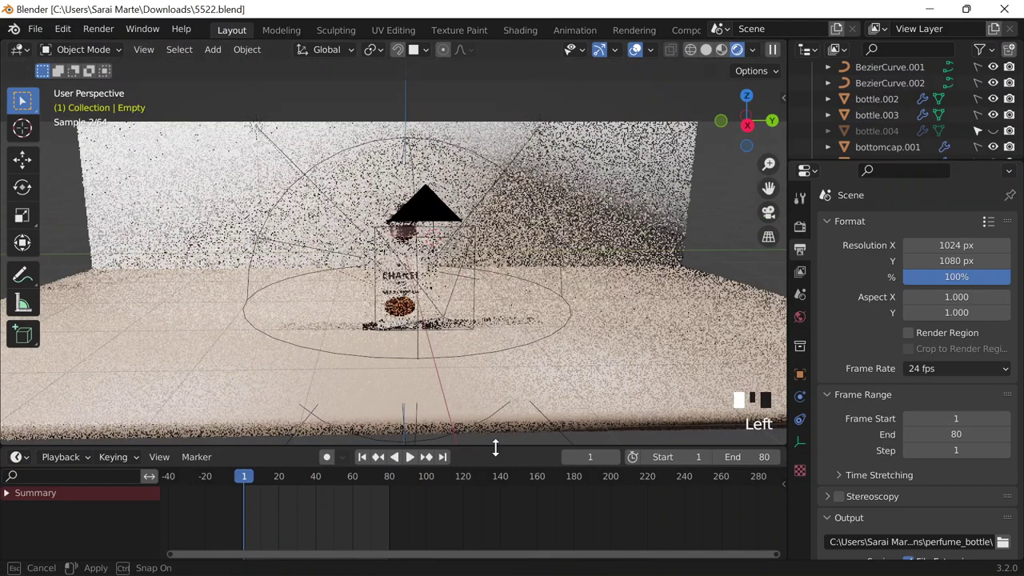
{"action": "left_click_drag", "start_coordinate": [495, 448], "coordinate": [495, 450]}
{"action": "key", "text": "KP_0"}
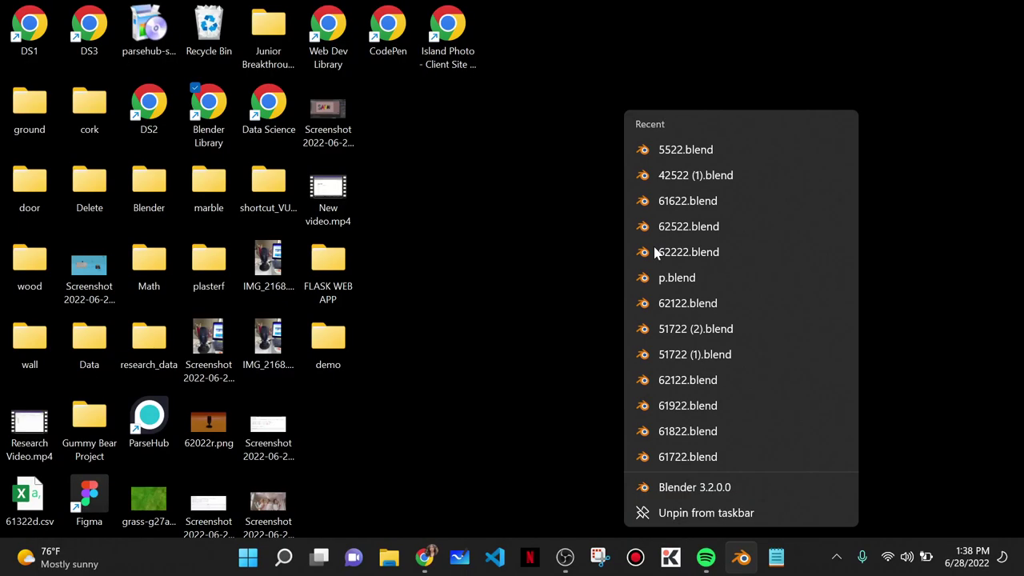
Reopen 5522.blend, zoom in on the bottle in wireframe shading, play the animation and scrub back to frame 12.
{"action": "left_click", "coordinate": [676, 200]}
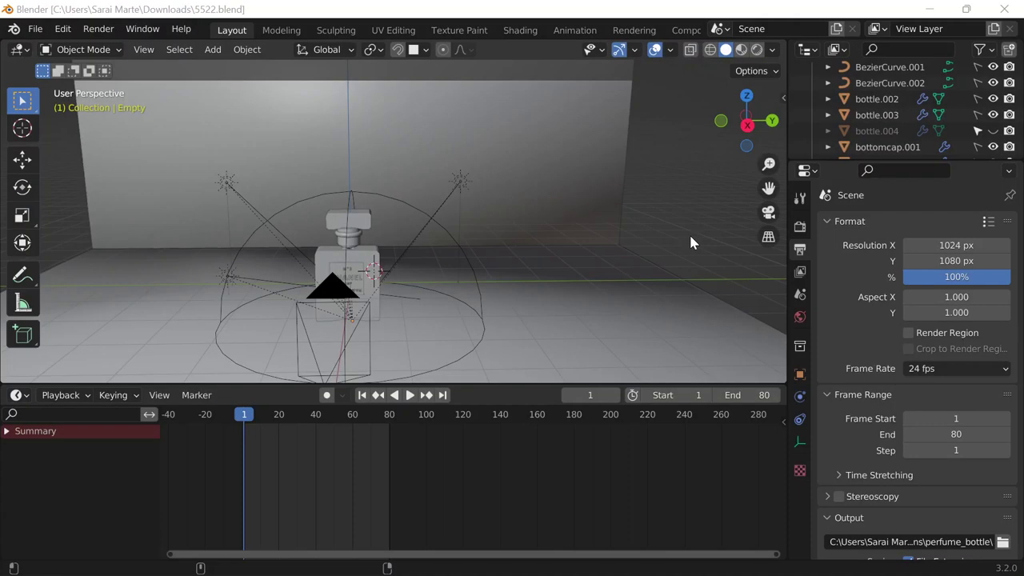
{"action": "mouse_move", "coordinate": [270, 311]}
{"action": "middle_mouse_down"}
{"action": "mouse_move", "coordinate": [319, 286]}
{"action": "mouse_move", "coordinate": [254, 309]}
{"action": "middle_mouse_up"}
{"action": "scroll", "coordinate": [414, 258], "scroll_direction": "up", "scroll_amount": 7}
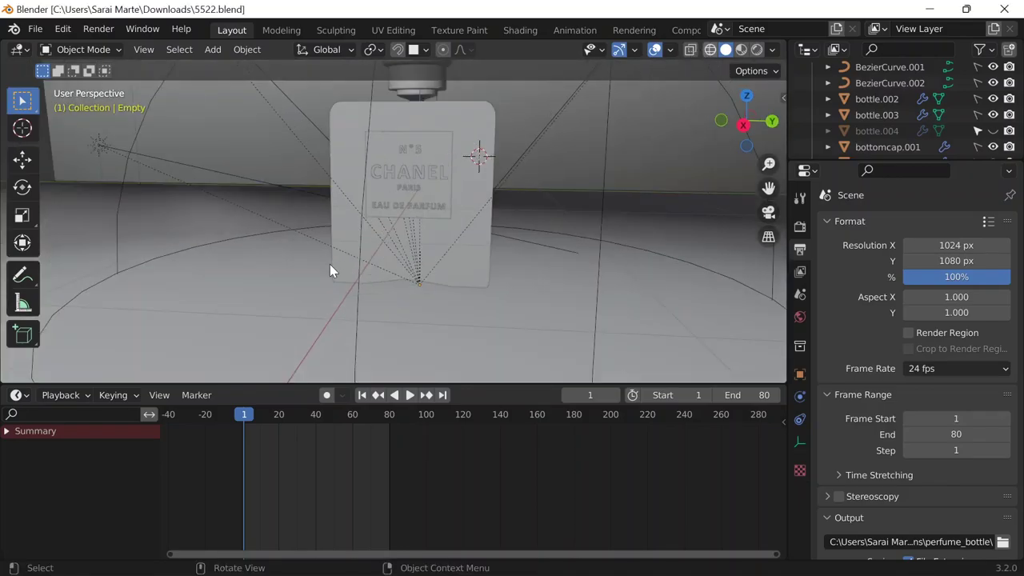
{"action": "key", "text": "shift+z"}
{"action": "key", "text": "space"}
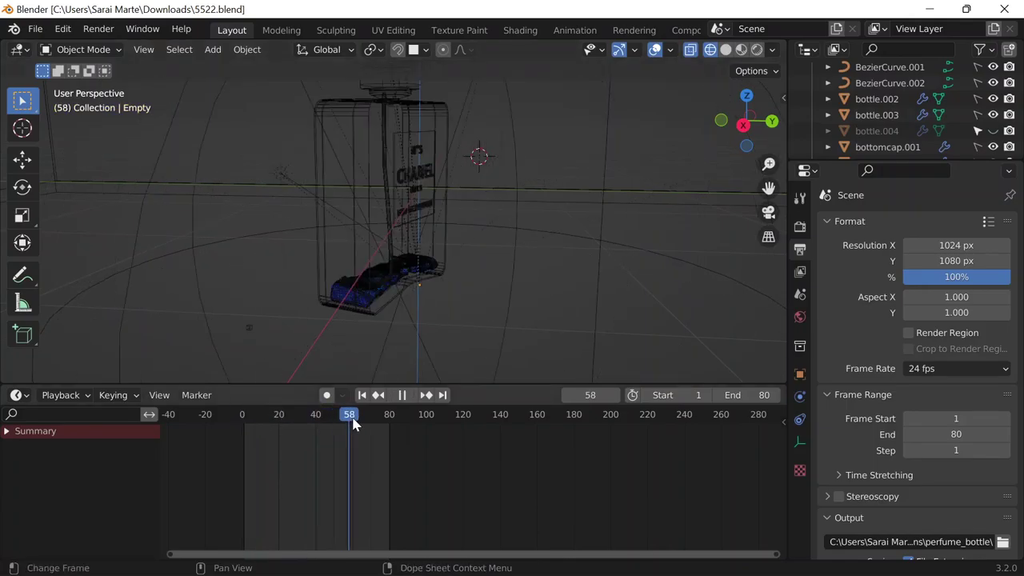
{"action": "mouse_move", "coordinate": [277, 425]}
{"action": "left_mouse_down"}
{"action": "mouse_move", "coordinate": [267, 422]}
{"action": "mouse_move", "coordinate": [292, 425]}
{"action": "mouse_move", "coordinate": [239, 437]}
{"action": "mouse_move", "coordinate": [264, 431]}
{"action": "left_mouse_up"}
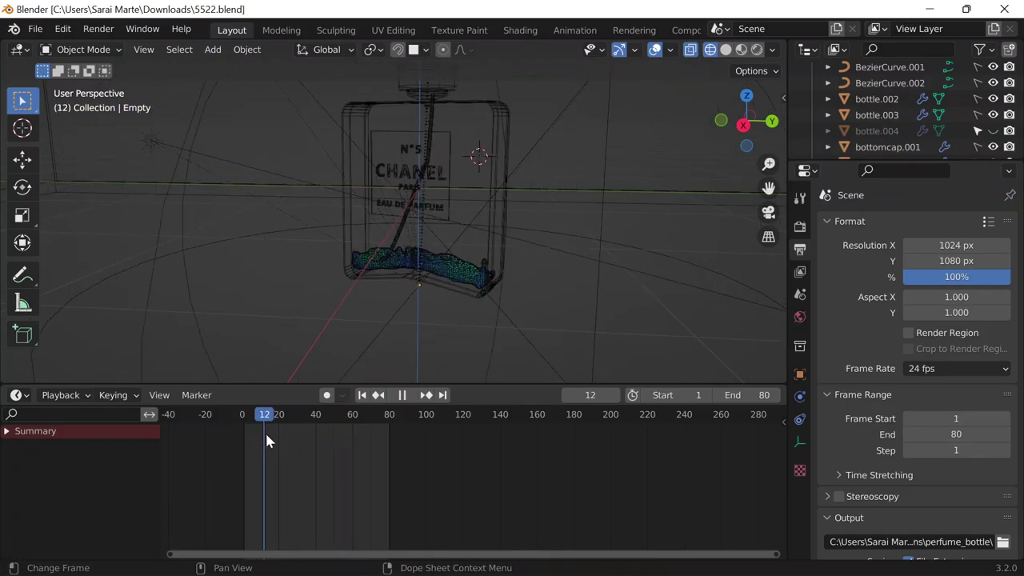
Move the timeline to frame 45 and set the animation's start frame to 45.
{"action": "key", "text": "space"}
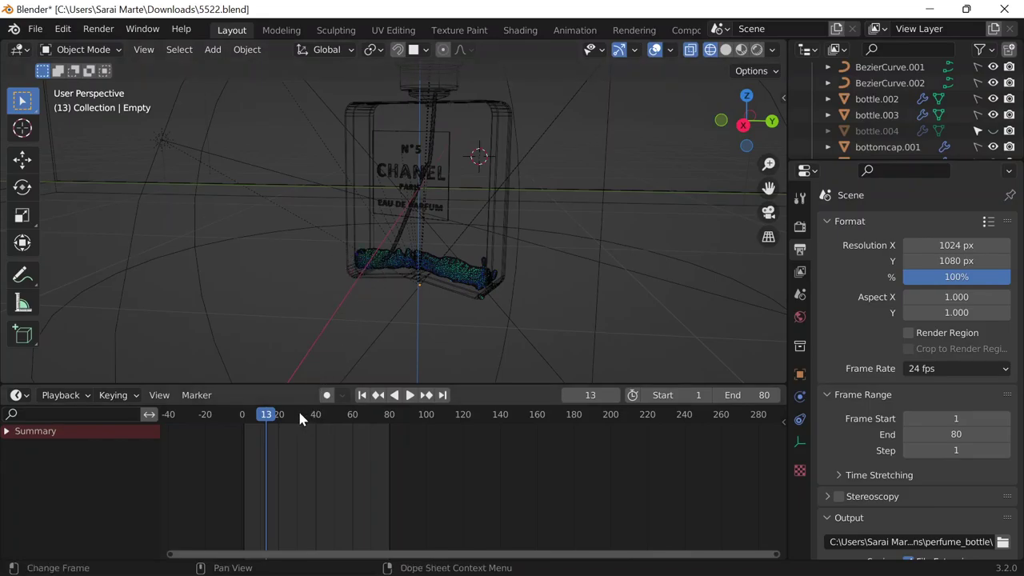
{"action": "key", "text": "space"}
{"action": "left_click_drag", "start_coordinate": [280, 414], "coordinate": [324, 429]}
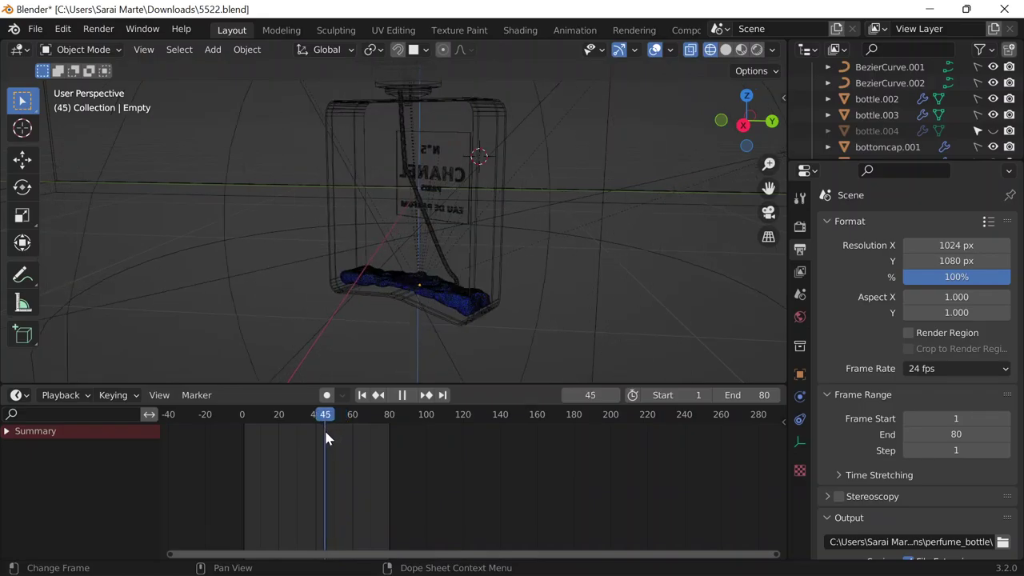
{"action": "left_click", "coordinate": [783, 98]}
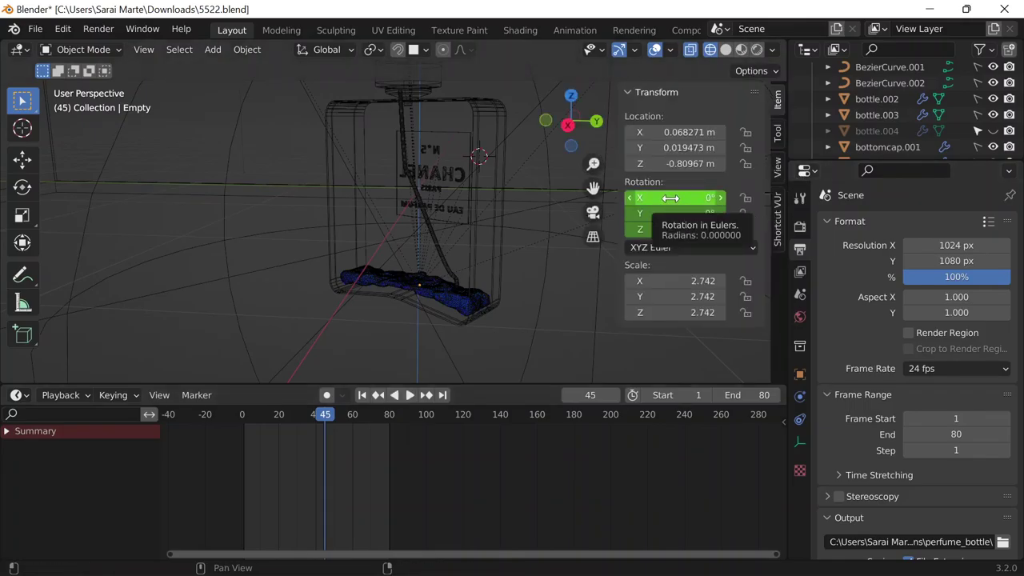
{"action": "left_click", "coordinate": [667, 395]}
{"action": "type", "text": "45"}
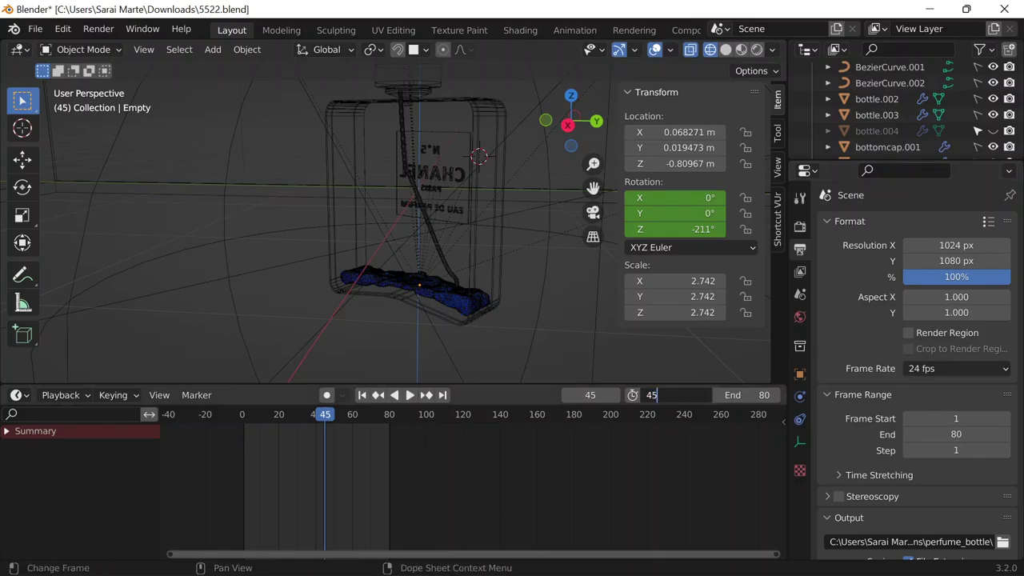
{"action": "key", "text": "Return"}
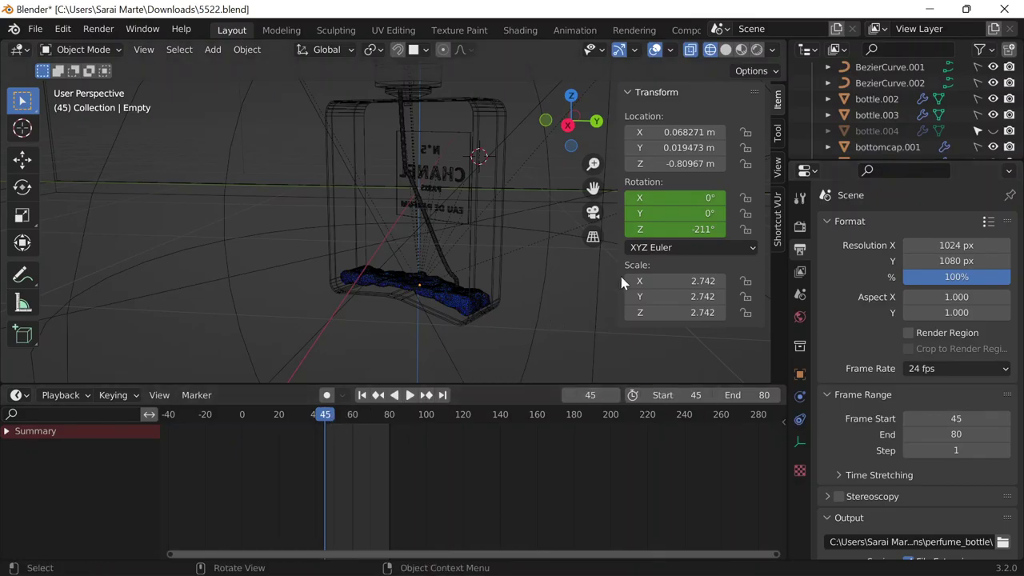
Set the Empty's Z rotation to 0° at frame 45 and keyframe its rotation.
{"action": "left_click", "coordinate": [692, 229]}
{"action": "type", "text": "0"}
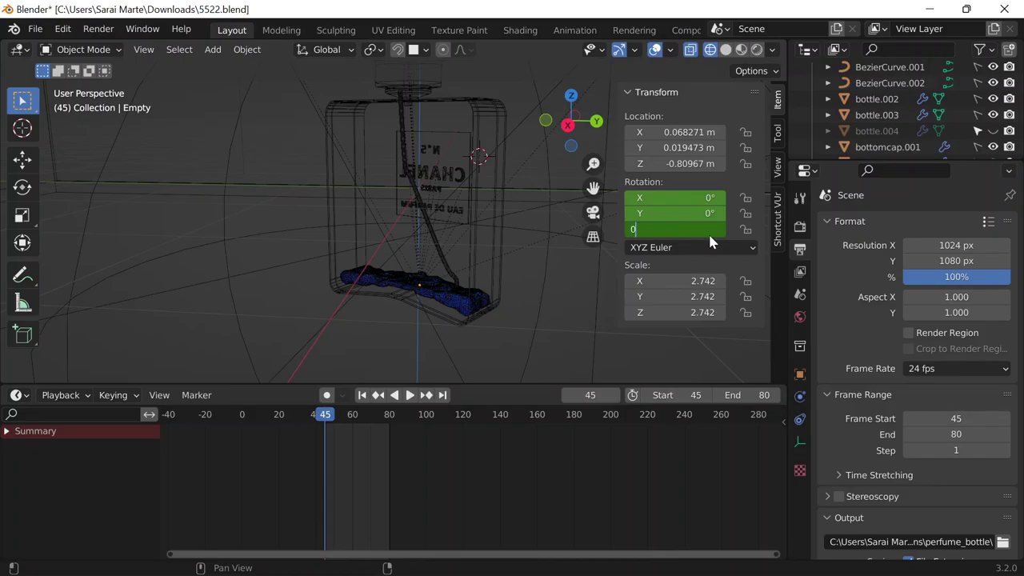
{"action": "key", "text": "Return"}
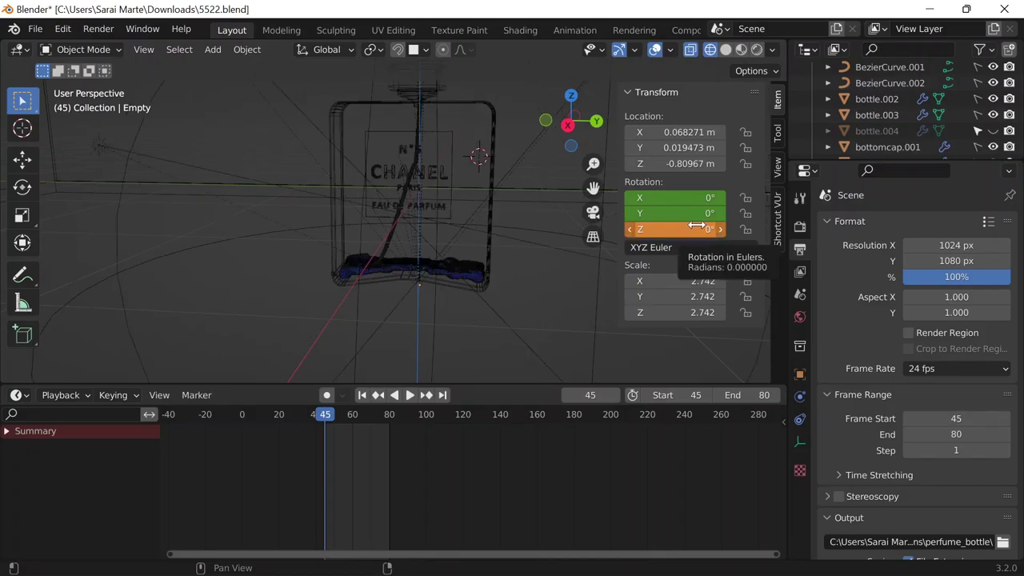
{"action": "key", "text": "i"}
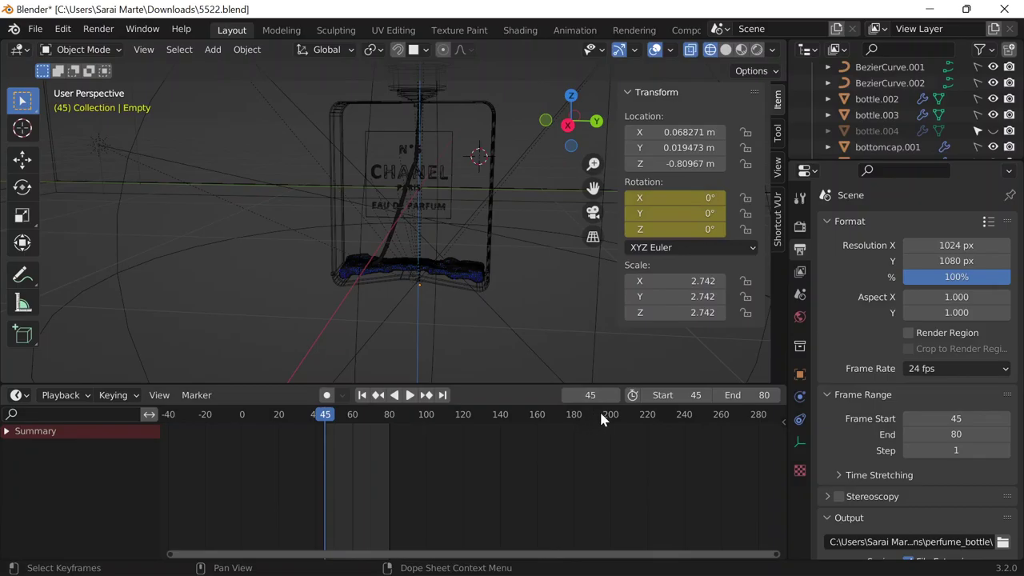
Extend the animation's end frame to 150.
{"action": "left_click", "coordinate": [755, 395]}
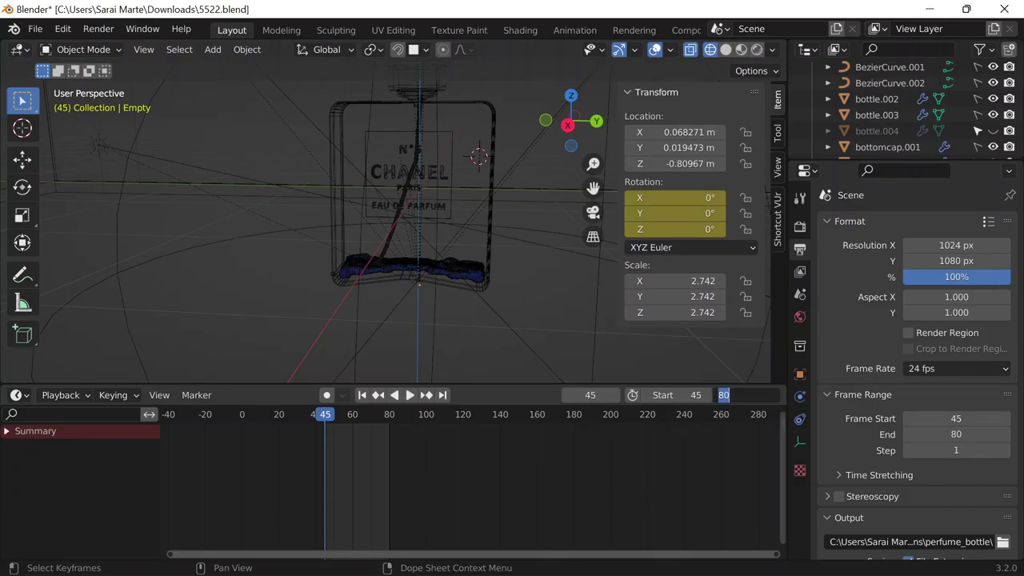
{"action": "type", "text": "100"}
{"action": "key", "text": "Return"}
{"action": "left_click", "coordinate": [755, 395]}
{"action": "type", "text": "150"}
{"action": "key", "text": "Return"}
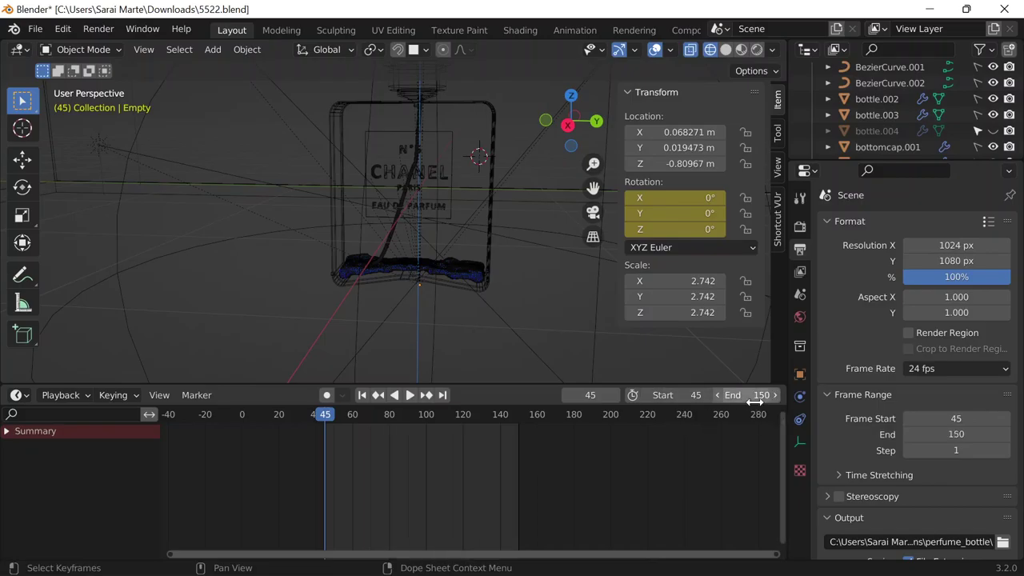
Move to frame 150 and keyframe the Empty's rotation with Z at -360°.
{"action": "left_click", "coordinate": [588, 395]}
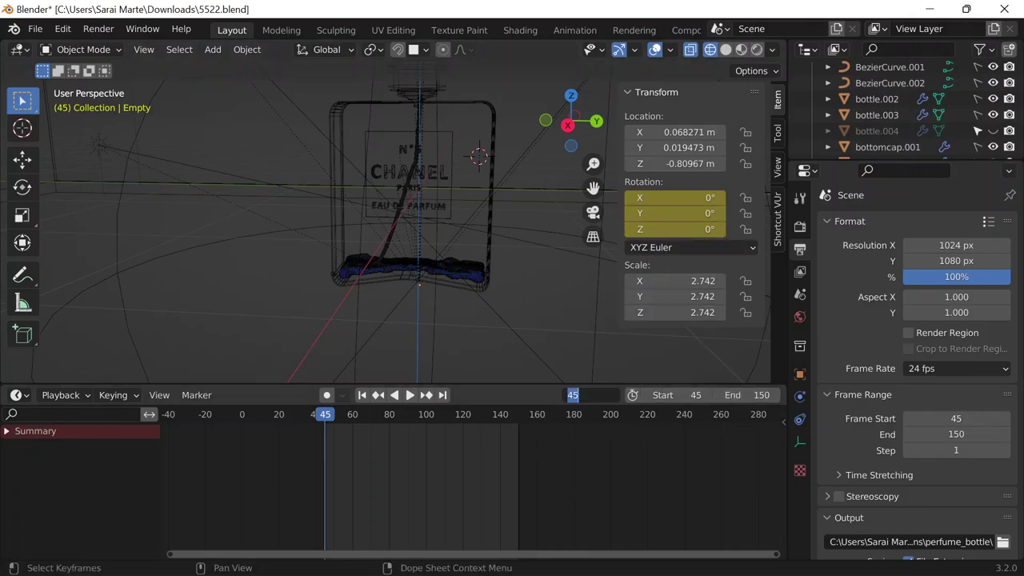
{"action": "type", "text": "150"}
{"action": "key", "text": "Return"}
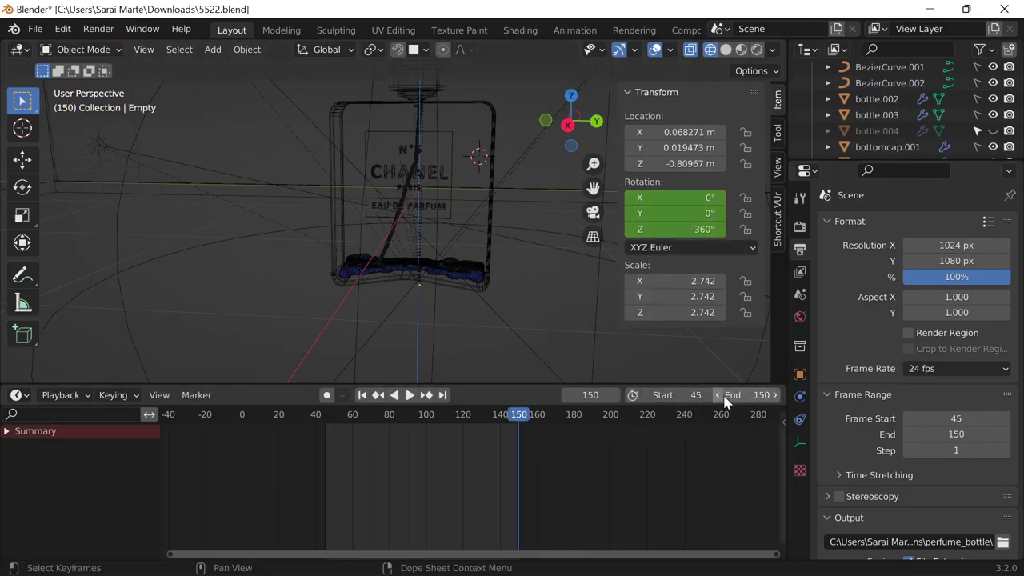
{"action": "key", "text": "i"}
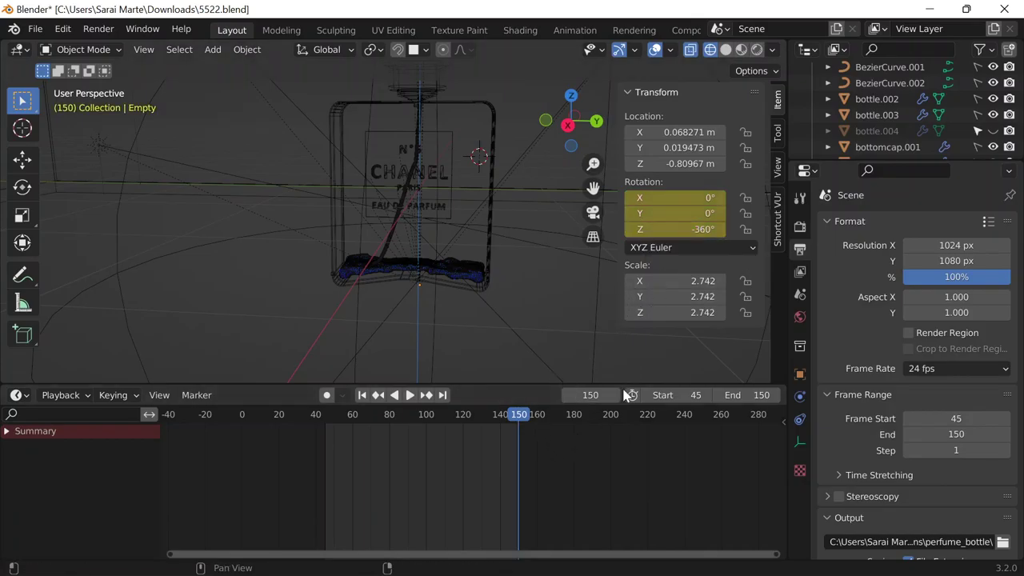
Play and scrub the animation from frame 45 to examine how the bottle turns.
{"action": "key", "text": "space"}
{"action": "left_click", "coordinate": [326, 419]}
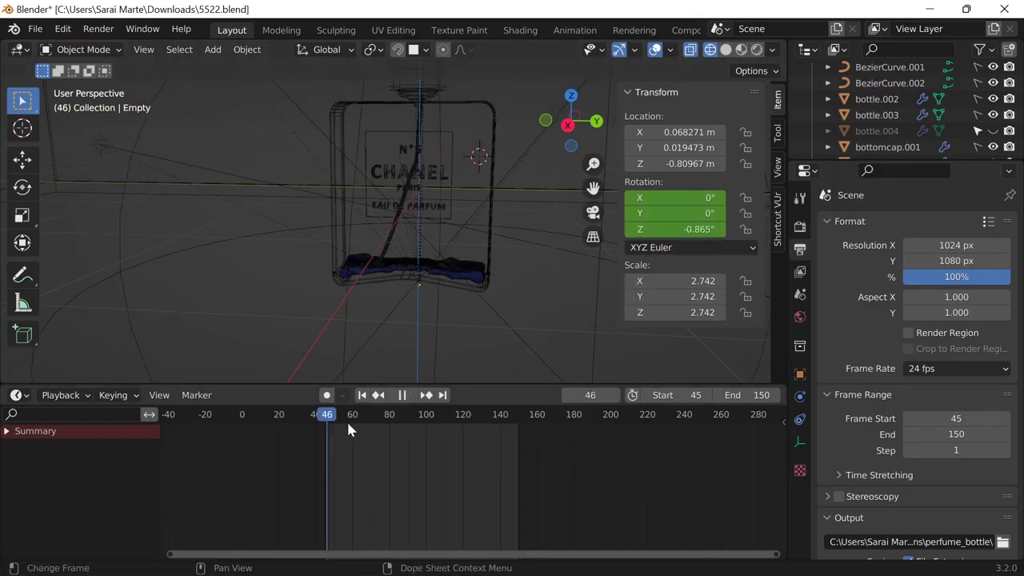
{"action": "left_click_drag", "start_coordinate": [348, 425], "coordinate": [322, 424]}
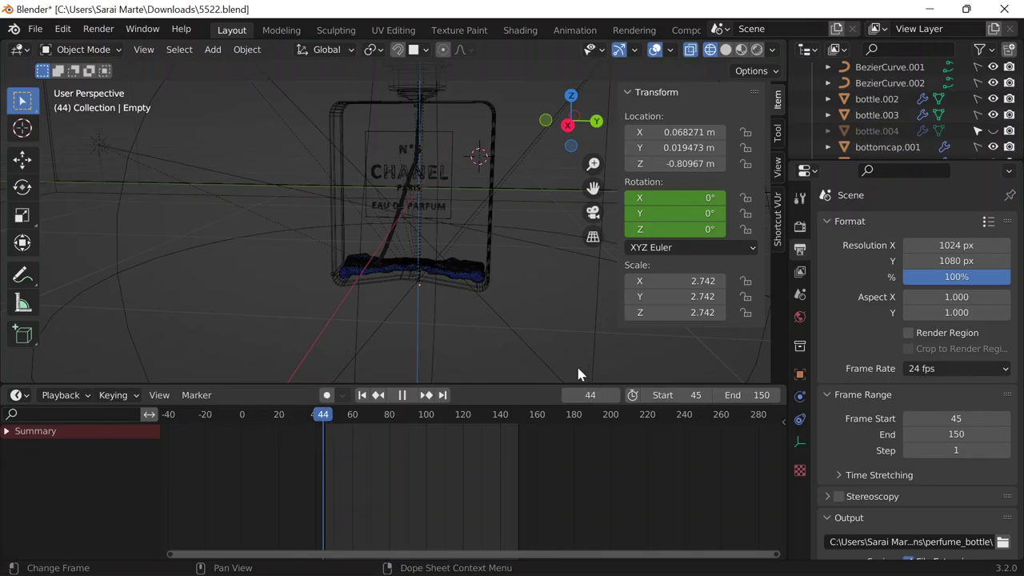
{"action": "left_click", "coordinate": [426, 395]}
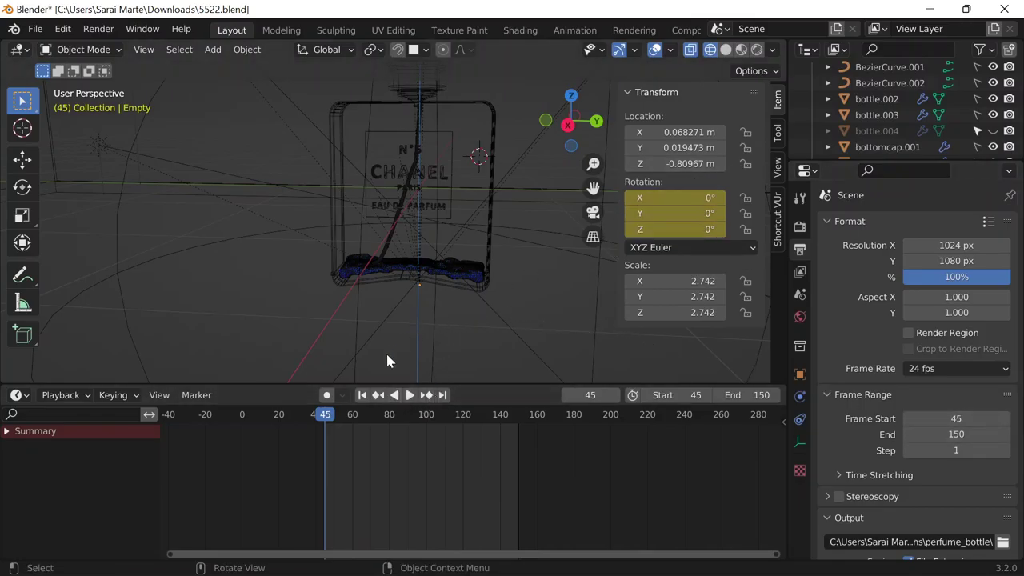
{"action": "key", "text": "space"}
{"action": "mouse_move", "coordinate": [404, 414]}
{"action": "left_mouse_down"}
{"action": "mouse_move", "coordinate": [526, 414]}
{"action": "mouse_move", "coordinate": [359, 421]}
{"action": "mouse_move", "coordinate": [389, 432]}
{"action": "mouse_move", "coordinate": [390, 416]}
{"action": "left_mouse_up"}
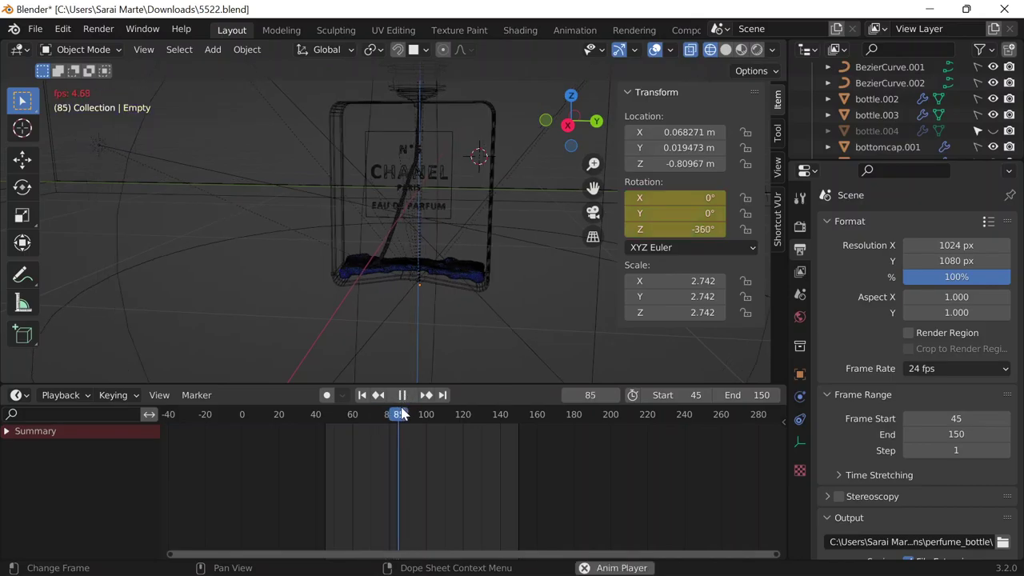
{"action": "left_click", "coordinate": [402, 394]}
View the whole bottle in solid shading and replay the animation around frame 80 to check its turn.
{"action": "scroll", "coordinate": [402, 296], "scroll_direction": "down", "scroll_amount": 5}
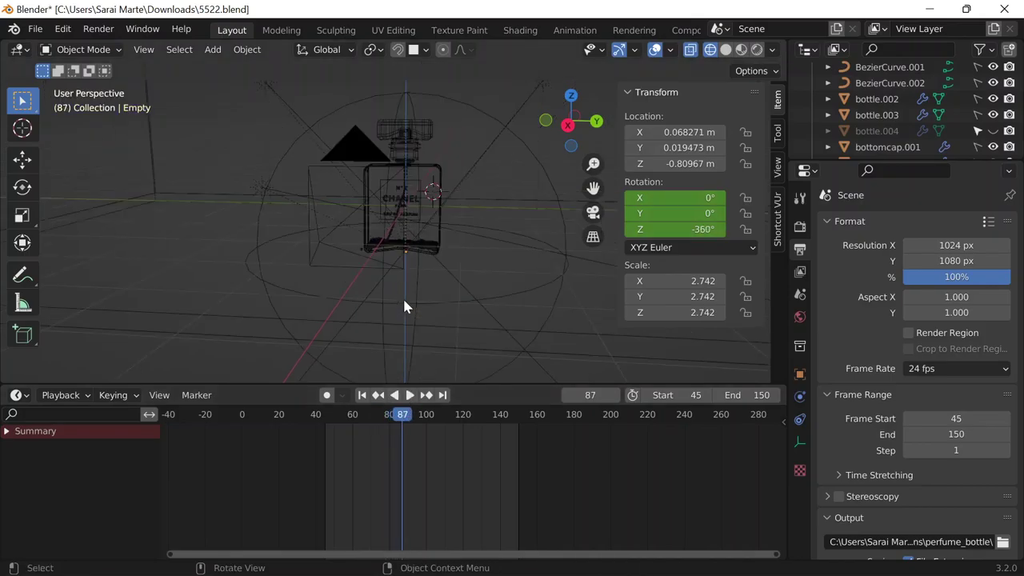
{"action": "left_click", "coordinate": [725, 49]}
{"action": "scroll", "coordinate": [482, 272], "scroll_direction": "up", "scroll_amount": 3}
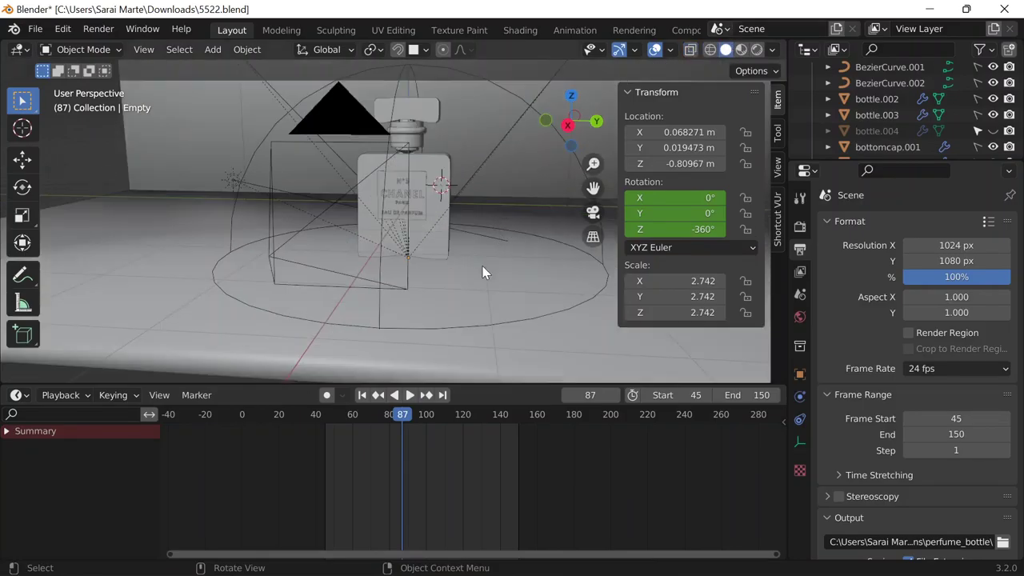
{"action": "left_click", "coordinate": [411, 396]}
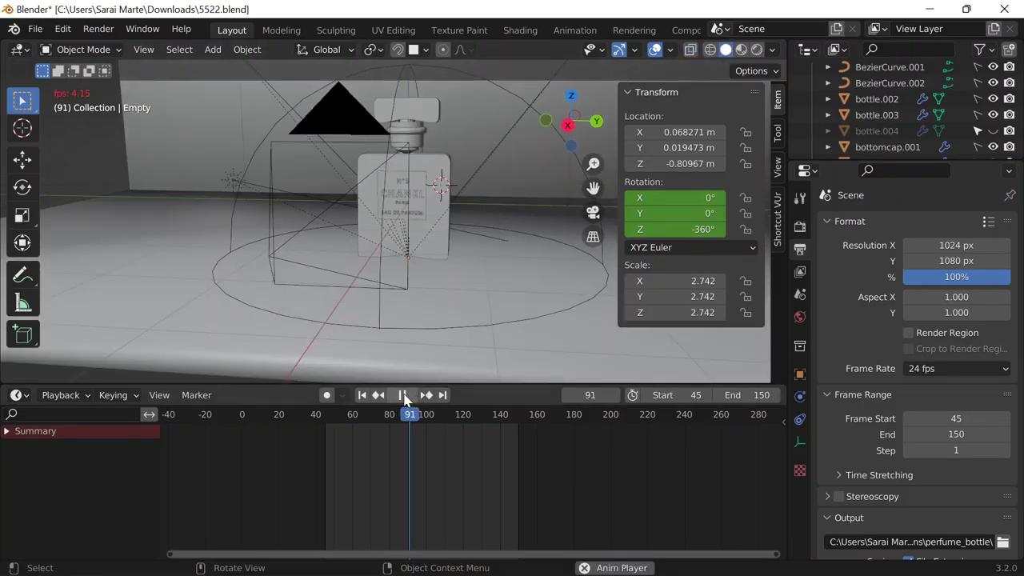
{"action": "key", "text": "space"}
{"action": "mouse_move", "coordinate": [397, 421]}
{"action": "left_mouse_down"}
{"action": "mouse_move", "coordinate": [373, 423]}
{"action": "mouse_move", "coordinate": [450, 423]}
{"action": "mouse_move", "coordinate": [318, 425]}
{"action": "mouse_move", "coordinate": [390, 420]}
{"action": "left_mouse_up"}
Set the current frame to 80 and the animation's end frame to 80.
{"action": "left_click", "coordinate": [607, 394]}
{"action": "type", "text": "80"}
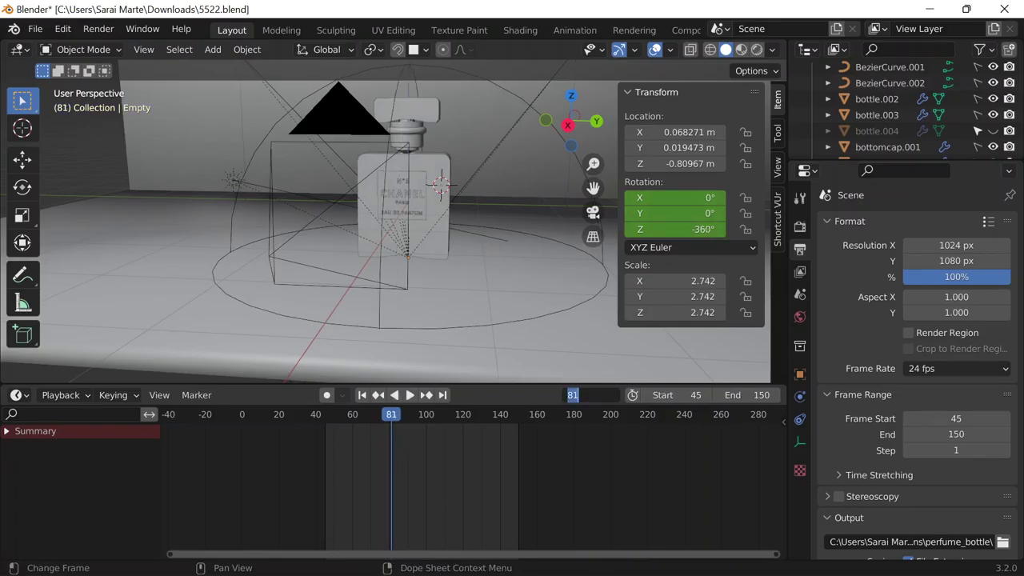
{"action": "key", "text": "Return"}
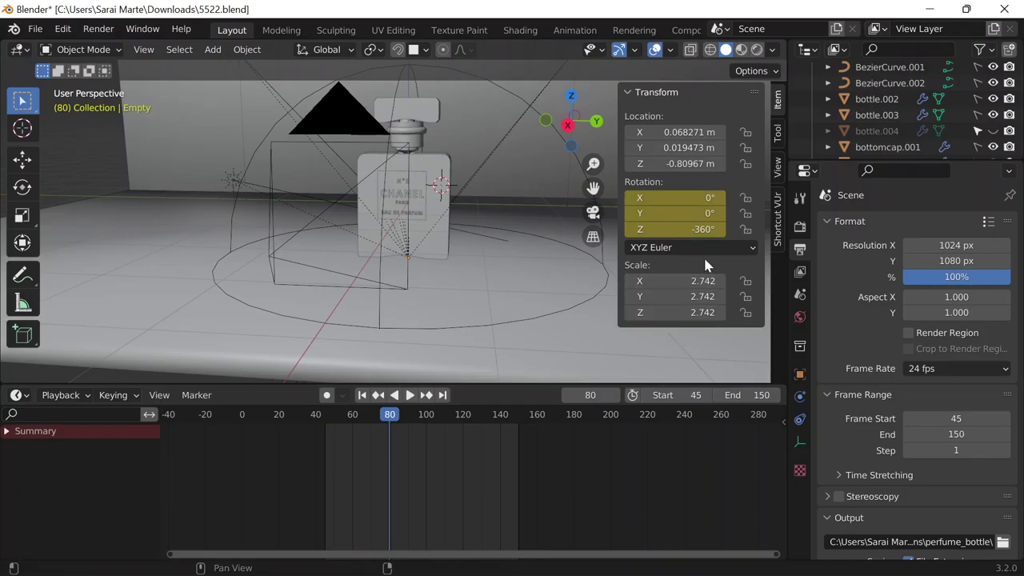
{"action": "left_click", "coordinate": [927, 434]}
{"action": "type", "text": "8 0"}
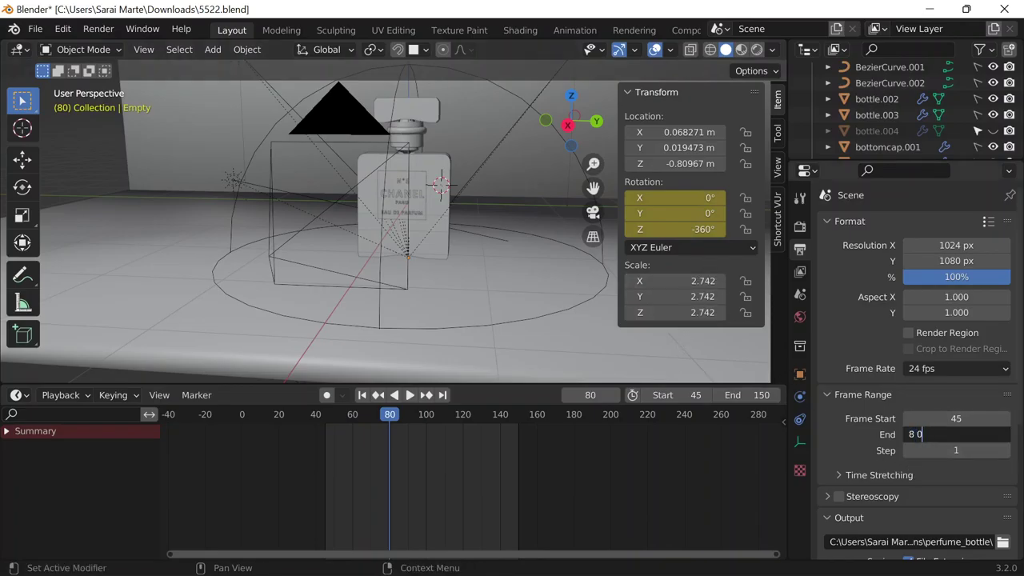
{"action": "key", "text": "Return"}
{"action": "left_click", "coordinate": [959, 433]}
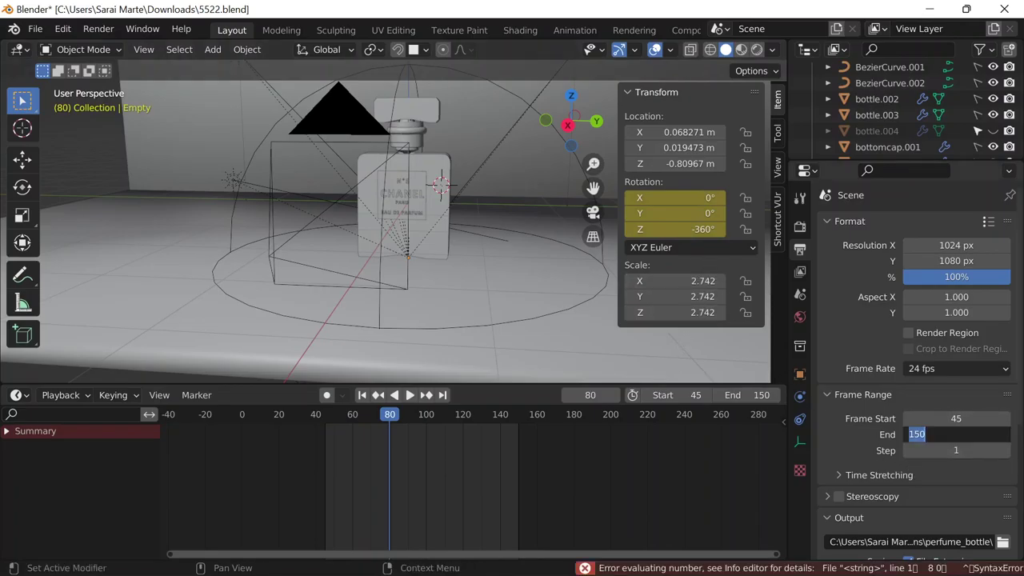
{"action": "type", "text": "80"}
{"action": "key", "text": "Return"}
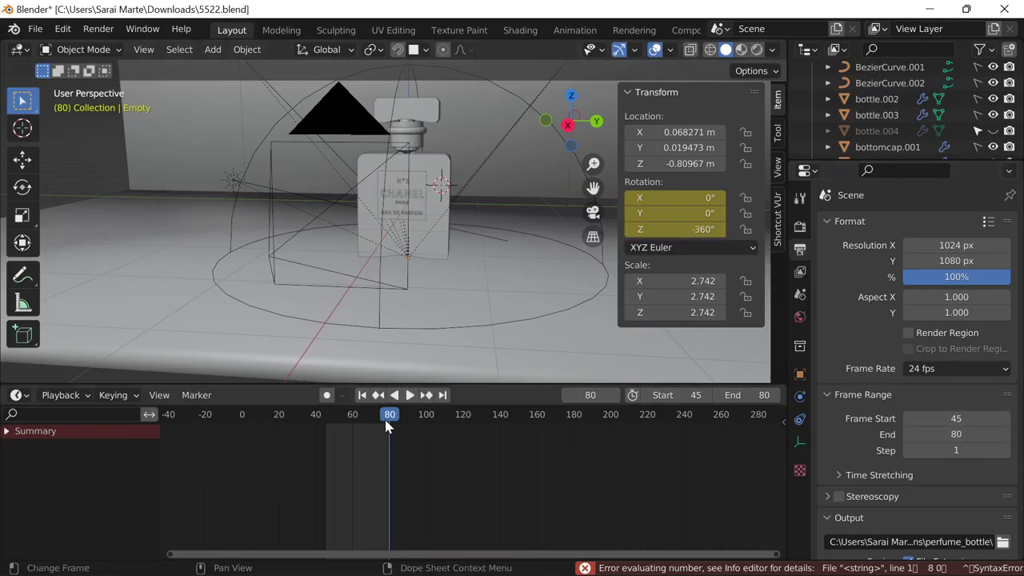
Play the animation over frames 45 to 80 and save the Blender file.
{"action": "key", "text": "space"}
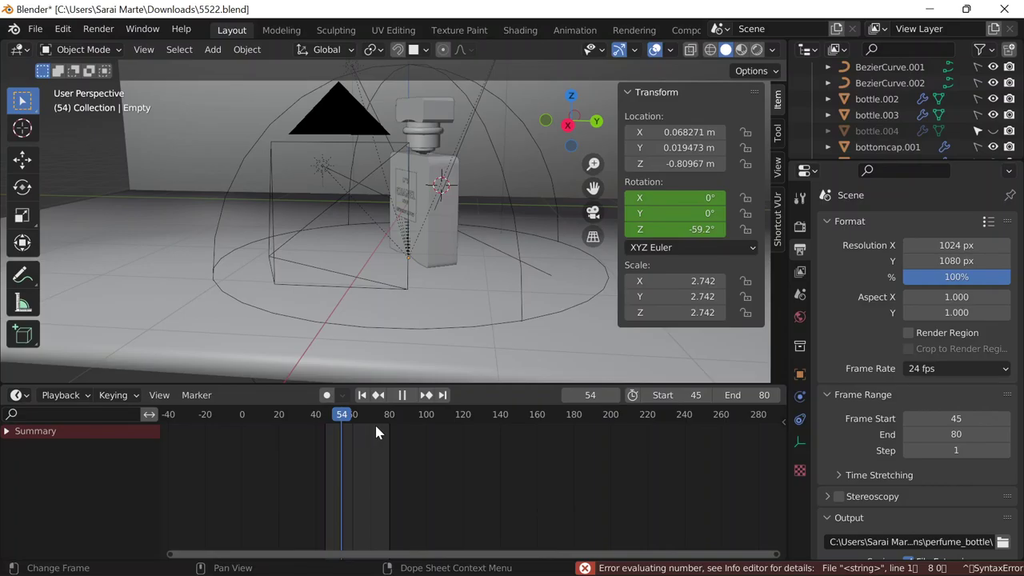
{"action": "key", "text": "Escape"}
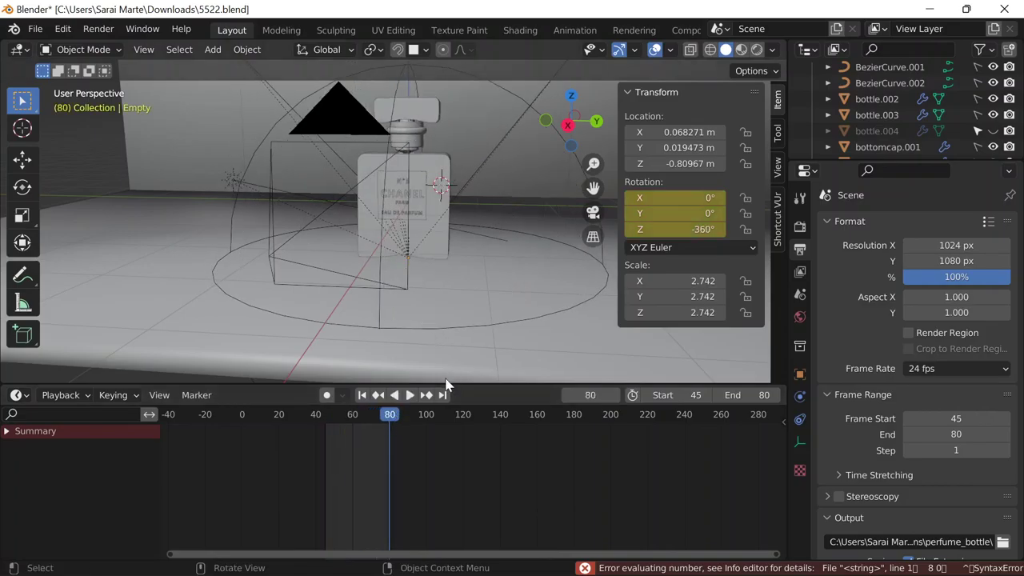
{"action": "scroll", "coordinate": [419, 271], "scroll_direction": "up", "scroll_amount": 2}
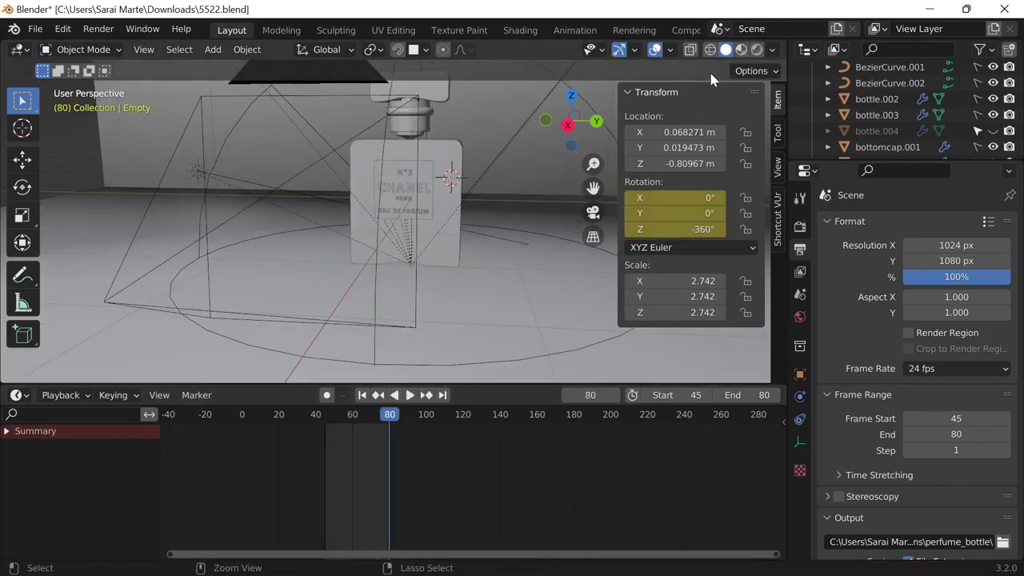
{"action": "key", "text": "ctrl+s"}
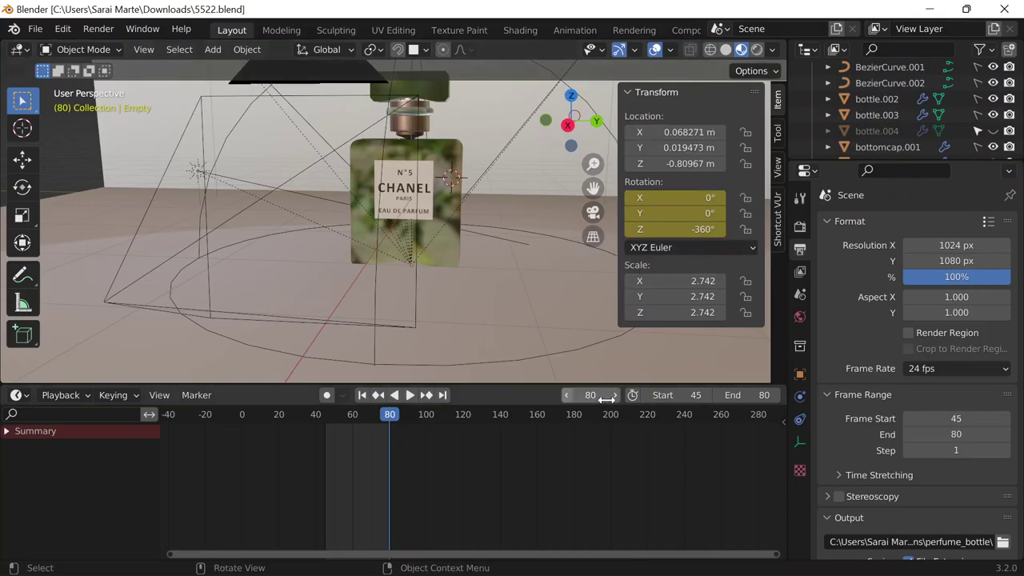
Hide the transform sidebar and save the Blender file again.
{"action": "left_click_drag", "start_coordinate": [592, 163], "coordinate": [532, 242]}
{"action": "scroll", "coordinate": [540, 285], "scroll_direction": "up", "scroll_amount": 8}
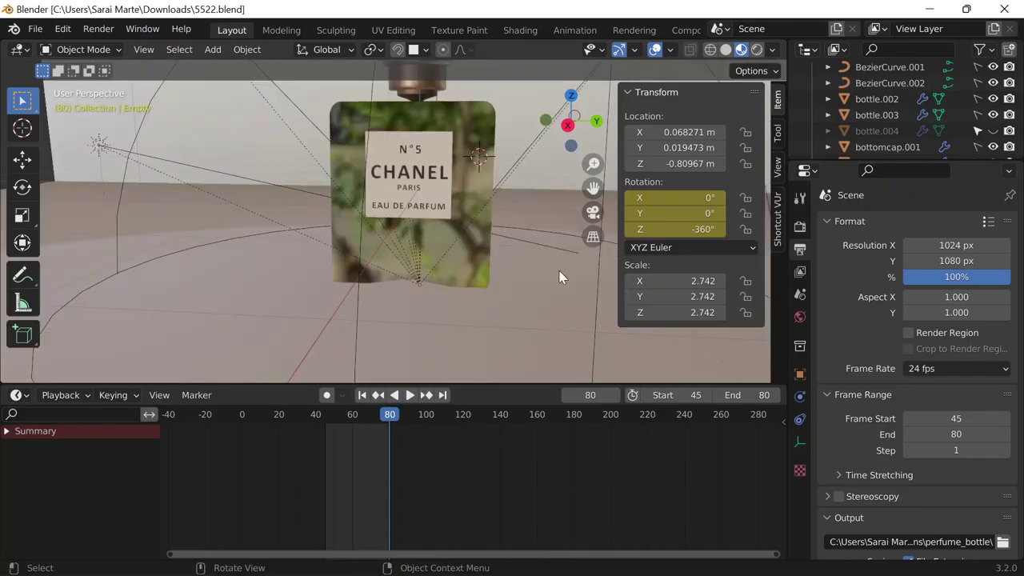
{"action": "key", "text": "n"}
{"action": "key", "text": "ctrl+F12"}
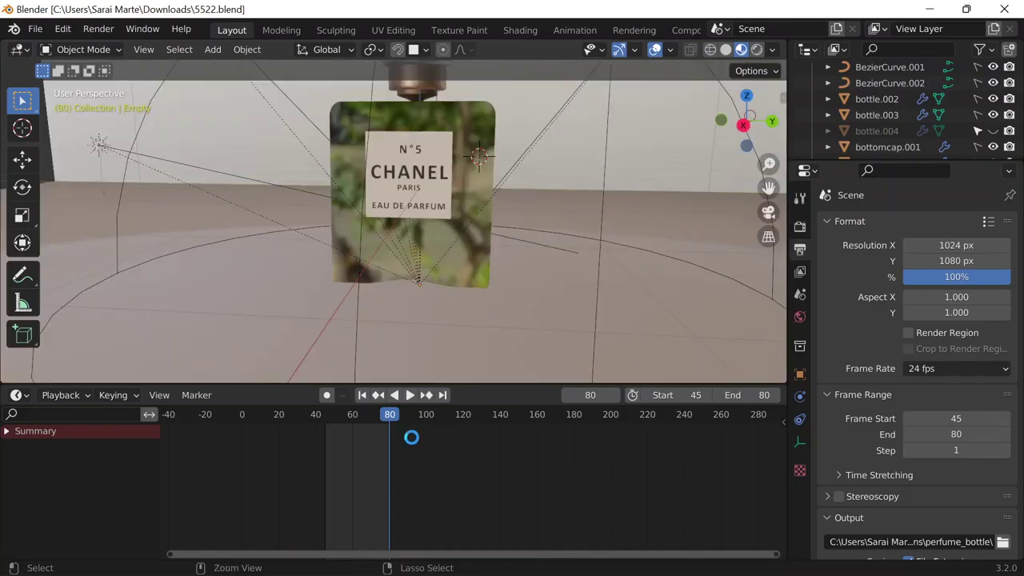
Keep the current frame at 80 and preview the bottle and its liquid in rendered shading.
{"action": "double_click", "coordinate": [568, 394]}
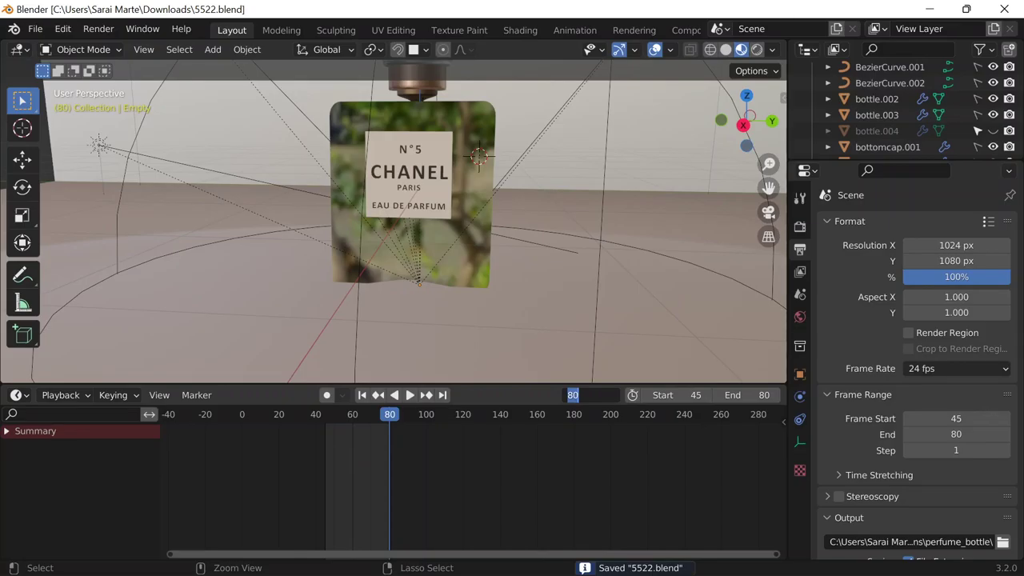
{"action": "key", "text": "Return"}
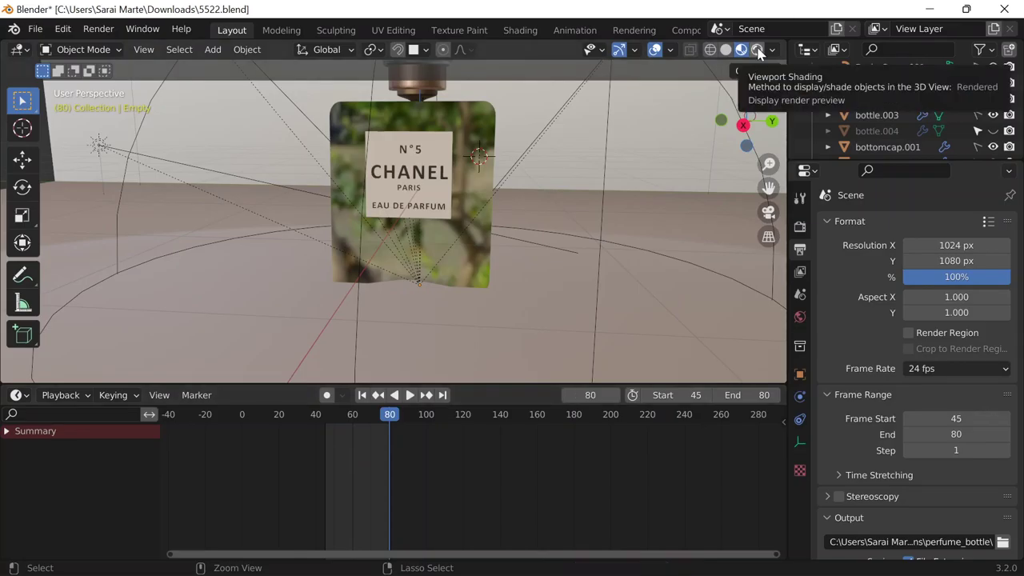
{"action": "left_click", "coordinate": [756, 49]}
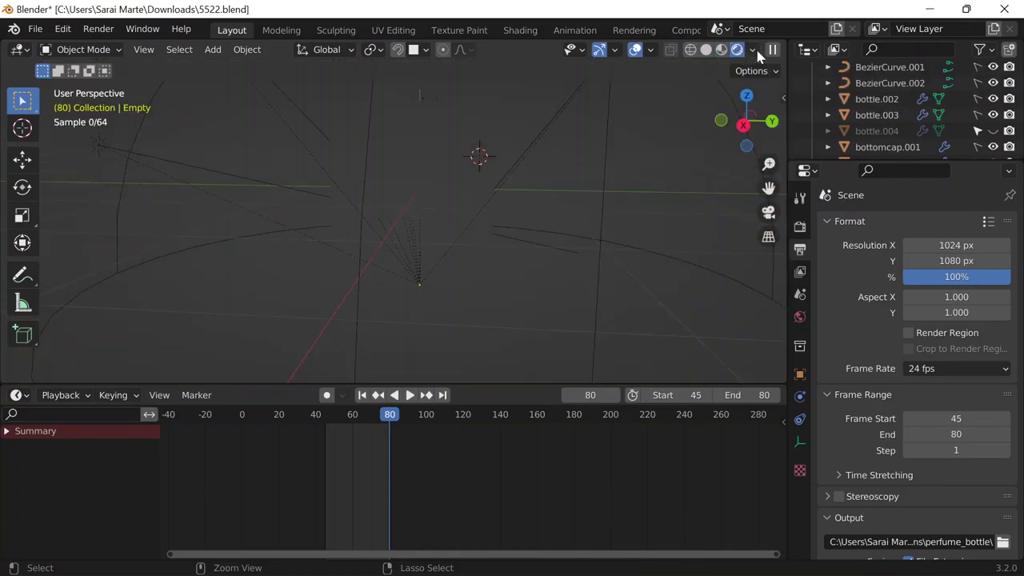
{"action": "scroll", "coordinate": [428, 336], "scroll_direction": "down", "scroll_amount": 2}
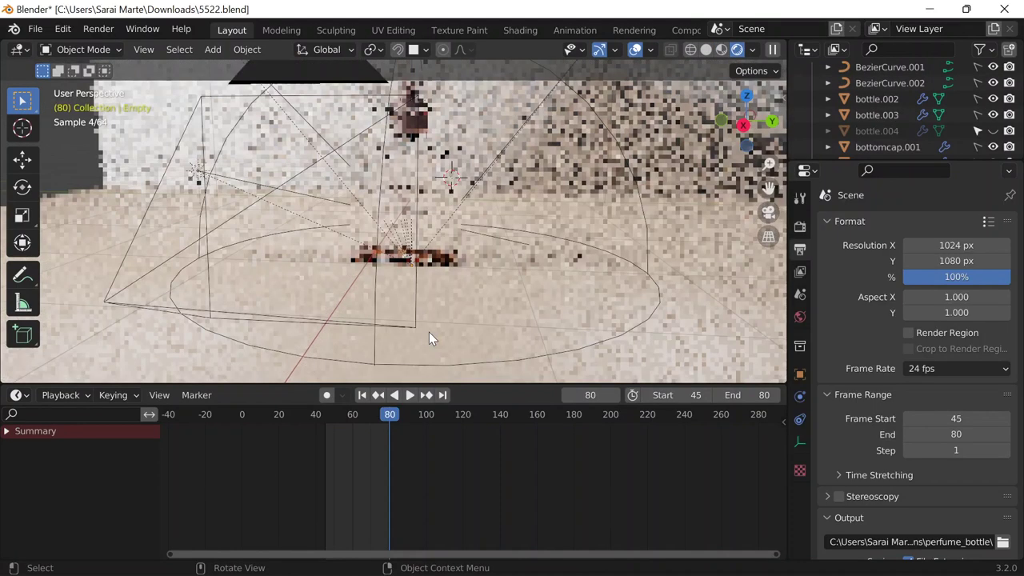
Go to frame 1 to check the bottle's liquid in the rendered preview.
{"action": "left_click", "coordinate": [573, 395]}
{"action": "type", "text": "1"}
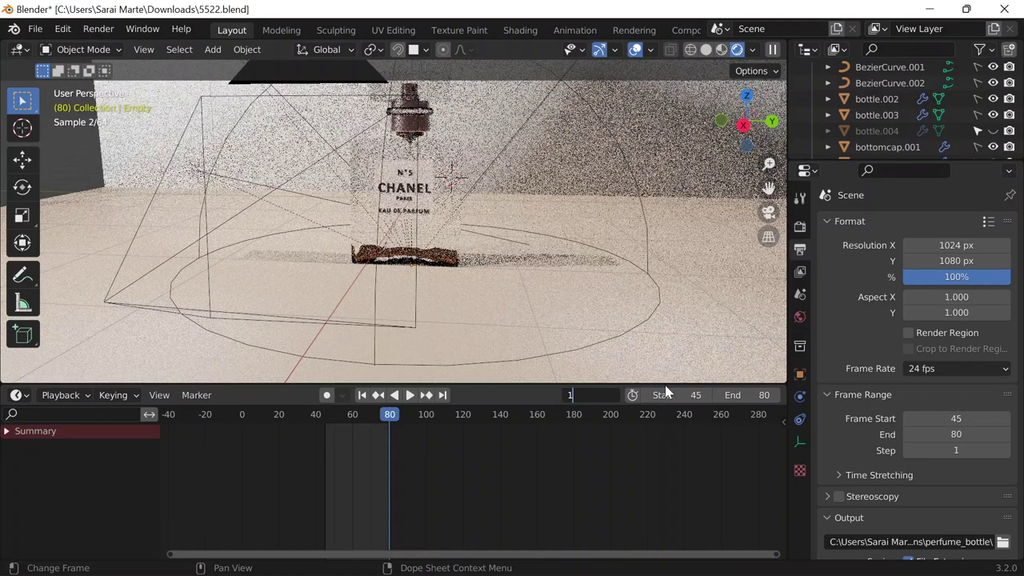
{"action": "key", "text": "Return"}
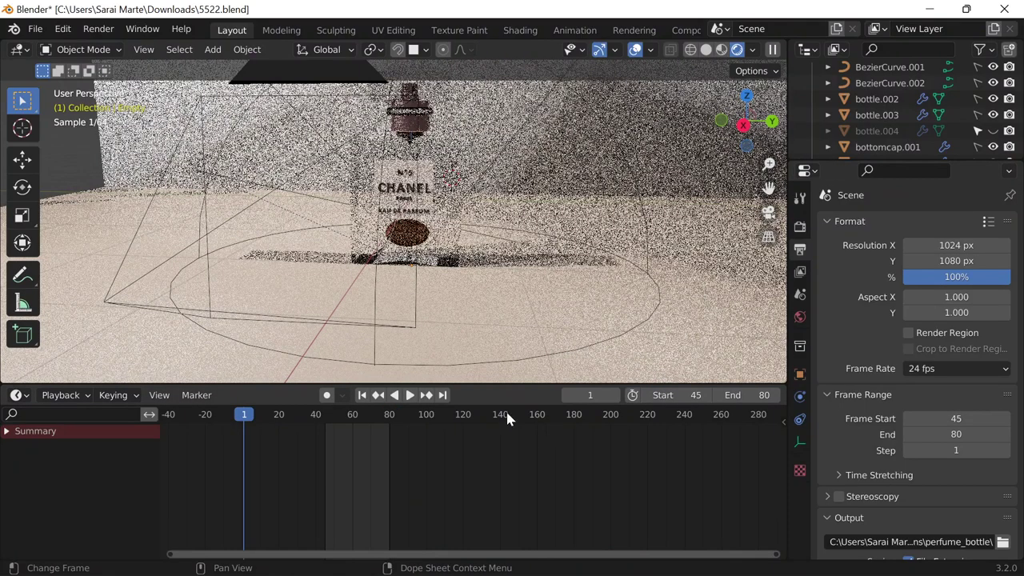
Go to frame 45 and play the bottle's turn in rendered shading, stopping it after a short preview.
{"action": "left_click", "coordinate": [593, 395]}
{"action": "type", "text": "45"}
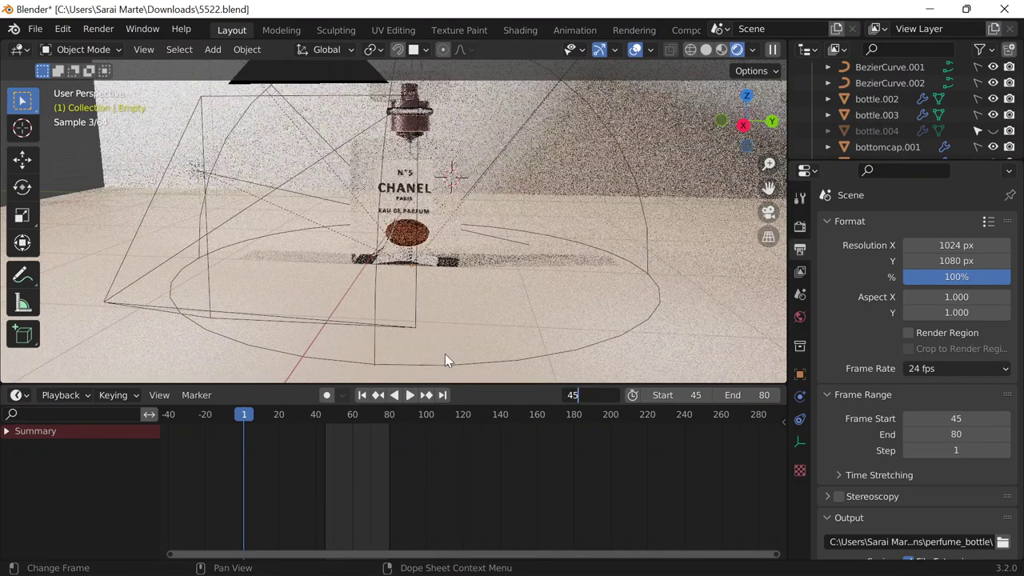
{"action": "key", "text": "Return"}
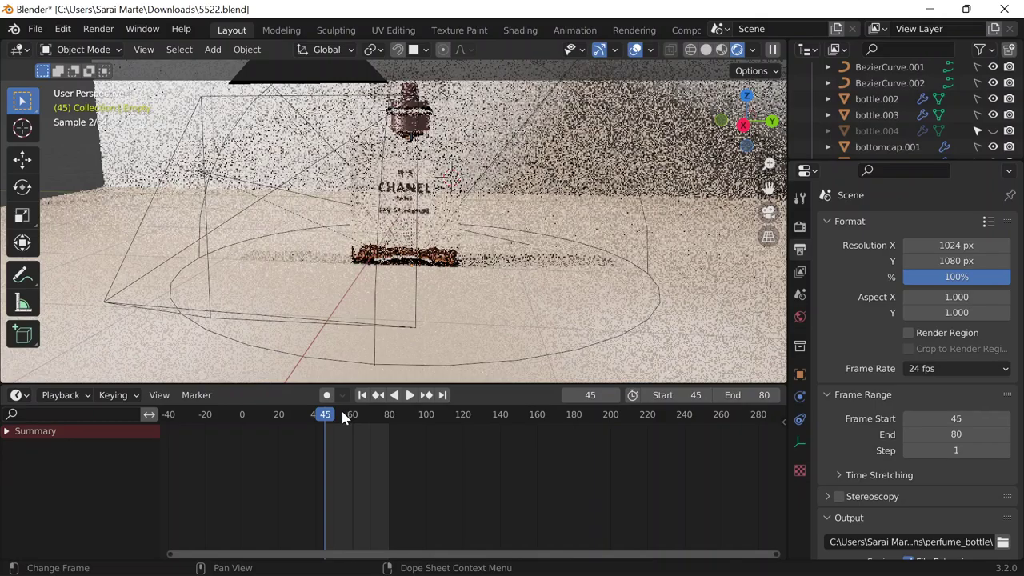
{"action": "key", "text": "space"}
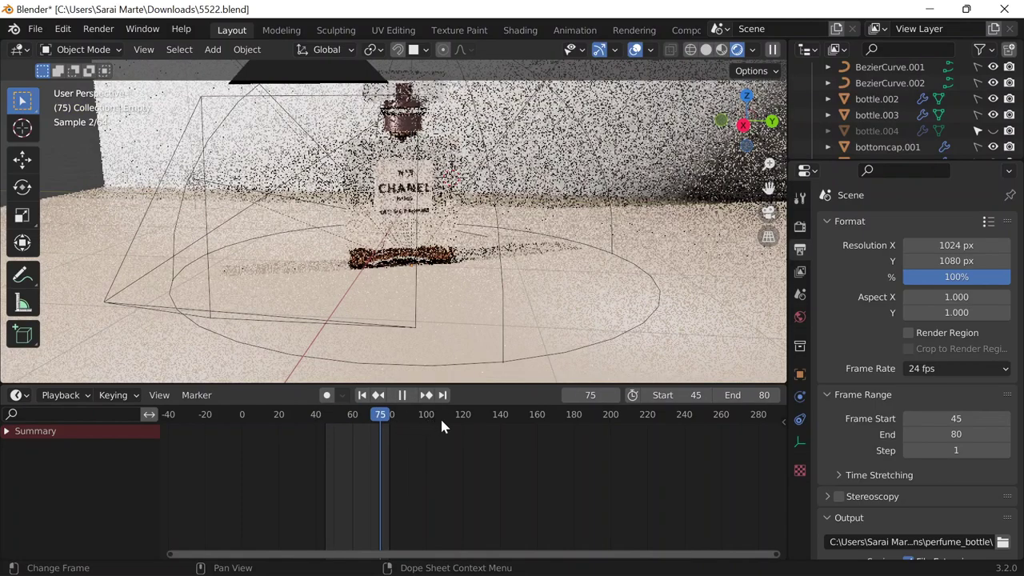
{"action": "key", "text": "space"}
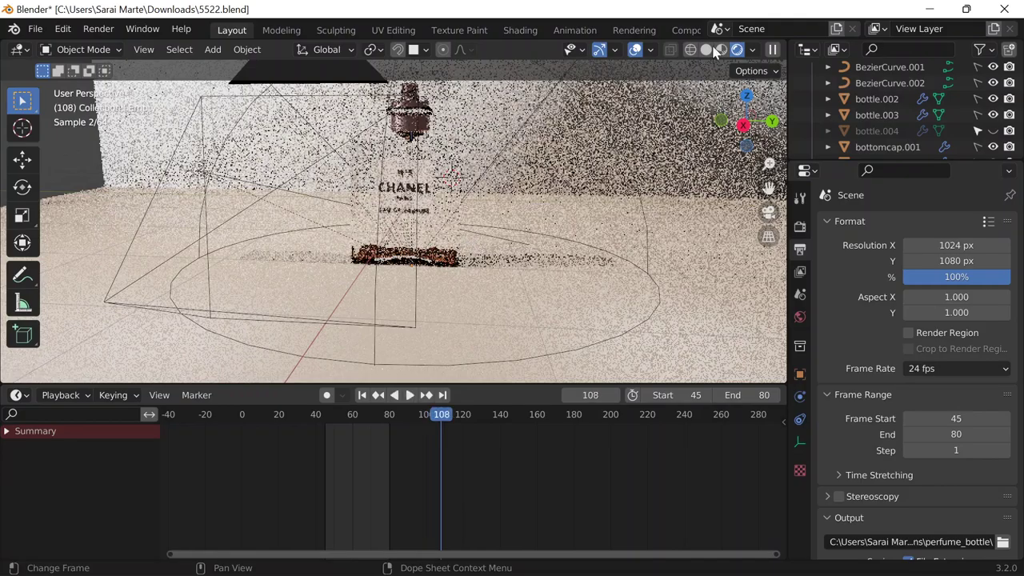
Switch the viewport to solid shading, look through the camera, and enlarge the 3D view so the whole camera frame fits.
{"action": "left_click", "coordinate": [707, 49]}
{"action": "scroll", "coordinate": [622, 163], "scroll_direction": "down", "scroll_amount": 4}
{"action": "mouse_move", "coordinate": [622, 162]}
{"action": "middle_mouse_down"}
{"action": "mouse_move", "coordinate": [612, 212]}
{"action": "mouse_move", "coordinate": [631, 228]}
{"action": "middle_mouse_up"}
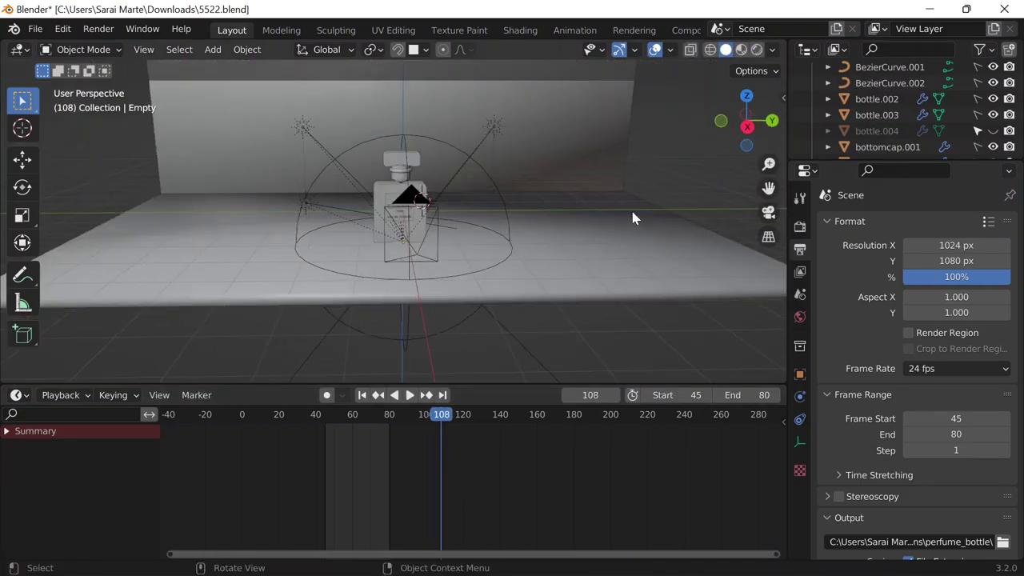
{"action": "scroll", "coordinate": [632, 217], "scroll_direction": "down", "scroll_amount": 2}
{"action": "key", "text": "KP_0"}
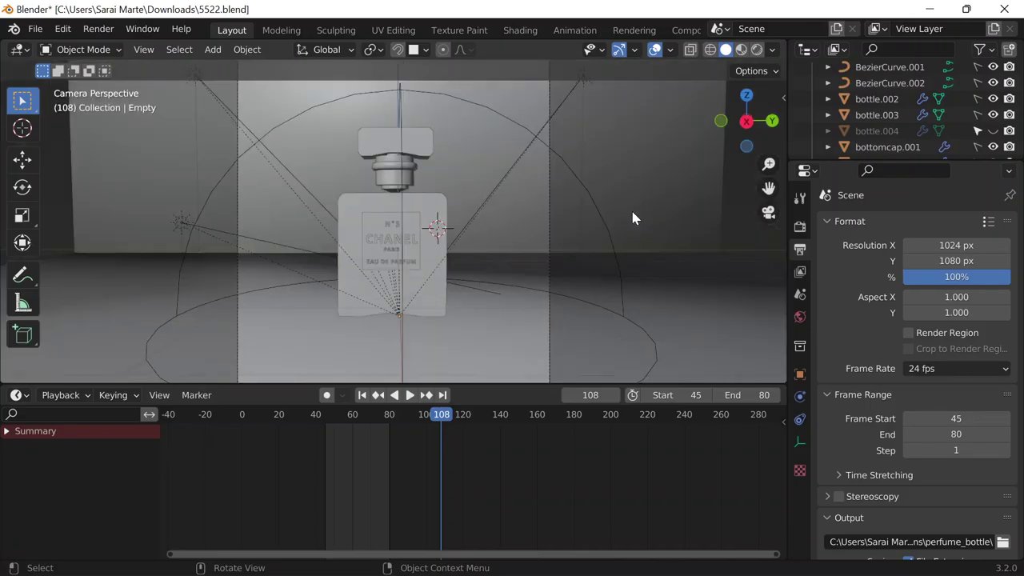
{"action": "left_click_drag", "start_coordinate": [507, 383], "coordinate": [499, 487]}
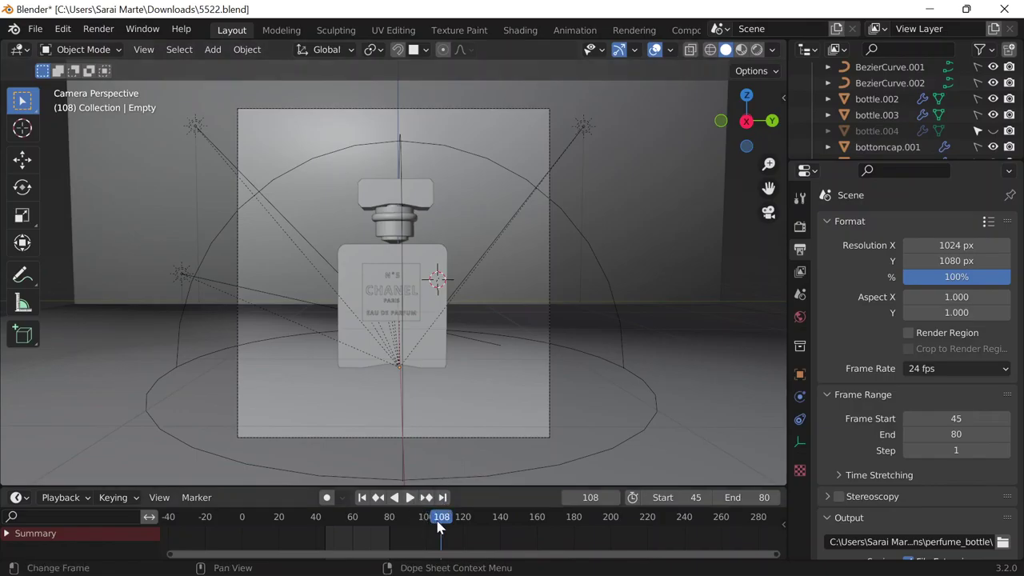
Play the bottle's turn through the camera from near frame 45, stop playback, and save the Blender file.
{"action": "key", "text": "ctrl+shift+space"}
{"action": "left_click", "coordinate": [335, 524]}
{"action": "left_click", "coordinate": [402, 498]}
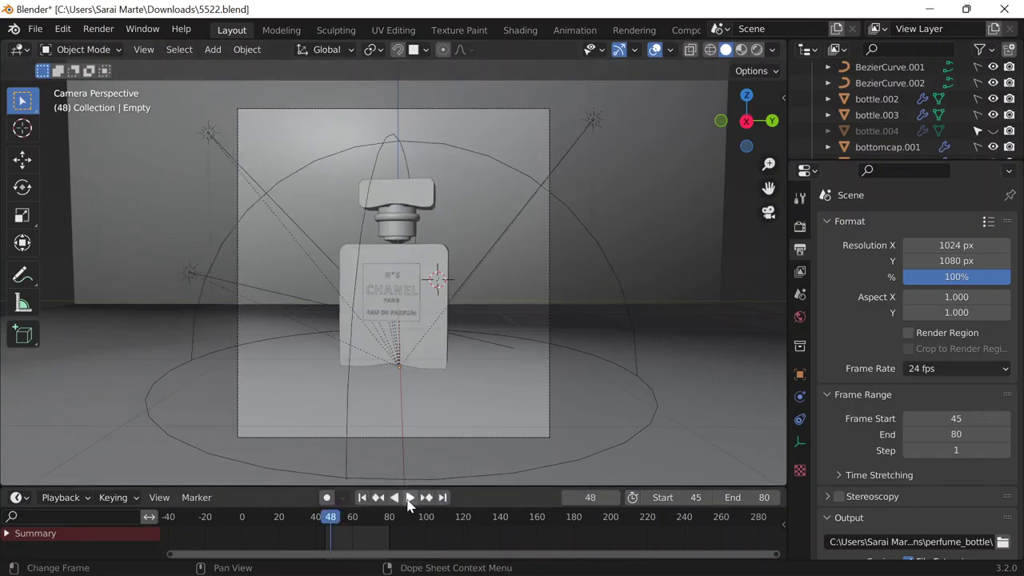
{"action": "left_click", "coordinate": [410, 498]}
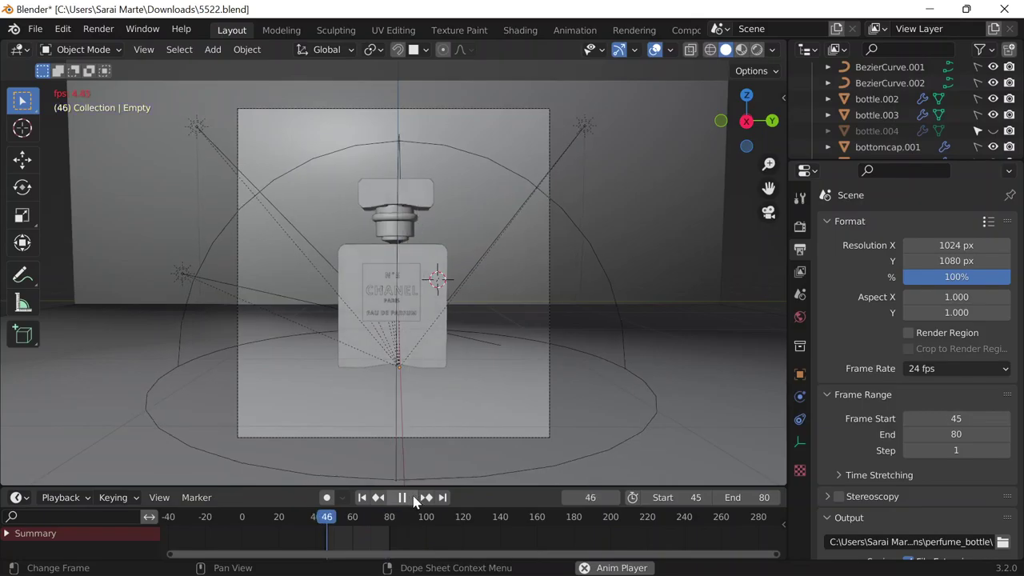
{"action": "left_click", "coordinate": [402, 498]}
{"action": "key", "text": "ctrl+s"}
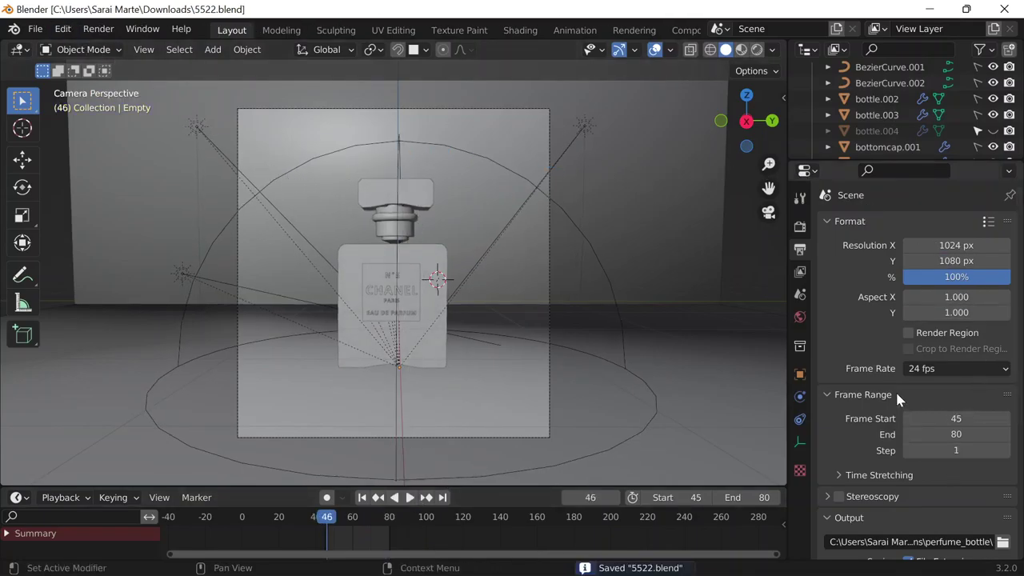
Check the frame range, perfume_bottle output folder and PNG format, and save the Blender file.
{"action": "scroll", "coordinate": [895, 389], "scroll_direction": "down", "scroll_amount": 3}
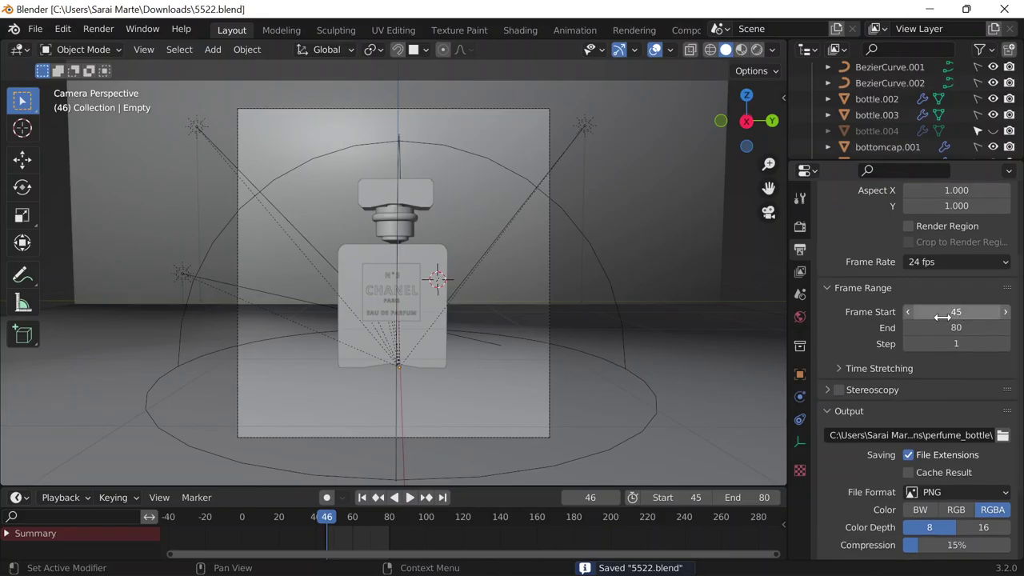
{"action": "scroll", "coordinate": [952, 395], "scroll_direction": "down", "scroll_amount": 3}
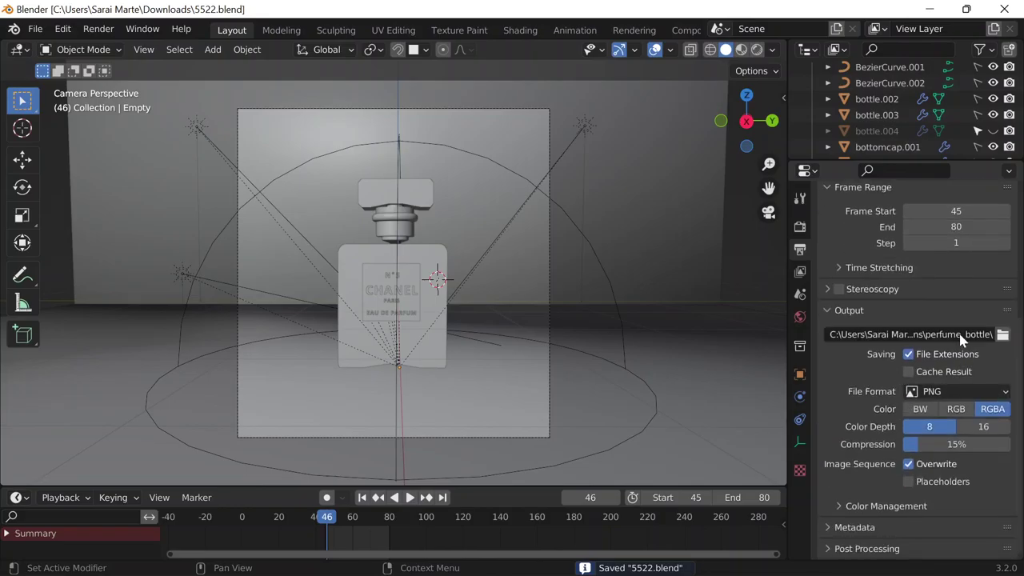
{"action": "key", "text": "ctrl+s"}
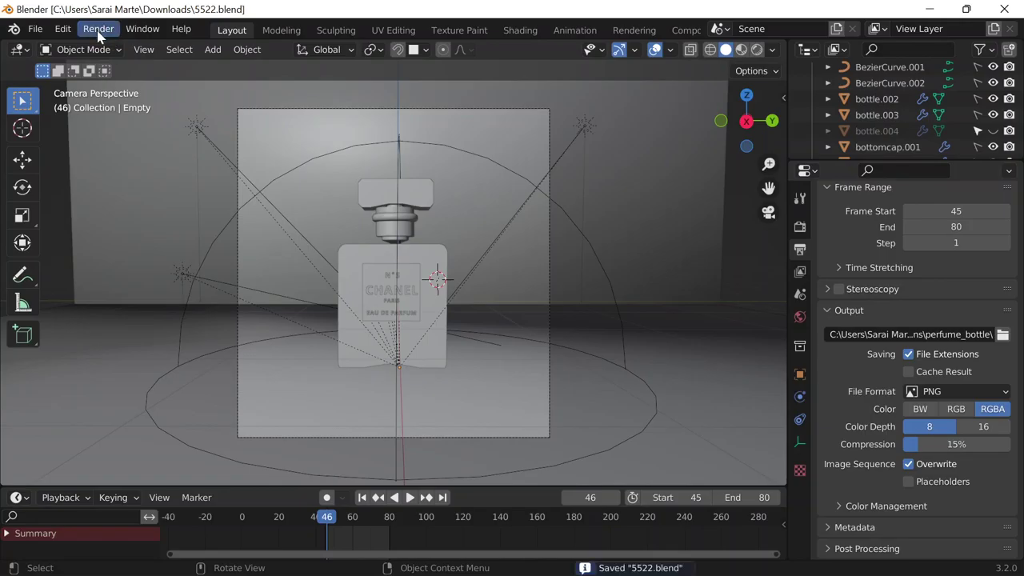
Try rendering the animation at 128 samples and cancel the render during its first frame.
{"action": "left_click", "coordinate": [98, 29]}
{"action": "key", "text": "Escape"}
{"action": "left_click", "coordinate": [98, 29]}
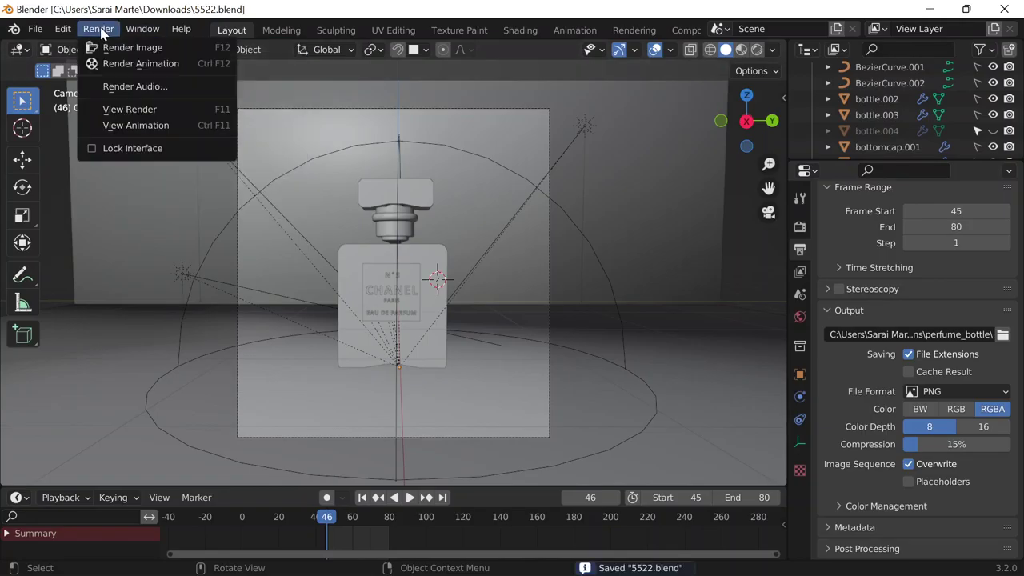
{"action": "left_click", "coordinate": [115, 69]}
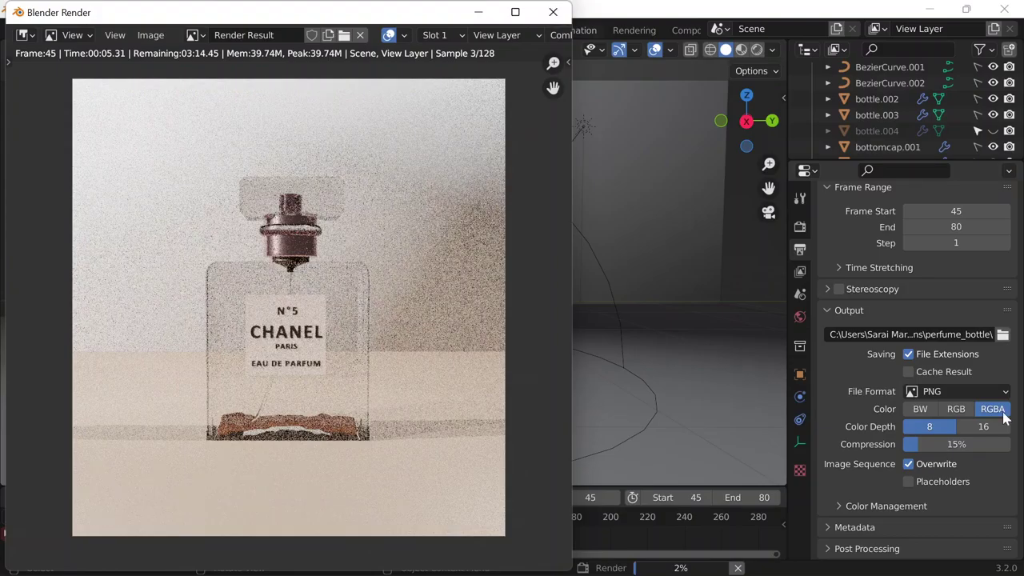
{"action": "key", "text": "Escape"}
Set the Cycles final-render samples to 50 and save the Blender file.
{"action": "scroll", "coordinate": [841, 259], "scroll_direction": "up", "scroll_amount": 4}
{"action": "left_click", "coordinate": [799, 224]}
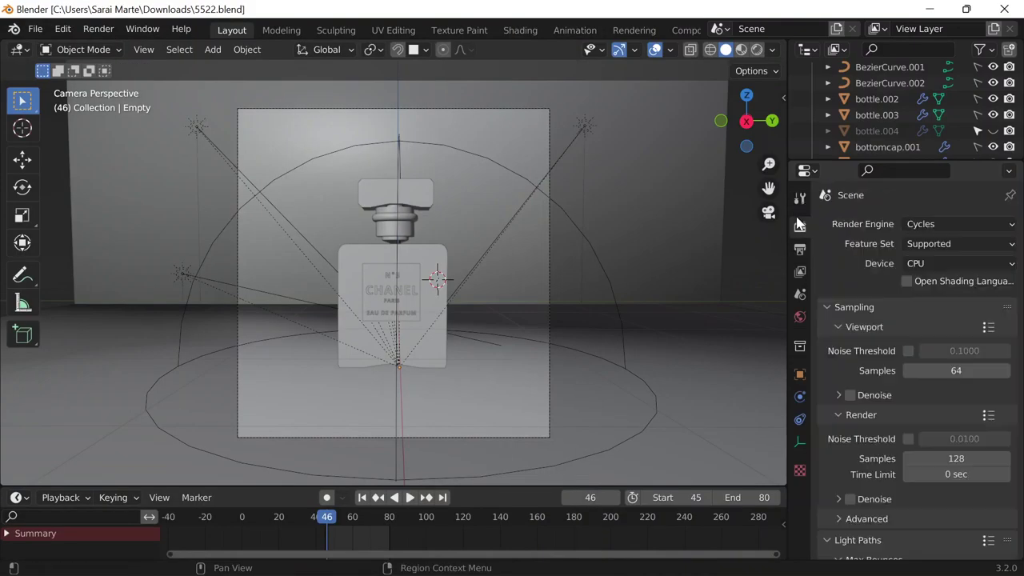
{"action": "scroll", "coordinate": [912, 328], "scroll_direction": "down", "scroll_amount": 5}
{"action": "scroll", "coordinate": [909, 312], "scroll_direction": "up", "scroll_amount": 4}
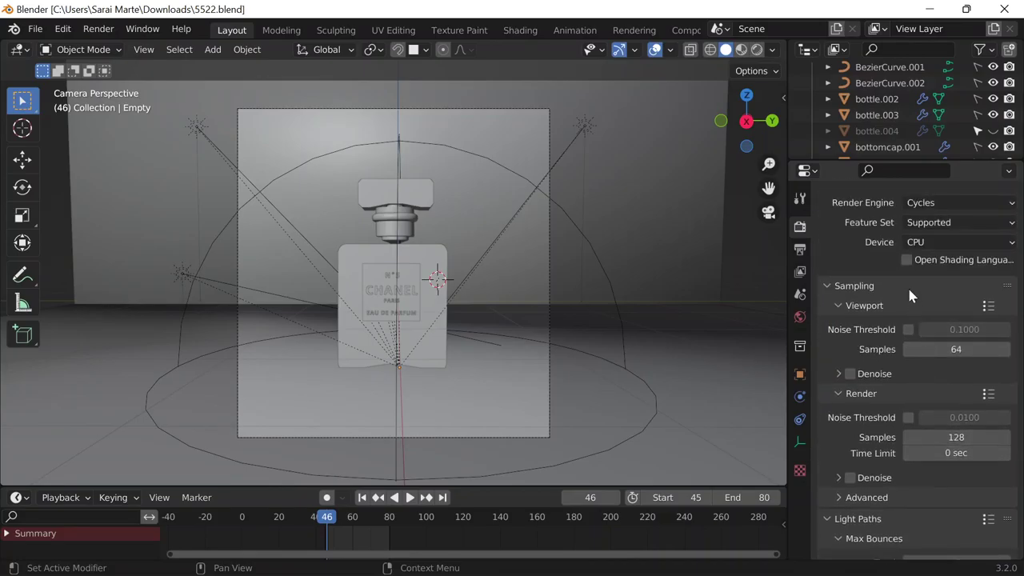
{"action": "left_click", "coordinate": [955, 436]}
{"action": "type", "text": "50"}
{"action": "key", "text": "Return"}
{"action": "scroll", "coordinate": [919, 374], "scroll_direction": "down", "scroll_amount": 5}
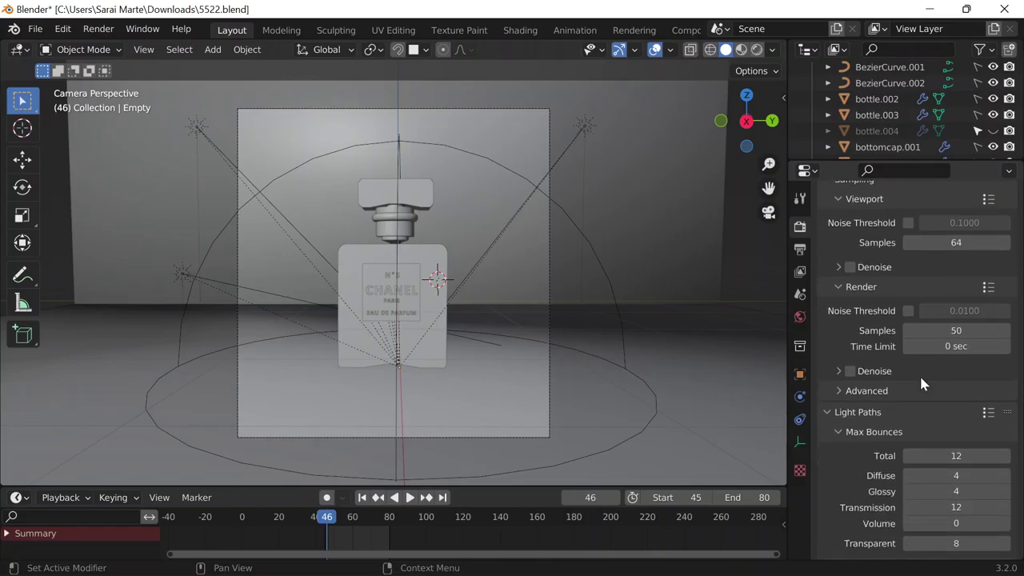
{"action": "key", "text": "ctrl+s"}
Render the animation, and fit the whole image in the render window.
{"action": "left_click", "coordinate": [36, 29]}
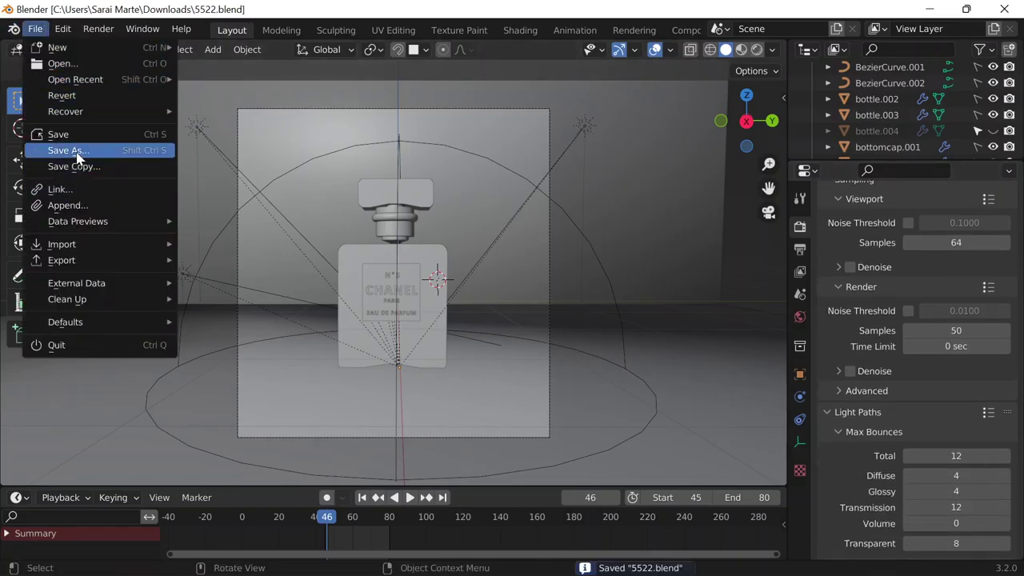
{"action": "left_click", "coordinate": [98, 29]}
{"action": "left_click", "coordinate": [100, 64]}
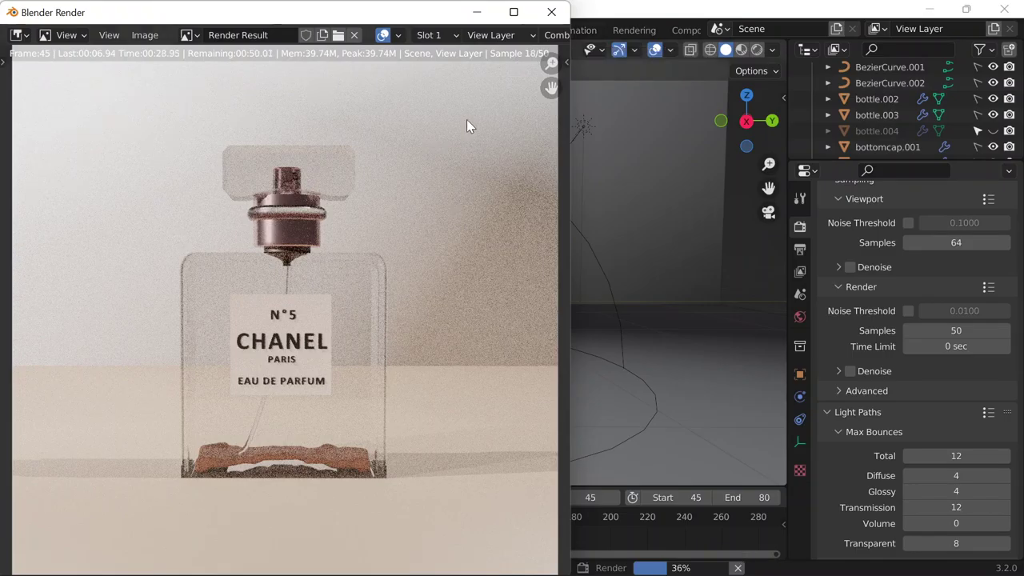
{"action": "scroll", "coordinate": [466, 119], "scroll_direction": "down", "scroll_amount": 1}
{"action": "scroll", "coordinate": [238, 227], "scroll_direction": "up", "scroll_amount": 1}
{"action": "scroll", "coordinate": [239, 218], "scroll_direction": "down", "scroll_amount": 1}
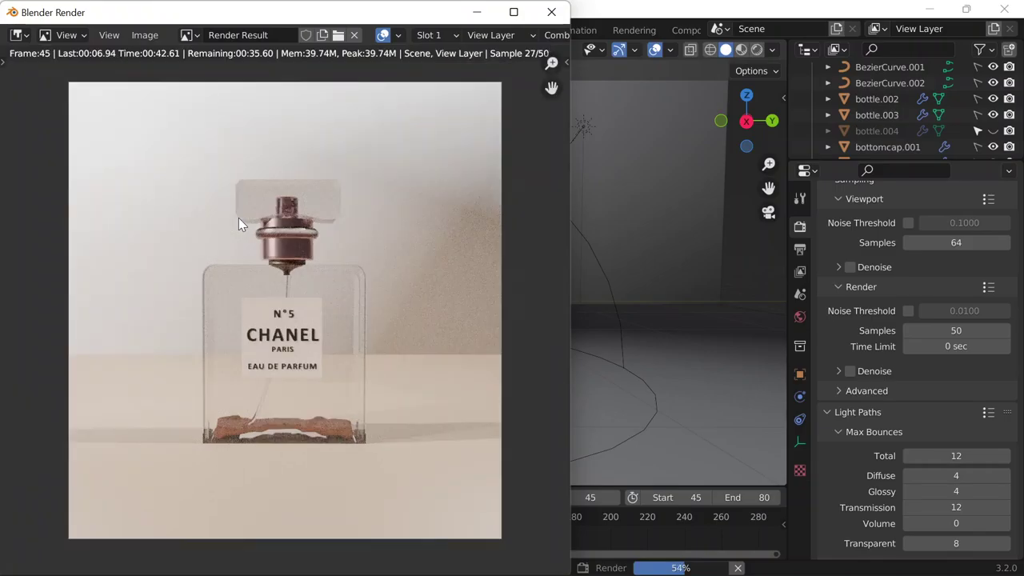